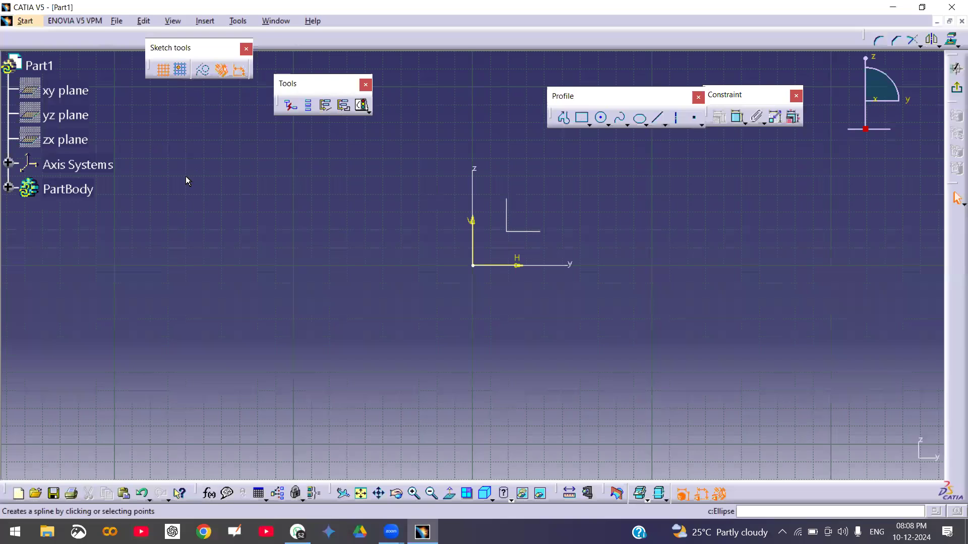
Sketch a horizontal line to the upper left of the origin and a short arc below it.
left_click(657, 118)
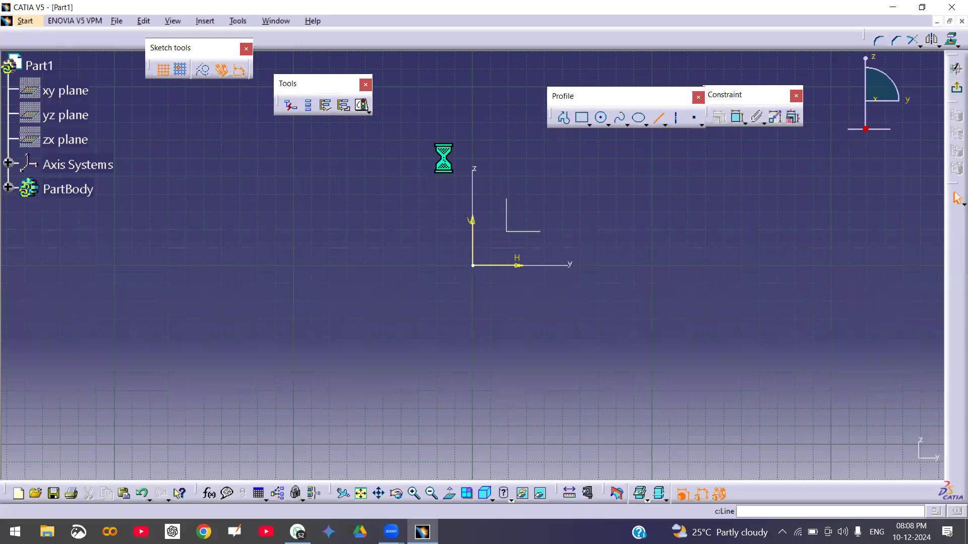
left_click(216, 186)
left_click(371, 186)
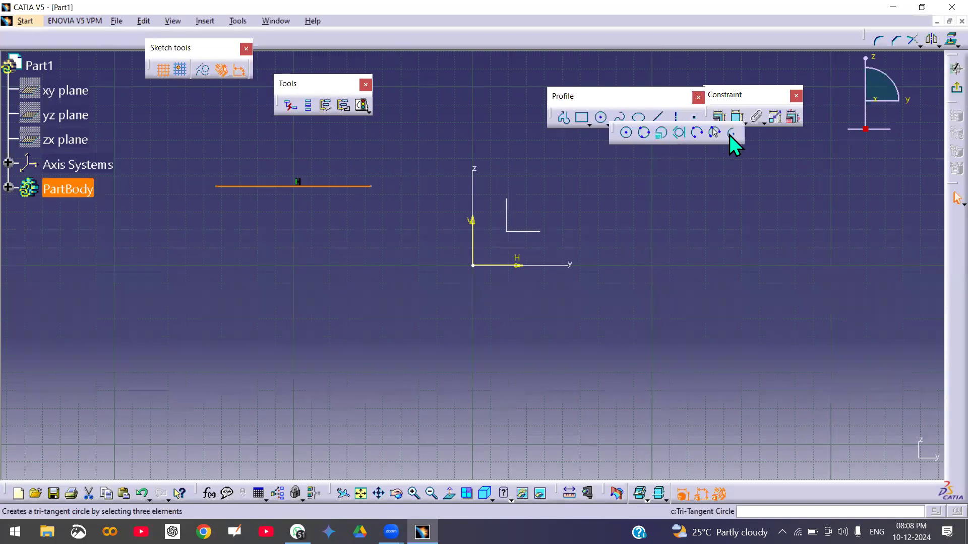
left_click(731, 133)
left_click(311, 324)
left_click(346, 428)
Delete the sketched line and arc together.
middle_click_drag(395, 329, 415, 383)
left_click_drag(253, 195, 428, 436)
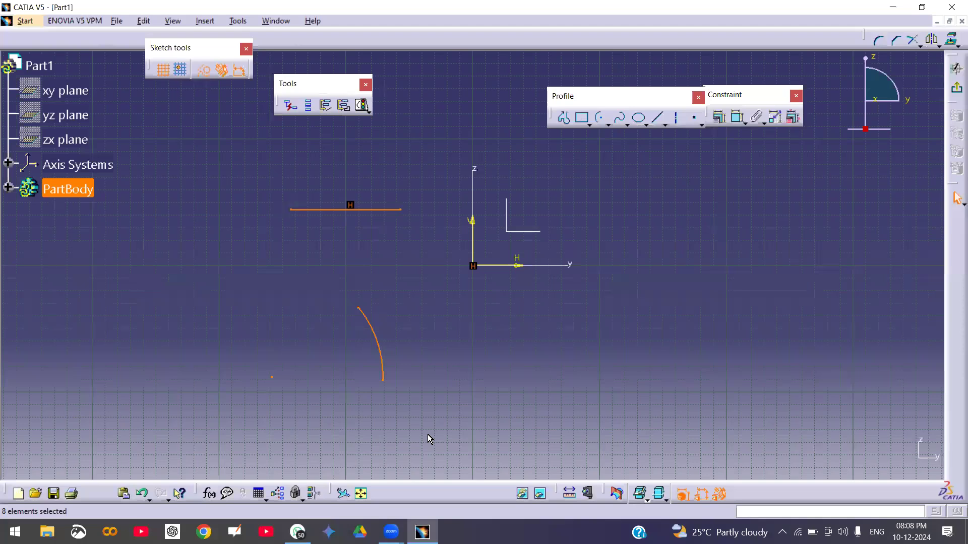
key("Delete")
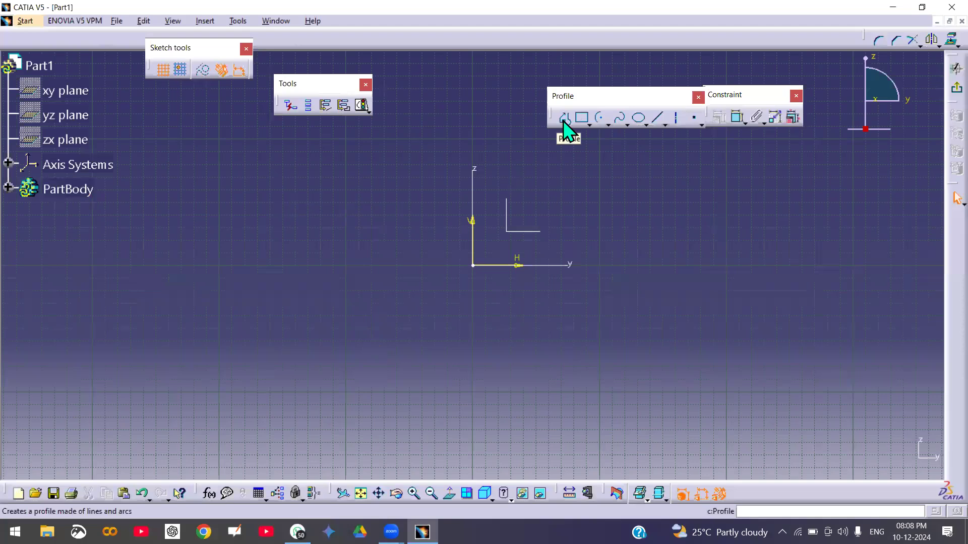
left_click(563, 121)
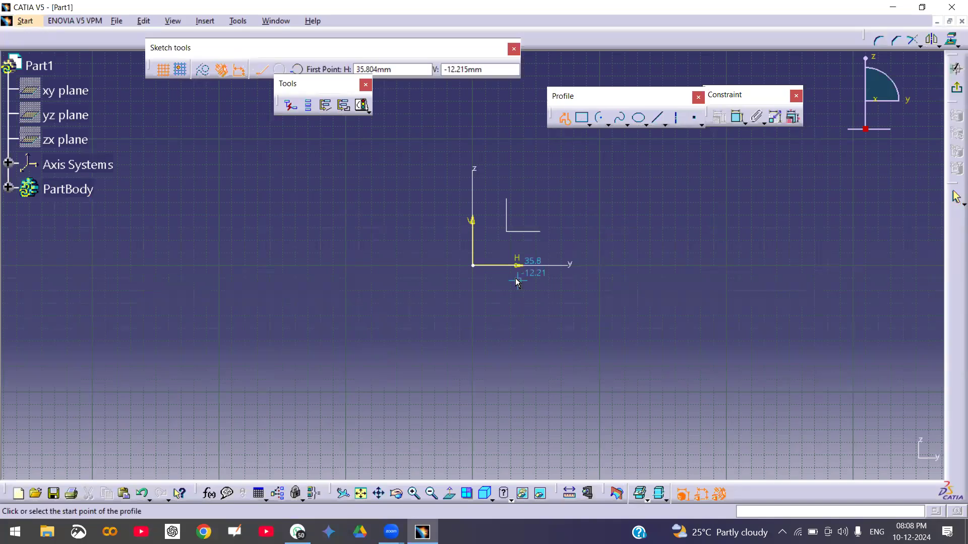
left_click(484, 301)
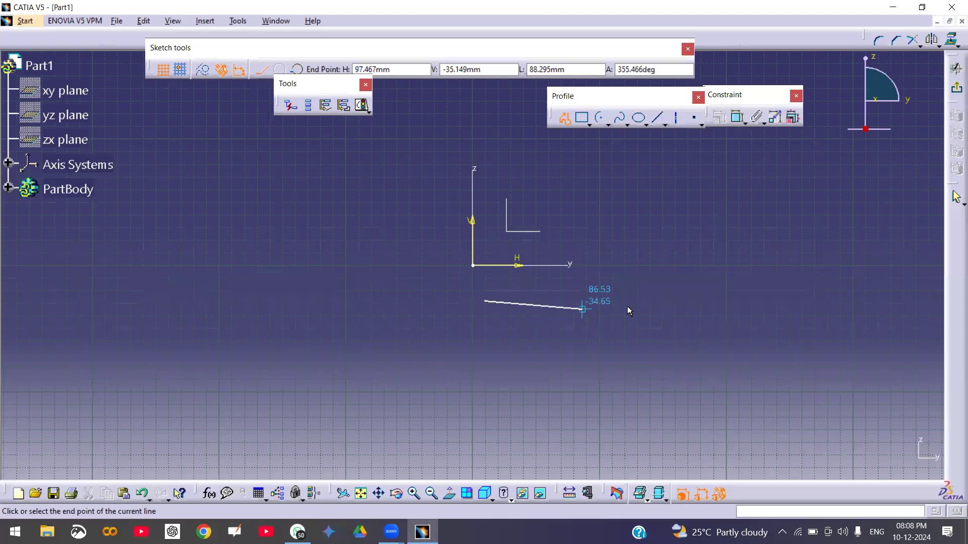
left_click_drag(315, 83, 436, 177)
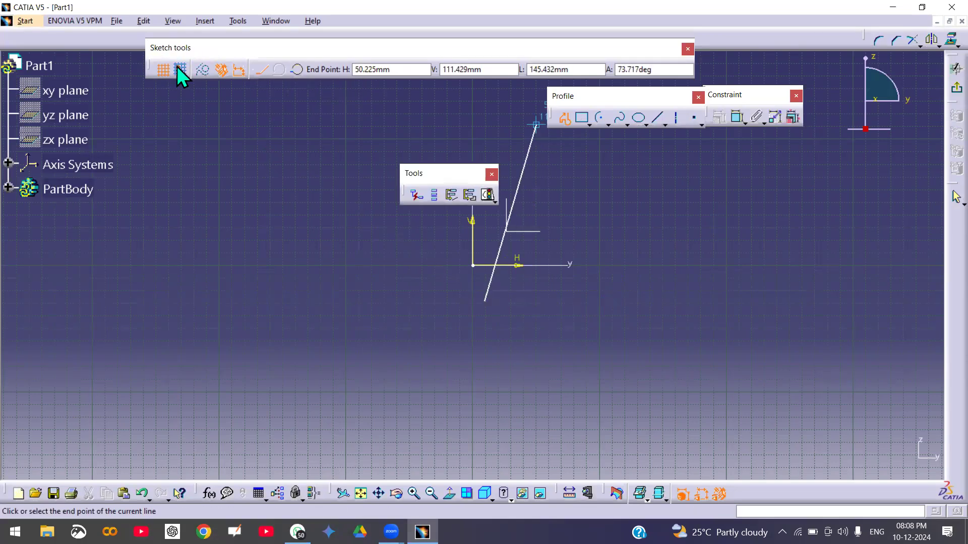
double_click(509, 129)
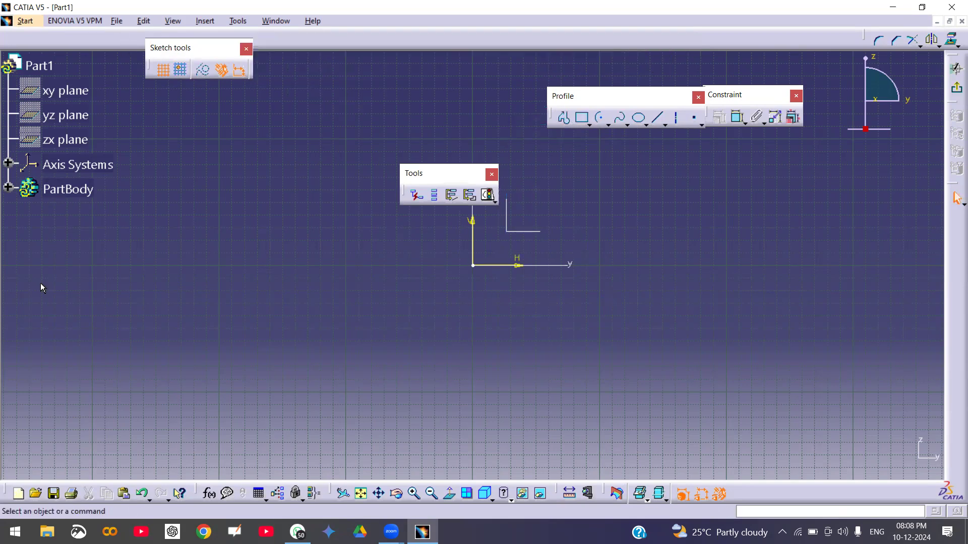
left_click_drag(121, 35, 277, 90)
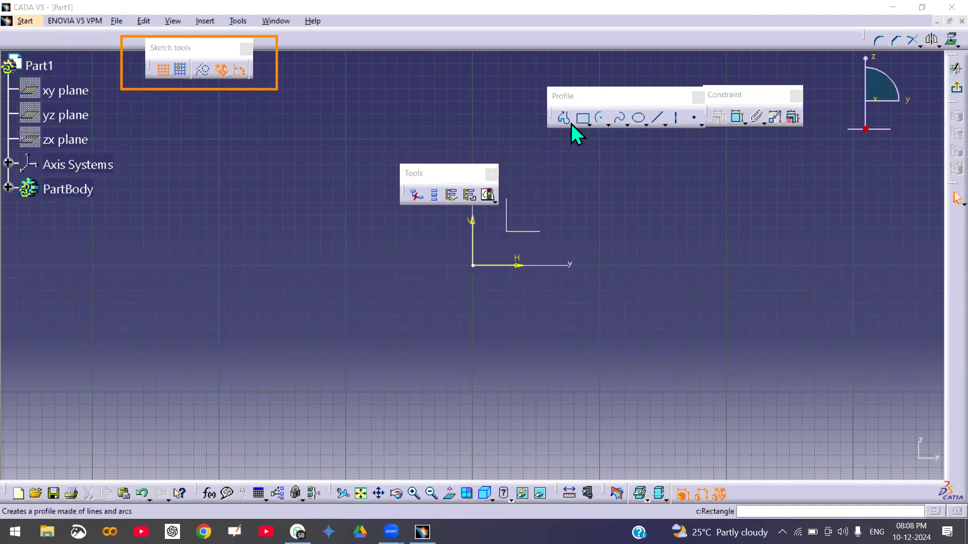
left_click(596, 260)
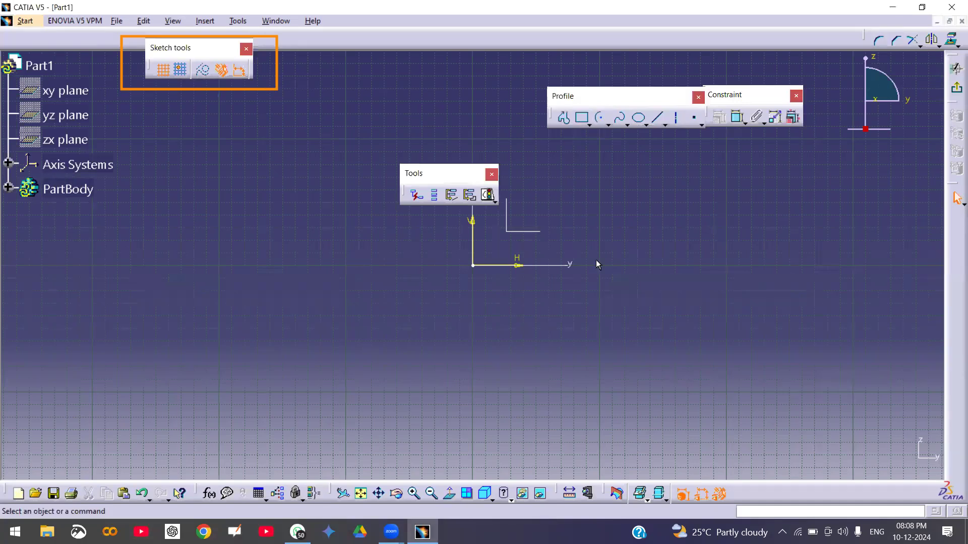
Sketch a continuous profile below the origin from a horizontal line, a tangent arc and a large three-point arc.
left_click(567, 120)
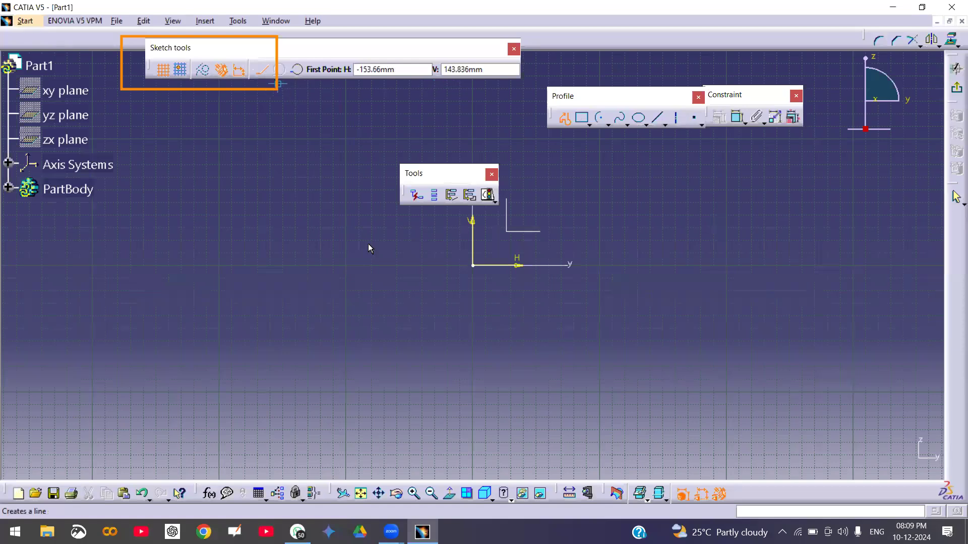
left_click(516, 367)
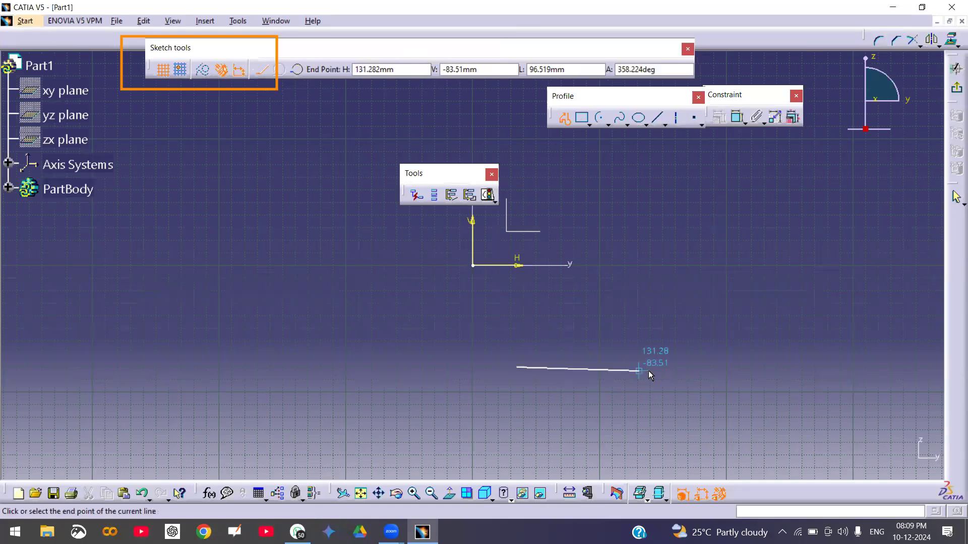
left_click(693, 366)
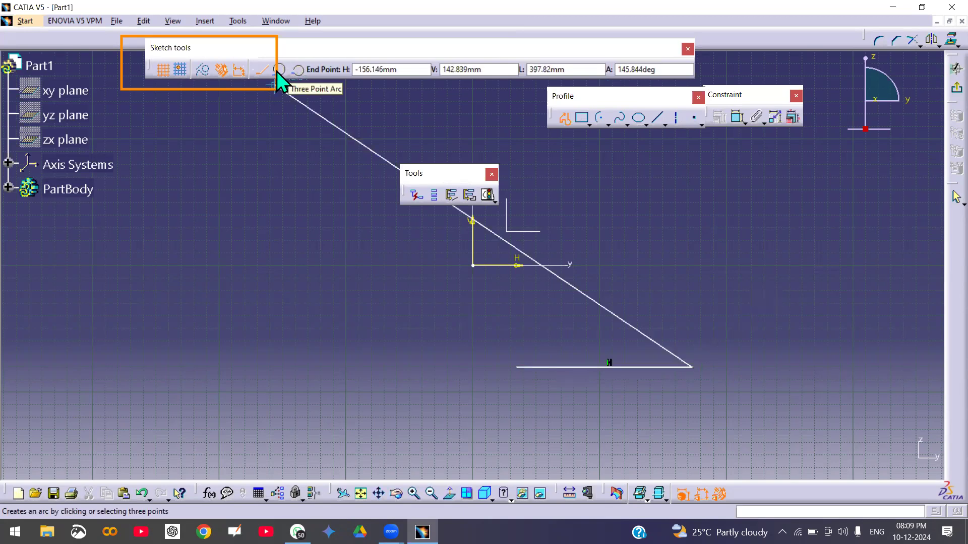
left_click(720, 316)
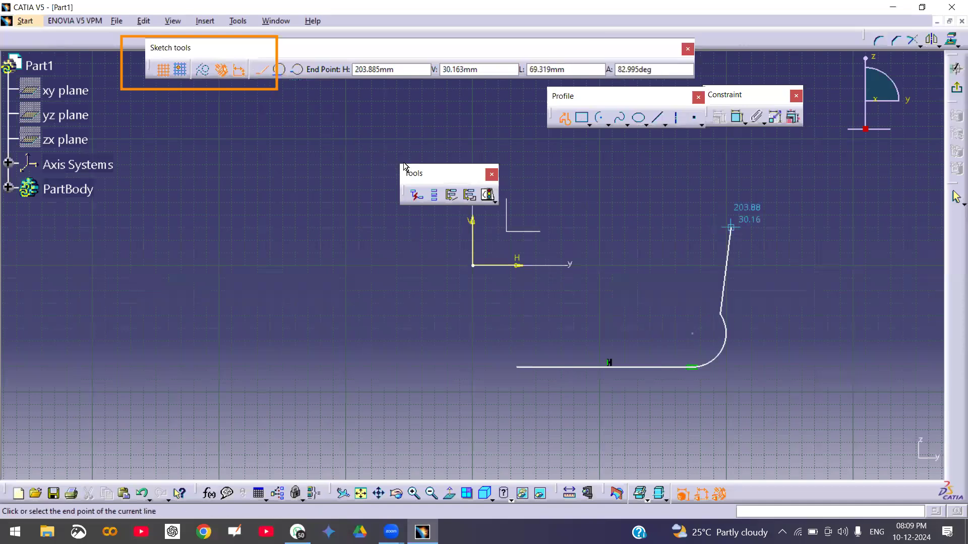
left_click(298, 71)
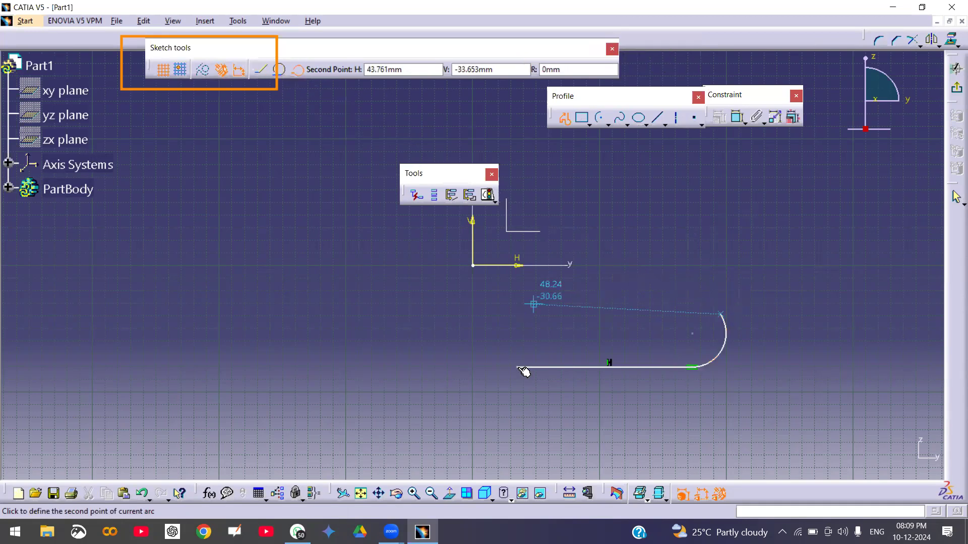
left_click(633, 373)
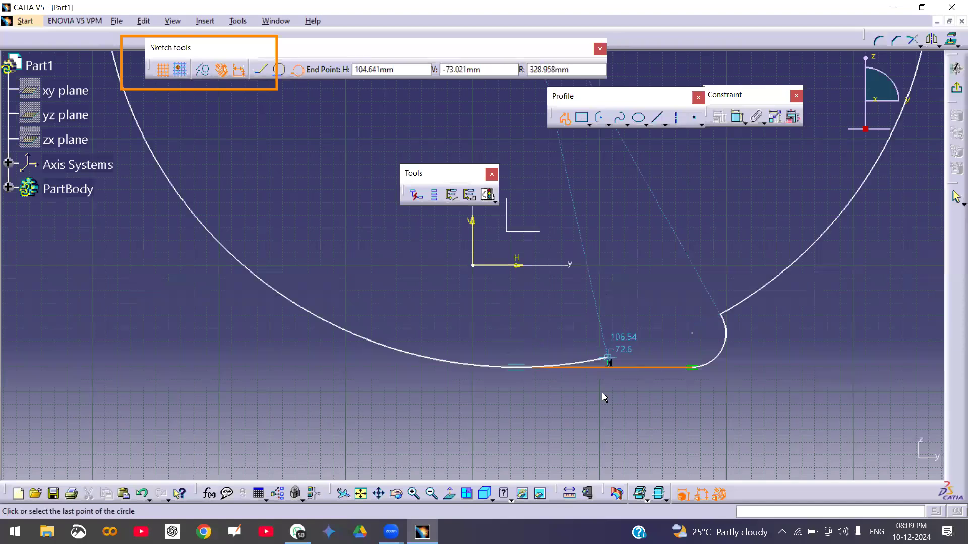
left_click(553, 394)
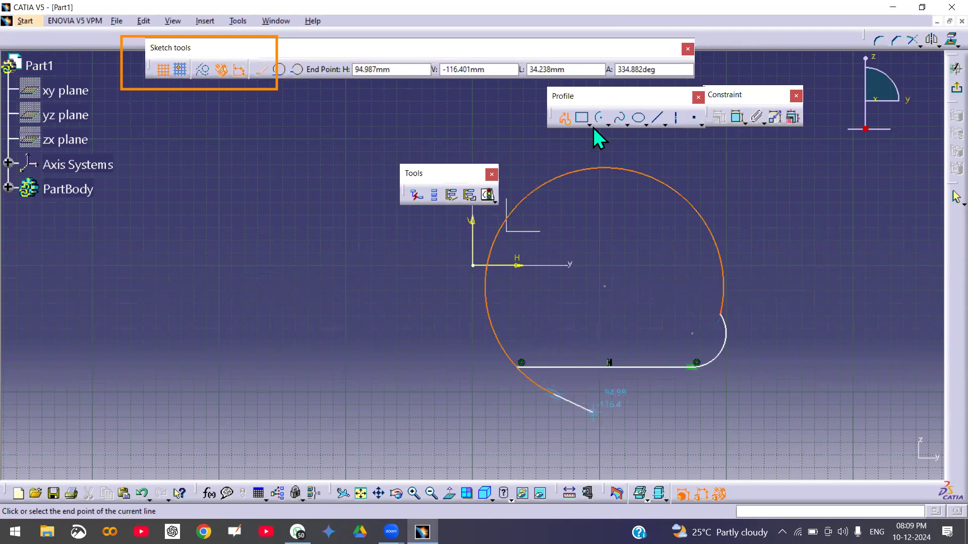
left_click(564, 120)
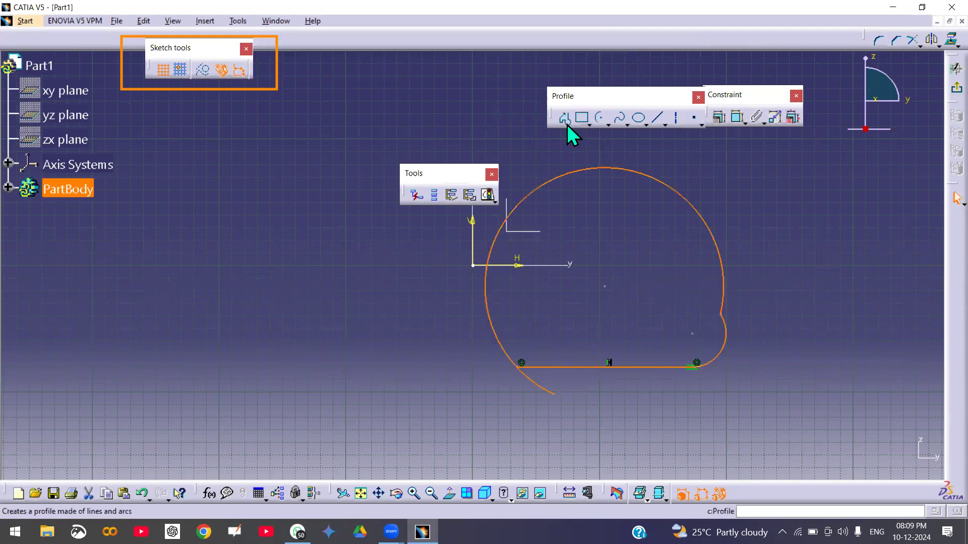
Delete the entire line-and-arc profile from the sketch.
middle_click_drag(627, 244, 633, 267, "ctrl")
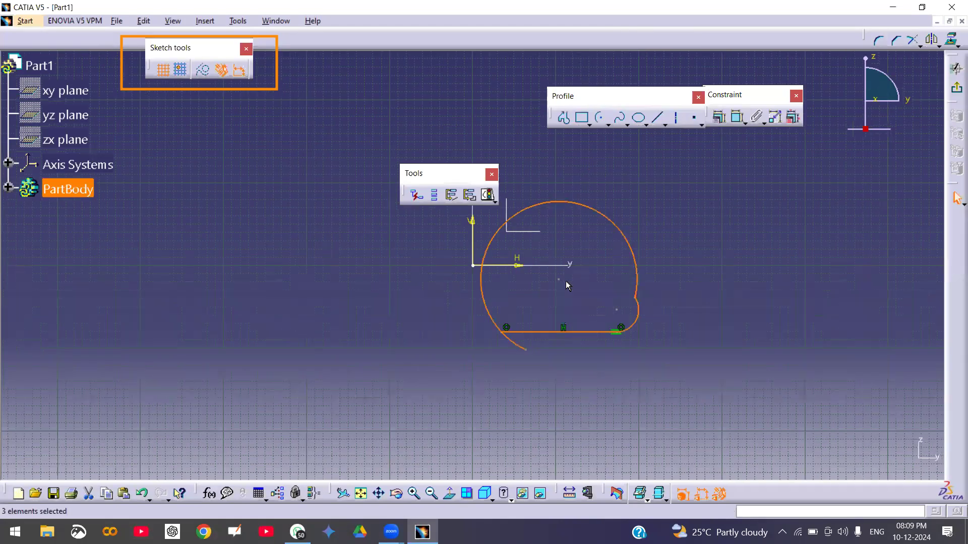
middle_click_drag(540, 296, 598, 334)
mouse_move(460, 243)
left_mouse_down()
mouse_move(741, 364)
mouse_move(799, 428)
mouse_move(788, 420)
left_mouse_up()
key("Delete")
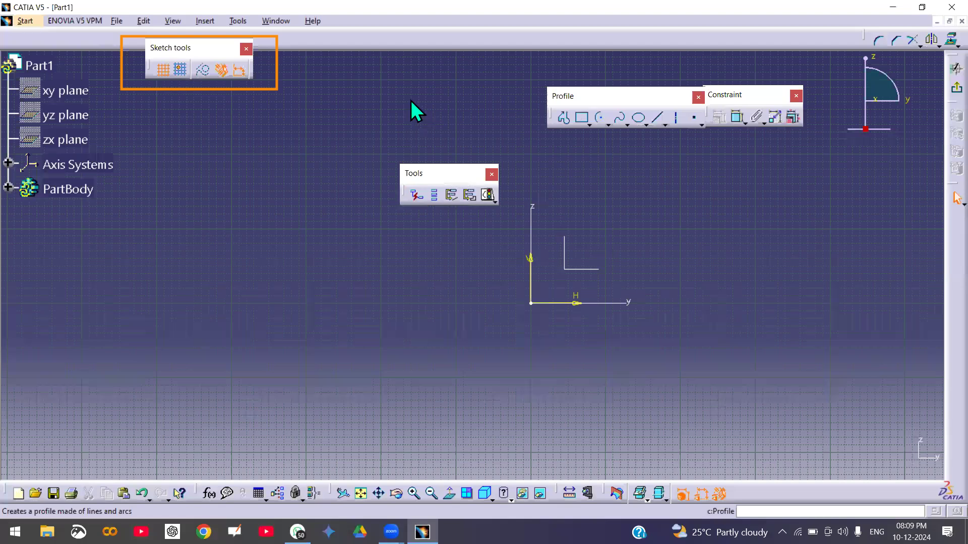
Draw a parallelogram from the origin with a base of about 234 mm along the horizontal axis and a height of about 91 mm.
left_click(589, 124)
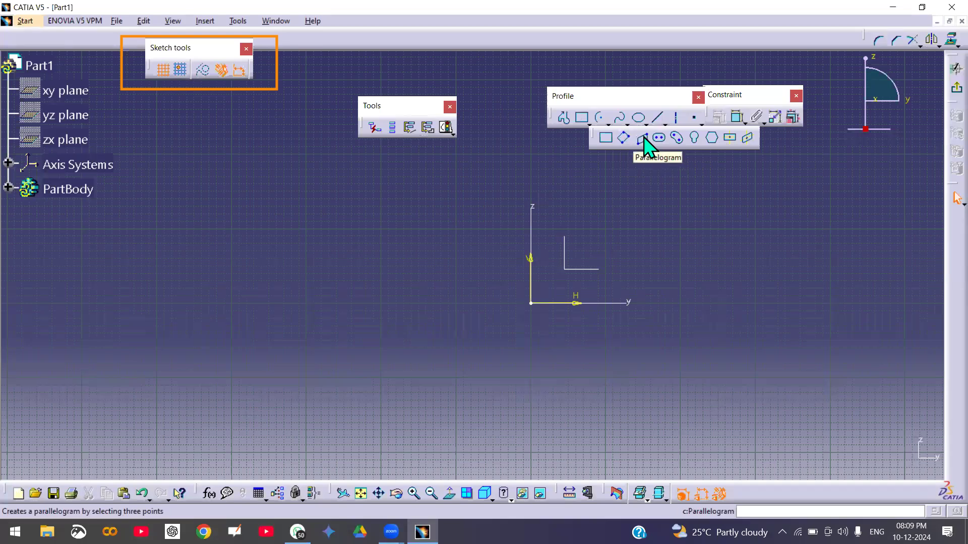
left_click(641, 137)
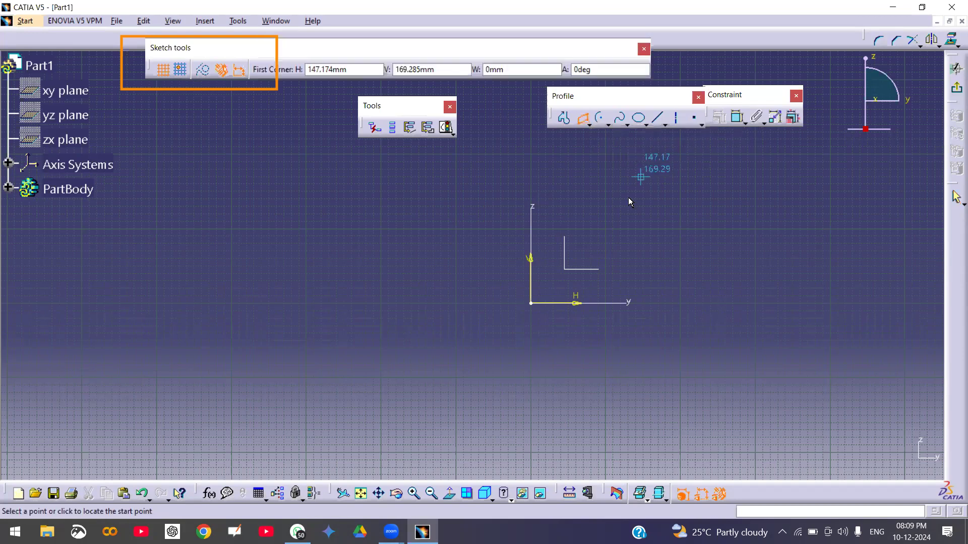
left_click(531, 302)
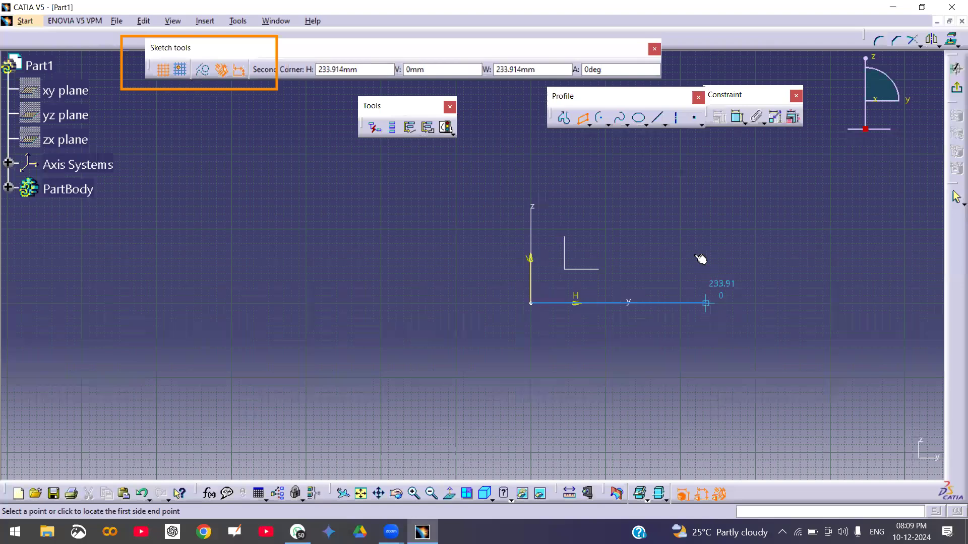
left_click(706, 303)
left_click(630, 235)
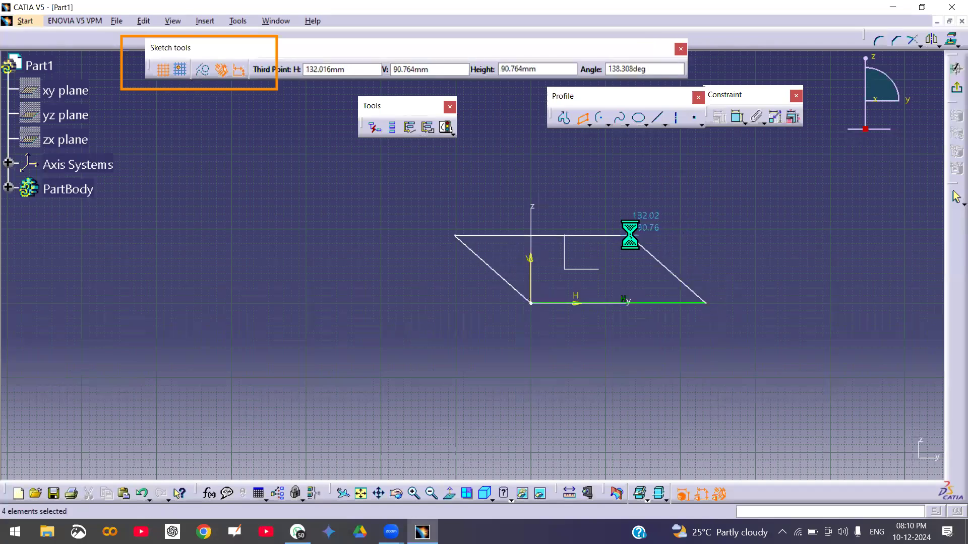
Delete the parallelogram from the sketch.
left_click(729, 243)
left_click_drag(423, 197, 788, 376)
key("Delete")
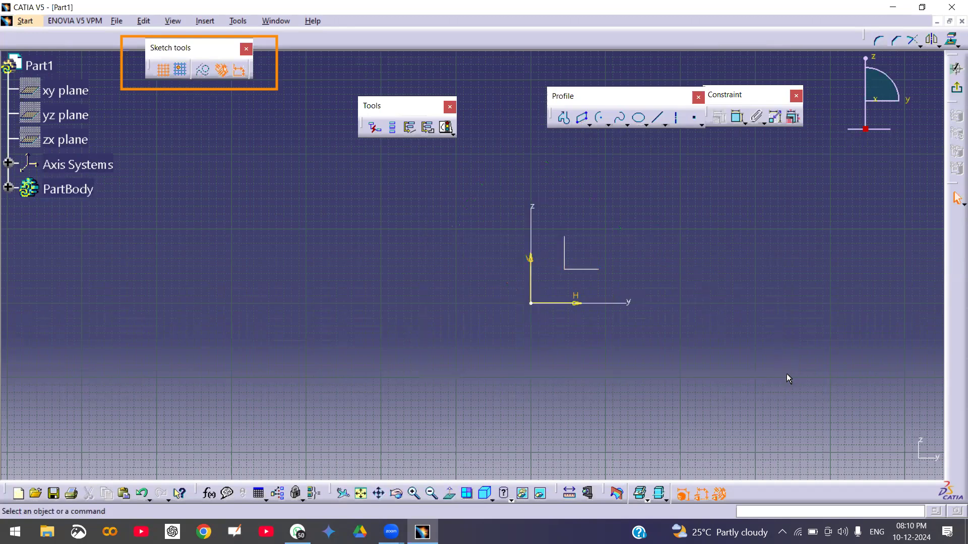
Float the predefined profile commands and draw a horizontal elongated hole left of the origin, about 199 mm between centres with about 63 mm radius.
left_click(588, 124)
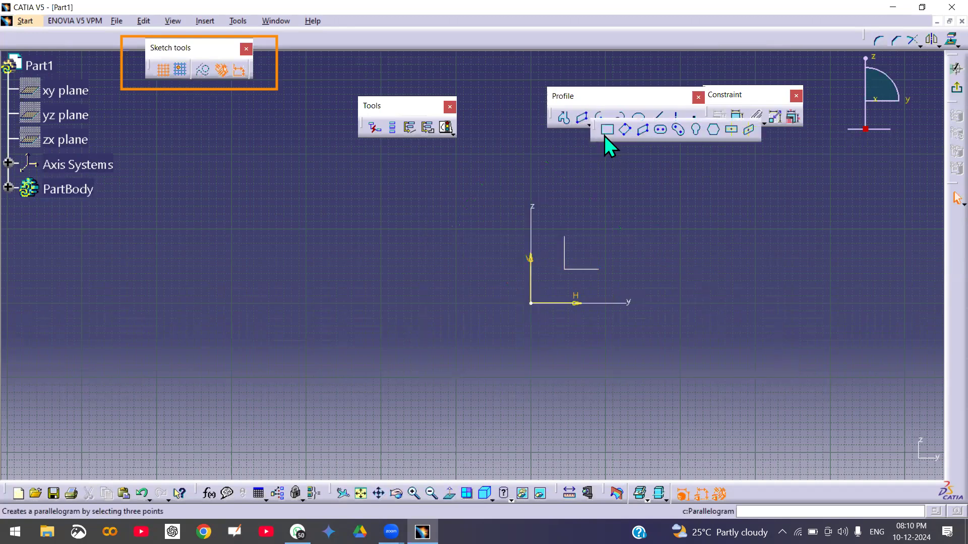
left_click_drag(709, 211, 822, 253)
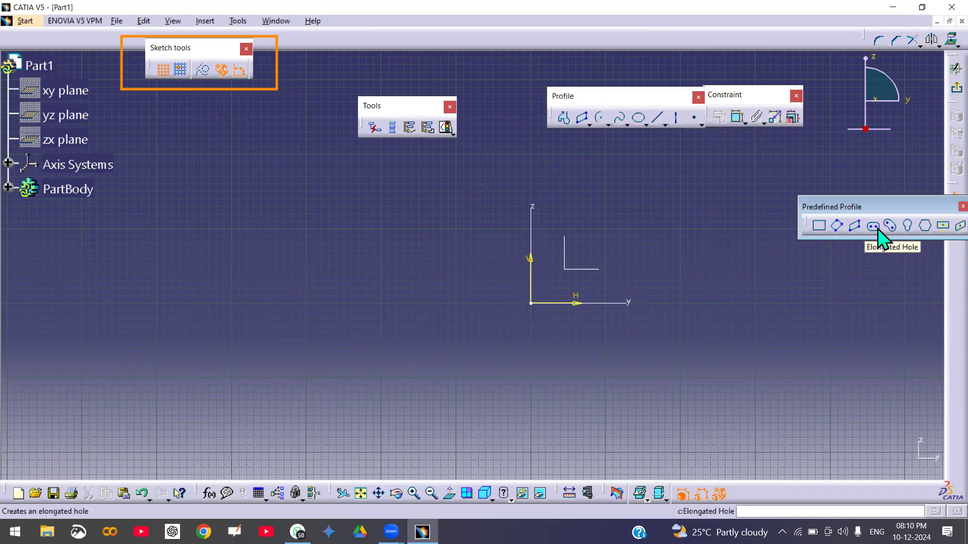
left_click(873, 226)
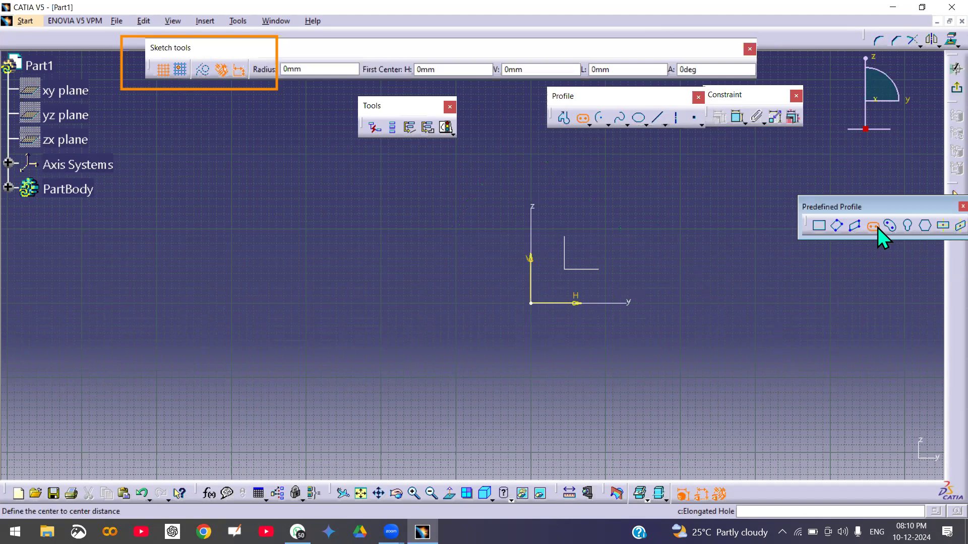
left_click(231, 215)
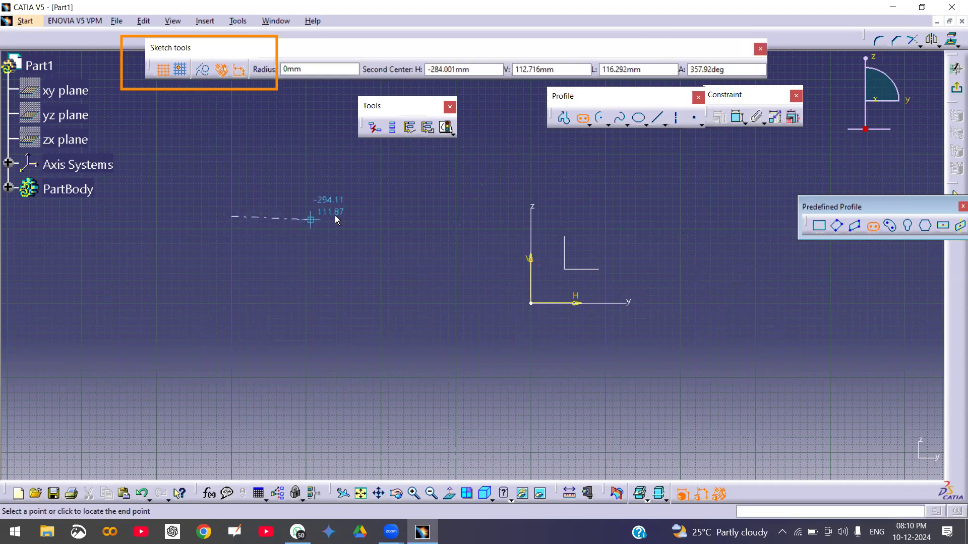
left_click(380, 216)
left_click(381, 265)
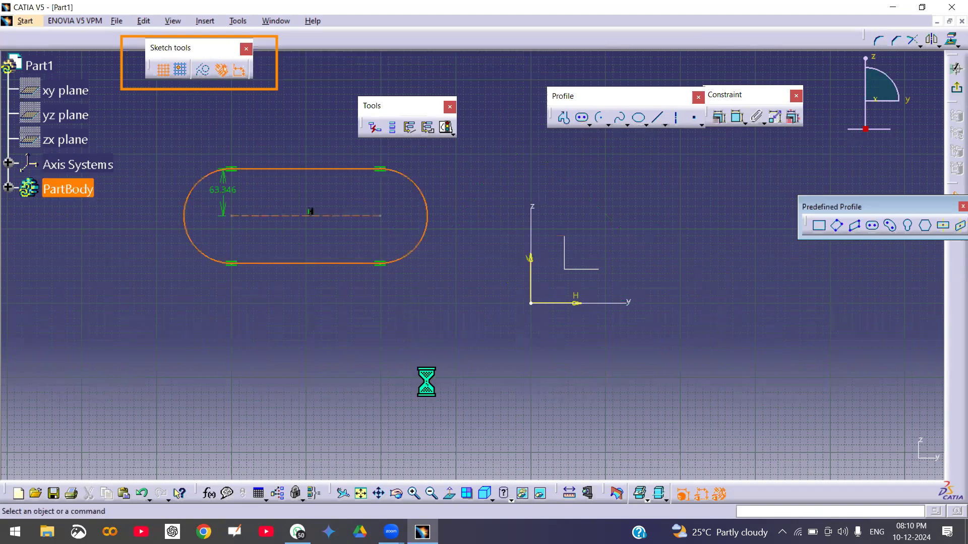
Reposition the elongated hole's radius dimension outside its left end.
left_click_drag(231, 197, 186, 159)
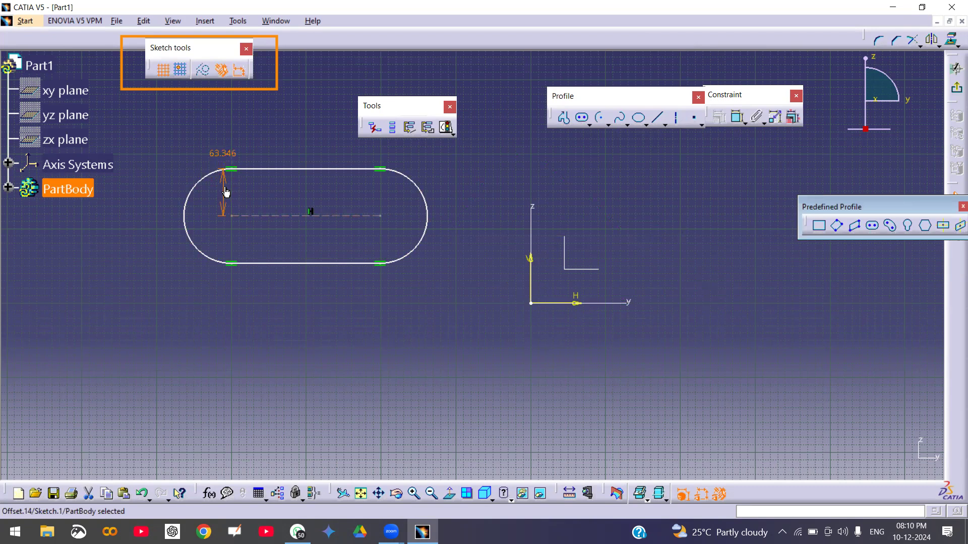
left_click_drag(225, 192, 175, 183)
left_click(310, 333)
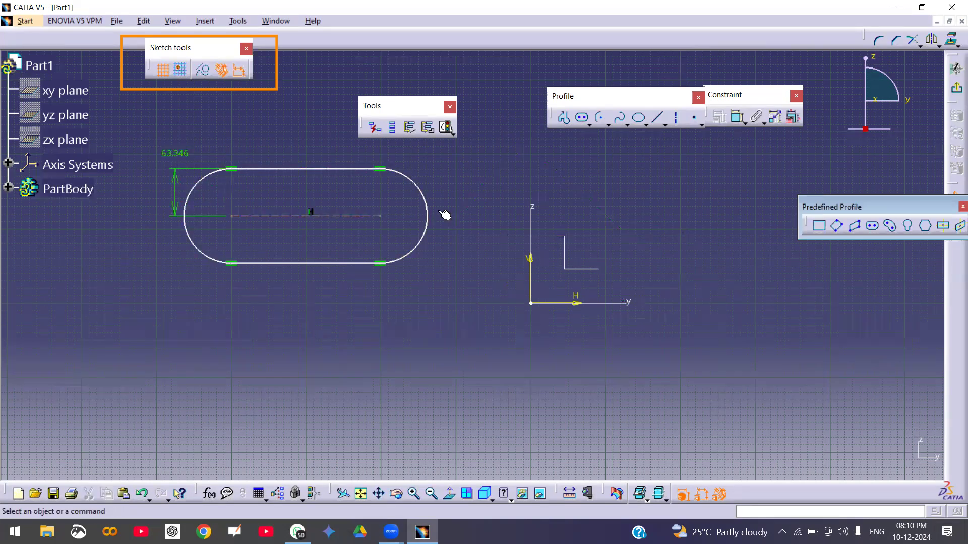
Dimension the length of the elongated hole's upper straight edge and place the dimension above it.
left_click(736, 118)
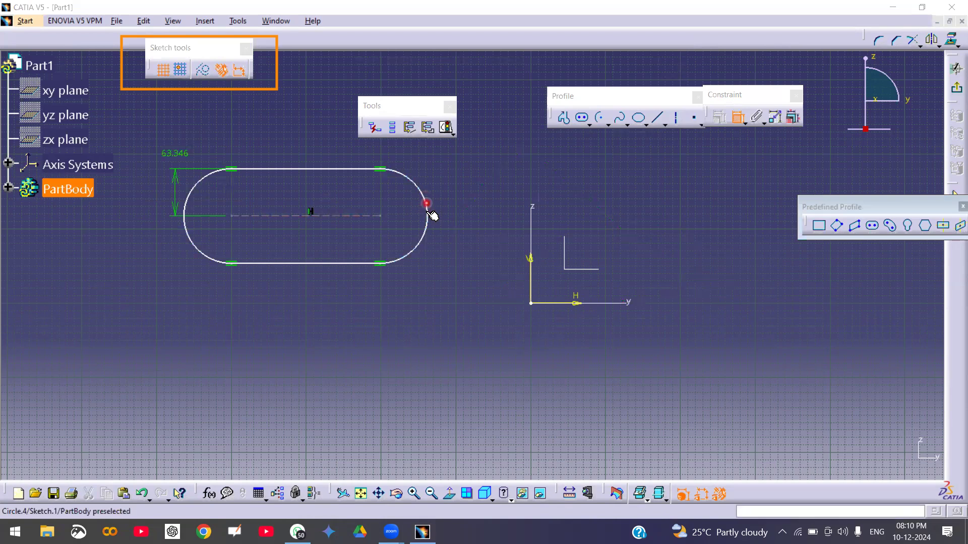
left_click(310, 172)
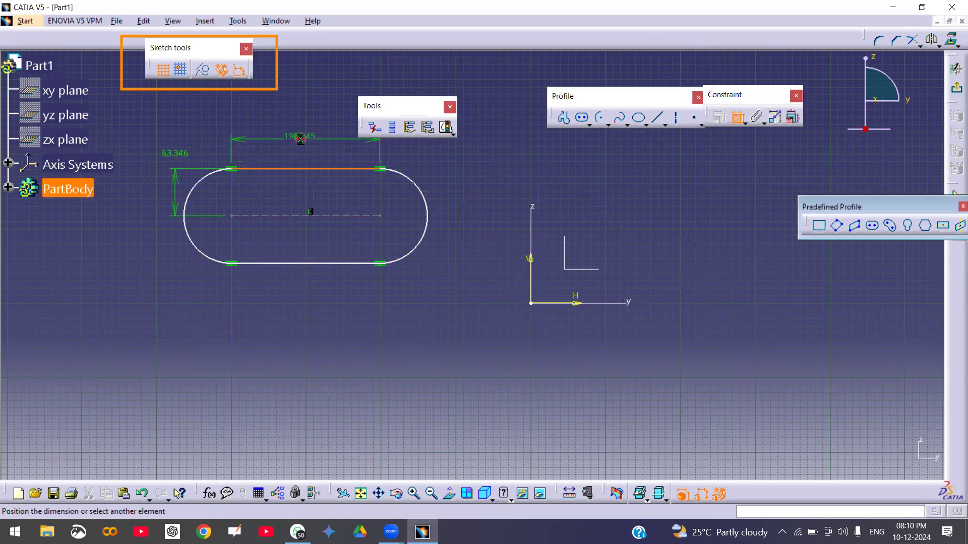
left_click(301, 142)
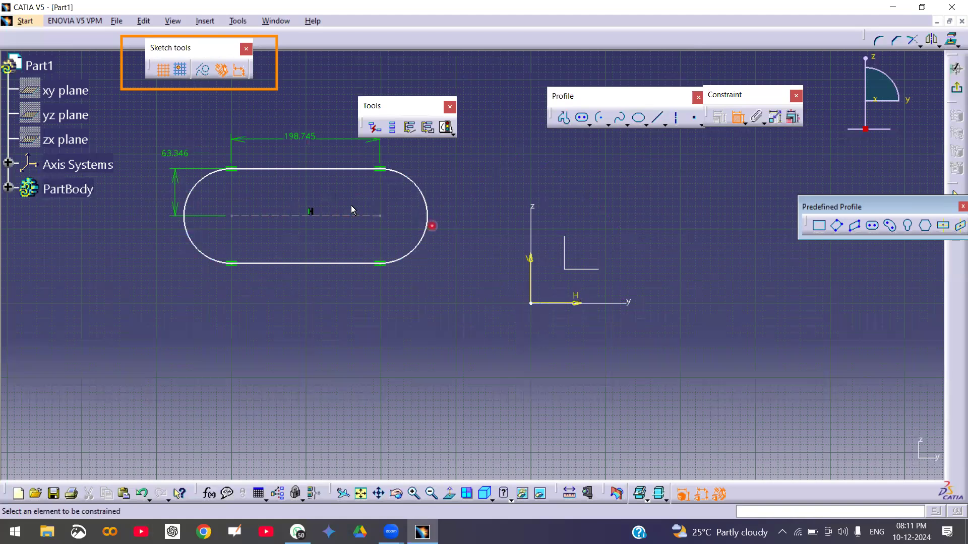
Dimension the elongated hole's right centre point from the vertical and horizontal axes, and check the sketch solving status.
left_click(381, 217)
left_click(531, 276)
left_click(477, 149)
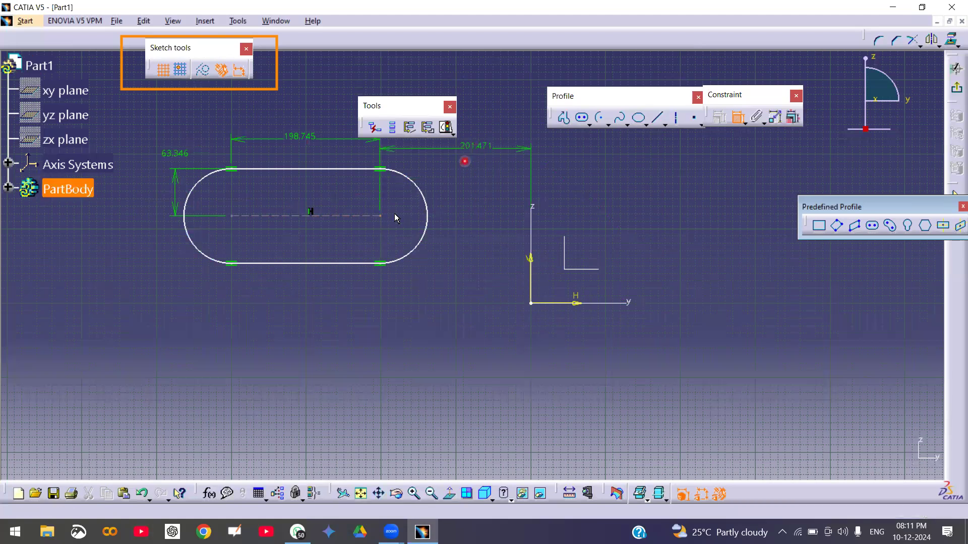
left_click(382, 216)
left_click(584, 303)
left_click(613, 262)
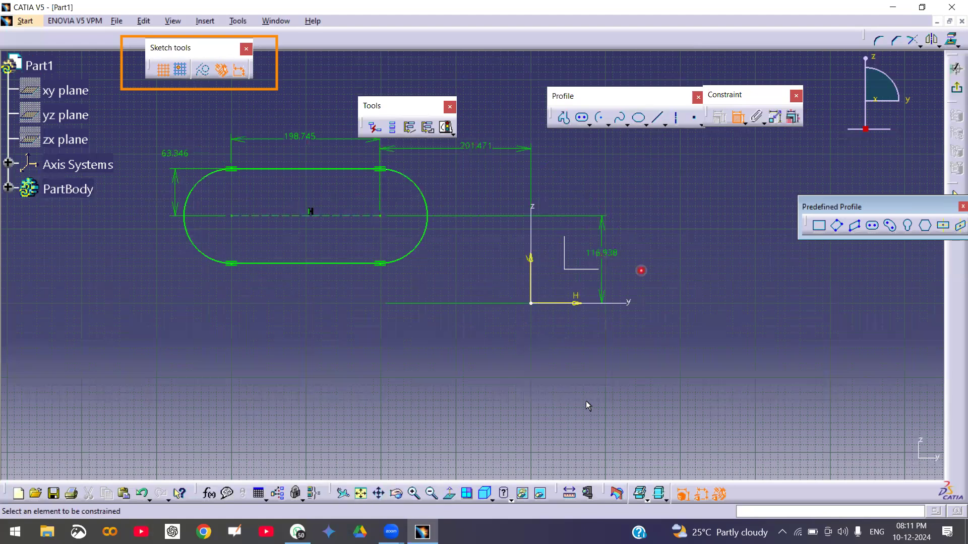
left_click(443, 131)
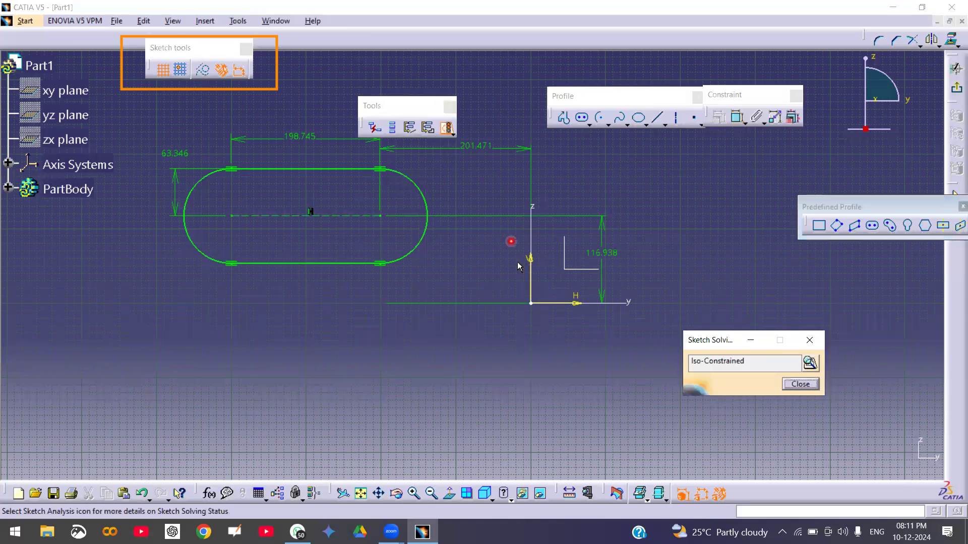
left_click(801, 384)
Delete the elongated hole left of the origin together with all its dimensions.
middle_click_drag(456, 251, 448, 277)
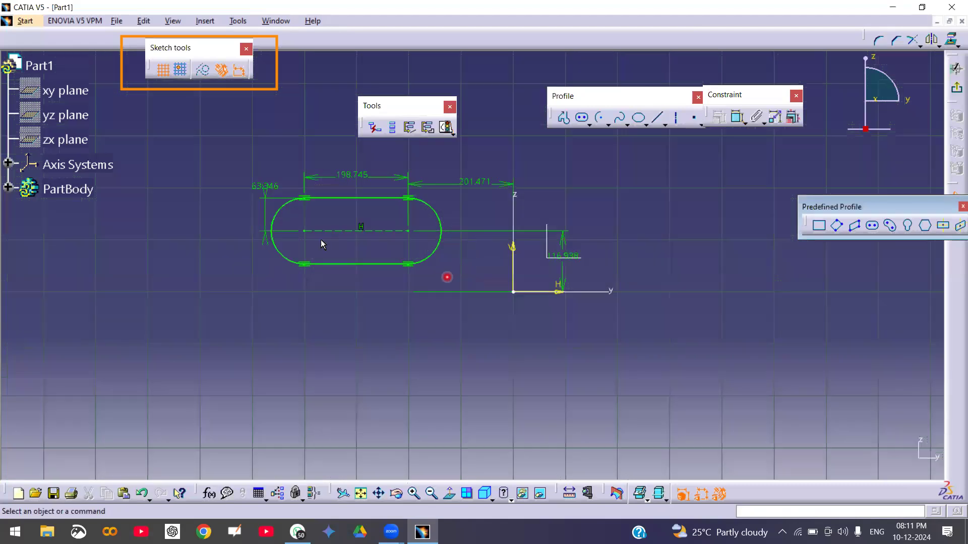
left_click_drag(205, 161, 658, 381)
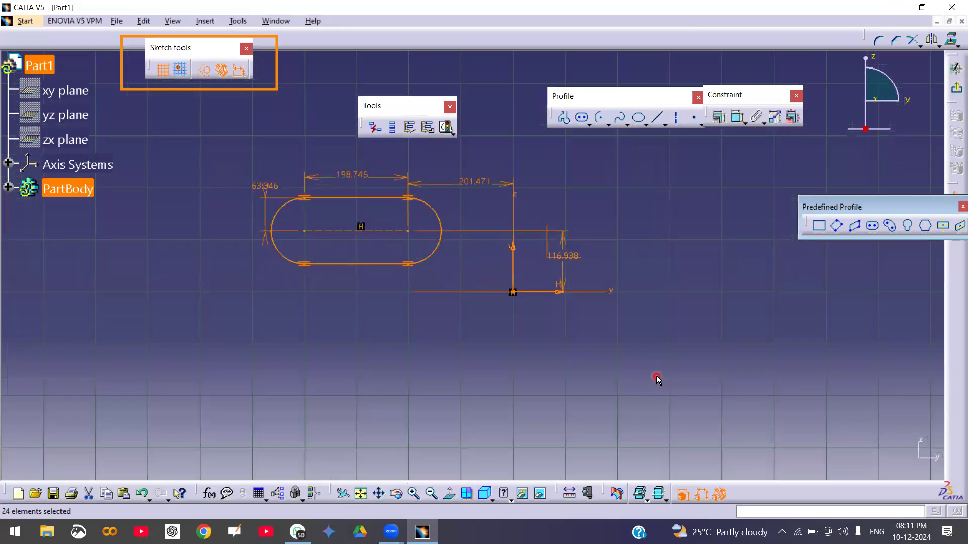
key("Delete")
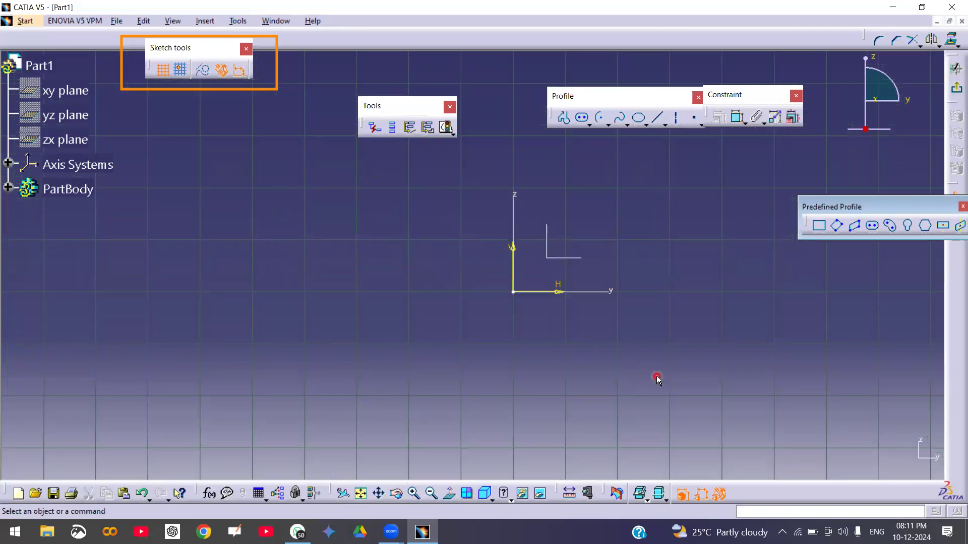
Draw an elongated hole from the origin along the horizontal axis, about 297 mm between centres and 97 mm radius, and move its radius dimension outside the left end.
left_click(873, 227)
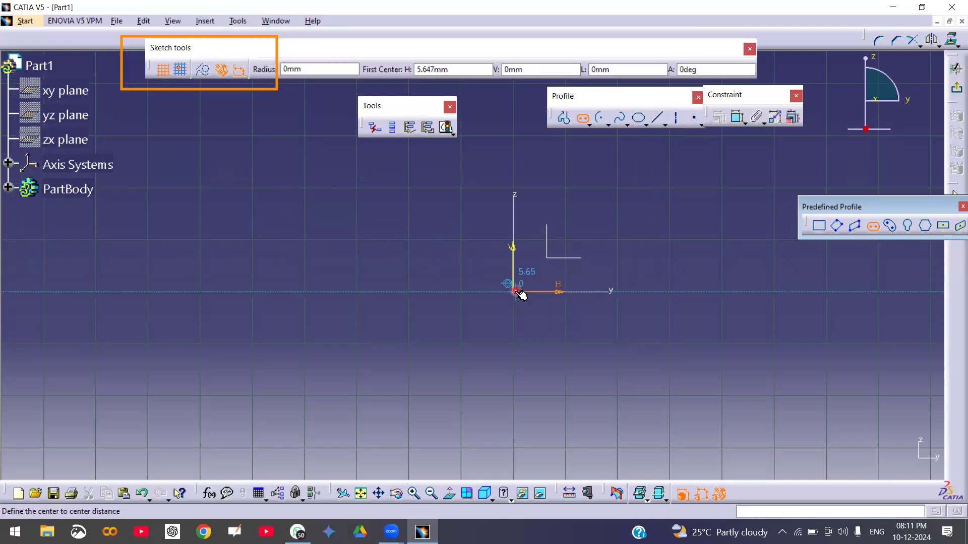
left_click(527, 304)
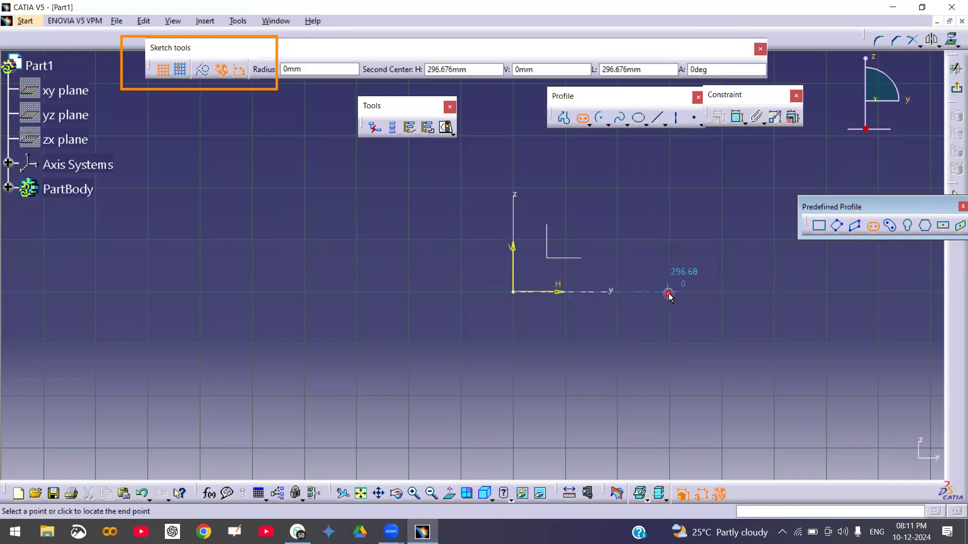
left_click(669, 292)
left_click(676, 342)
middle_click_drag(779, 399, 689, 393)
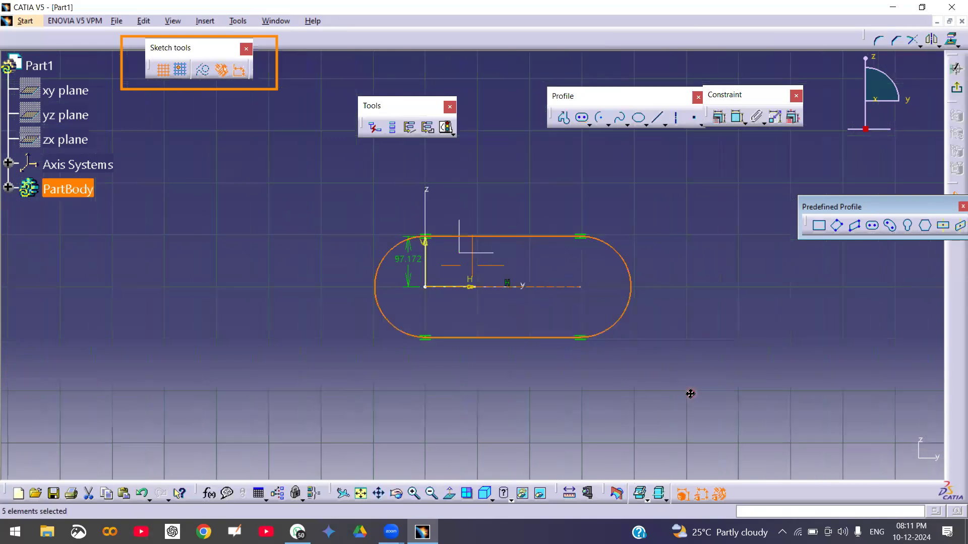
left_click(678, 393)
left_click_drag(409, 268, 343, 267)
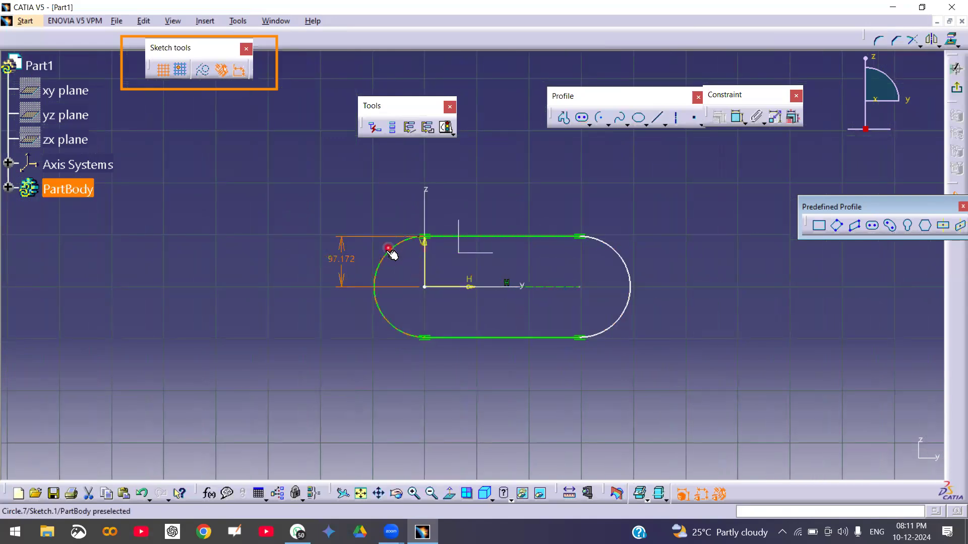
left_click(355, 238)
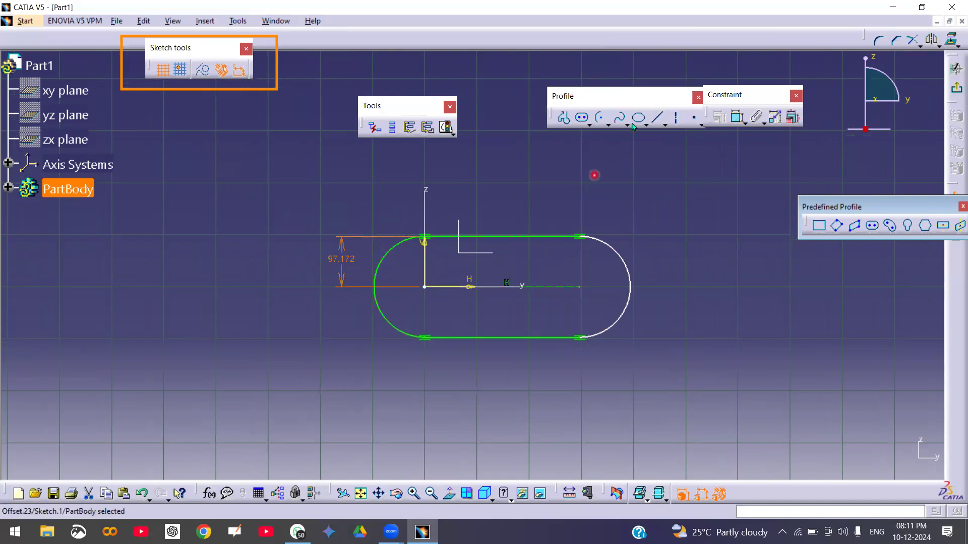
Dimension the upper straight edge of the elongated hole at the origin, place the dimension above it, and check the solving status.
left_click(739, 118)
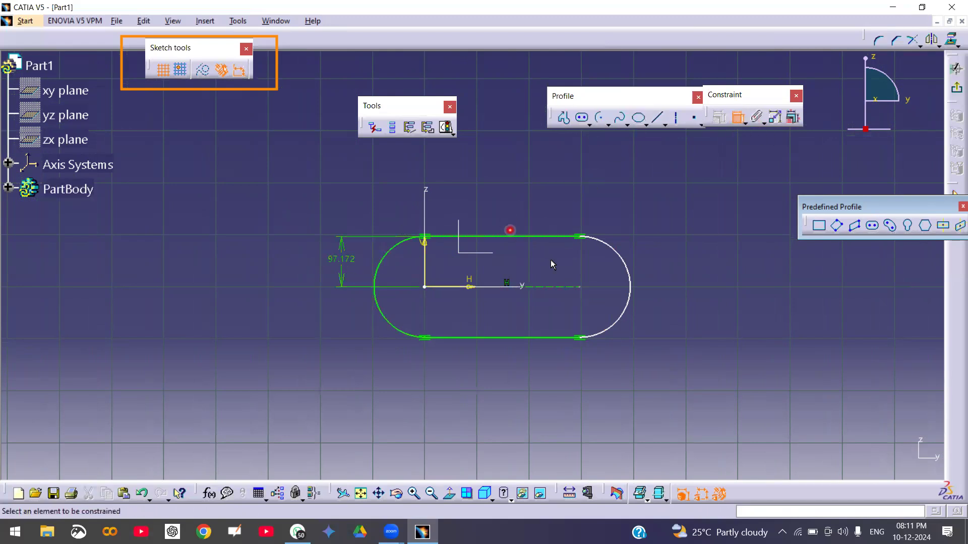
left_click(537, 237)
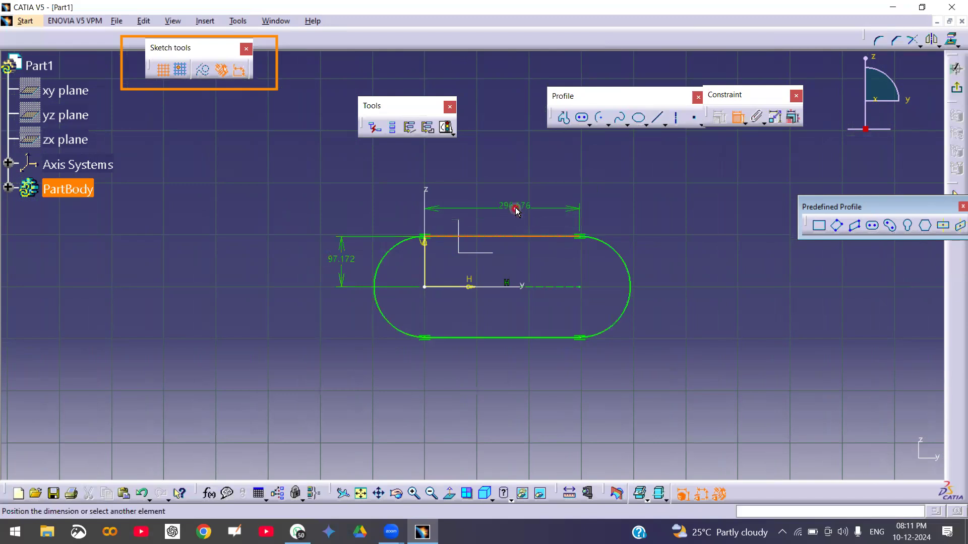
left_click(515, 207)
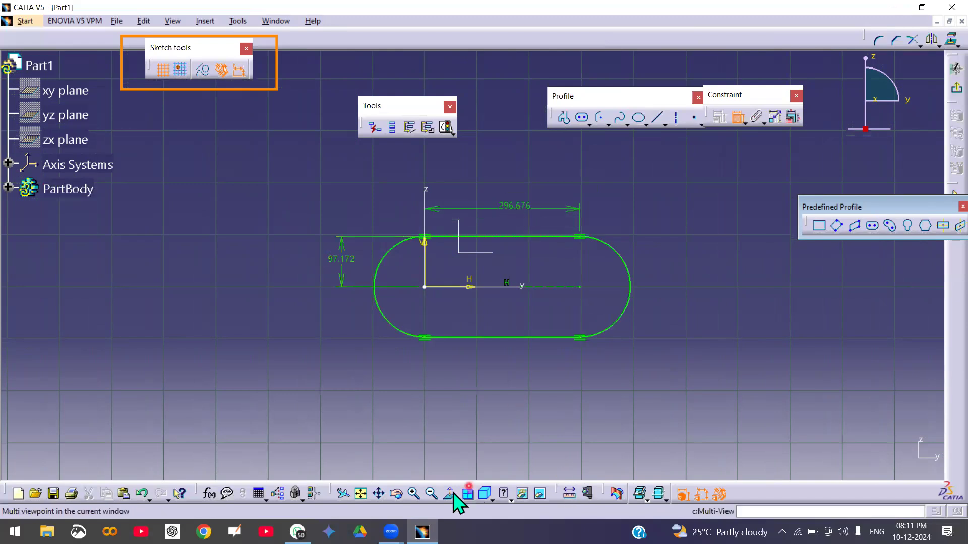
left_click(443, 128)
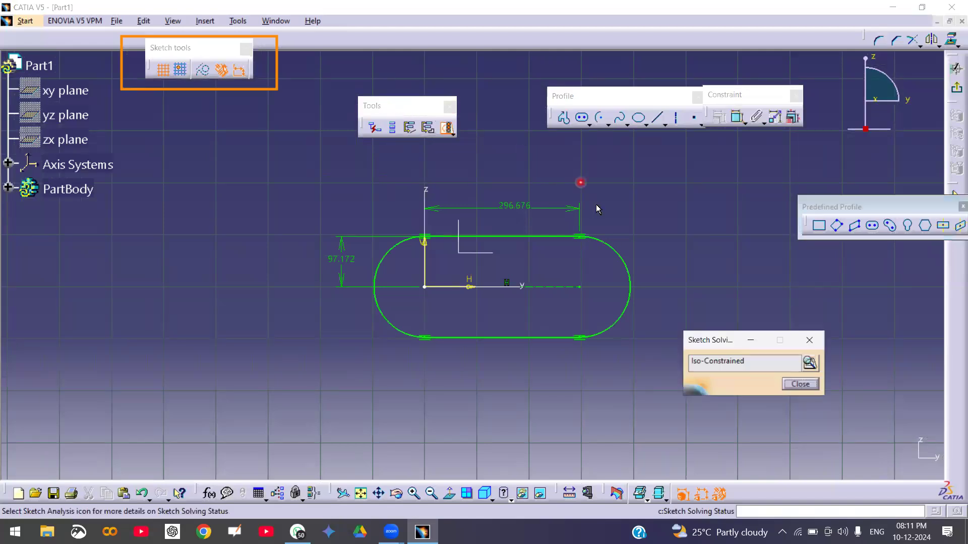
left_click(800, 384)
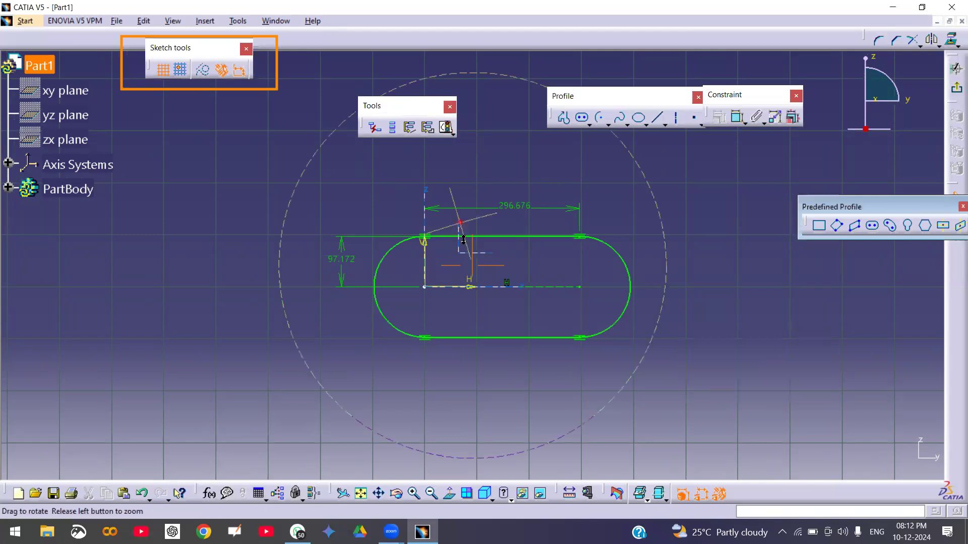
Delete the elongated hole at the origin with all its constraints.
middle_click_drag(457, 248, 459, 241)
left_click_drag(259, 190, 729, 432)
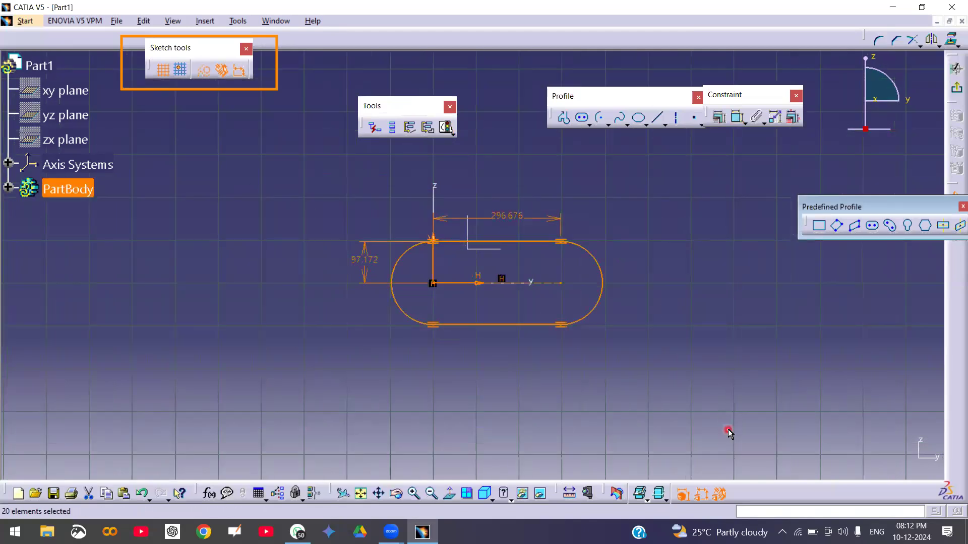
key("Delete")
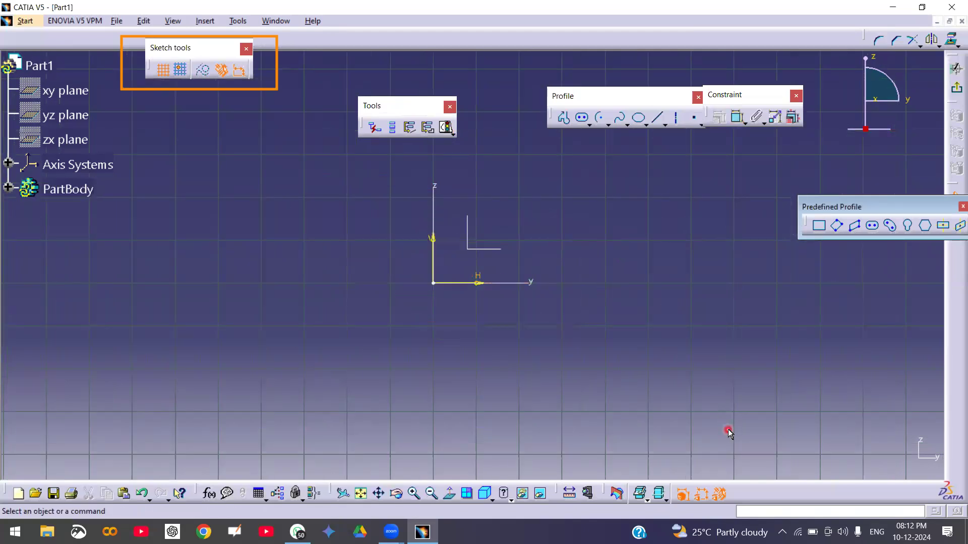
Draw a horizontal elongated hole below and left of the origin with a radius of about 104 mm.
left_click(891, 225)
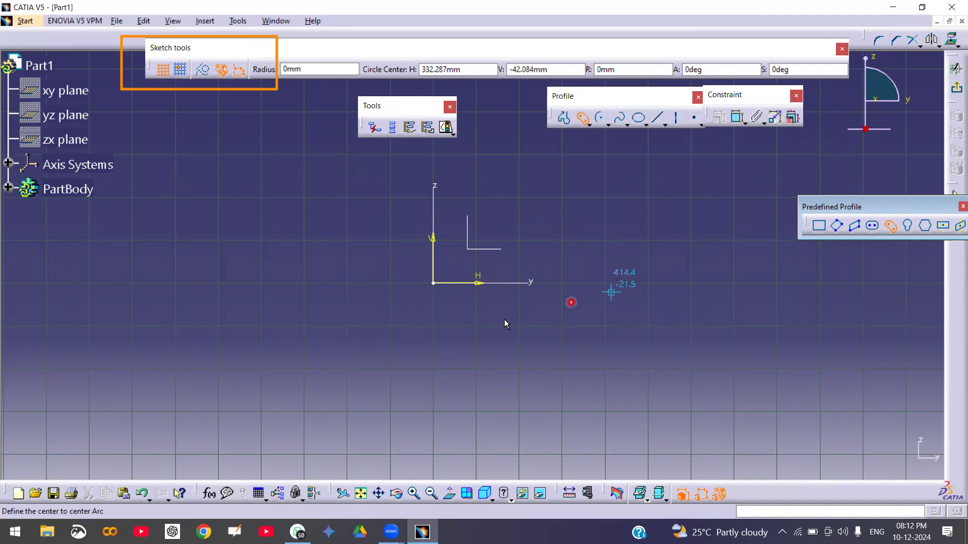
left_click(873, 226)
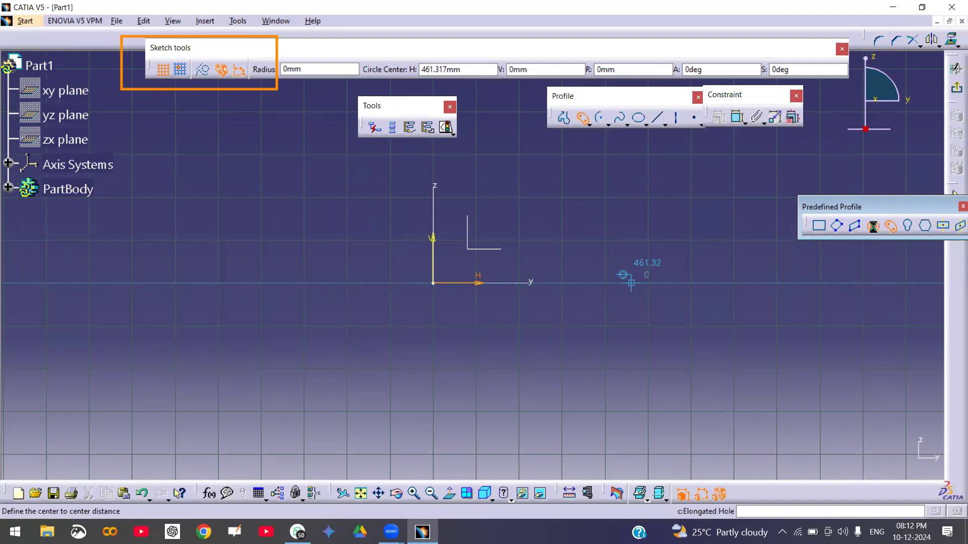
left_click(211, 350)
left_click(393, 350)
left_click(392, 395)
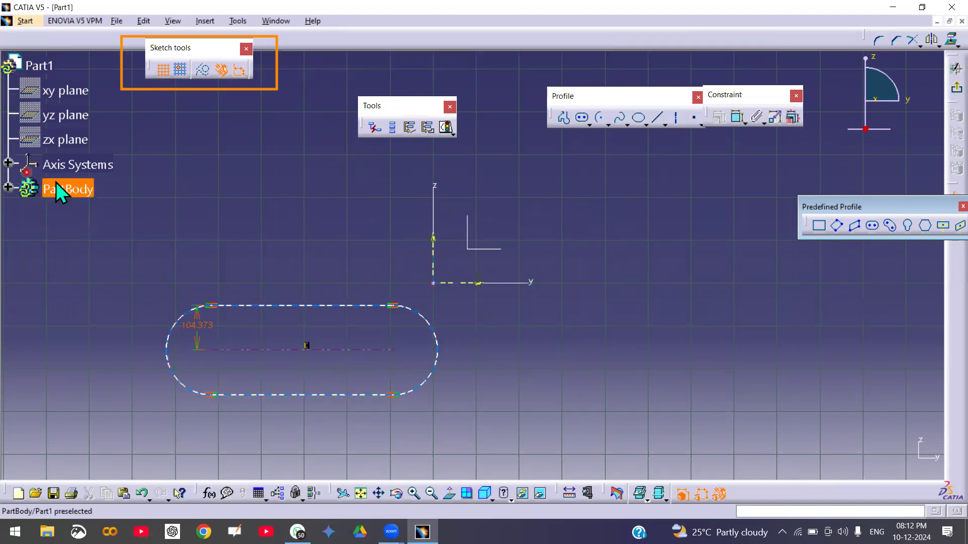
left_click_drag(296, 291, 309, 330)
left_click_drag(307, 263, 323, 291)
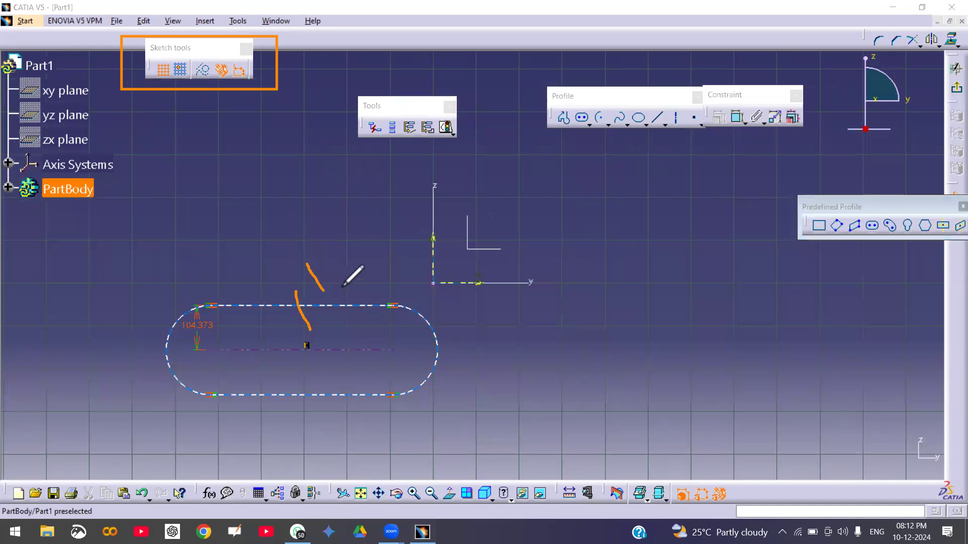
mouse_move(414, 338)
left_mouse_down()
mouse_move(463, 379)
mouse_move(485, 375)
left_mouse_up()
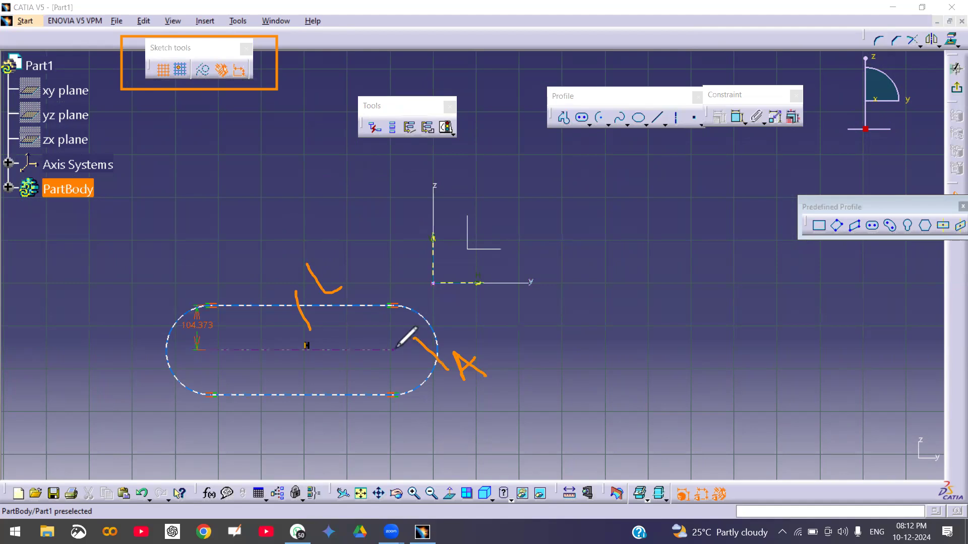
mouse_move(554, 308)
left_mouse_down()
mouse_move(670, 303)
mouse_move(692, 346)
left_mouse_up()
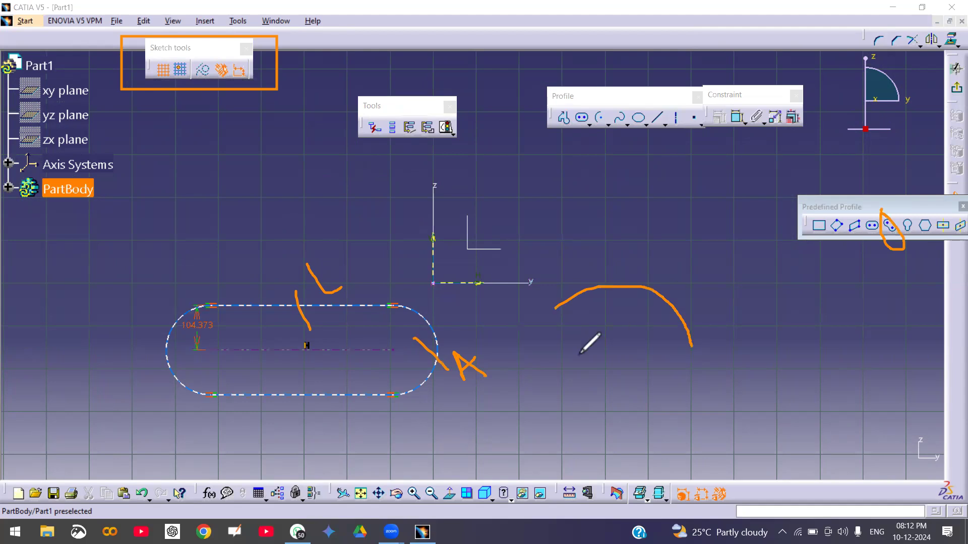
left_click_drag(578, 355, 692, 347)
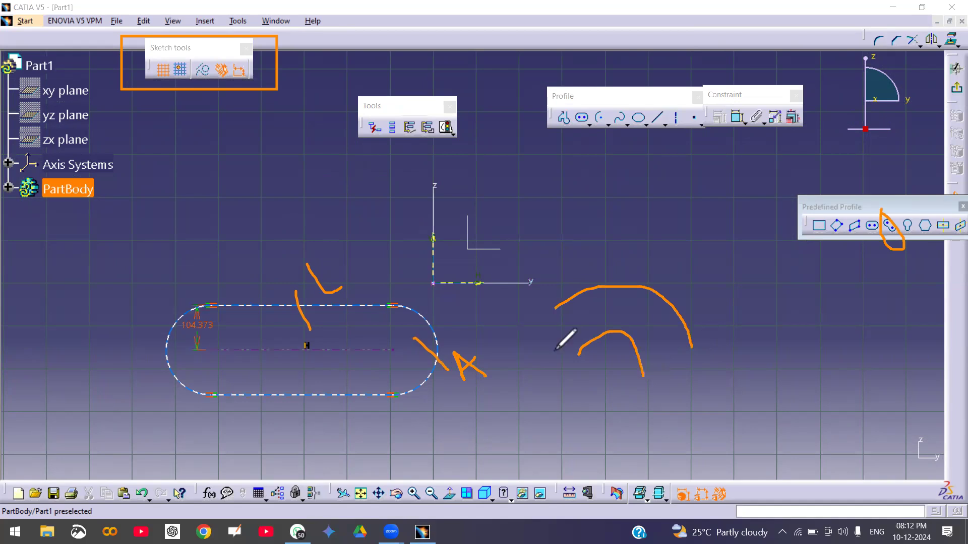
mouse_move(580, 352)
left_mouse_down()
mouse_move(540, 309)
mouse_move(555, 306)
left_mouse_up()
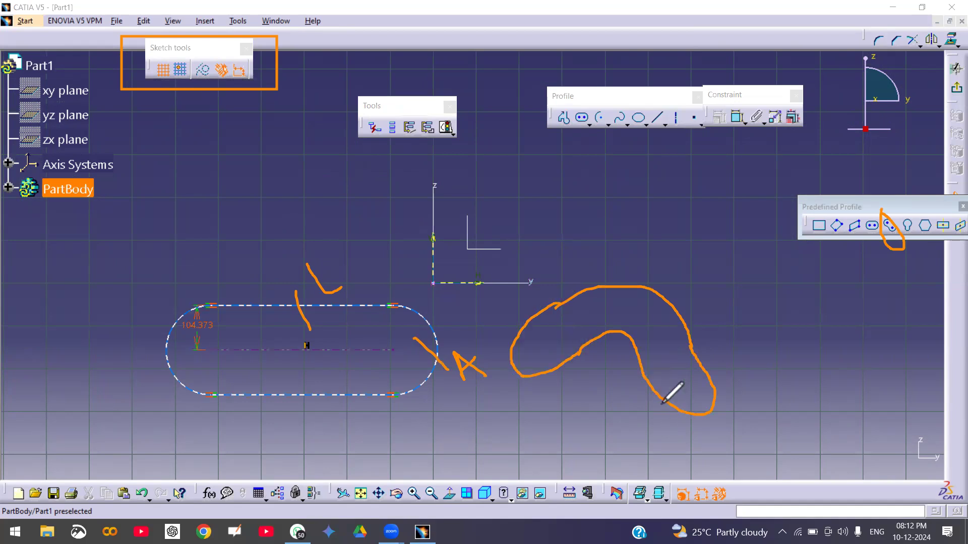
left_click(609, 371)
left_click(537, 344)
left_click_drag(600, 394, 618, 426)
left_click_drag(664, 365, 701, 369)
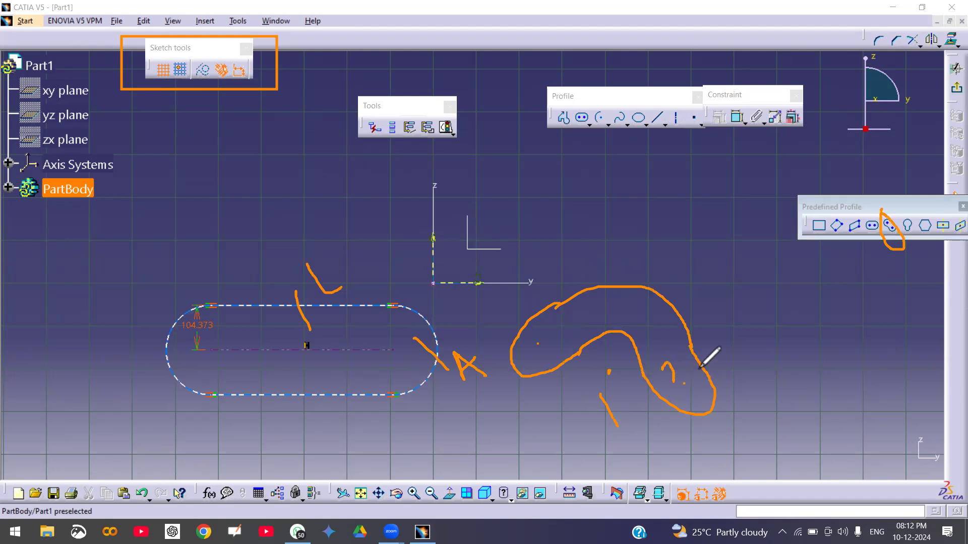
left_click_drag(527, 337, 567, 342)
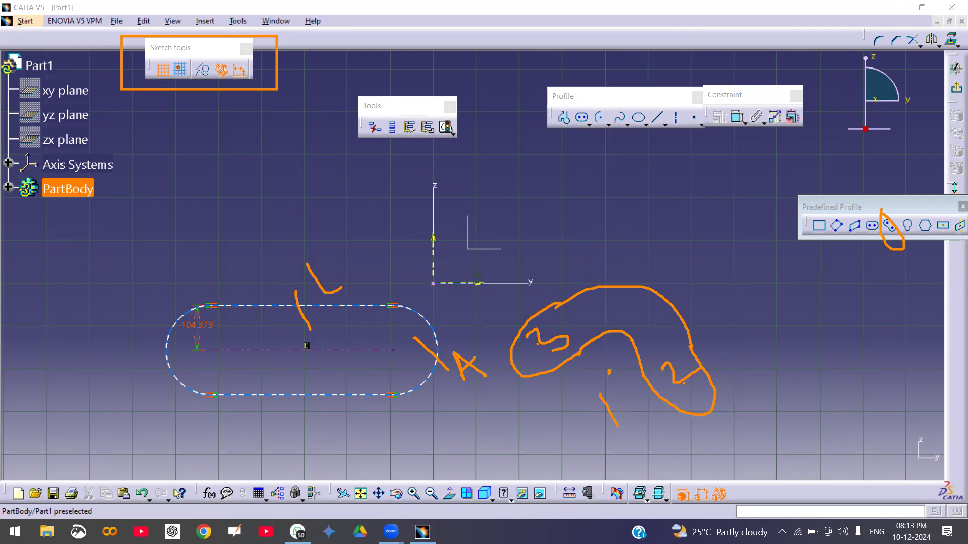
key("Escape")
Draw a downward-bulging cylindrical elongated hole right of the origin, with a centre arc radius of about 291 mm and end radius of about 114 mm.
left_click(892, 225)
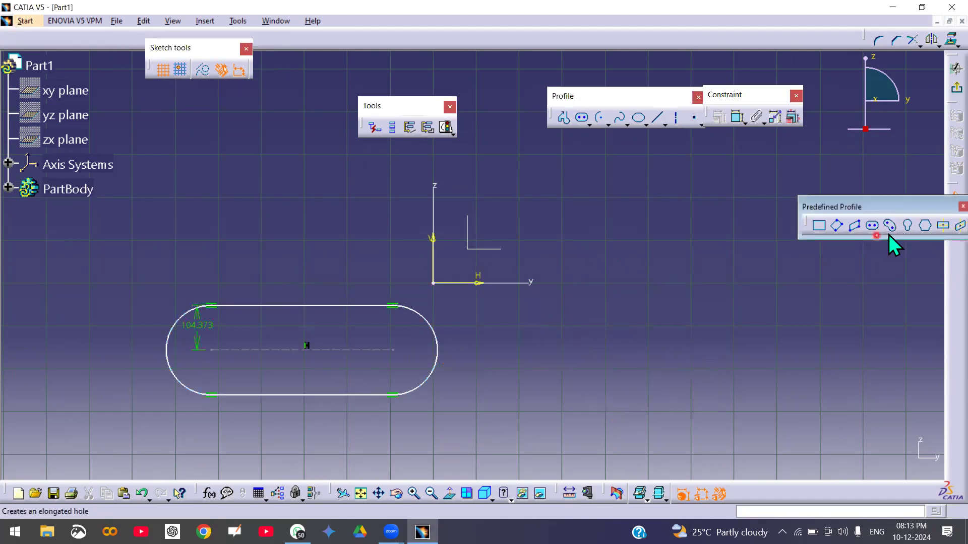
left_click(891, 230)
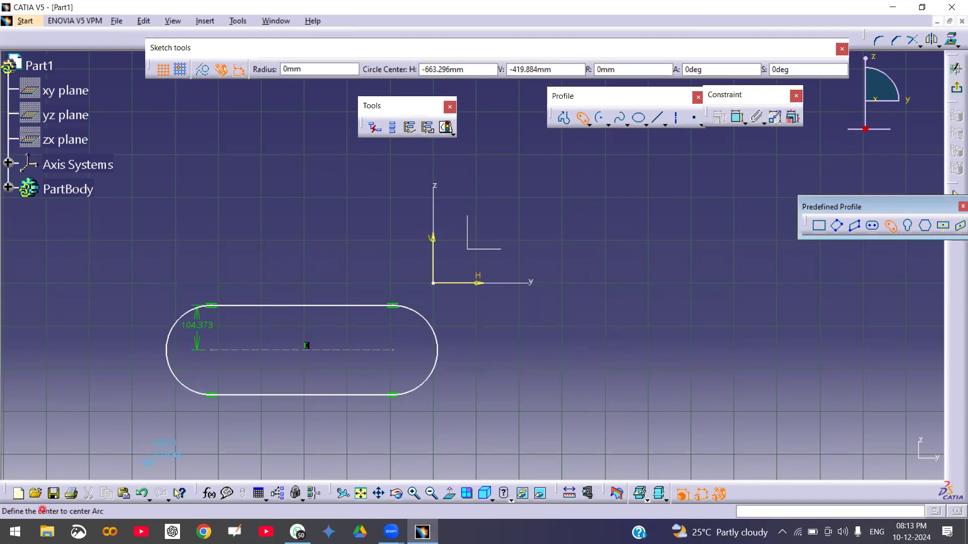
left_click(737, 263)
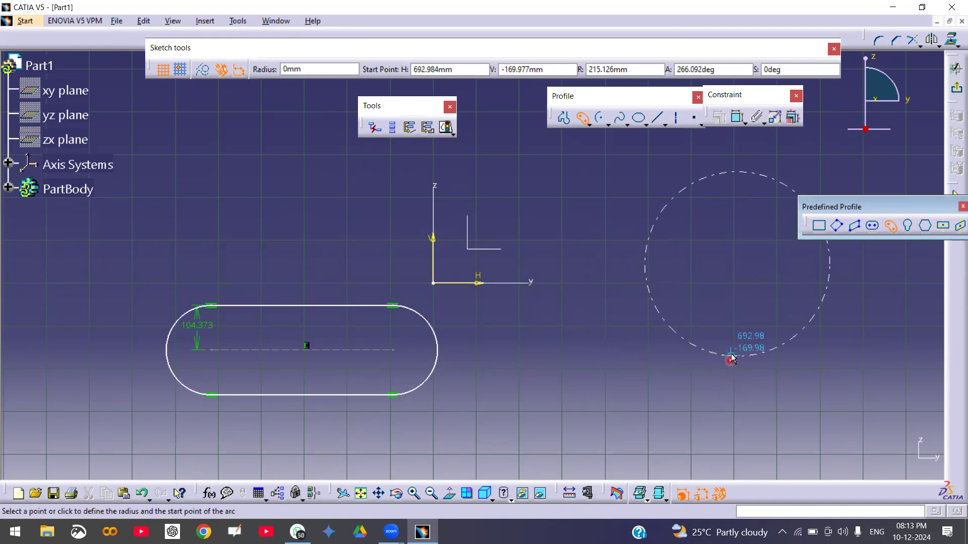
left_click(835, 343)
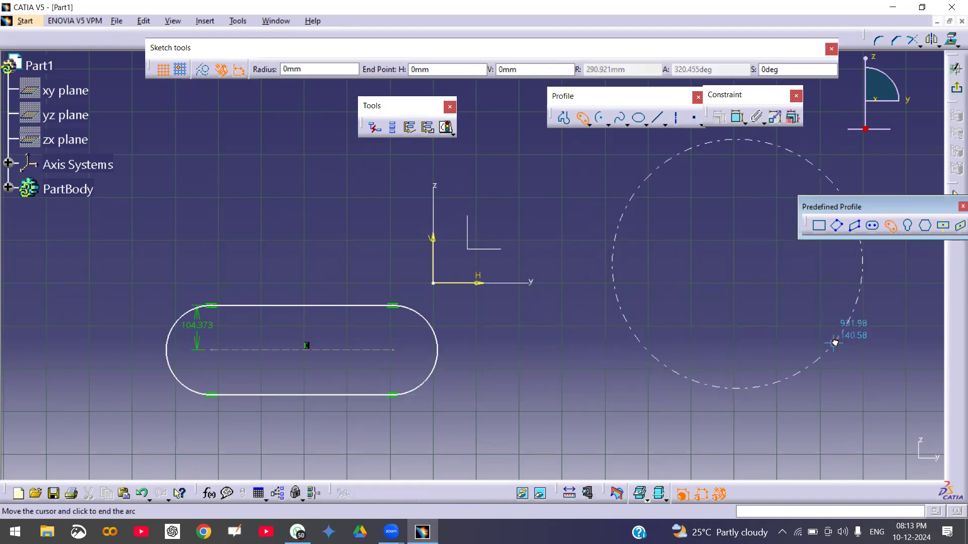
left_click(639, 346)
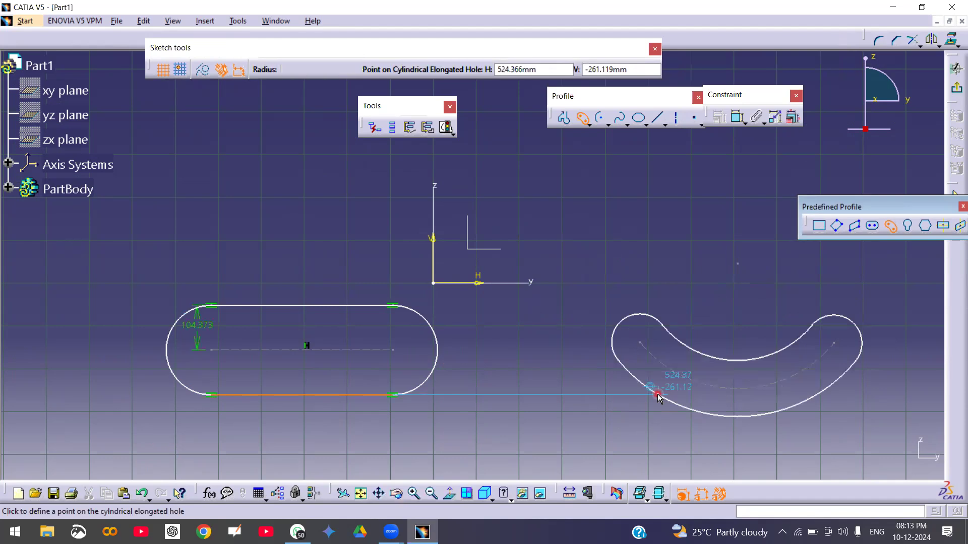
left_click(676, 428)
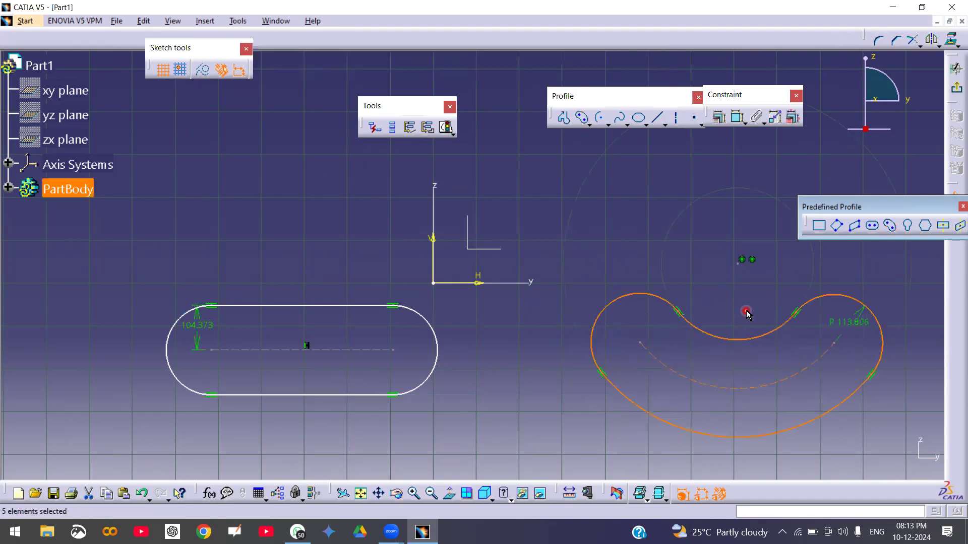
mouse_move(756, 328)
middle_mouse_down()
mouse_move(616, 296)
mouse_move(627, 316)
middle_mouse_up()
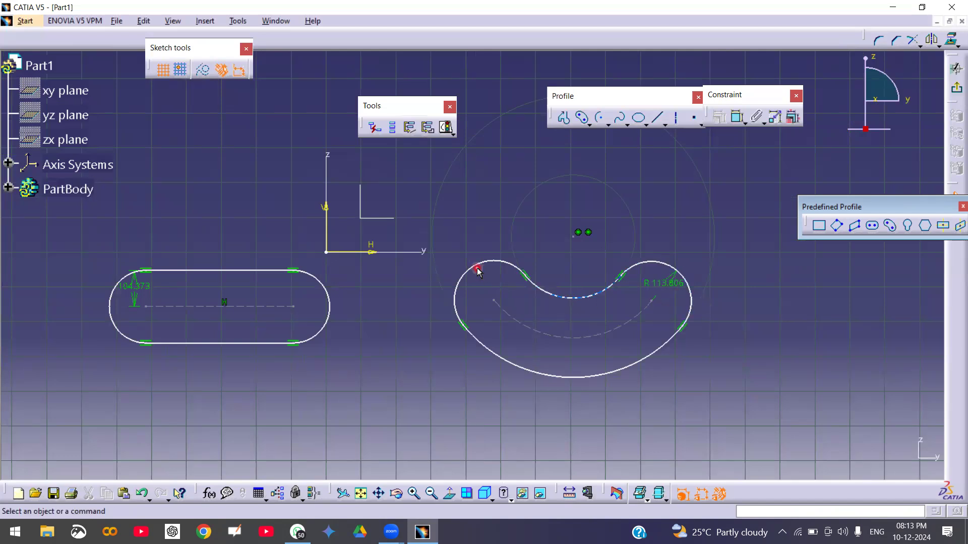
Delete both elongated holes with all their constraints, leaving the sketch empty.
middle_click_drag(482, 270, 491, 327, "ctrl")
mouse_move(232, 225)
left_mouse_down()
mouse_move(471, 409)
mouse_move(718, 453)
left_mouse_up()
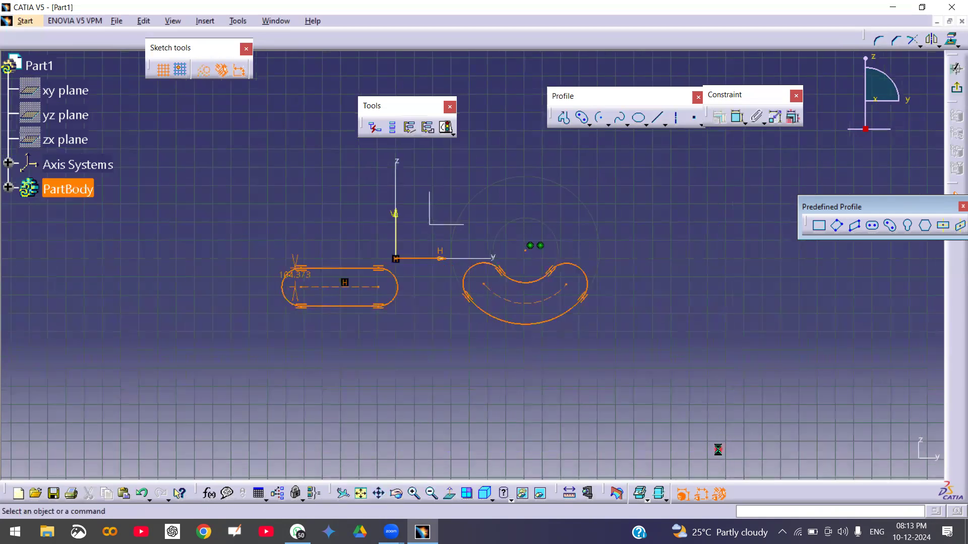
key("Delete")
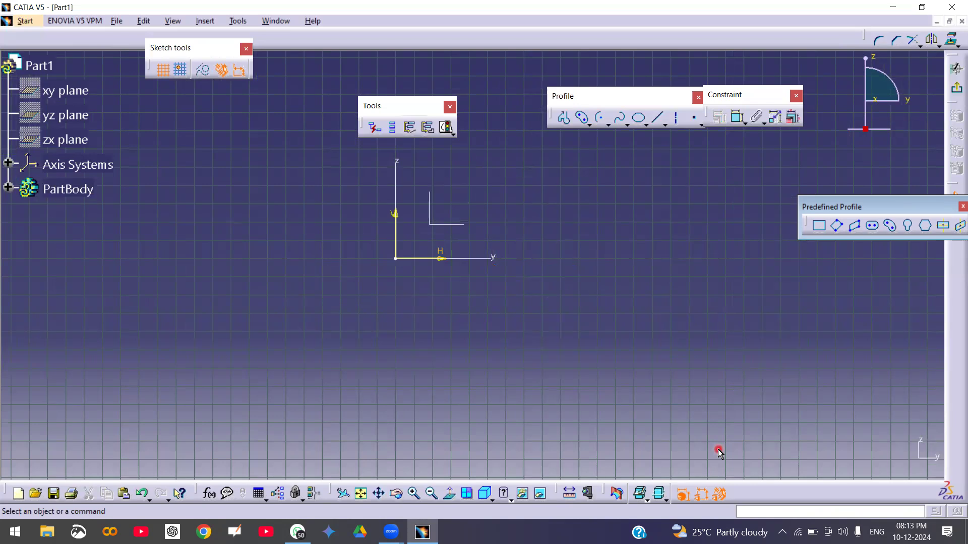
Draw a downward-bulging cylindrical elongated hole below and right of the origin, with a centre arc radius of about 673 mm and end radius of about 256 mm.
left_click(891, 228)
left_click(671, 305)
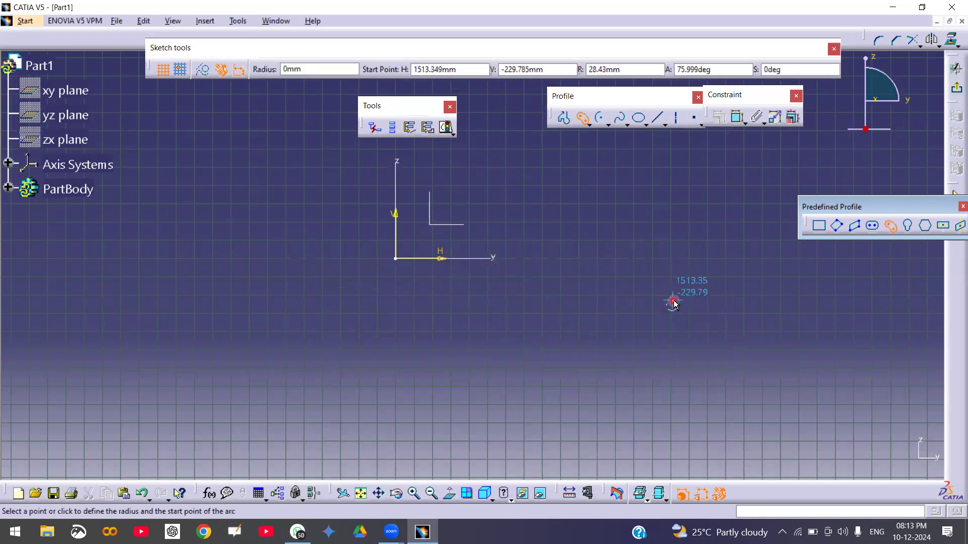
left_click(777, 371)
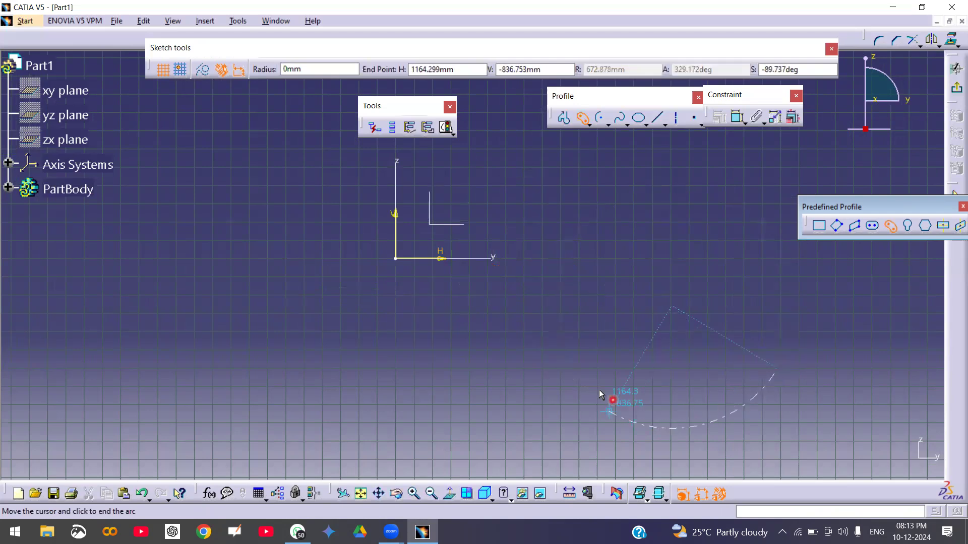
left_click(577, 364)
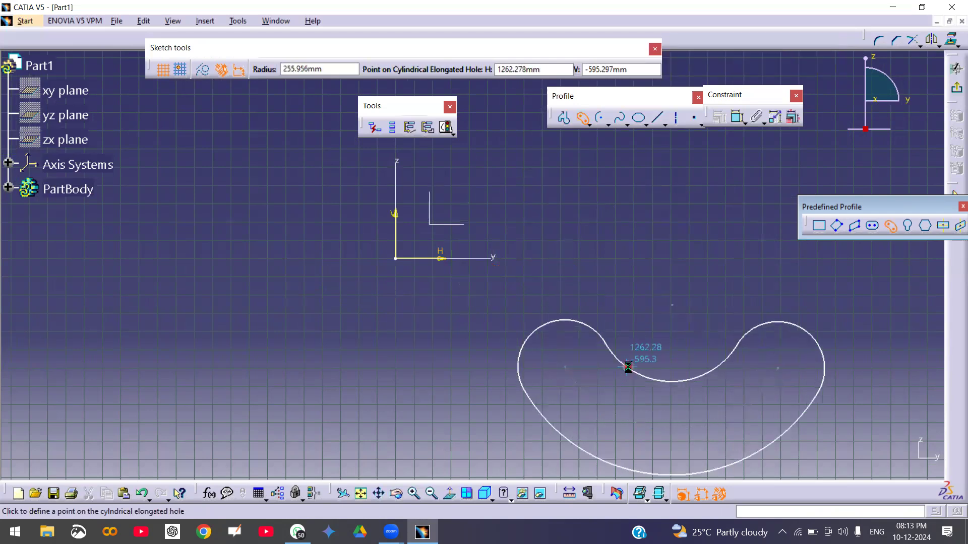
left_click(628, 367)
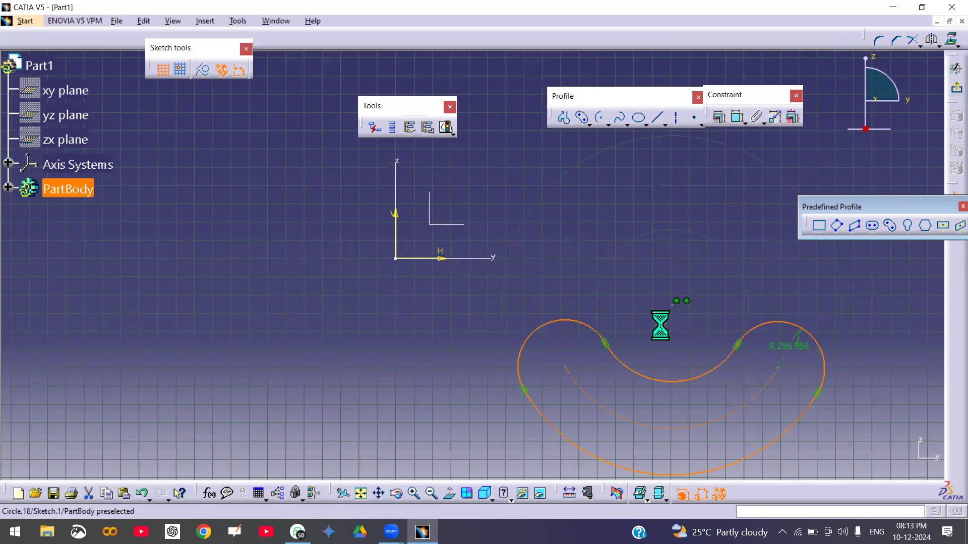
left_click(639, 281)
mouse_move(687, 310)
middle_mouse_down()
mouse_move(589, 282)
mouse_move(586, 311)
middle_mouse_up()
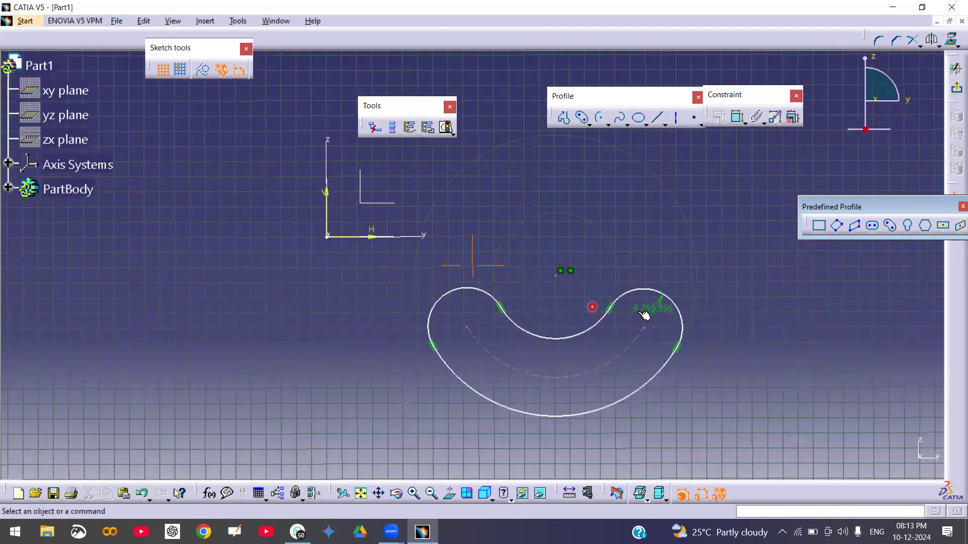
Reposition the end radius dimension above the right-hand end, and dimension the outer arc's radius below and left of the profile.
left_click_drag(648, 309, 669, 287)
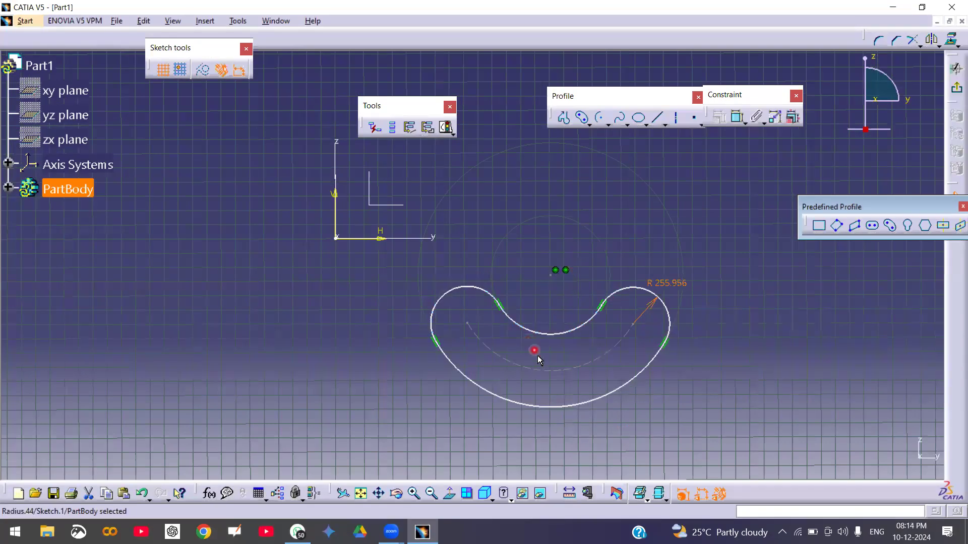
left_click(736, 118)
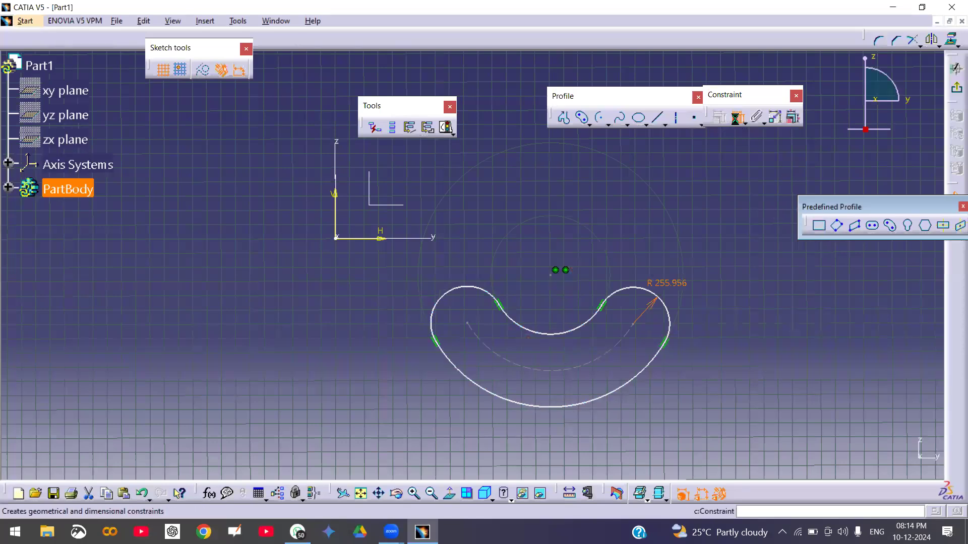
left_click(557, 406)
left_click(465, 423)
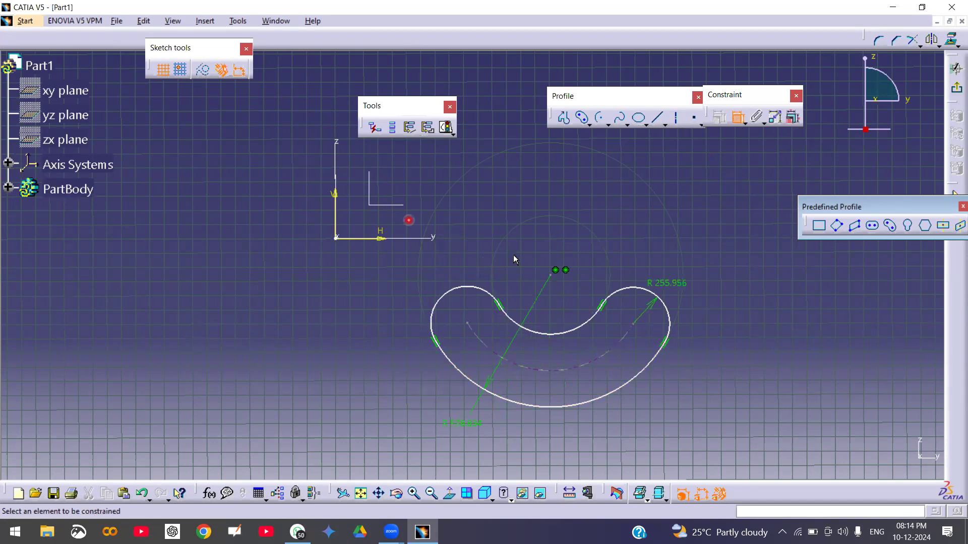
Dimension the vertical and horizontal distances from the hole's main arc centre to the horizontal and vertical axes.
left_click(554, 276)
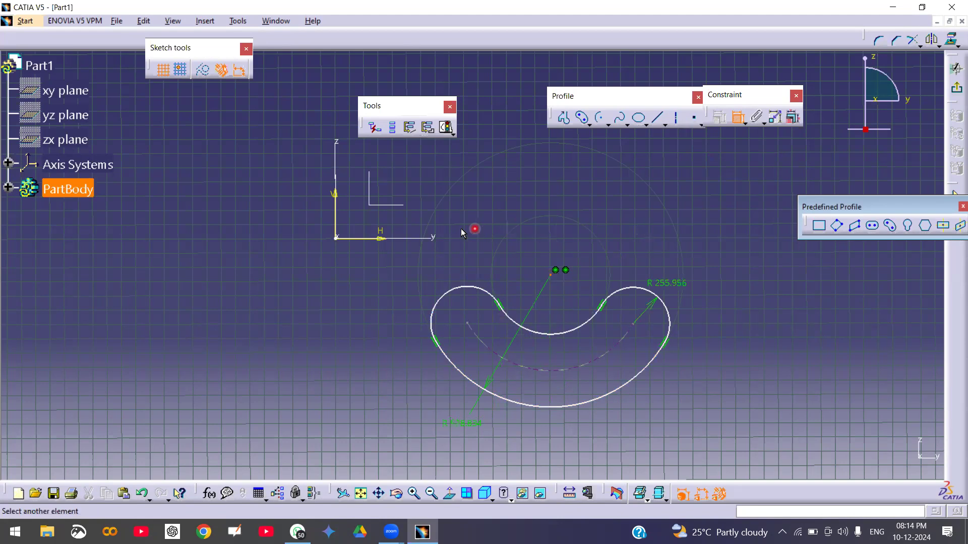
left_click(379, 237)
left_click(633, 251)
left_click(556, 271)
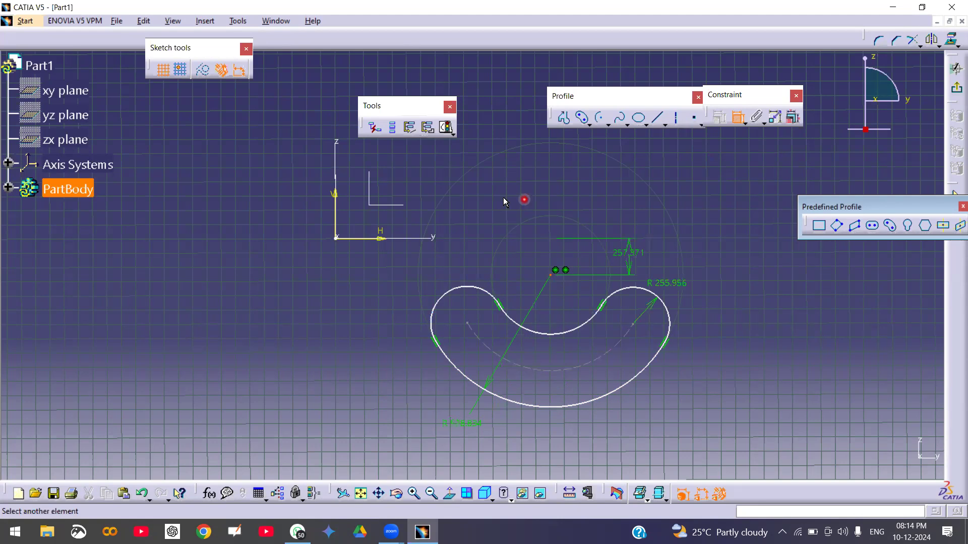
left_click(334, 224)
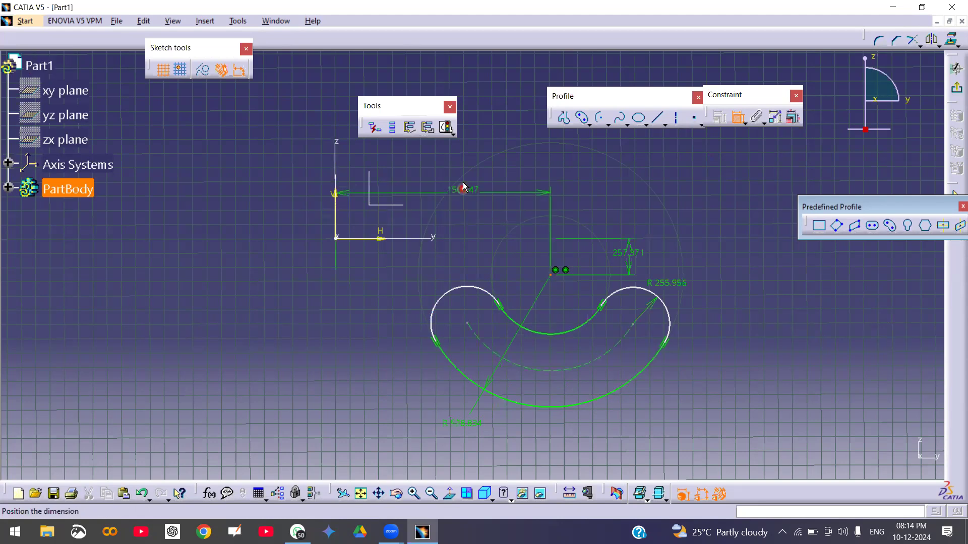
left_click(460, 185)
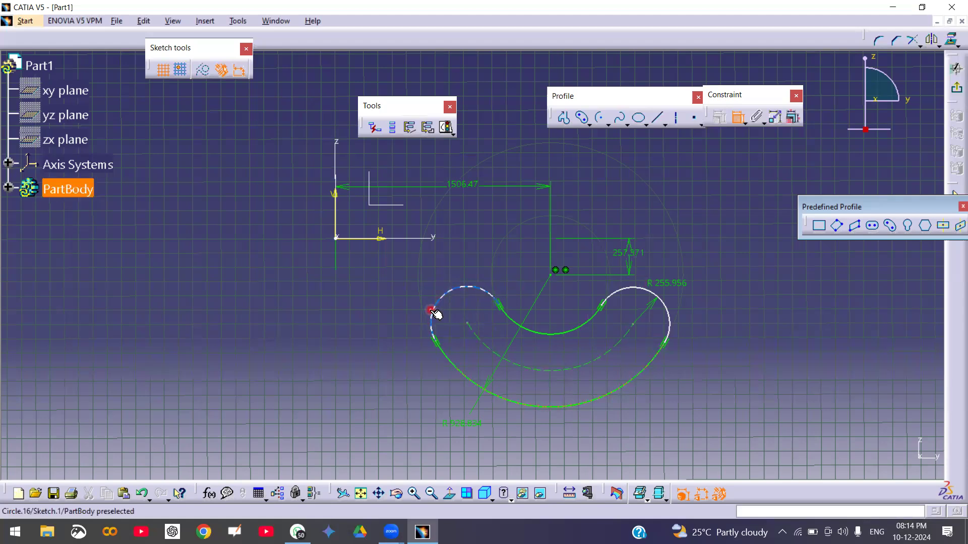
left_click(471, 325)
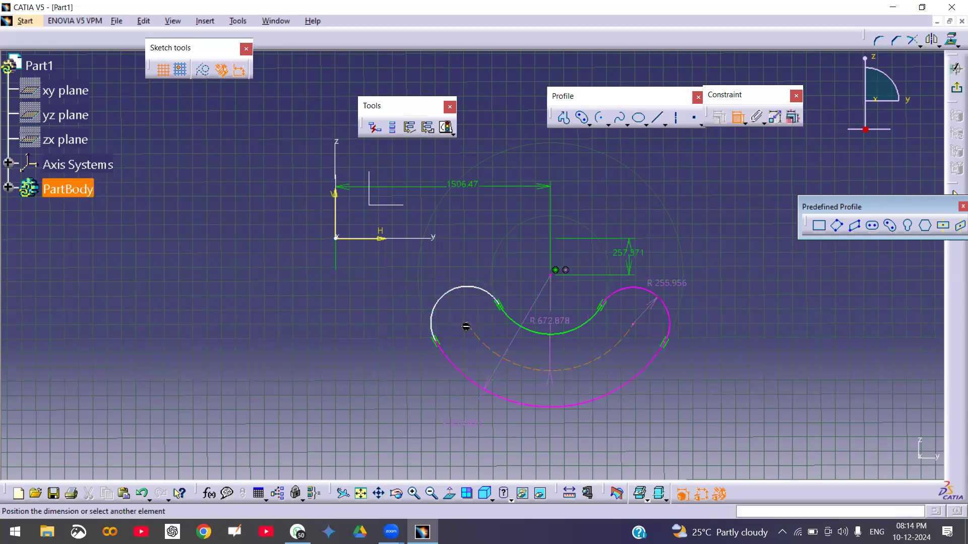
left_click(369, 235)
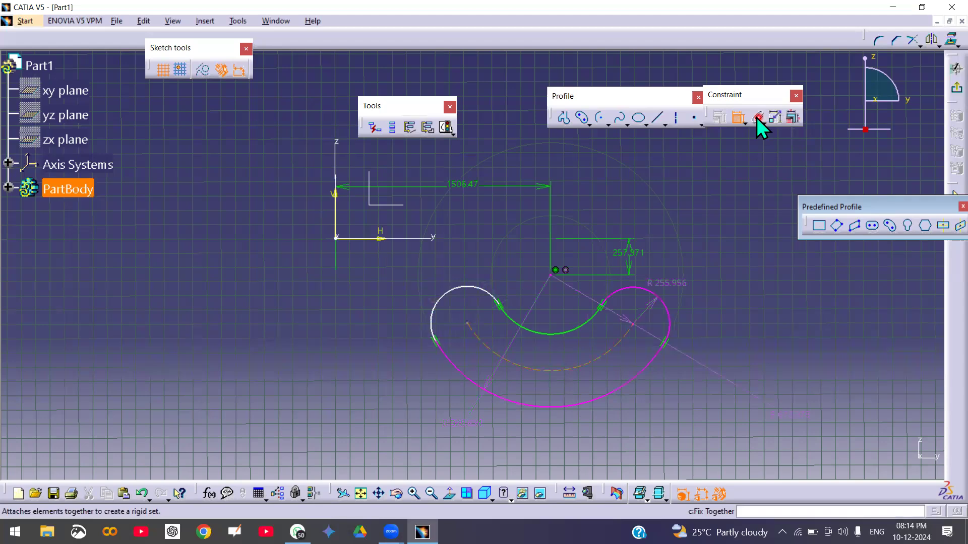
left_click(773, 268)
Dimension the vertical distance from the horizontal axis to the left end arc's centre, placing it left of the vertical axis.
left_click(739, 120)
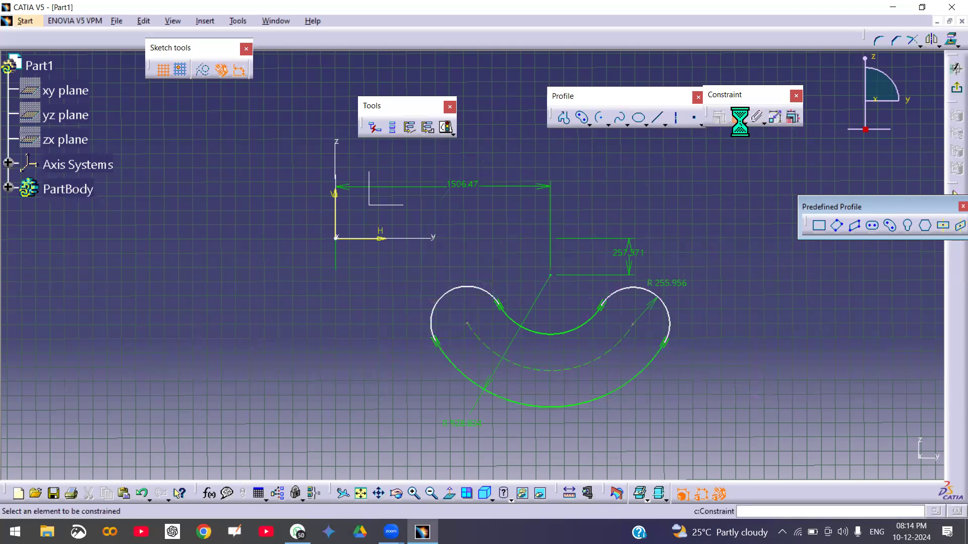
left_click(381, 228)
left_click(467, 323)
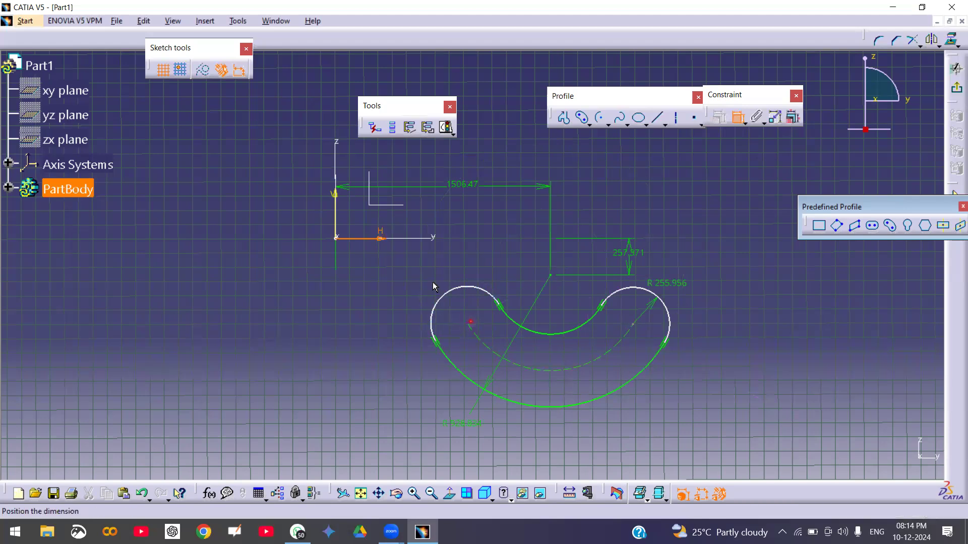
left_click(256, 285)
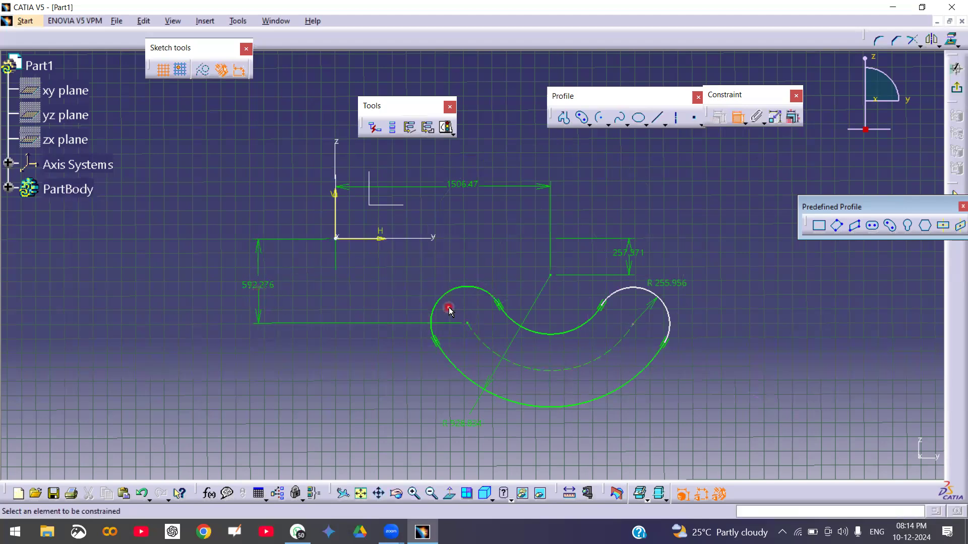
Dimension the right end arc centre's vertical distance from the horizontal axis, placed right of the profile, and check the solving status.
left_click(646, 298)
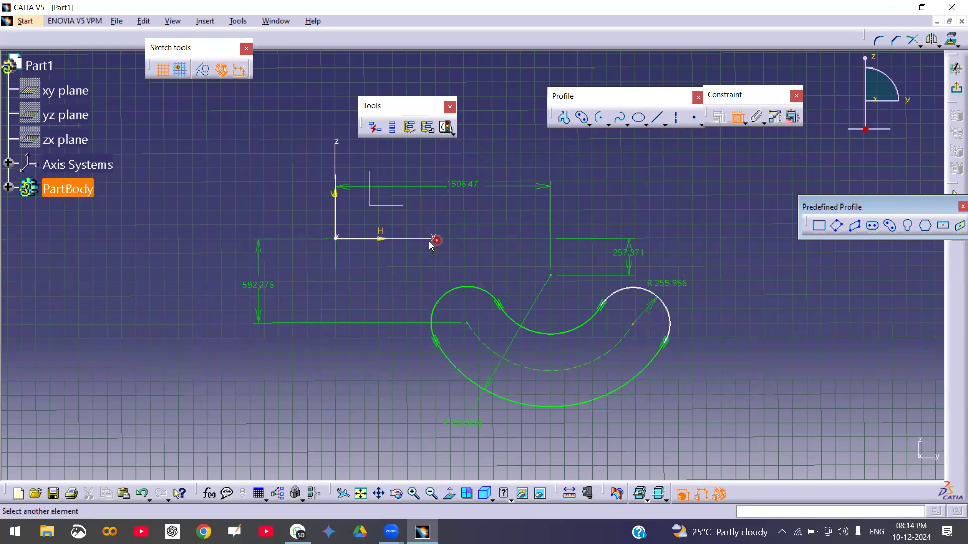
left_click(385, 239)
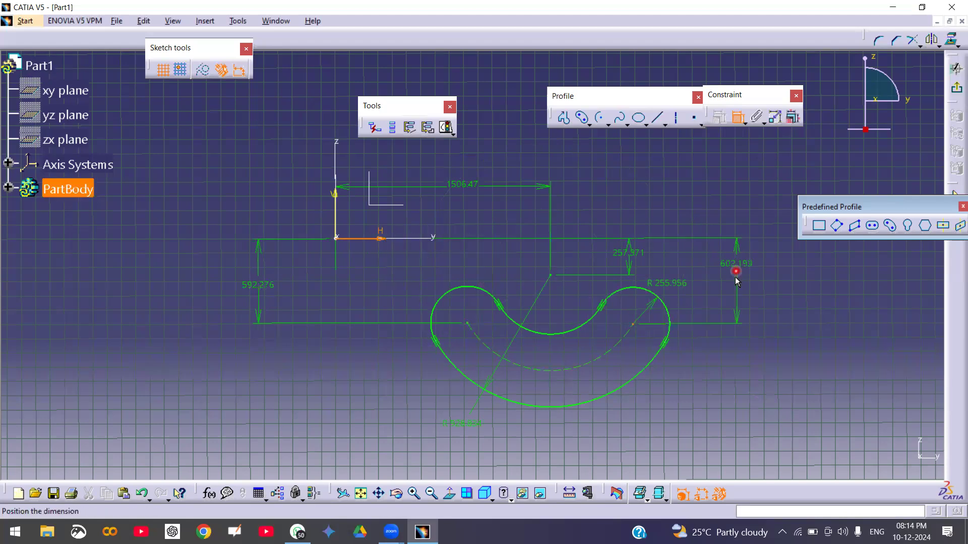
left_click(733, 279)
left_click(445, 127)
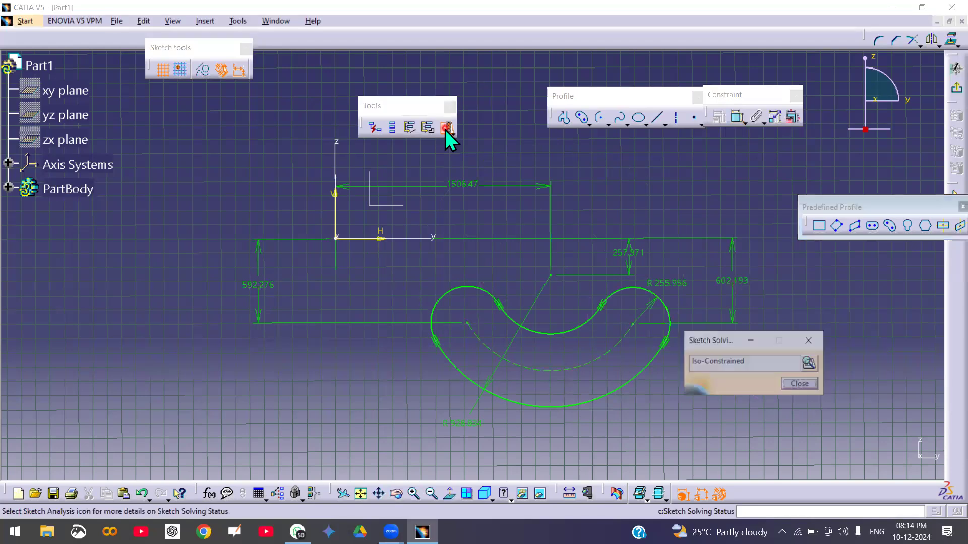
left_click(788, 382)
Delete the cylindrical elongated hole together with all its dimensions and constraints.
middle_click_drag(687, 324, 687, 350)
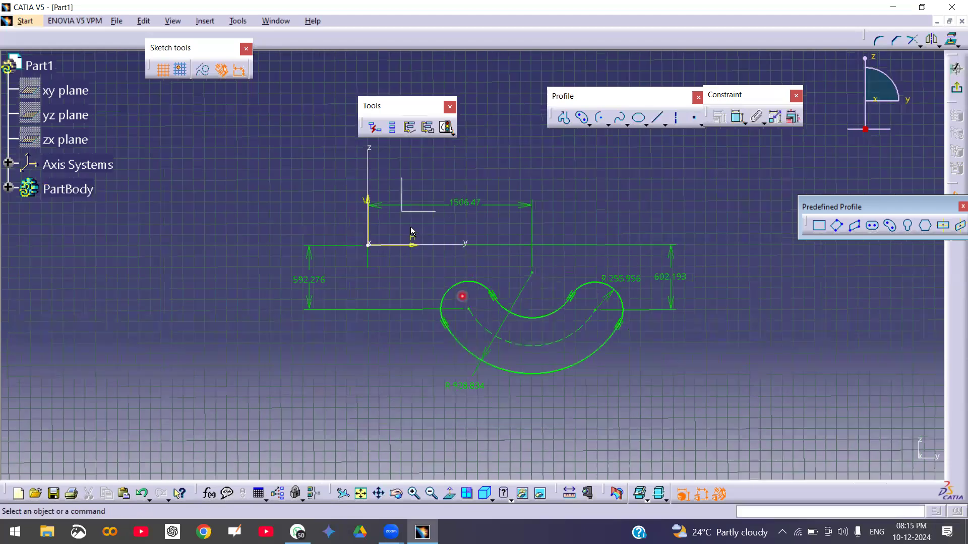
mouse_move(242, 187)
left_mouse_down()
mouse_move(314, 261)
mouse_move(771, 432)
mouse_move(759, 434)
left_mouse_up()
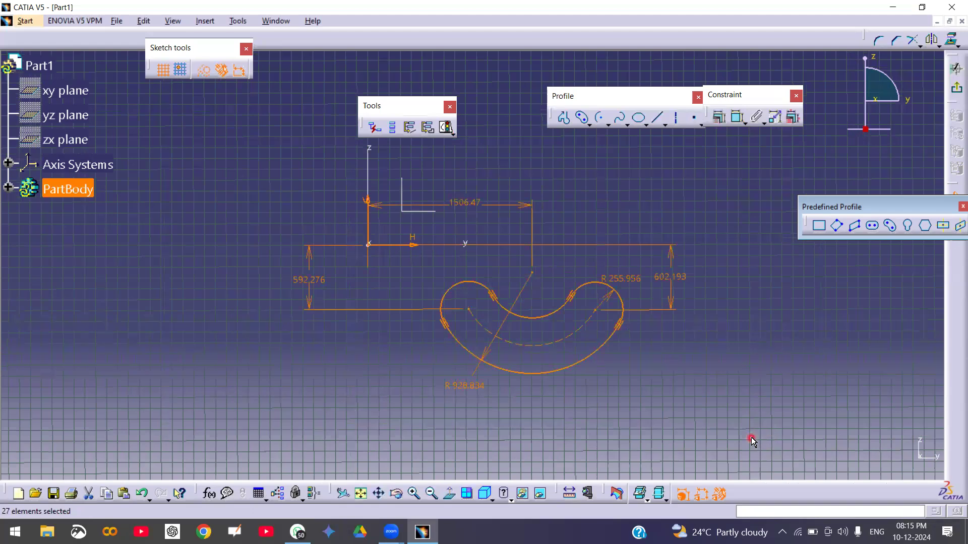
key("Delete")
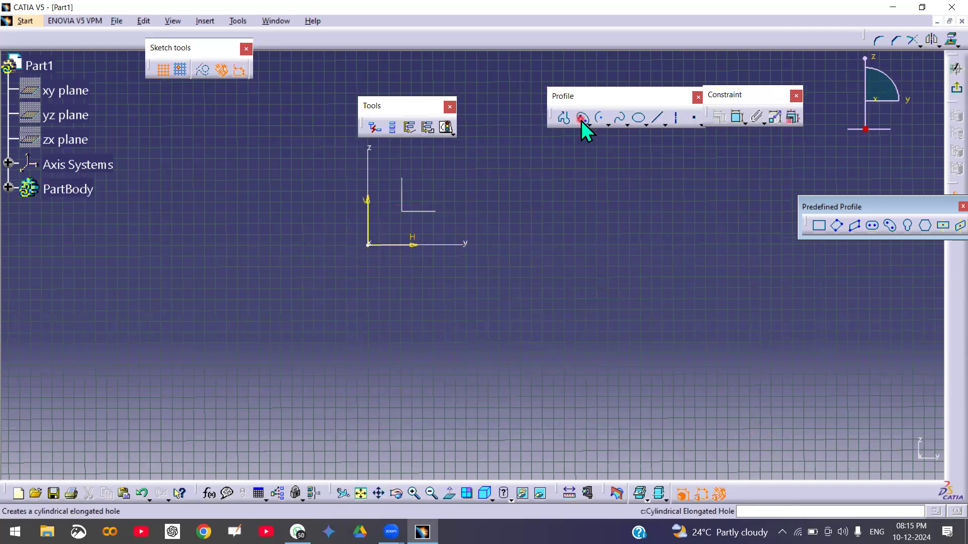
Draw a half-circle cylindrical elongated hole centred on the origin below the horizontal axis, with centre arc radius about 406 mm and end radius about 174 mm.
left_click(891, 226)
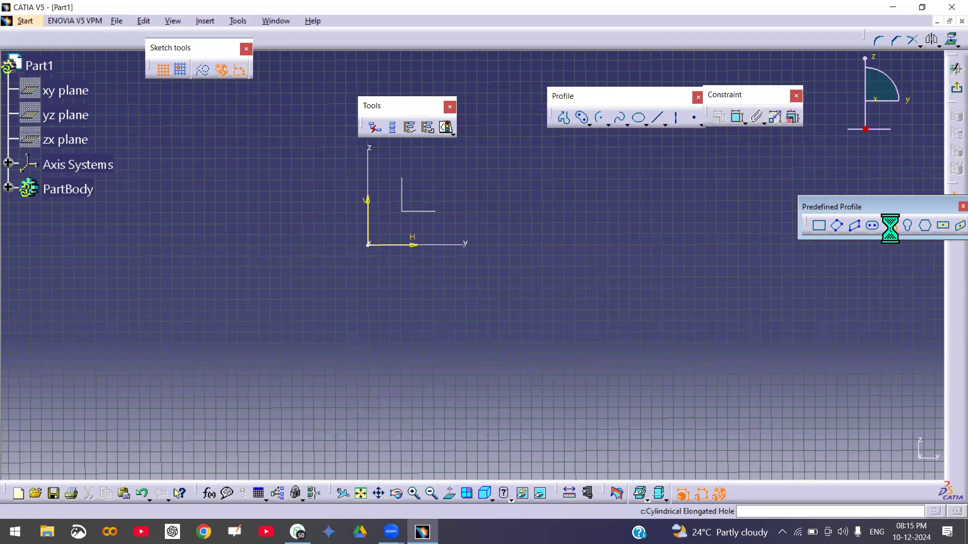
left_click(371, 247)
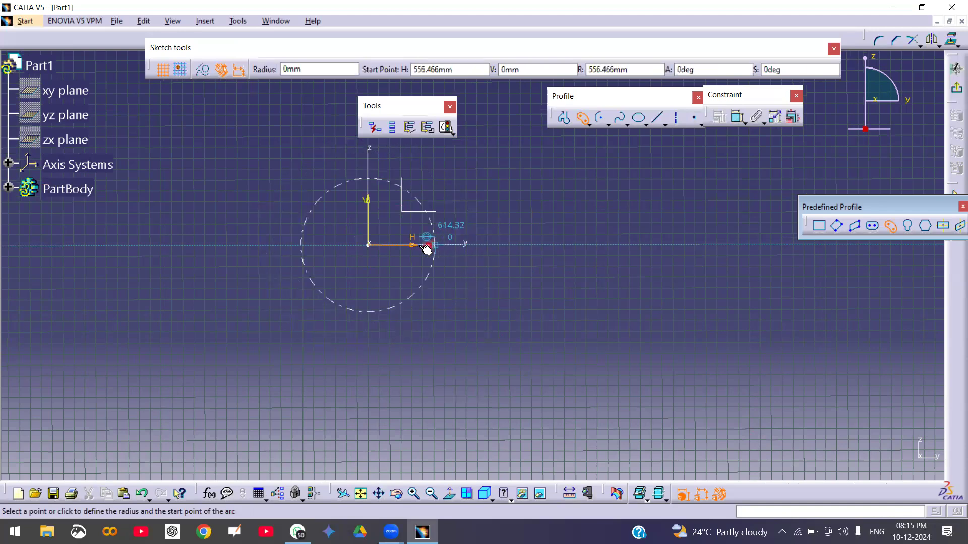
left_click(407, 260)
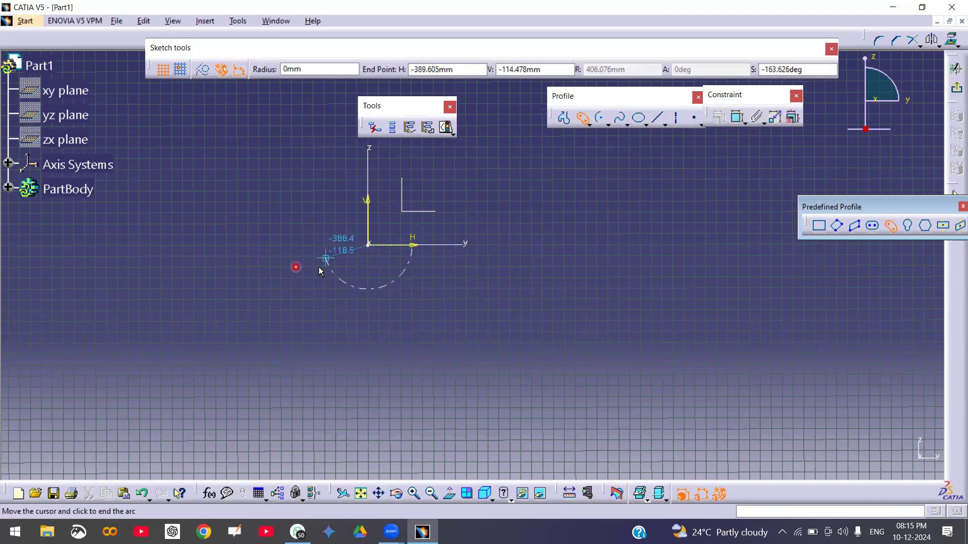
left_click(287, 246)
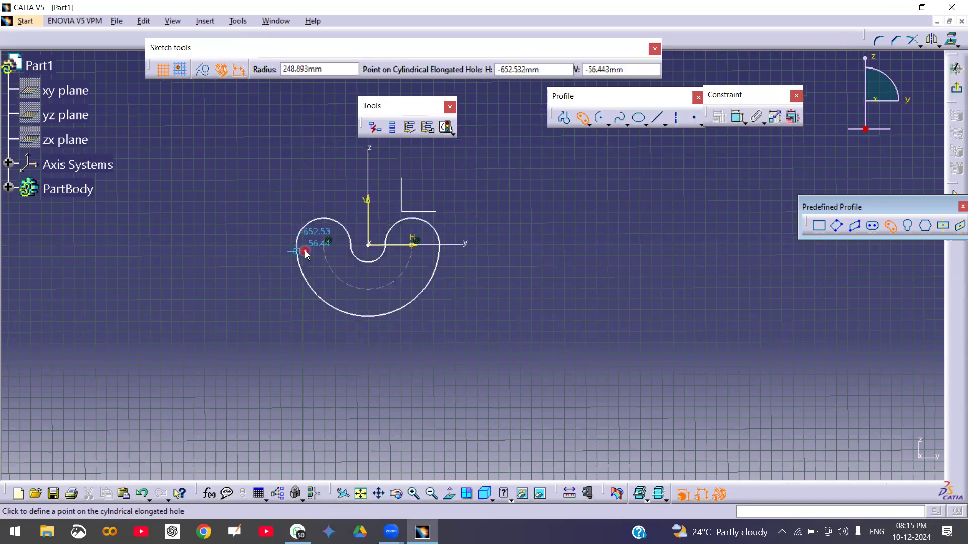
left_click(305, 252)
mouse_move(406, 333)
middle_mouse_down()
mouse_move(401, 362)
mouse_move(406, 341)
middle_mouse_up()
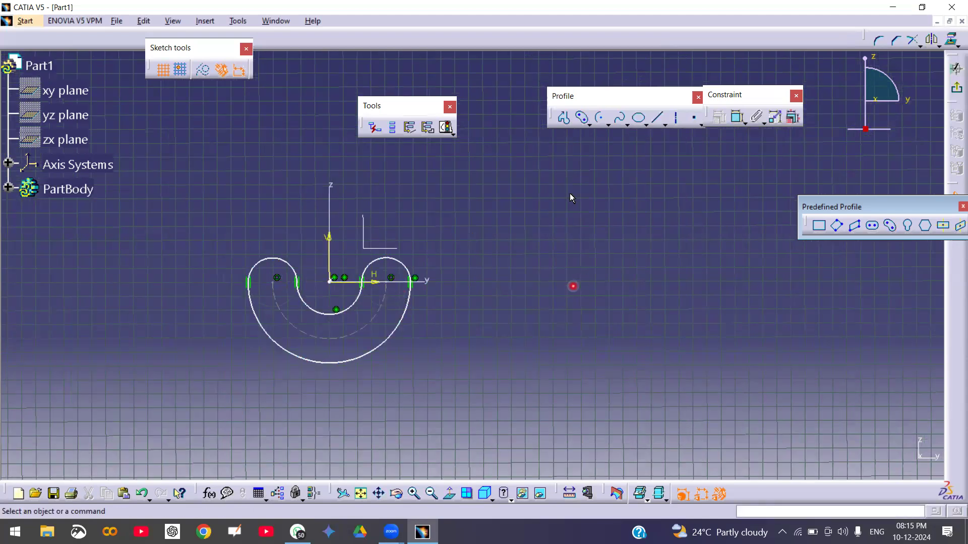
left_click(739, 116)
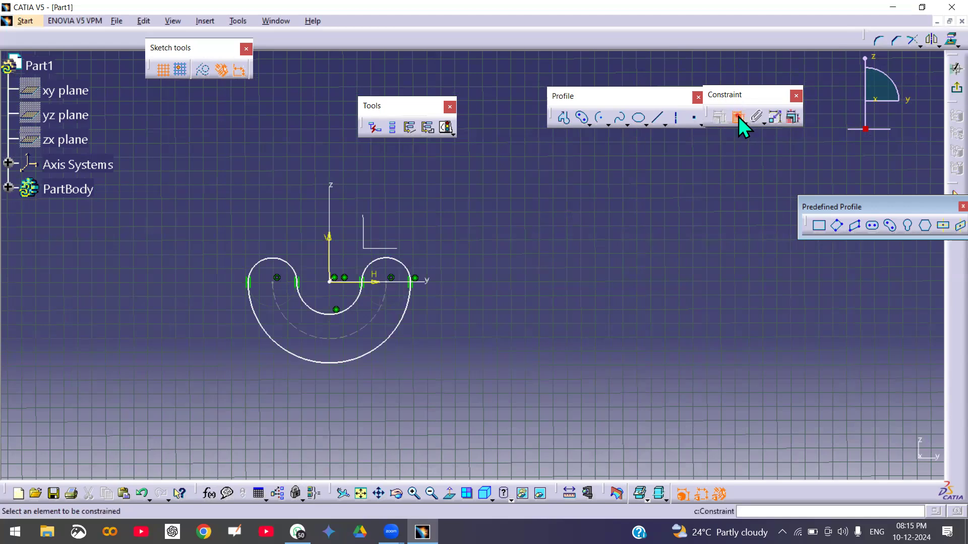
left_click(265, 254)
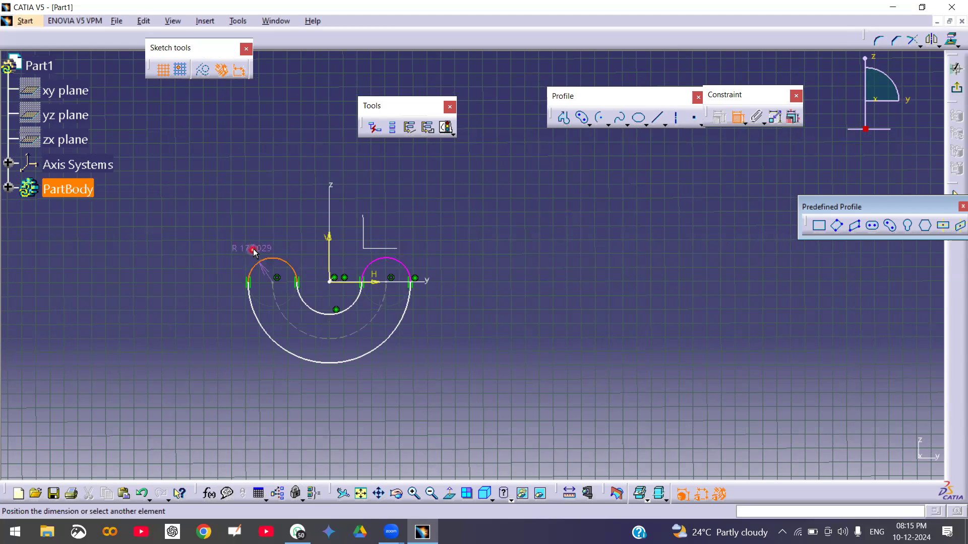
left_click(649, 143)
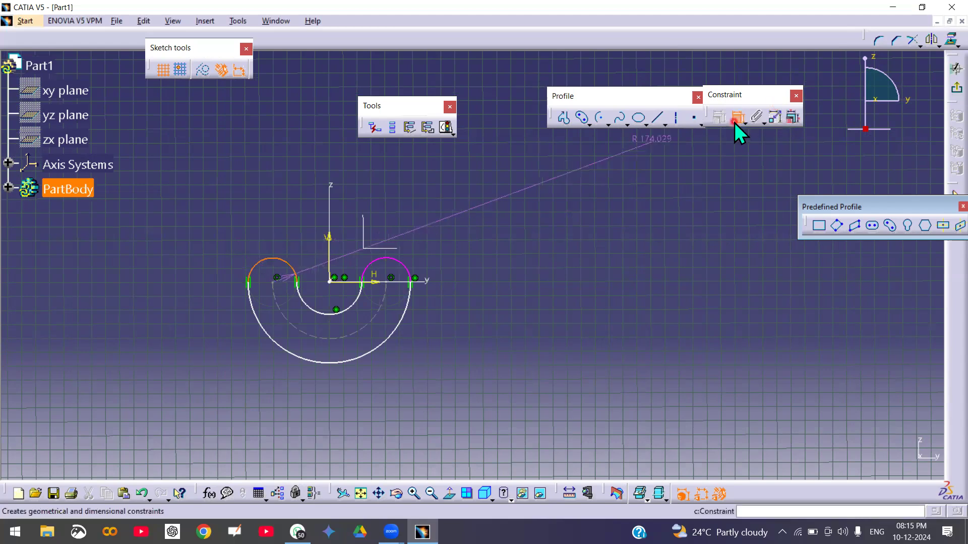
Dimension the radius of the hole's outer arc and place the dimension just below the arc.
left_click(734, 120)
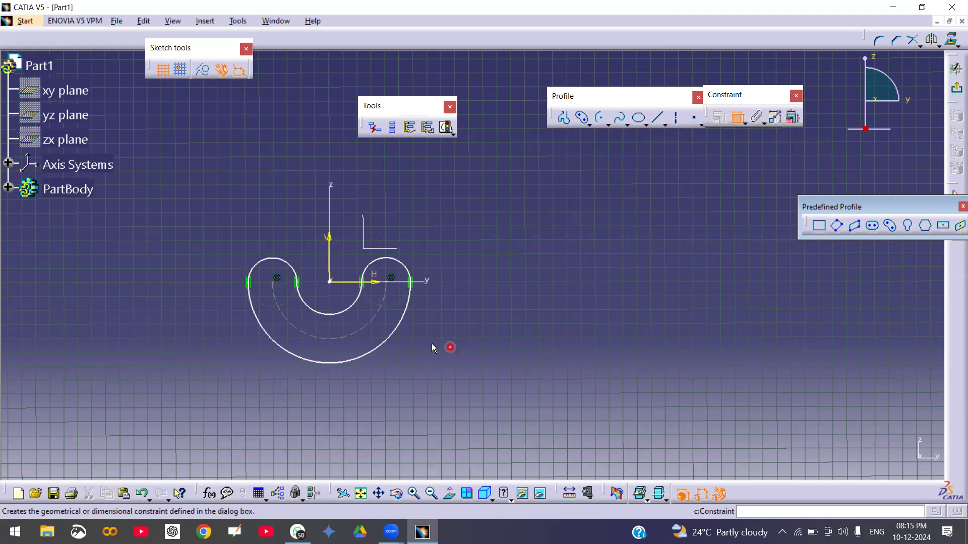
left_click(372, 350)
left_click(335, 396)
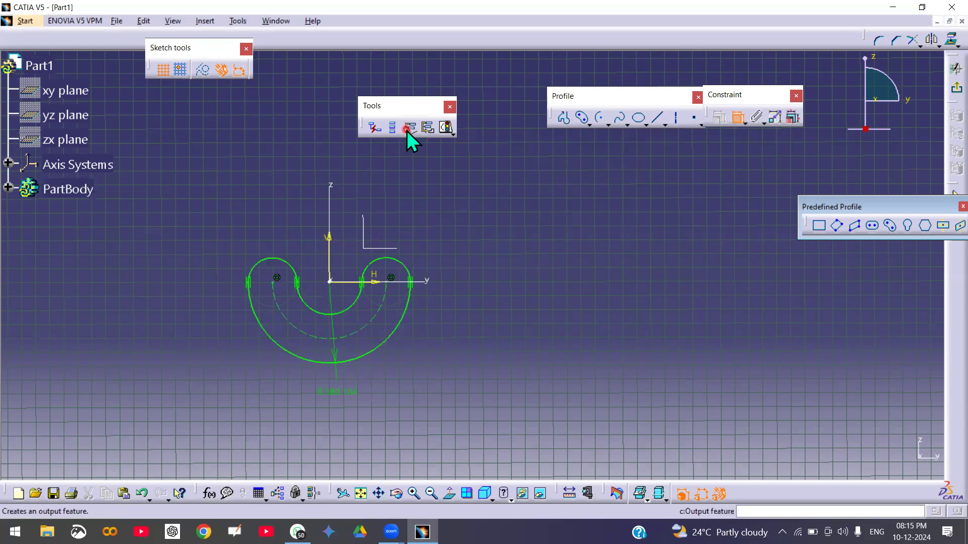
Check the sketch's solving status, then delete the half-circle hole together with all its dimensions and constraints.
left_click(446, 128)
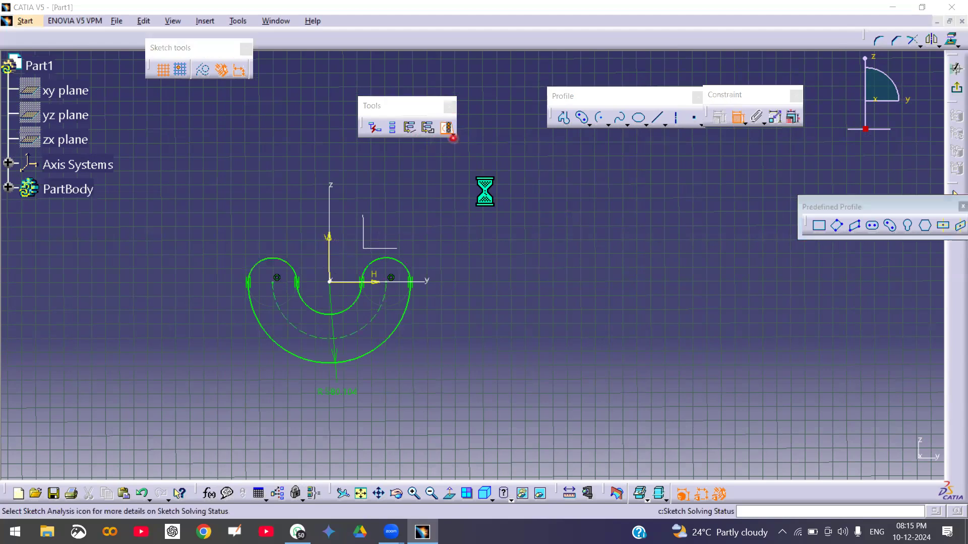
left_click(796, 385)
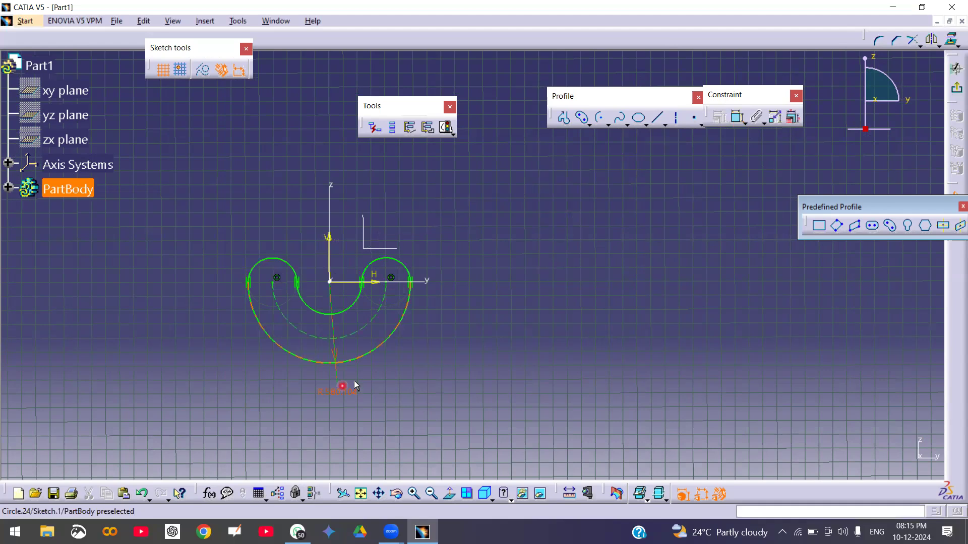
left_click_drag(508, 402, 535, 429)
key("Delete")
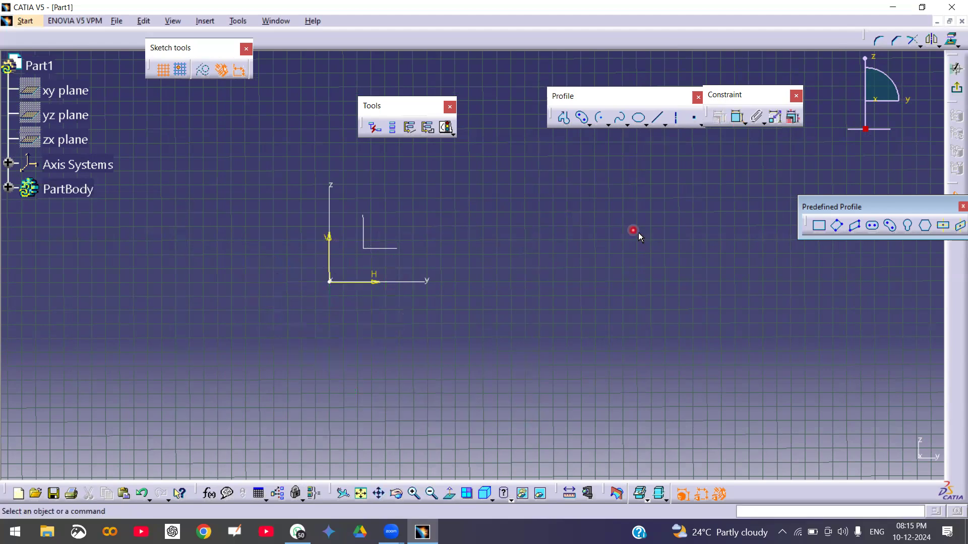
Draw a cylindrical elongated hole below the horizontal axis, centred on the origin, with centre arc radius about 1086 mm and end radius about 230 mm.
left_click(582, 118)
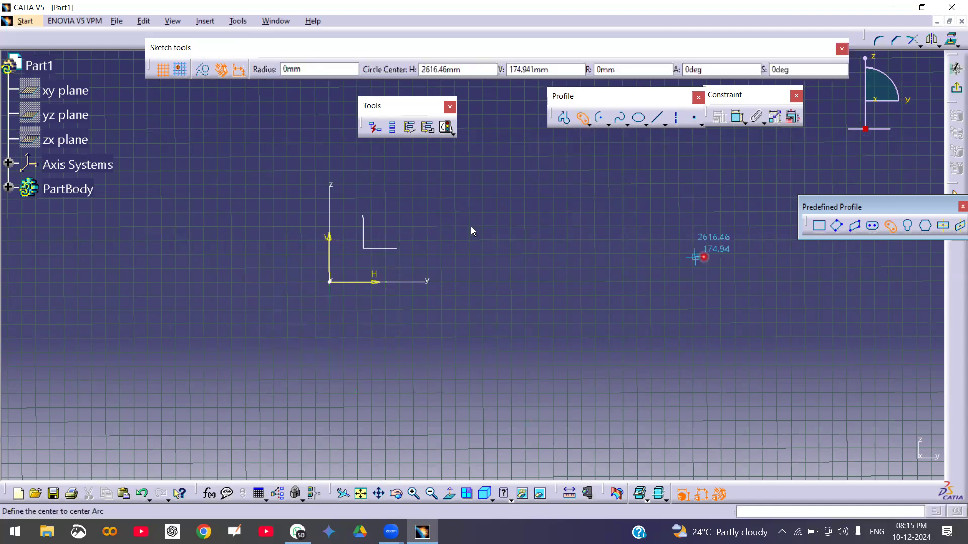
left_click(331, 282)
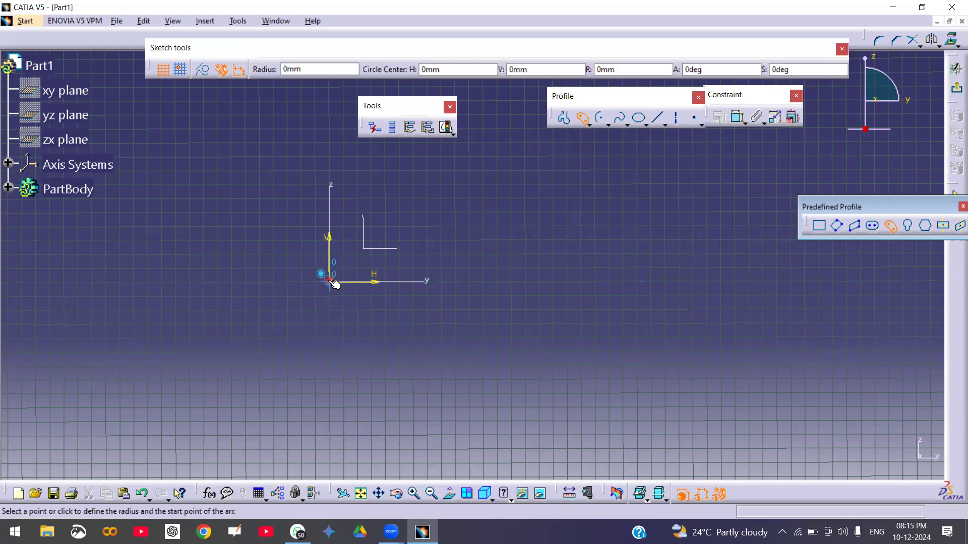
left_click(441, 386)
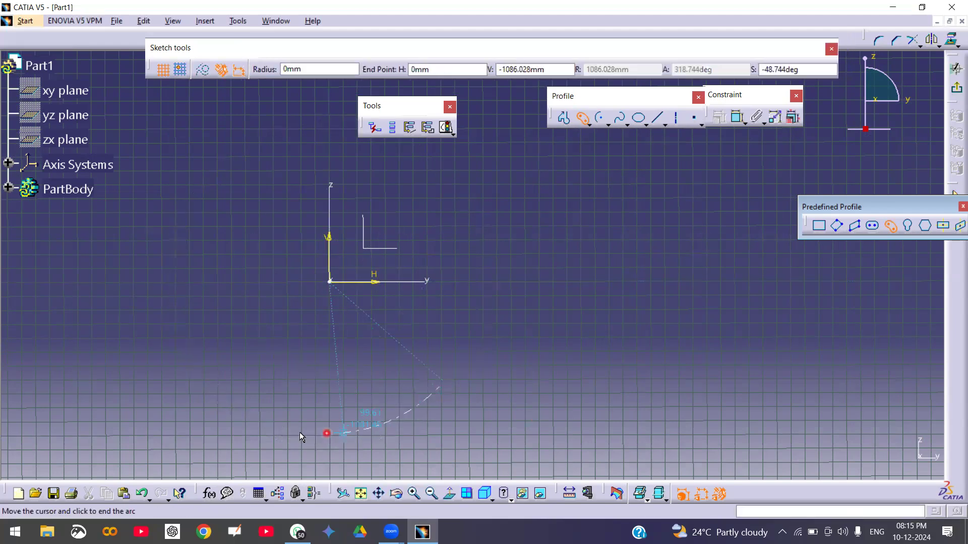
left_click(242, 379)
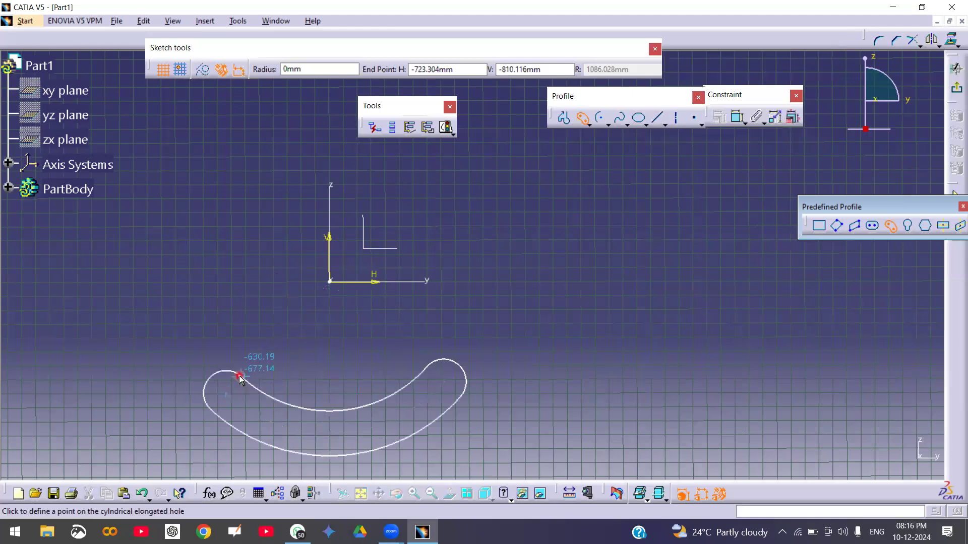
left_click(283, 391)
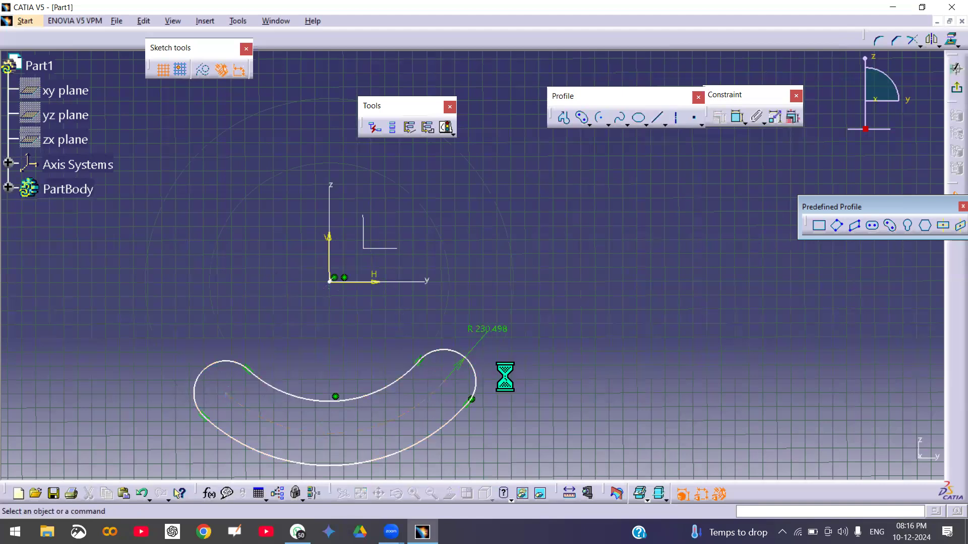
Dimension the radius of the new hole's outer arc and place the dimension below the profile.
left_click(736, 116)
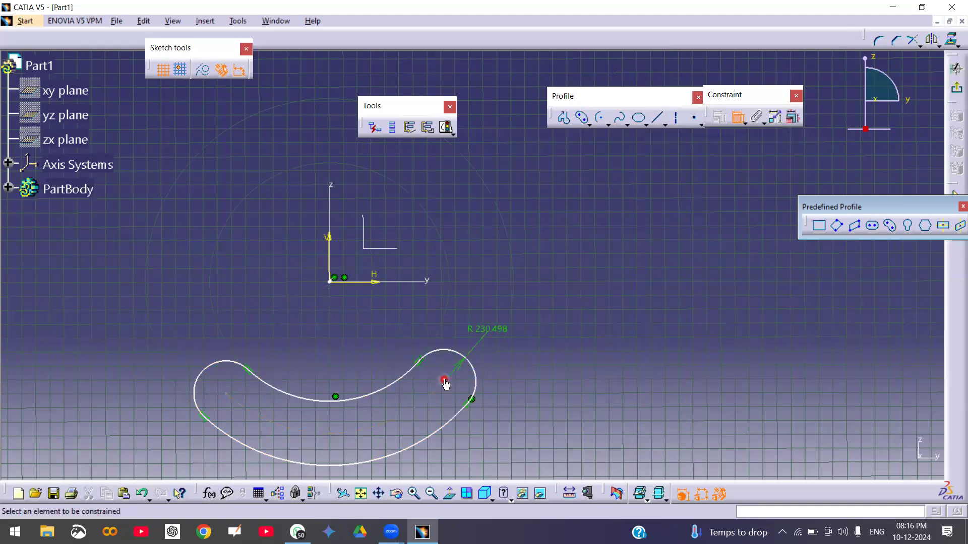
left_click(371, 463)
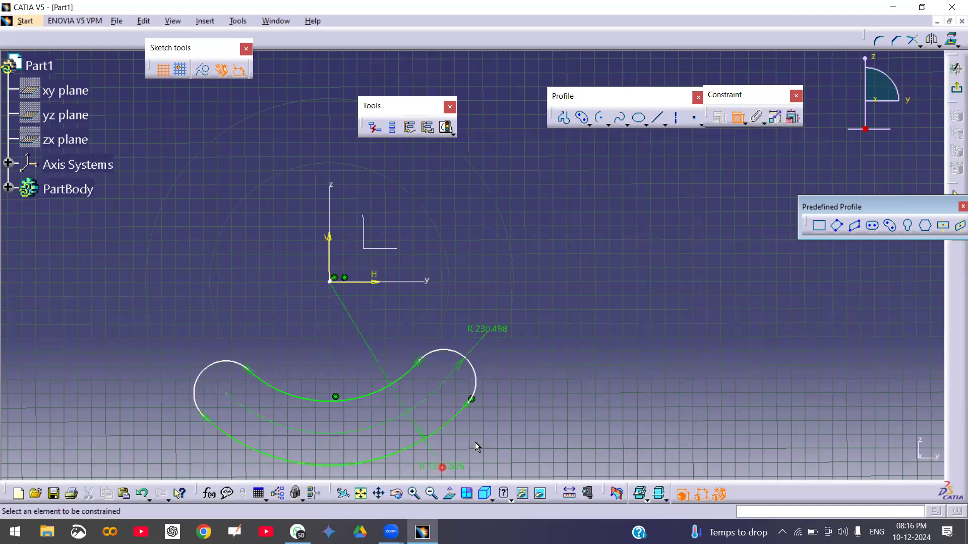
left_click(391, 286)
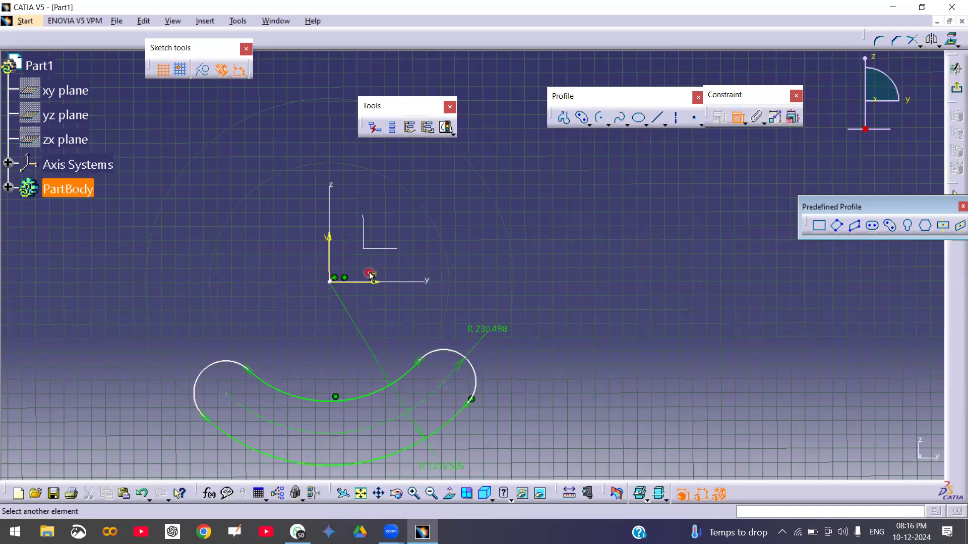
left_click(371, 277)
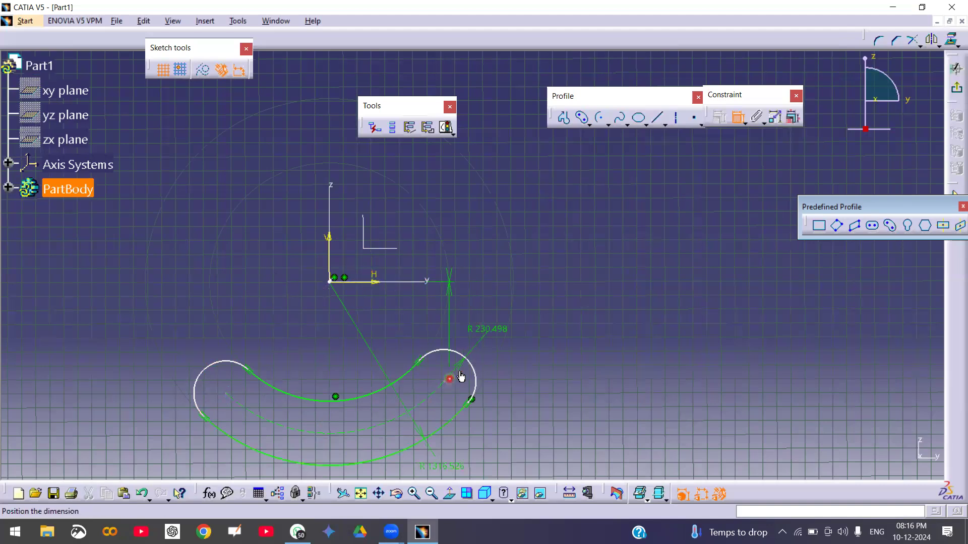
left_click(739, 121)
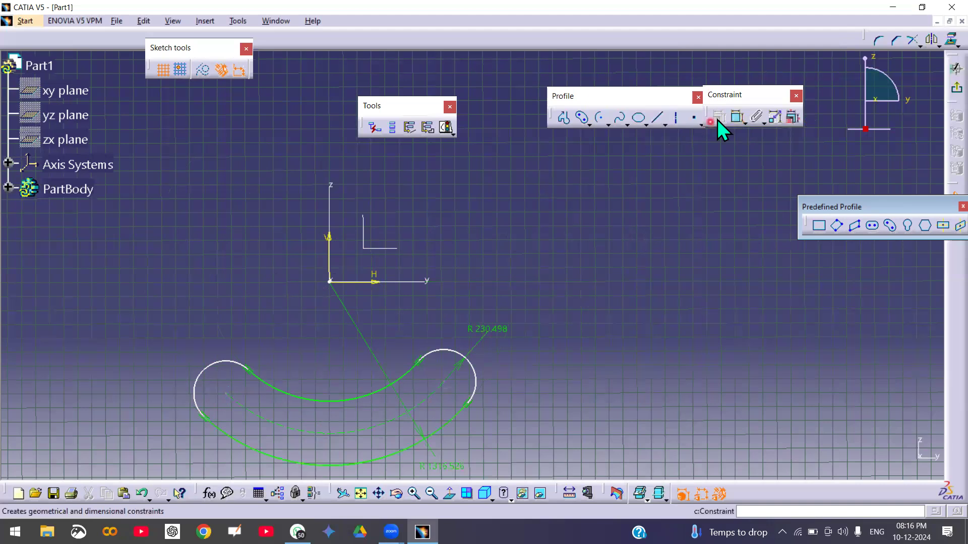
Dimension the vertical distance from the horizontal axis to the right end arc's centre and place it right of the profile.
left_click(736, 120)
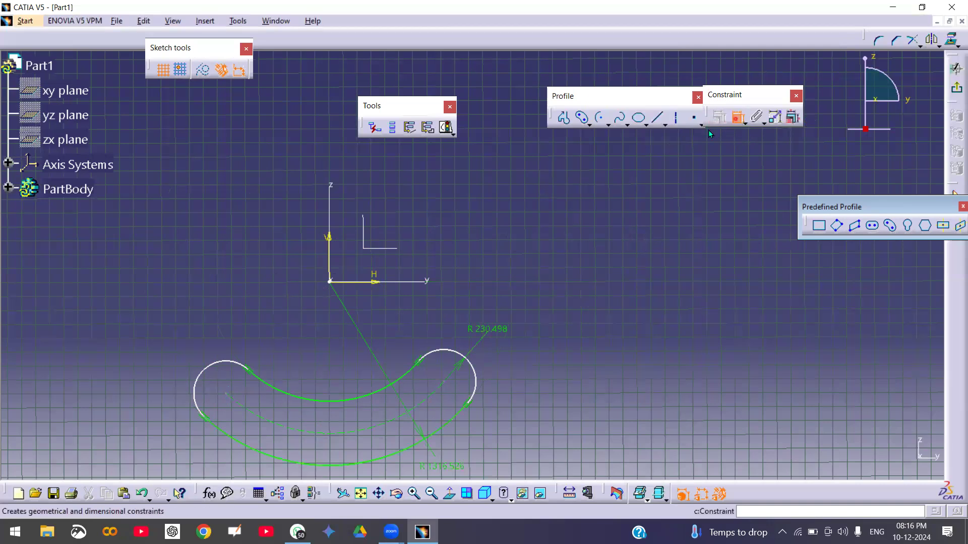
left_click(446, 383)
left_click(378, 280)
left_click(598, 332)
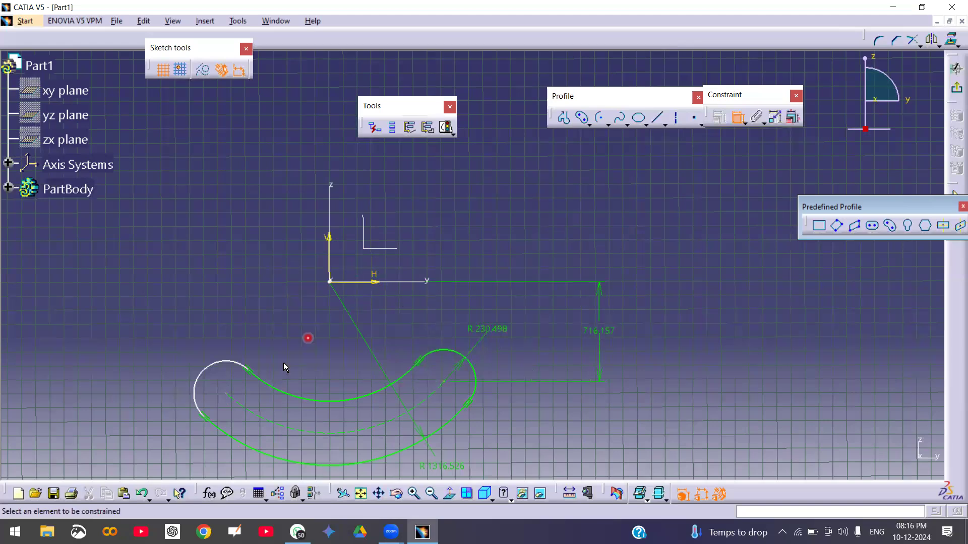
Dimension the vertical distance from the horizontal axis to the left end arc's centre and place it left of the profile.
left_click(232, 395)
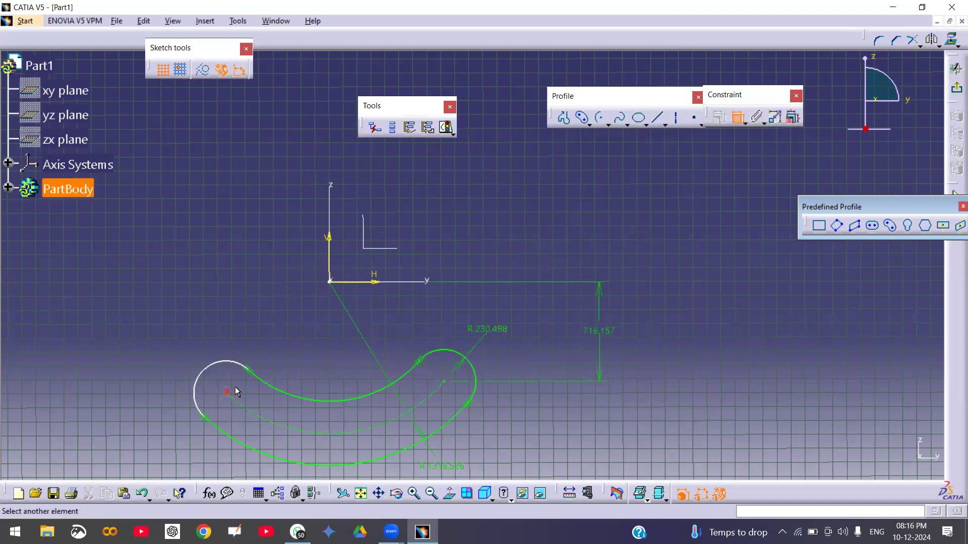
left_click(375, 280)
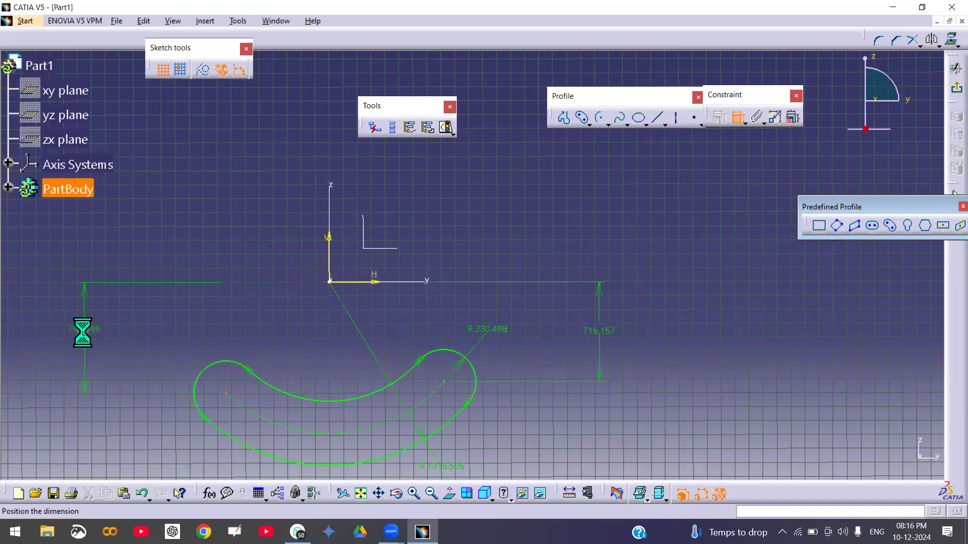
left_click(83, 331)
middle_click_drag(426, 286, 437, 332)
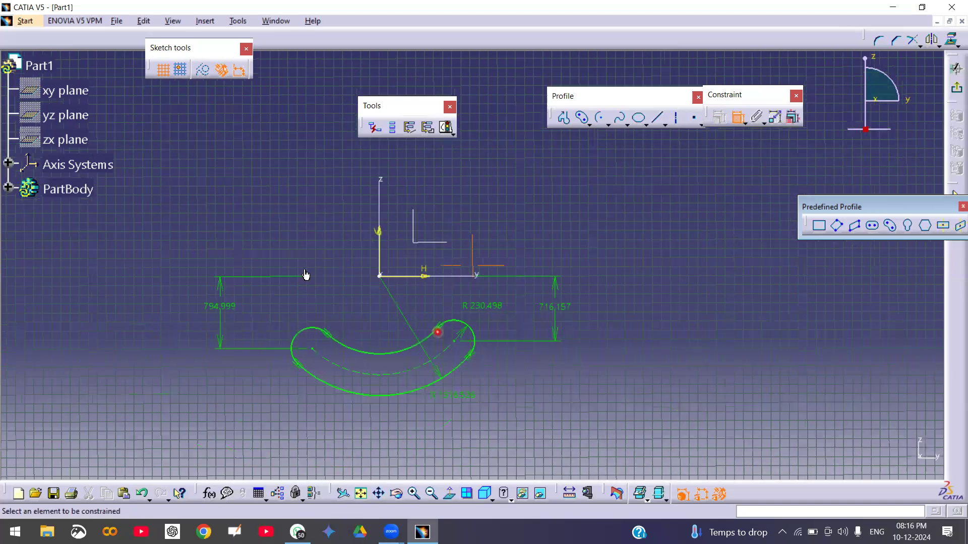
middle_click_drag(219, 227, 646, 414)
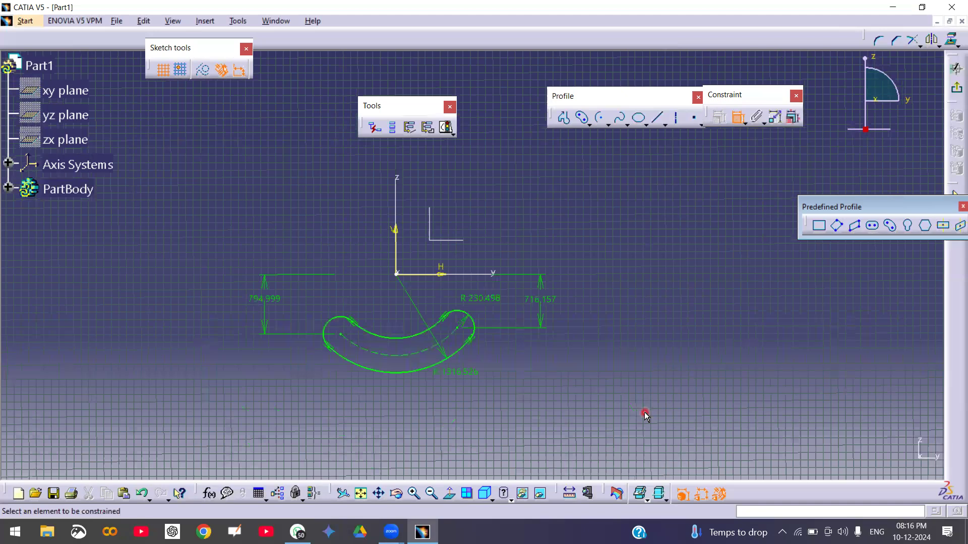
left_click(737, 117)
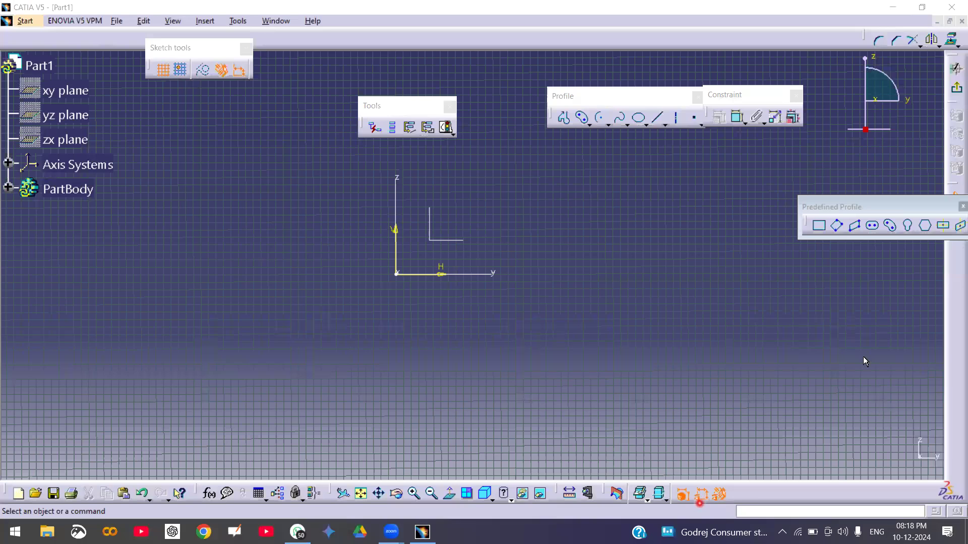
Draw a keyhole profile well right of the origin, its slot pointing straight down and its large radius about 799 mm.
left_click(863, 360)
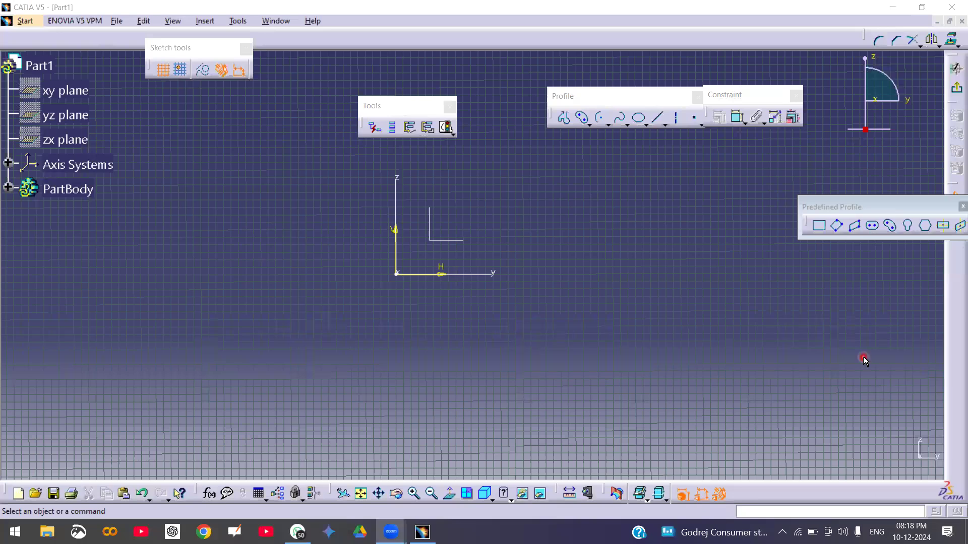
left_click(911, 225)
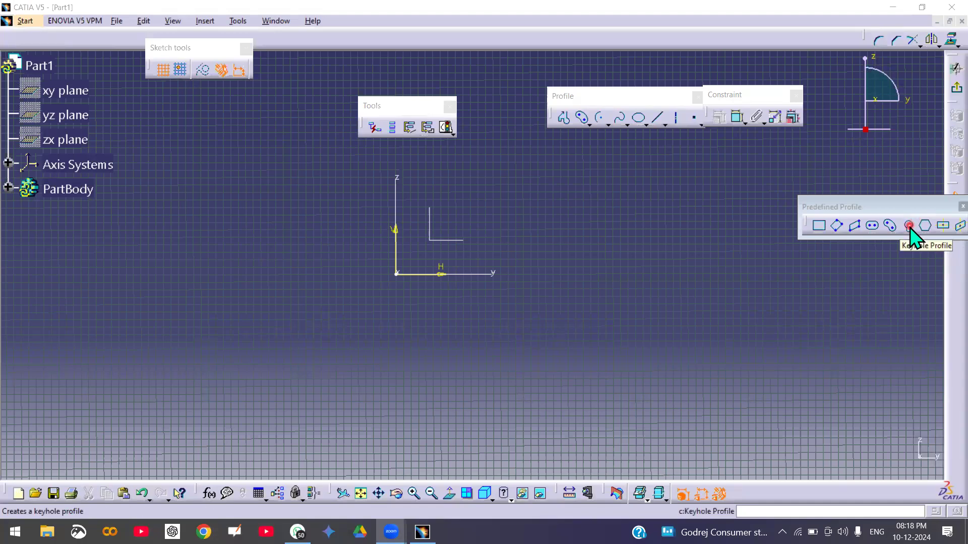
left_click(909, 226)
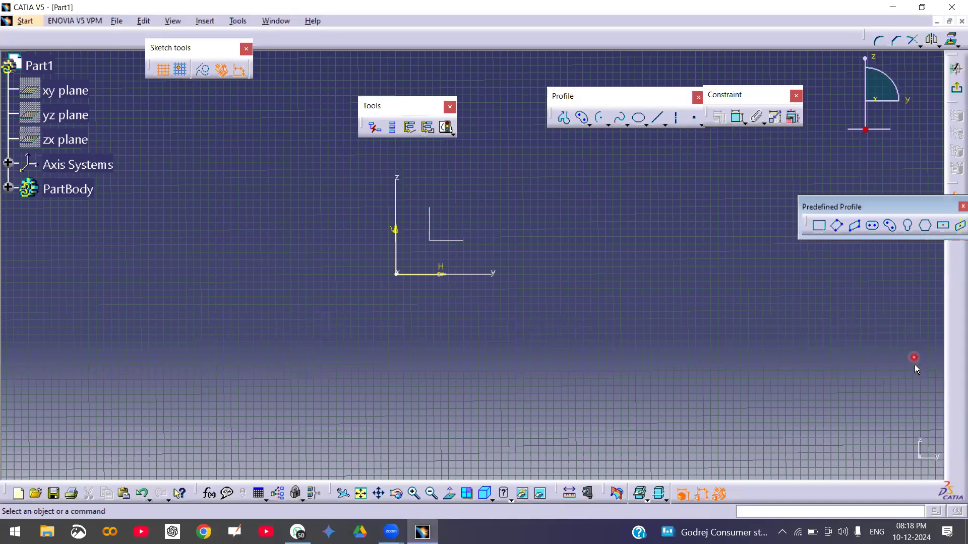
left_click(910, 226)
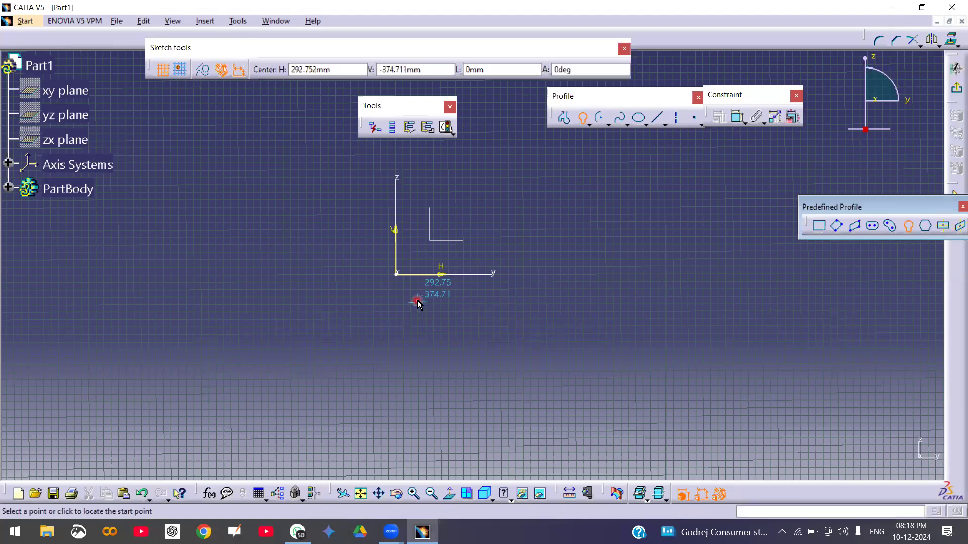
left_click(666, 286)
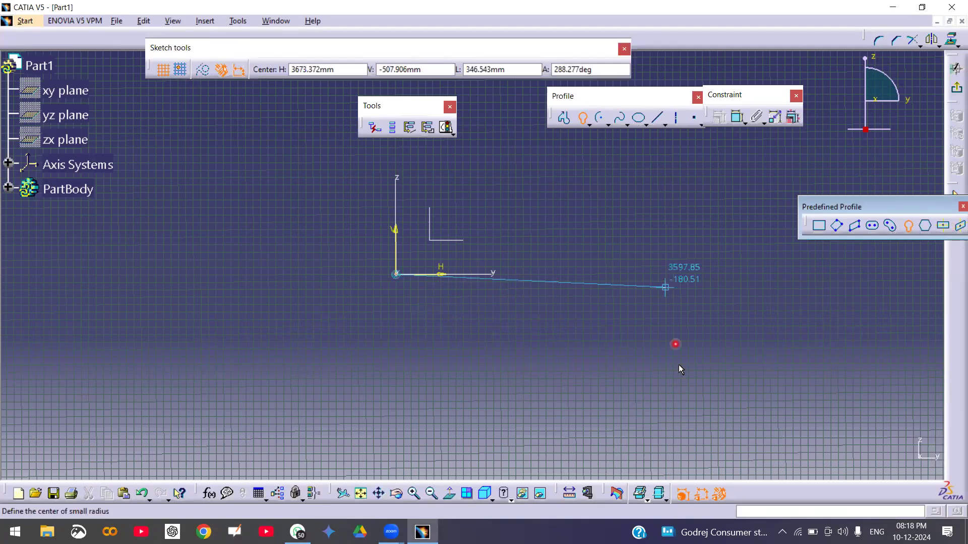
left_click(664, 392)
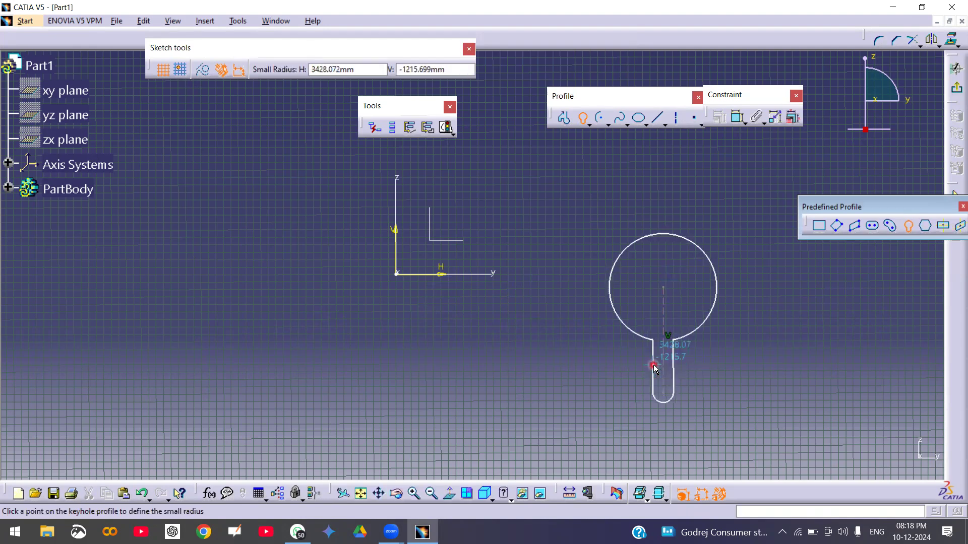
left_click(654, 366)
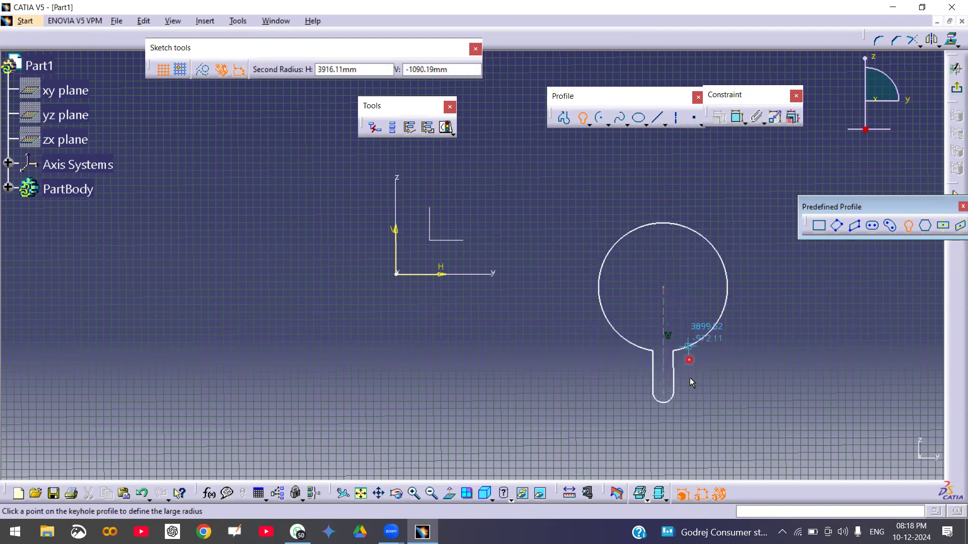
left_click(676, 349)
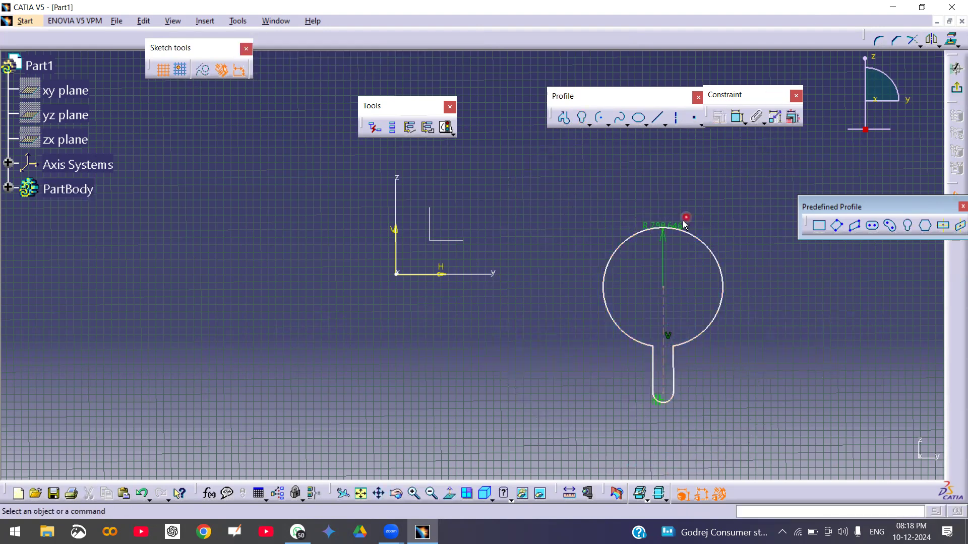
Reposition the keyhole's large radius dimension outside the circle, above and to its right.
left_click_drag(665, 245, 732, 206)
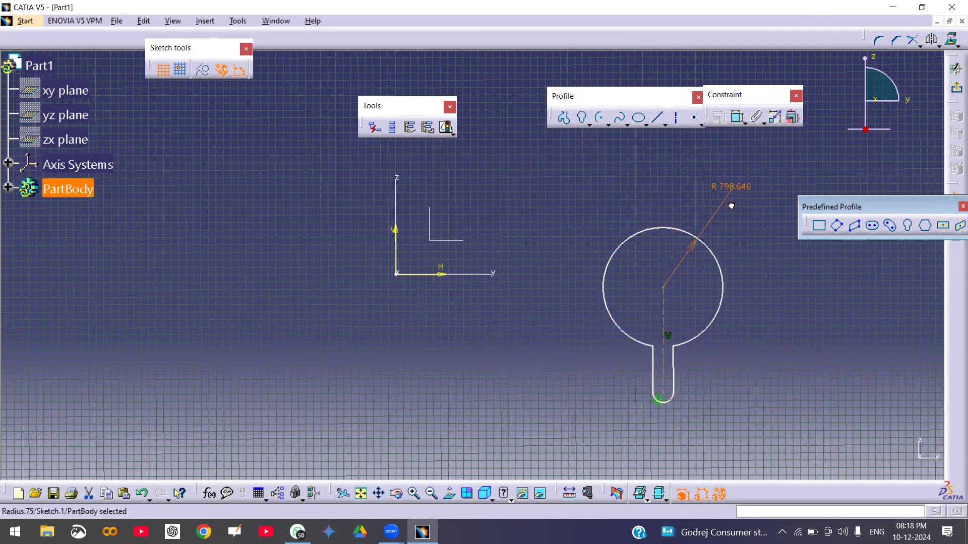
middle_click_drag(710, 391, 713, 322)
middle_click_drag(713, 322, 714, 302, "ctrl")
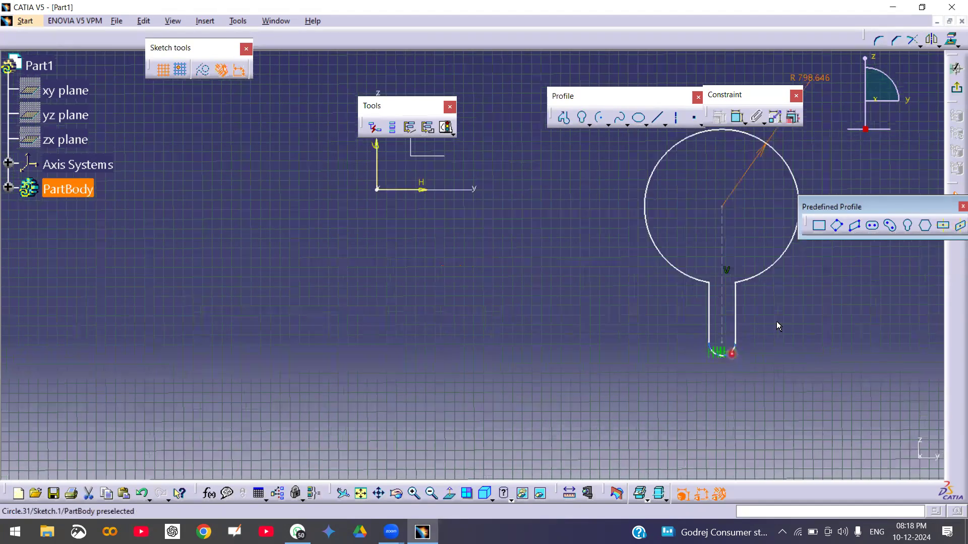
middle_click_drag(768, 296, 762, 331)
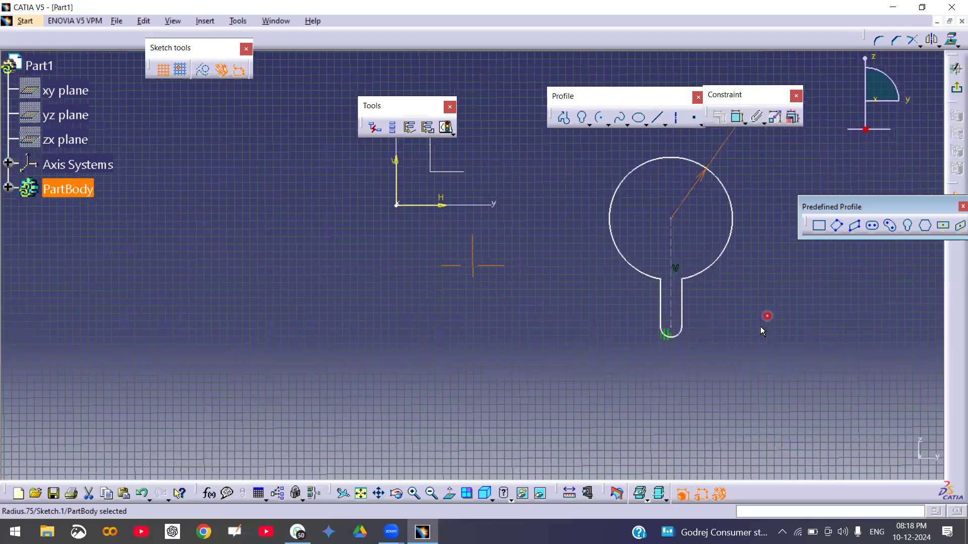
Dimension the radius of the small arc closing the keyhole's slot and place it just below and right of the arc.
left_click(736, 117)
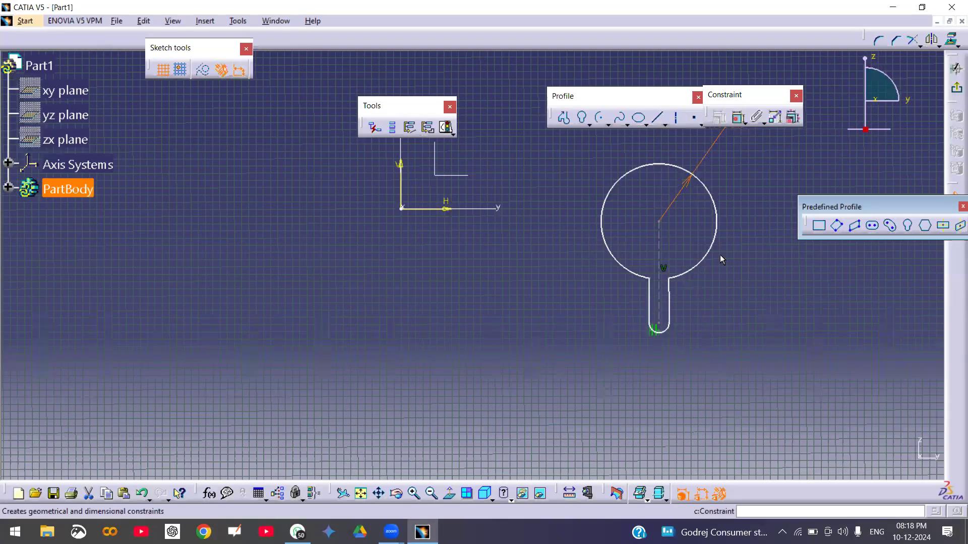
middle_click_drag(716, 367, 714, 328, "ctrl")
mouse_move(722, 393)
middle_mouse_down()
mouse_move(674, 420)
mouse_move(655, 321)
middle_mouse_up()
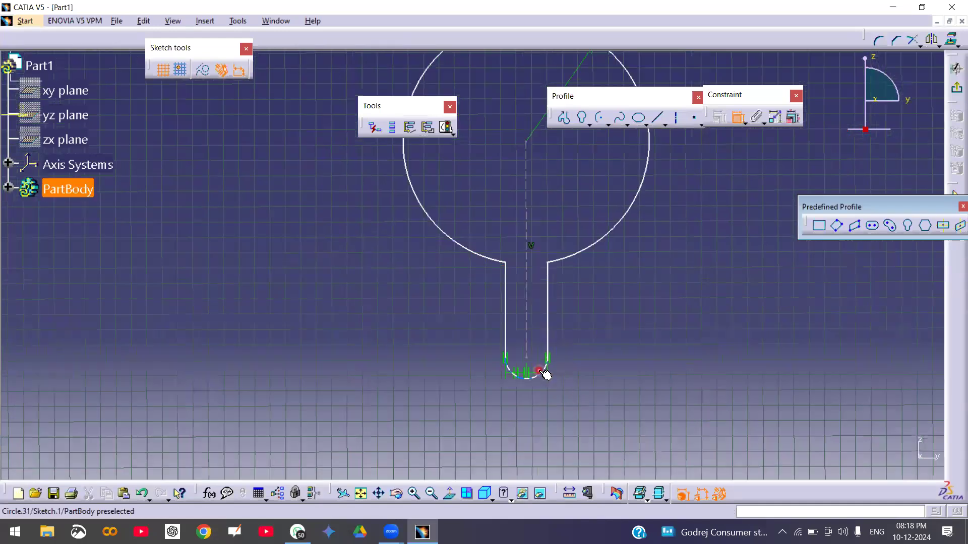
left_click(544, 381)
left_click(589, 389)
Dimension the slot's right side length beside the slot, and the keyhole centreline's horizontal distance from the vertical axis above the profile.
middle_click_drag(606, 332, 617, 429, "ctrl")
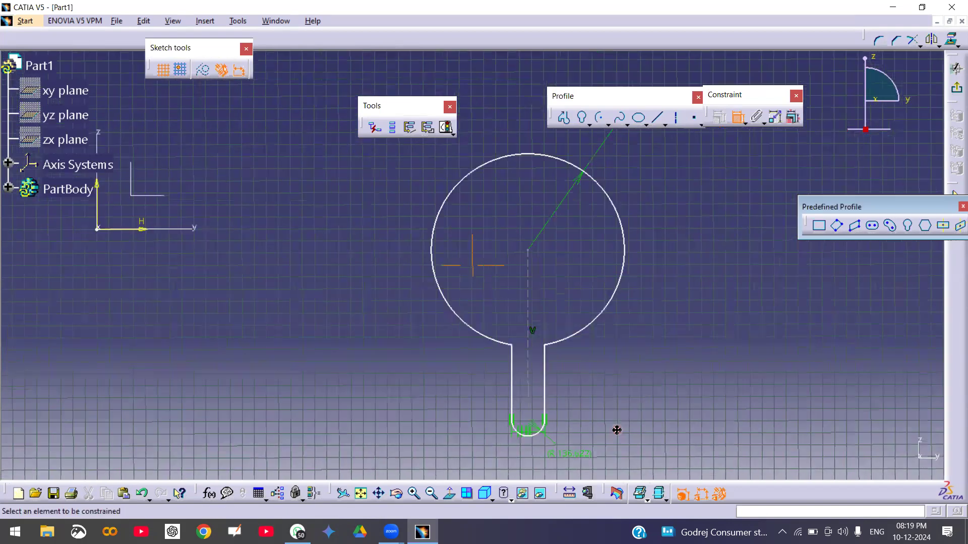
left_click(545, 384)
left_click(604, 396)
middle_click_drag(677, 327, 683, 343, "ctrl")
left_click(303, 222)
left_click(177, 216)
left_click(318, 139)
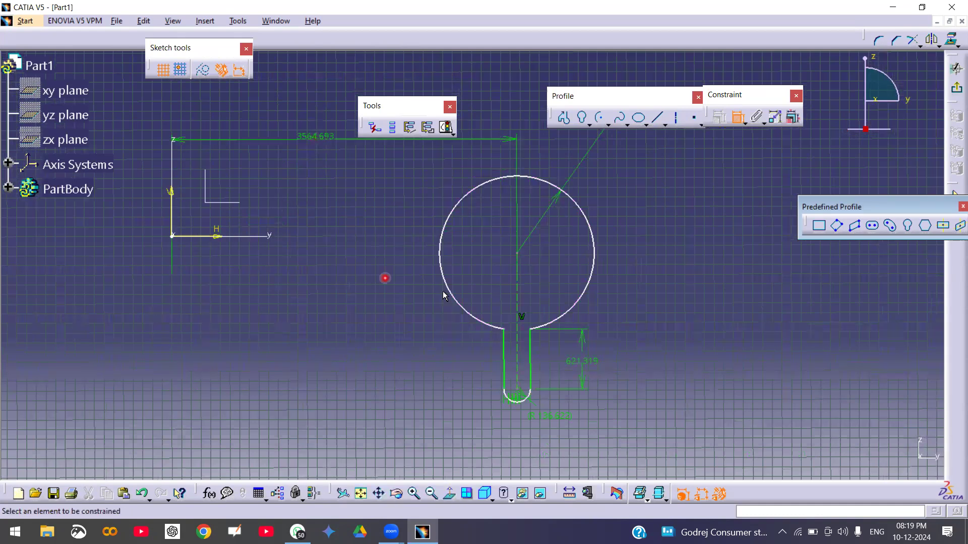
Dimension the slot arc centre's vertical distance from the horizontal axis, placed outside the vertical axis, and check the sketch's solving status.
left_click(577, 304)
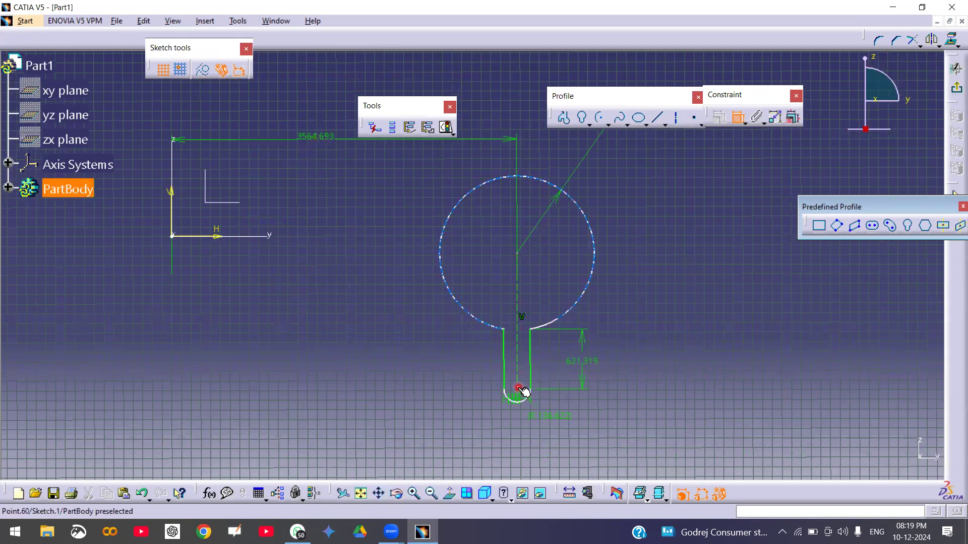
left_click(228, 236)
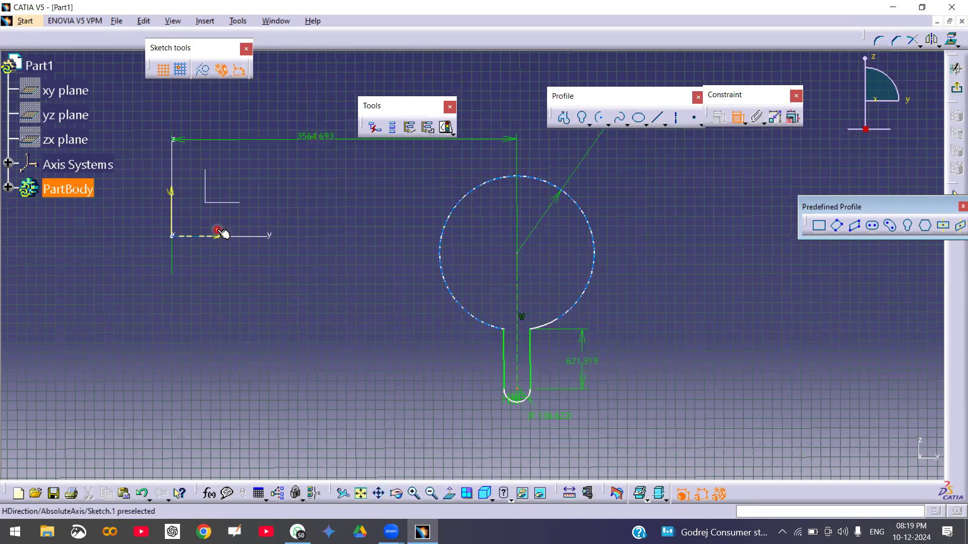
left_click(117, 309)
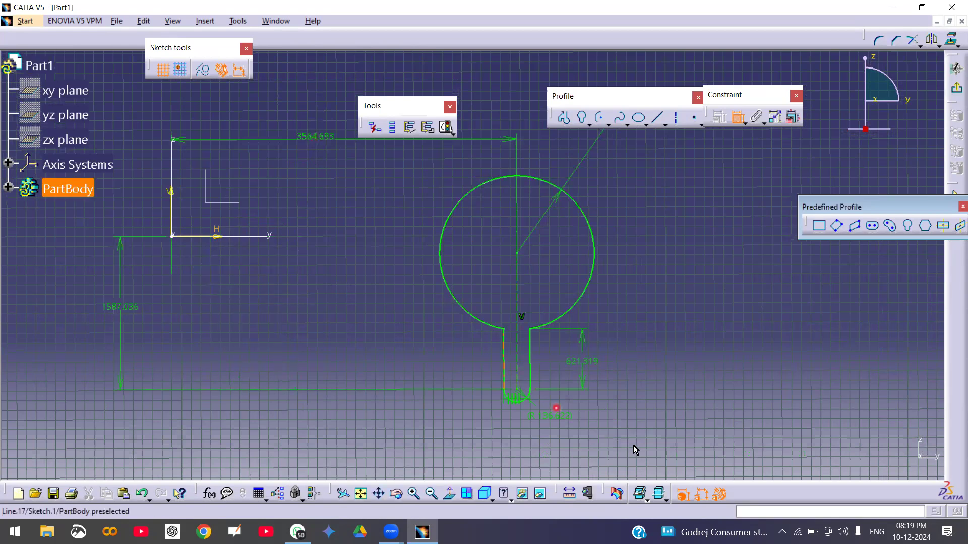
left_click(446, 127)
left_click(809, 386)
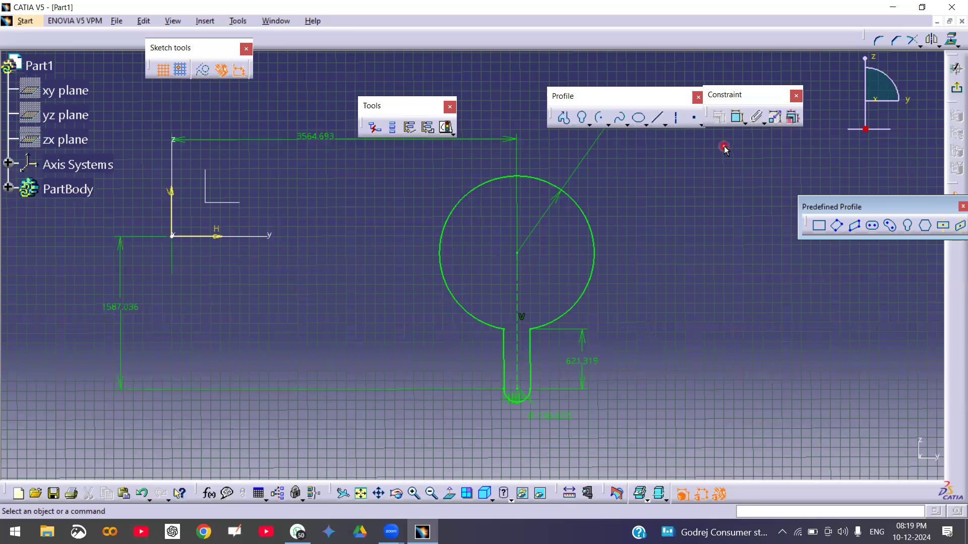
Delete the entire keyhole profile together with its dimensions and constraints.
middle_click_drag(600, 228, 613, 274)
left_click_drag(240, 171, 675, 414)
key("Delete")
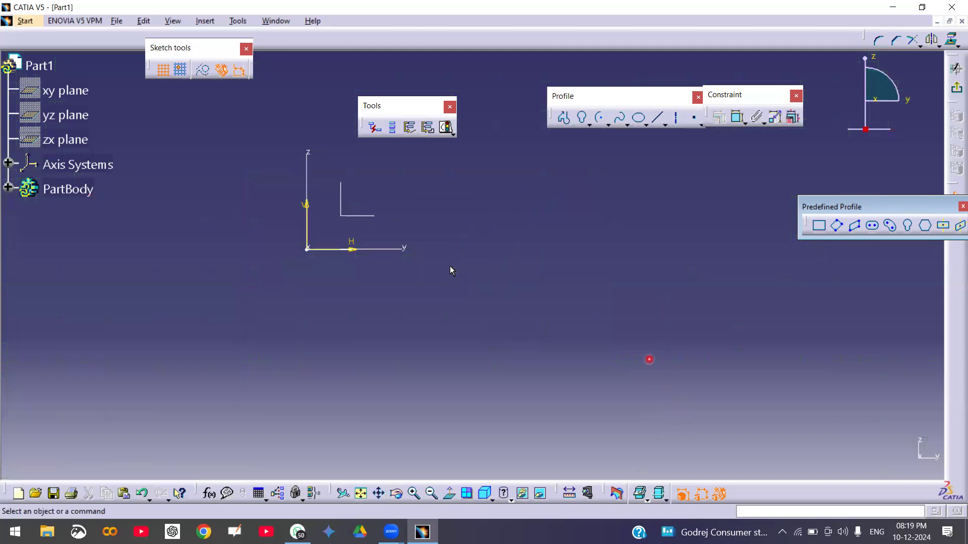
Draw a keyhole profile centred on the origin, its slot pointing straight down and its large radius about 2334 mm.
left_click(908, 228)
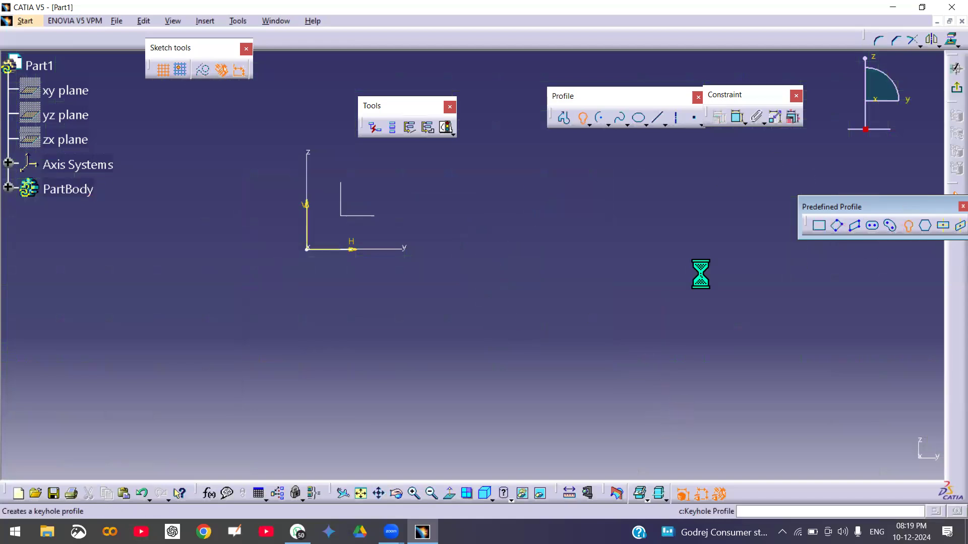
mouse_move(406, 311)
middle_mouse_down()
mouse_move(559, 318)
mouse_move(624, 376)
mouse_move(627, 367)
mouse_move(539, 306)
middle_mouse_up()
left_click(462, 281)
left_click(459, 368)
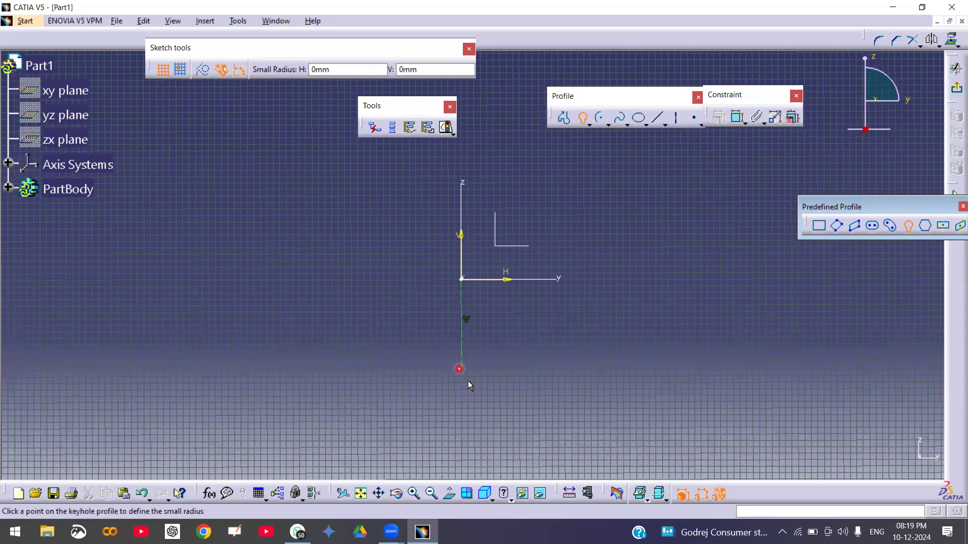
left_click(466, 380)
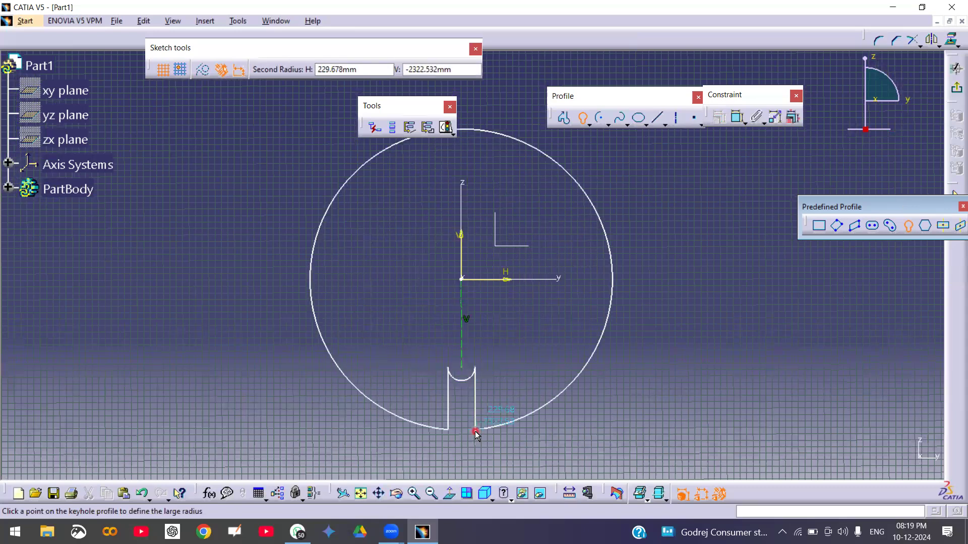
left_click(477, 432)
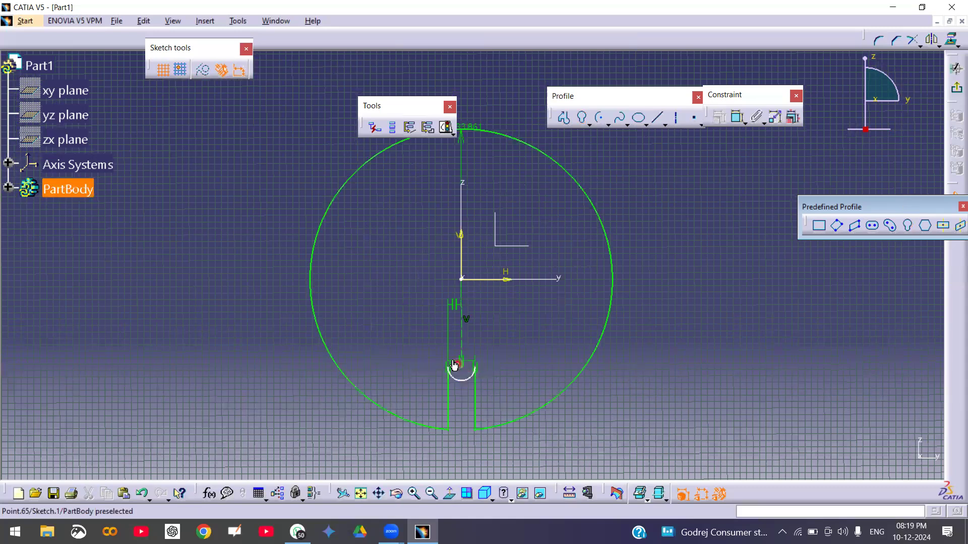
Move the slot's parallelism symbol above the small arc and dimension the small arc's radius just below it.
left_click_drag(453, 361, 471, 328)
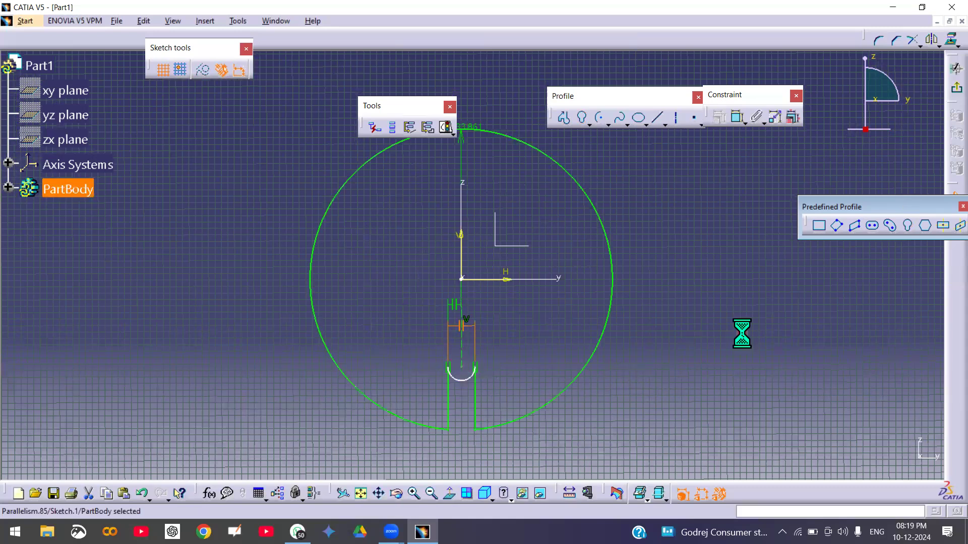
left_click(605, 195)
left_click(736, 117)
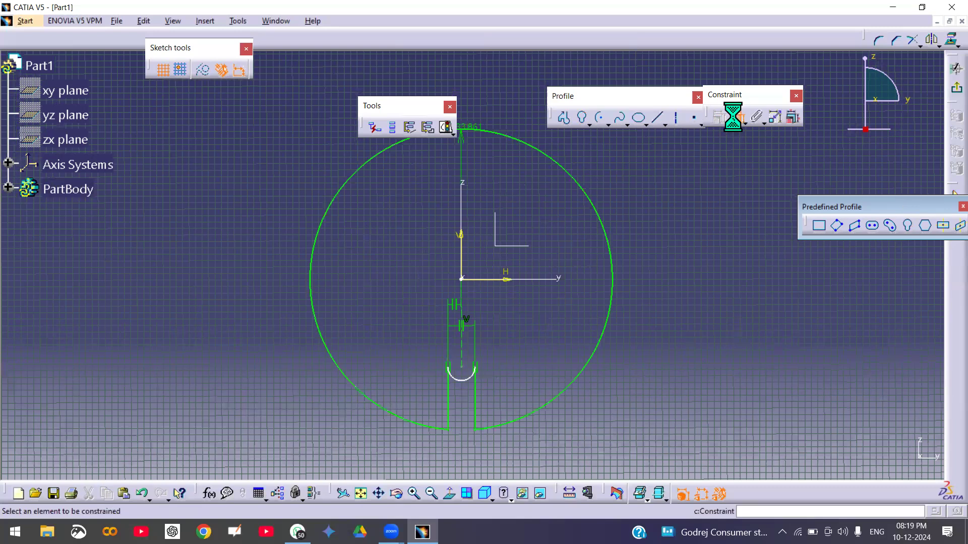
left_click(464, 382)
left_click(458, 402)
Dimension the vertical distance from the horizontal axis to the small arc's centre, placed inside the large circle beside the slot.
left_click(499, 280)
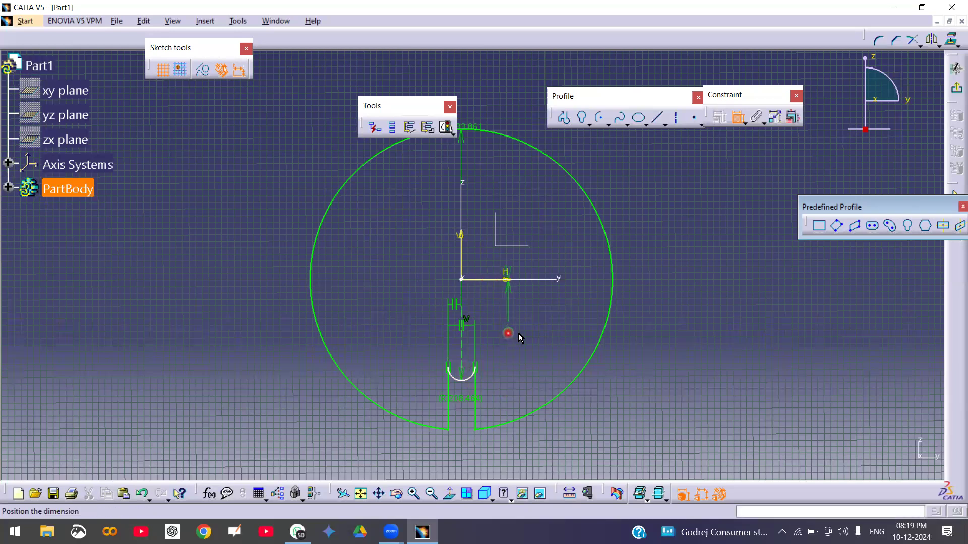
left_click(739, 121)
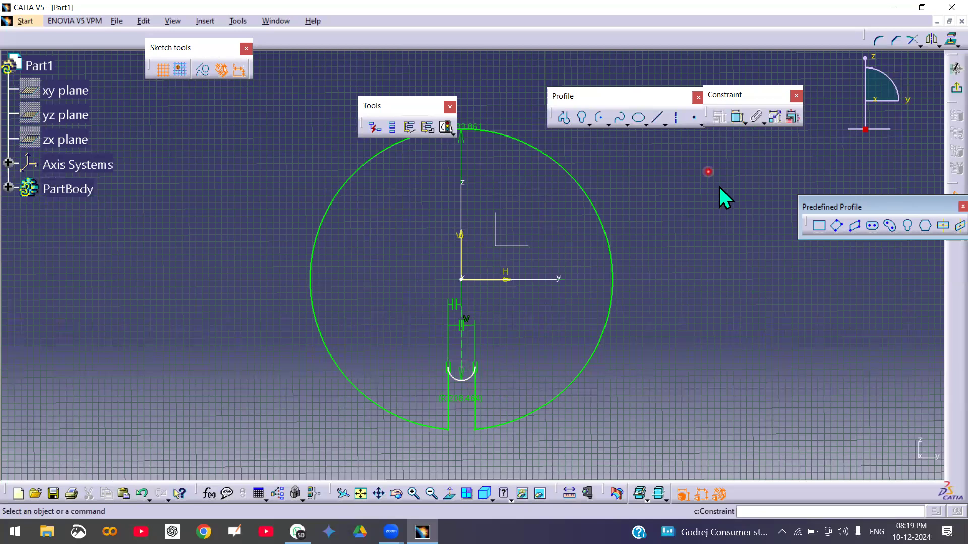
left_click(736, 119)
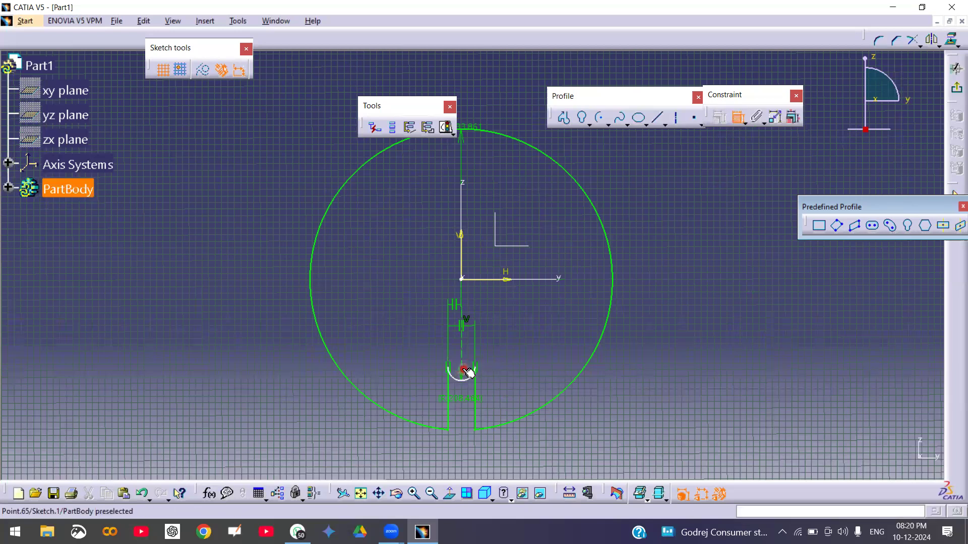
left_click(553, 331)
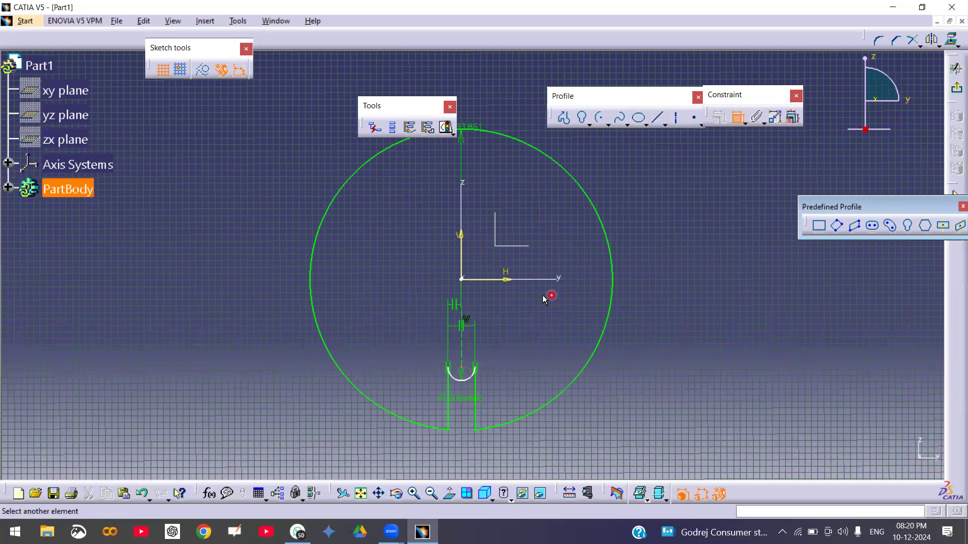
left_click(503, 280)
left_click(548, 327)
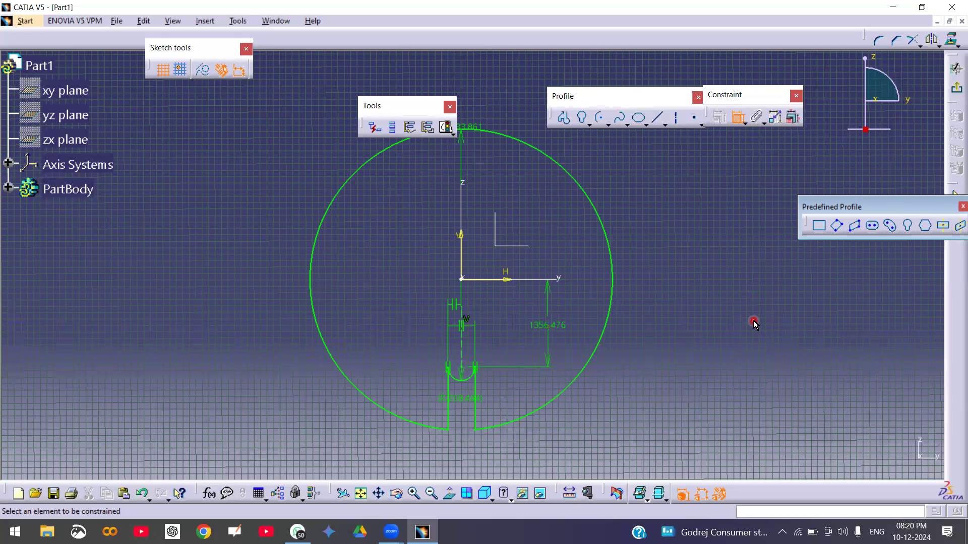
left_click(738, 117)
Replace the keyhole with a hexagon with two vertical sides about 3078 mm long, centred about 6805 mm right of and 2750 mm below the origin.
left_click_drag(263, 174, 658, 422)
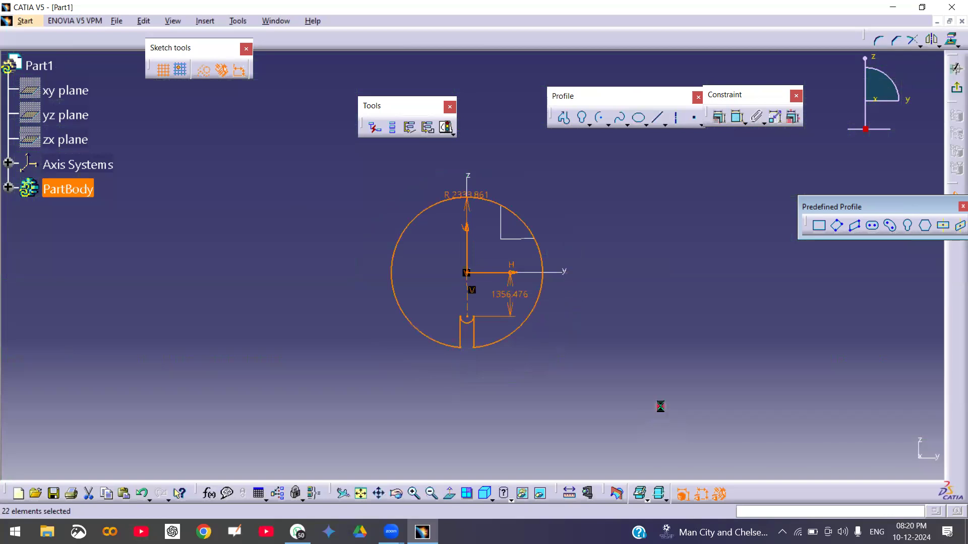
key("Delete")
left_click(926, 225)
left_click(926, 225)
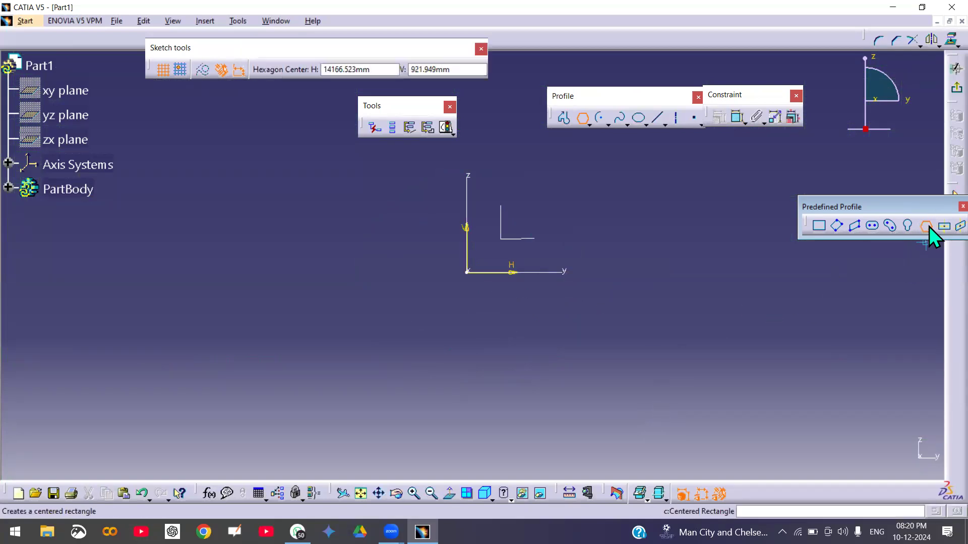
left_click(686, 361)
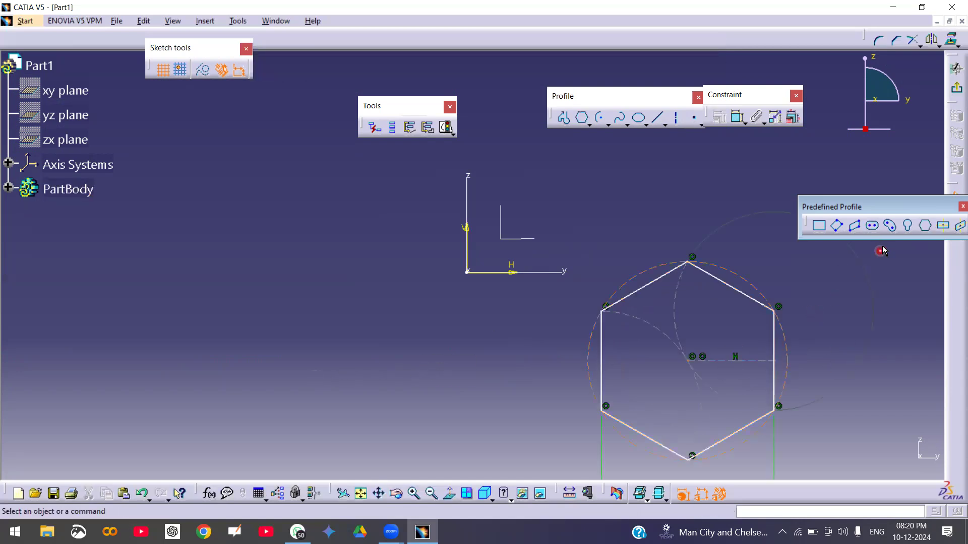
Draw a second, slightly tilted hexagon below and to the left of the origin.
left_click(924, 227)
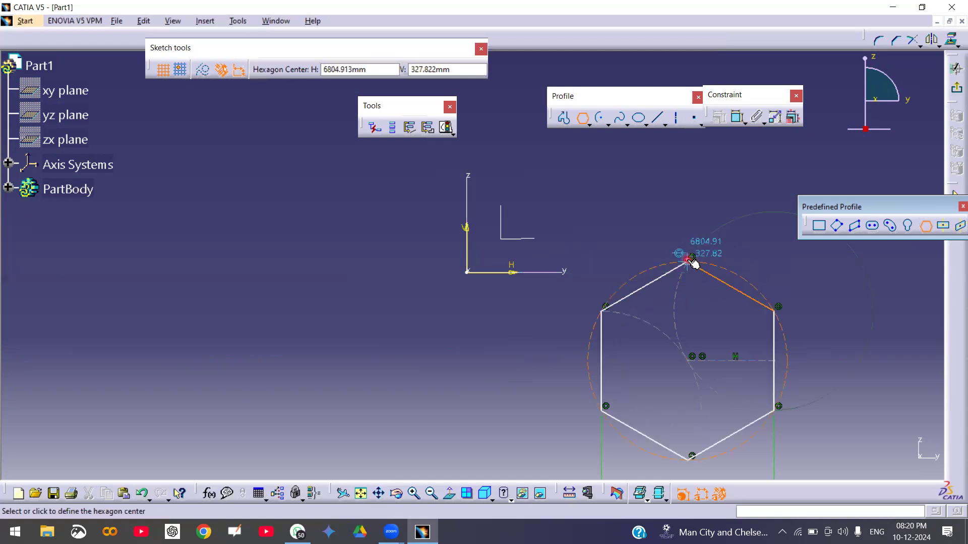
left_click(345, 387)
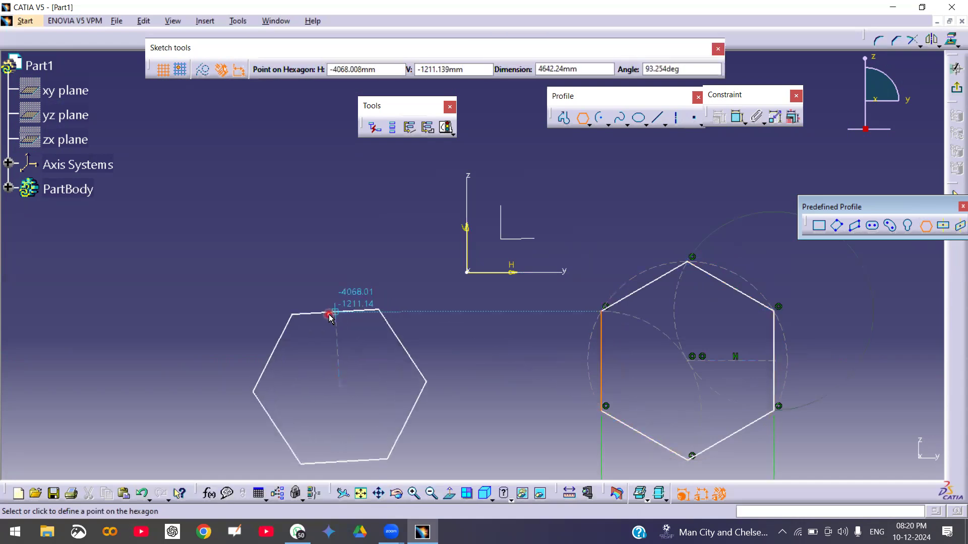
left_click(388, 317)
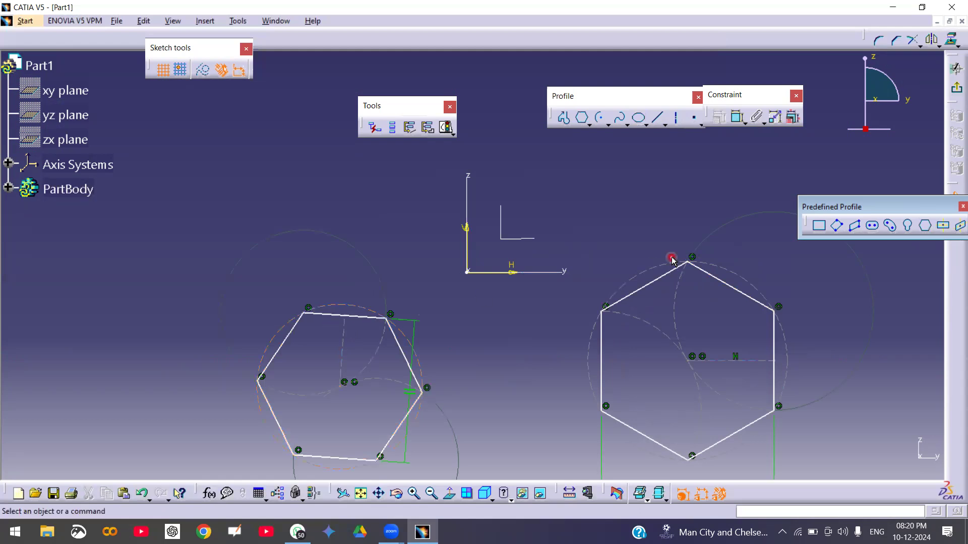
Delete the tilted hexagon, keeping the one with vertical sides.
left_click(706, 336)
left_click_drag(211, 305, 486, 482)
key("Delete")
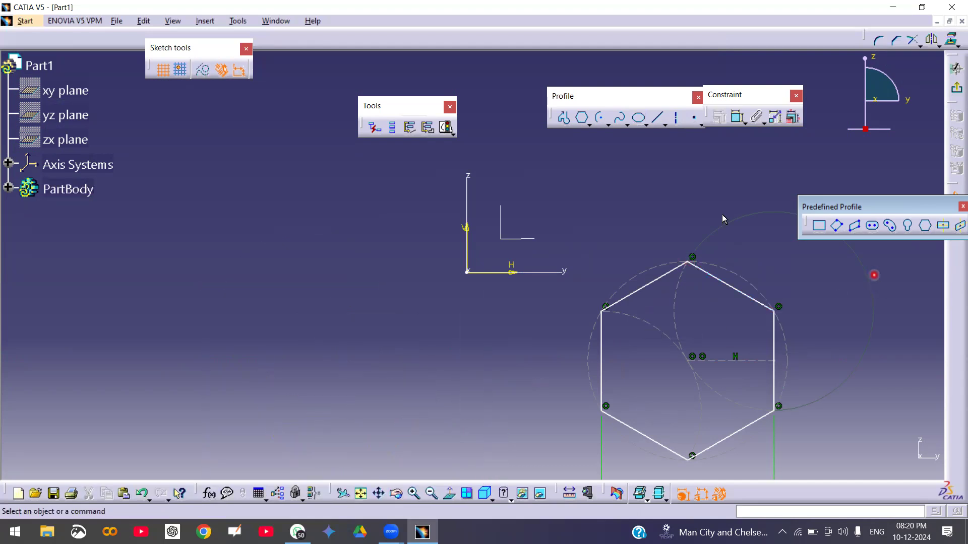
Dimension the length of the hexagon's right vertical side and place it outside the profile.
left_click(737, 117)
middle_click_drag(747, 291, 714, 206)
mouse_move(706, 261)
middle_mouse_down()
mouse_move(661, 324)
mouse_move(679, 280)
middle_mouse_up()
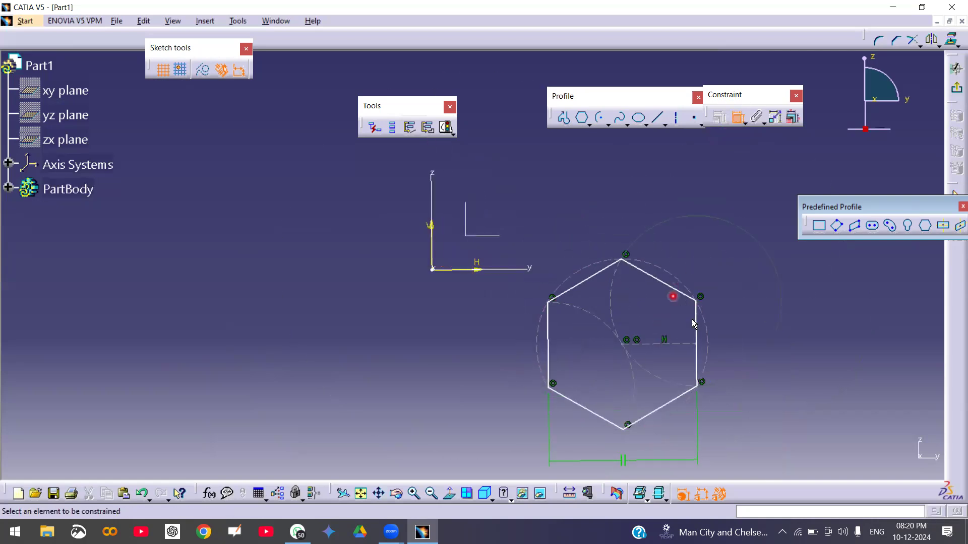
left_click(695, 335)
left_click(755, 337)
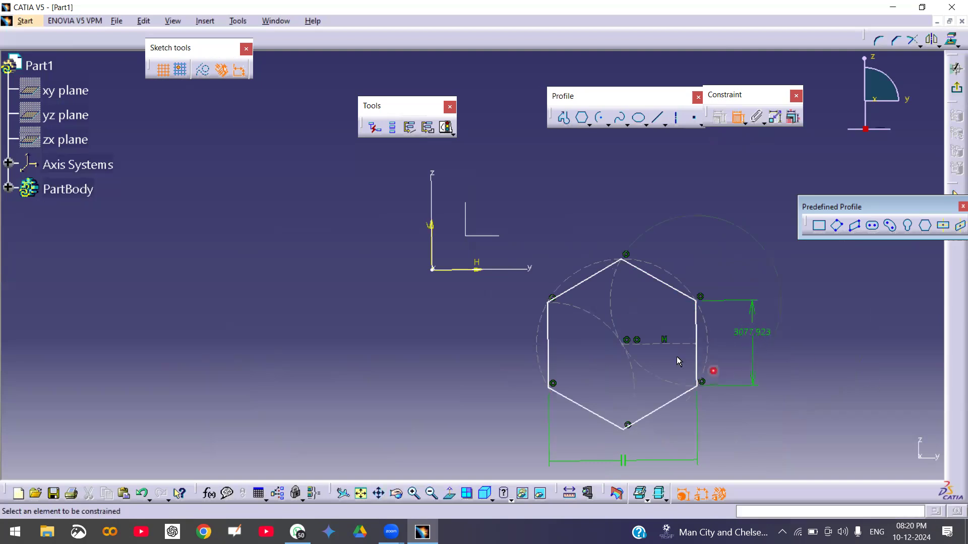
Dimension the hexagon centre's vertical and horizontal distances from the sketch axes and check the sketch's solving status.
left_click(621, 347)
left_click(470, 269)
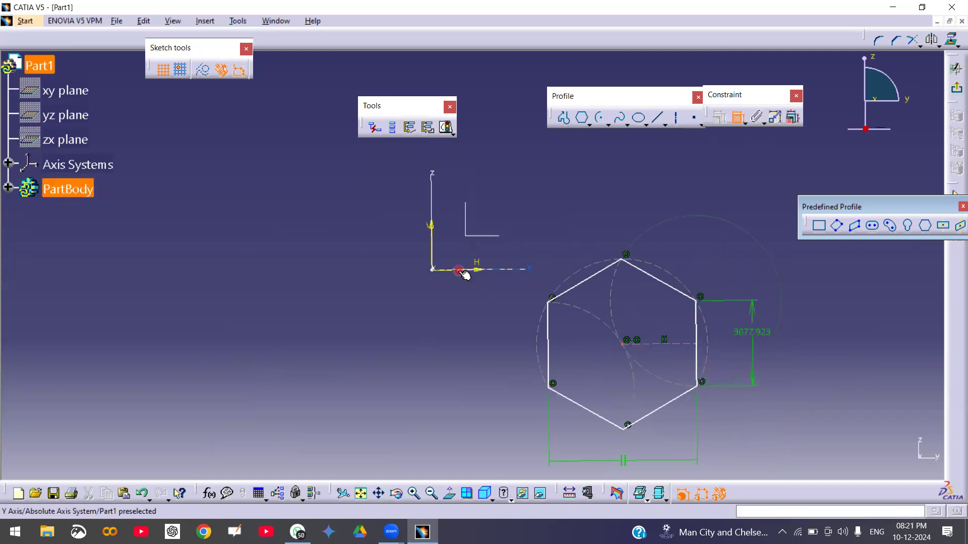
left_click(334, 302)
left_click(625, 341)
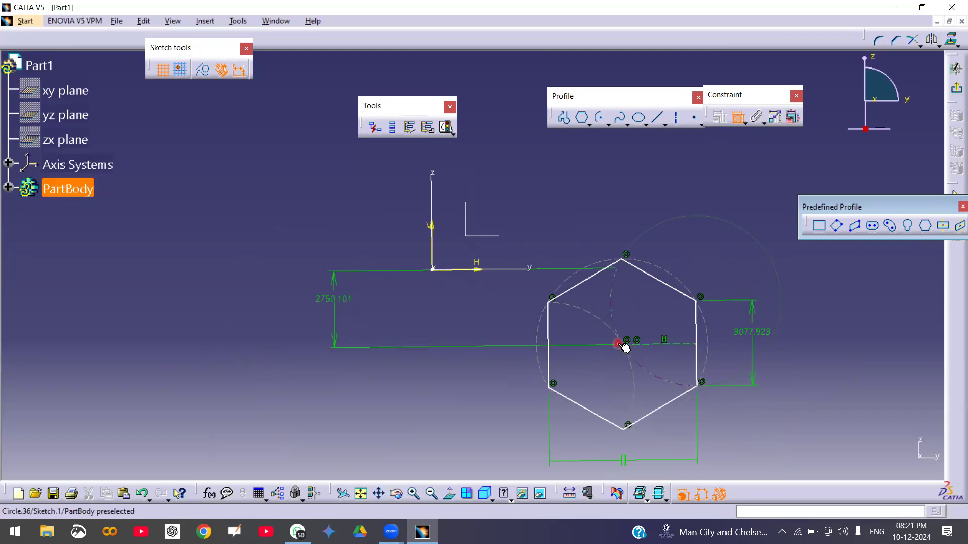
left_click(431, 230)
left_click(527, 144)
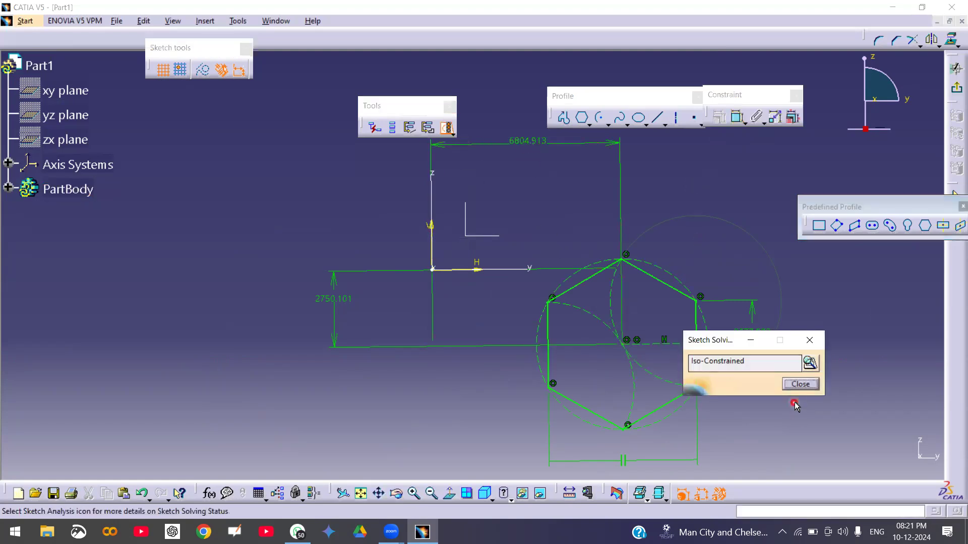
left_click(800, 386)
Delete the fully dimensioned hexagon together with its constraints.
middle_click_drag(581, 311, 580, 348)
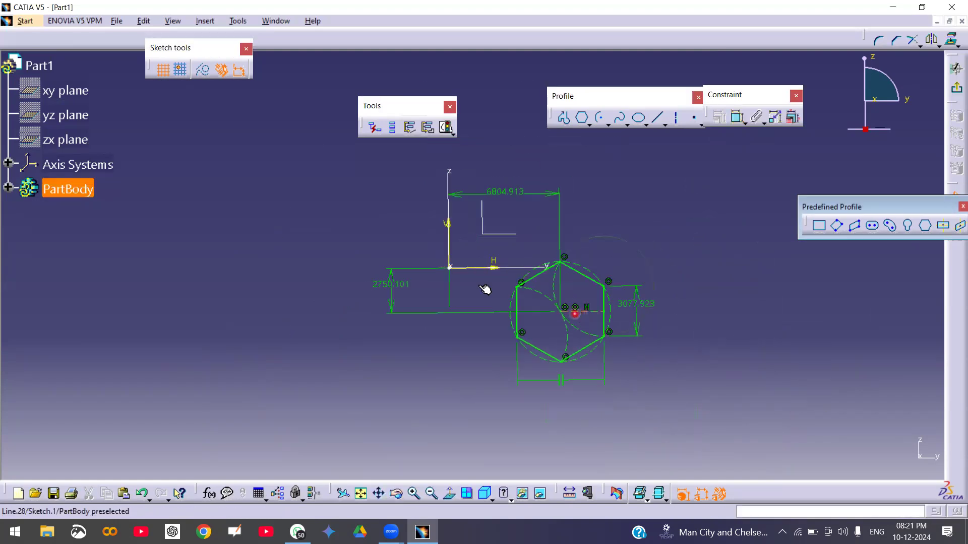
mouse_move(329, 164)
left_mouse_down()
mouse_move(698, 482)
mouse_move(711, 458)
left_mouse_up()
key("Delete")
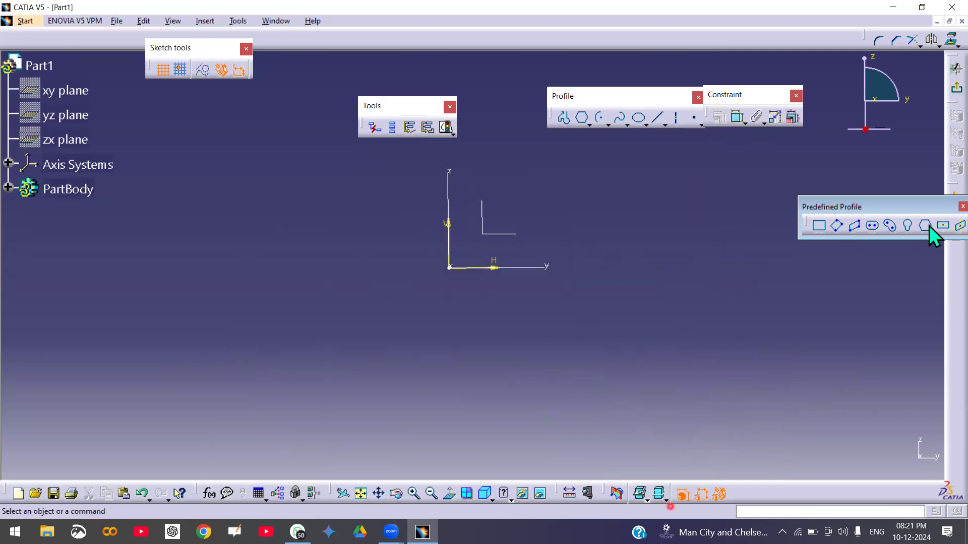
Draw a hexagon centred on the origin with its upper and lower sides nearly horizontal and sides about 5100 mm long.
left_click(926, 225)
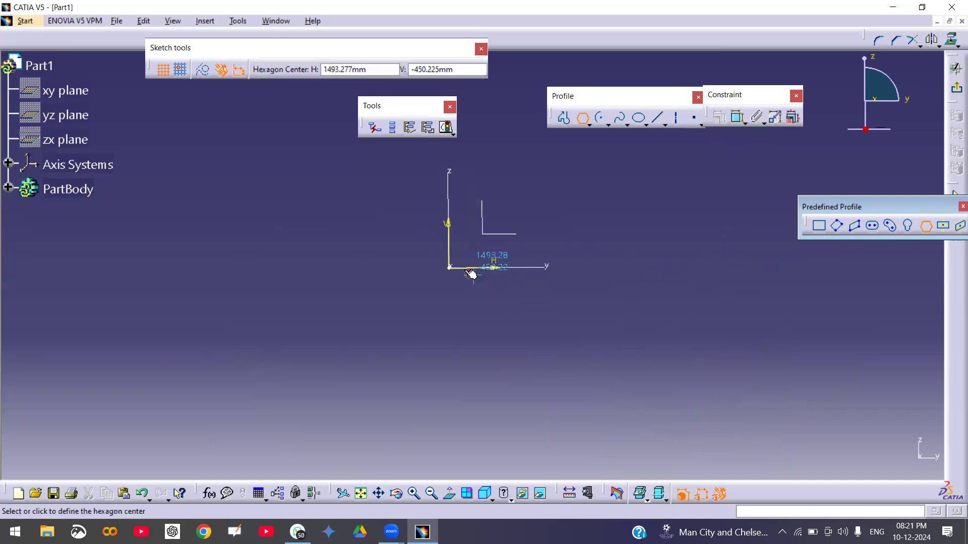
left_click(450, 268)
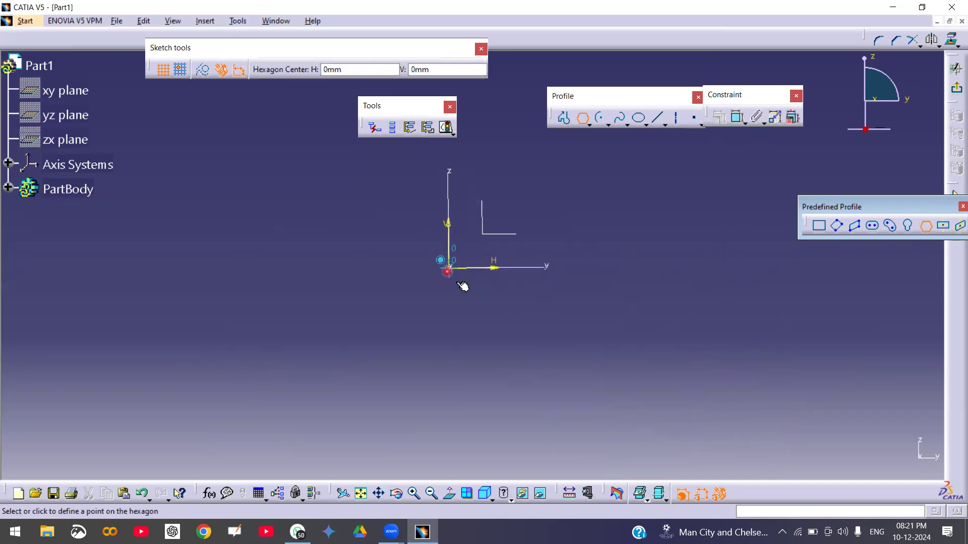
left_click(512, 305)
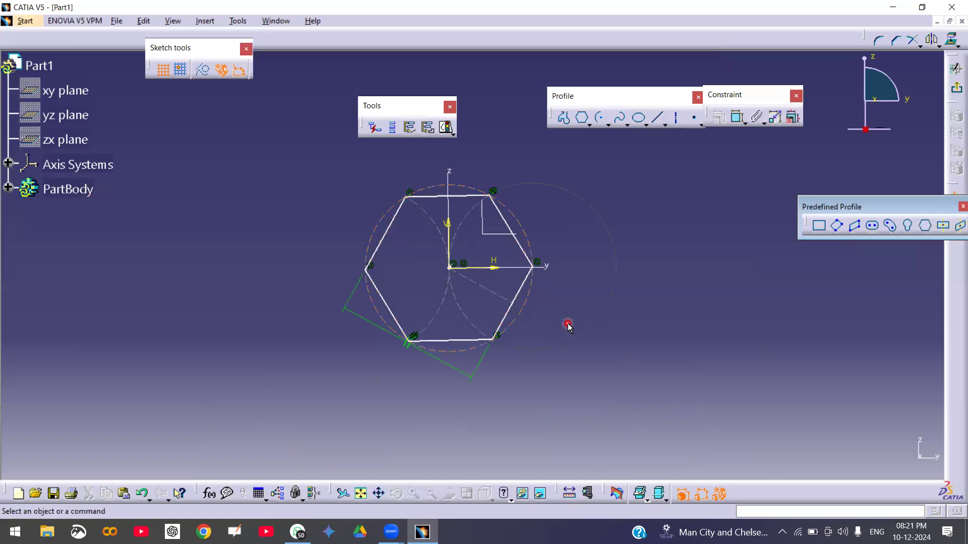
Dimension the length of the hexagon's upper-right slanted side and place it outside the profile.
left_click(738, 118)
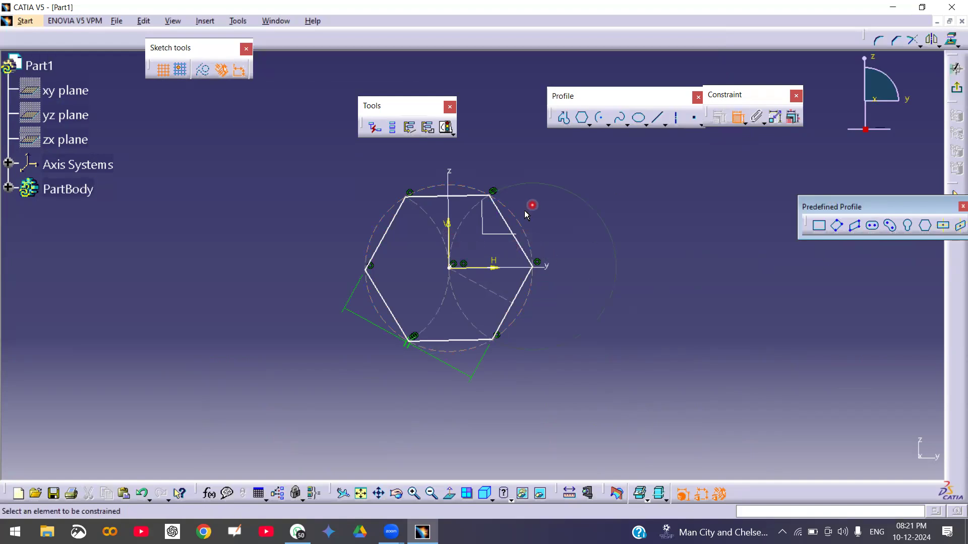
left_click(527, 249)
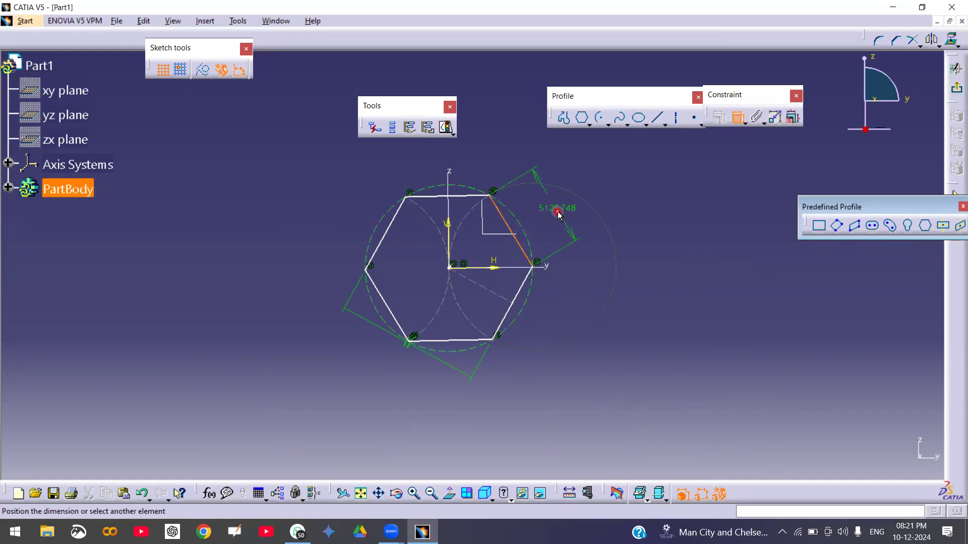
left_click(559, 213)
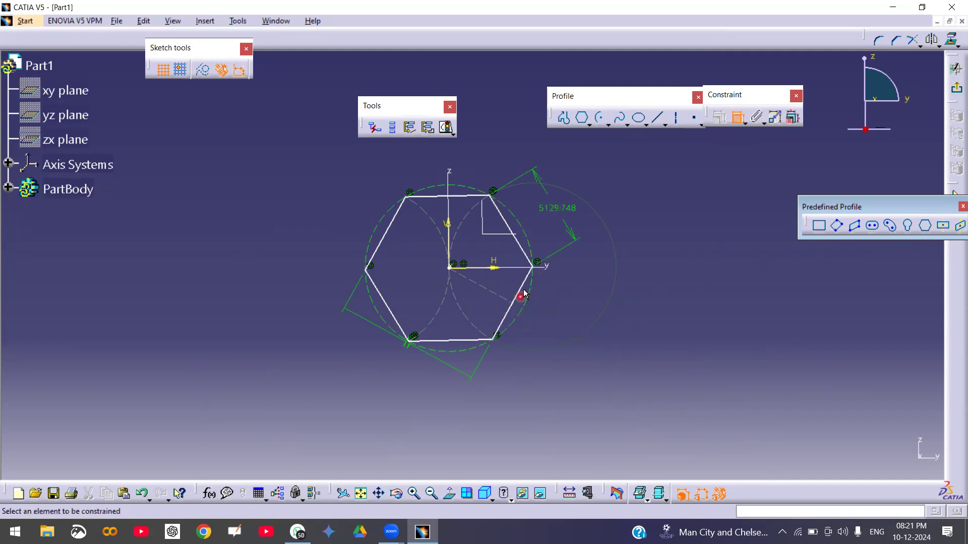
Constrain the hexagon's upper-right and upper-left slanted sides as symmetric about the vertical sketch axis.
left_click(524, 252)
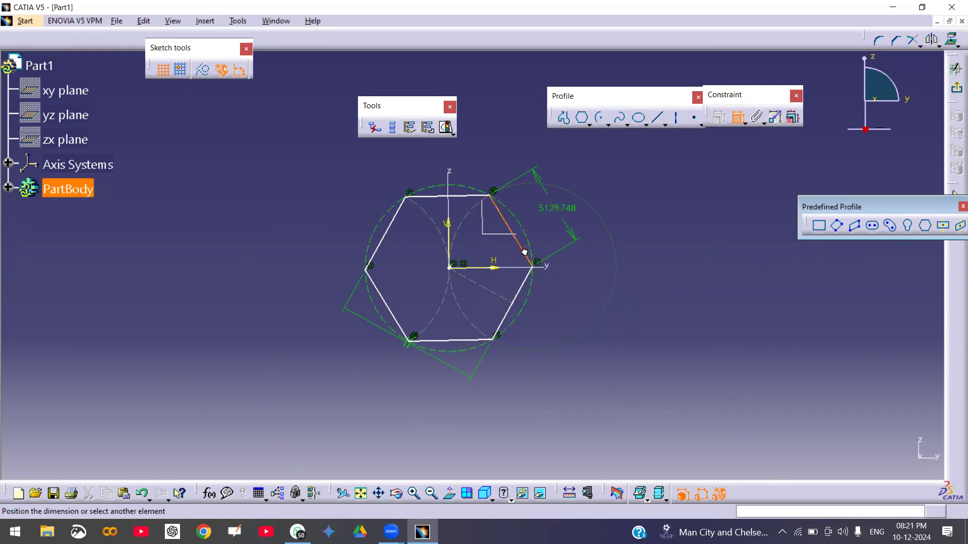
left_click(394, 233)
right_click(456, 278)
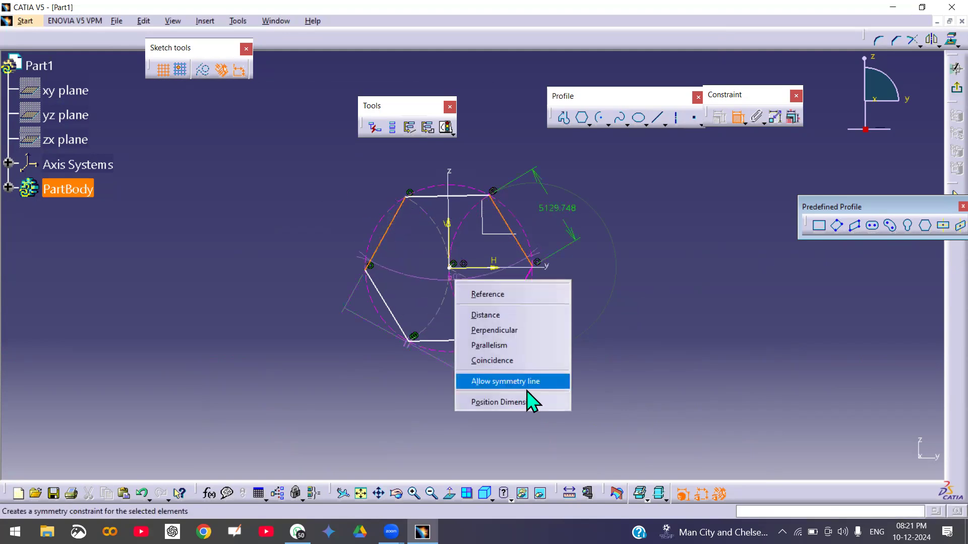
left_click(514, 382)
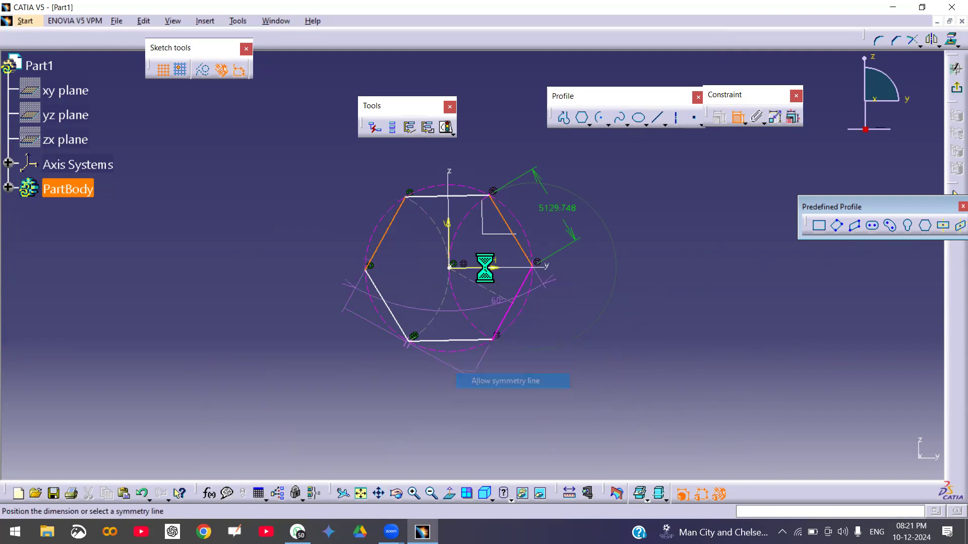
left_click(453, 237)
middle_click_drag(499, 250, 507, 297)
Delete the origin-centred hexagon together with its constraints.
left_click(736, 118)
left_click_drag(288, 196, 681, 449)
key("Delete")
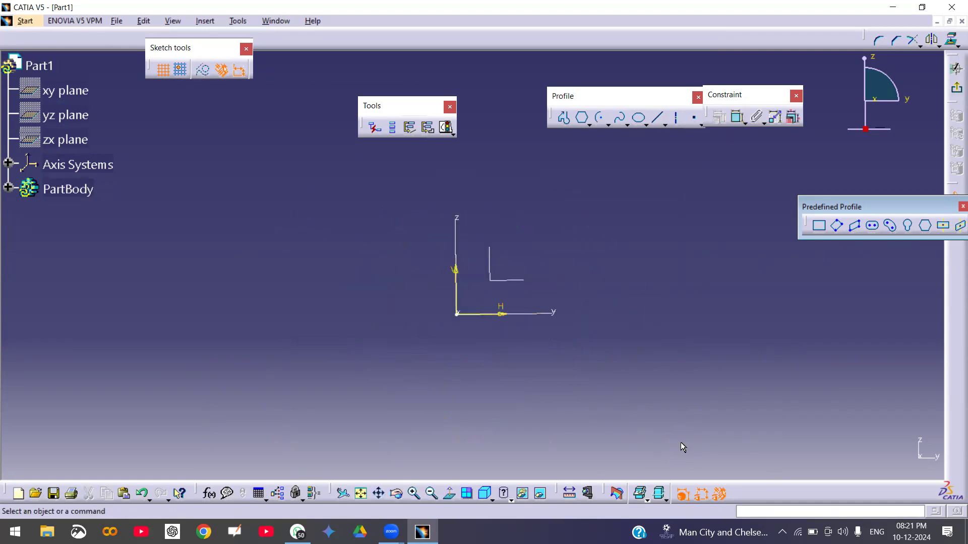
Draw a centered rectangle about 5936 mm wide and 3738 mm high, below and to the right of the origin.
left_click(930, 226)
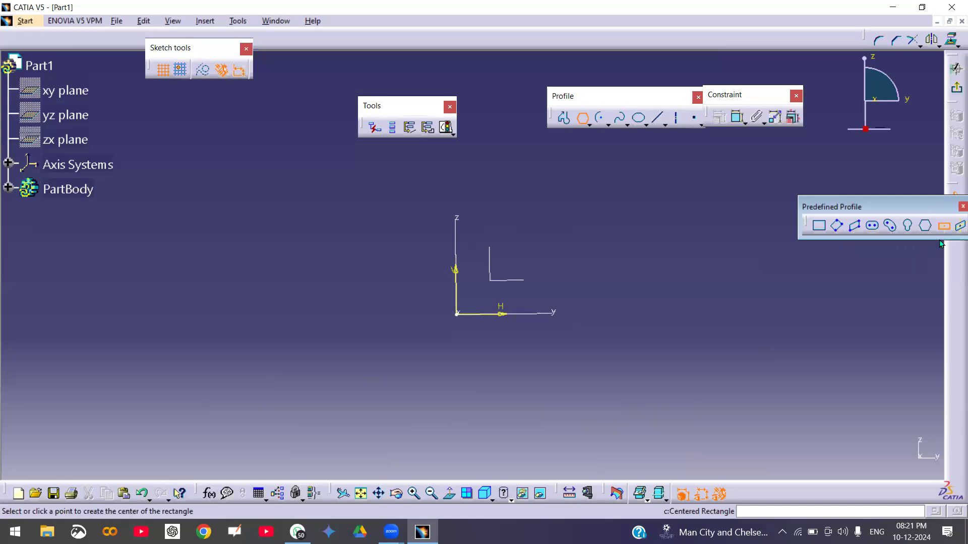
left_click(652, 386)
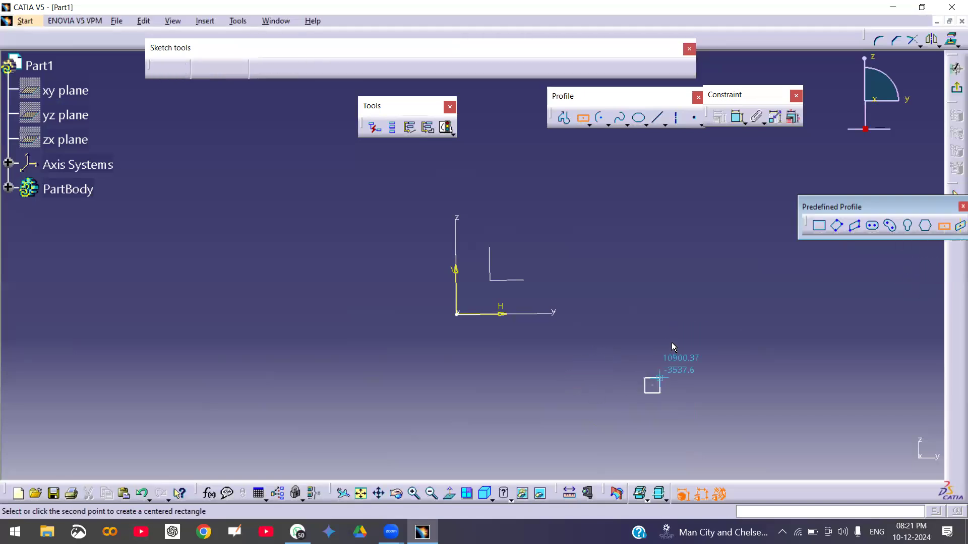
left_click(708, 350)
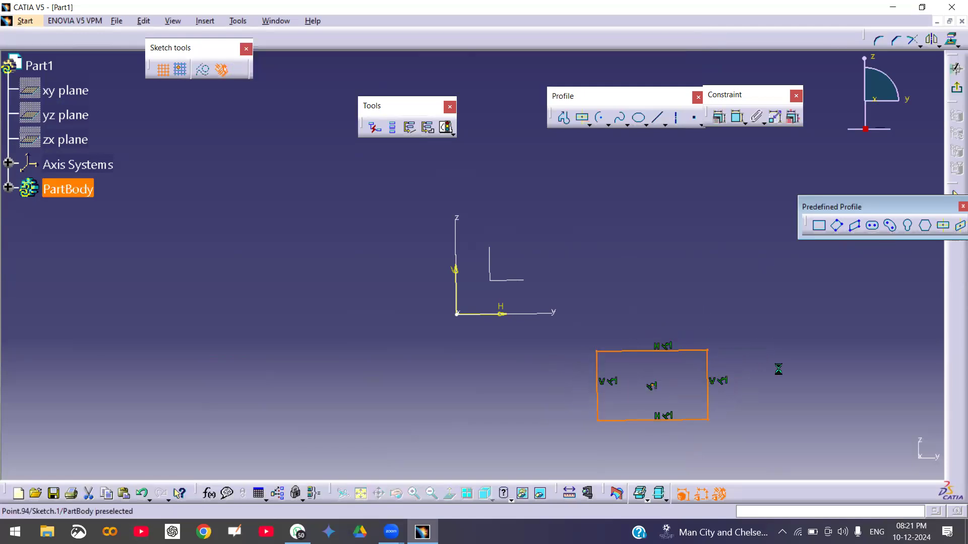
left_click(663, 270)
Dimension the rectangle's height on its right side and its width below its lower side.
left_click(738, 117)
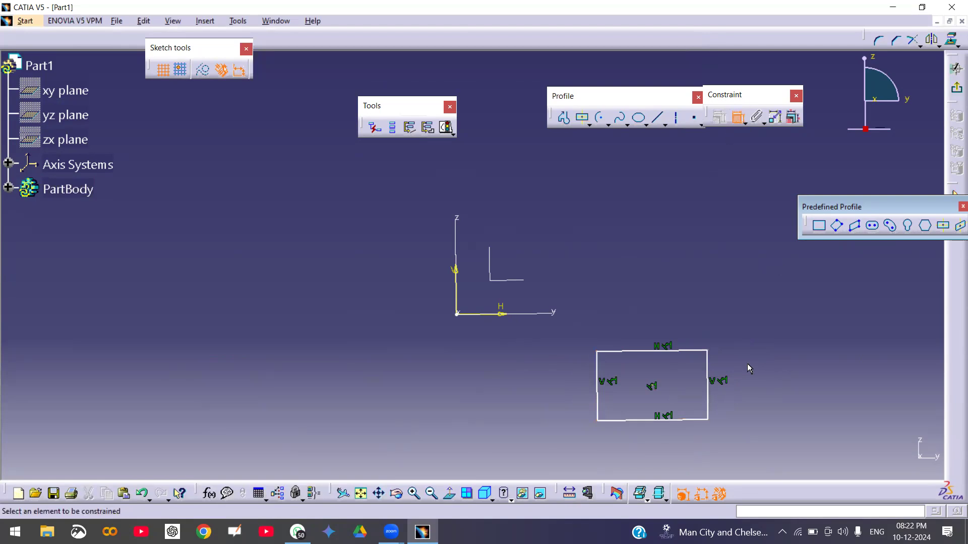
left_click(708, 393)
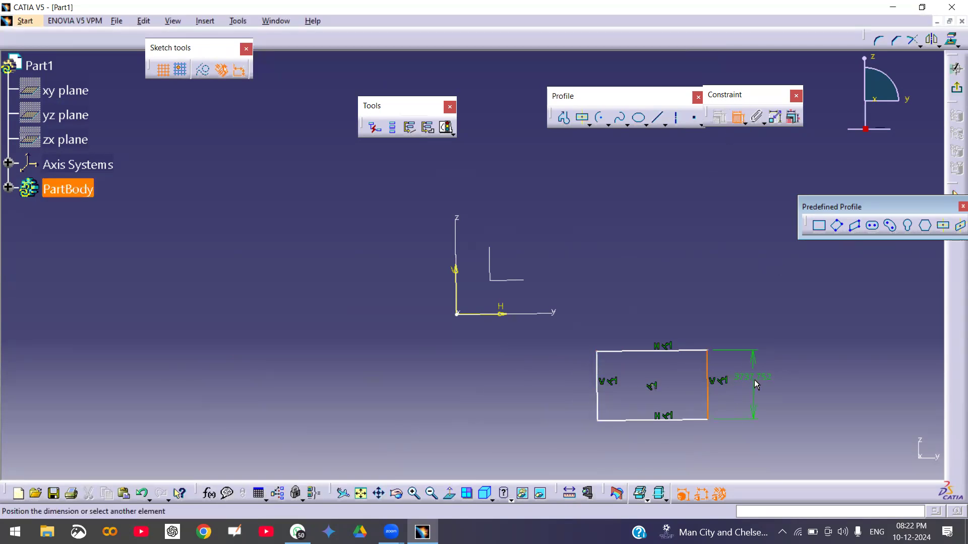
left_click(671, 421)
left_click(659, 445)
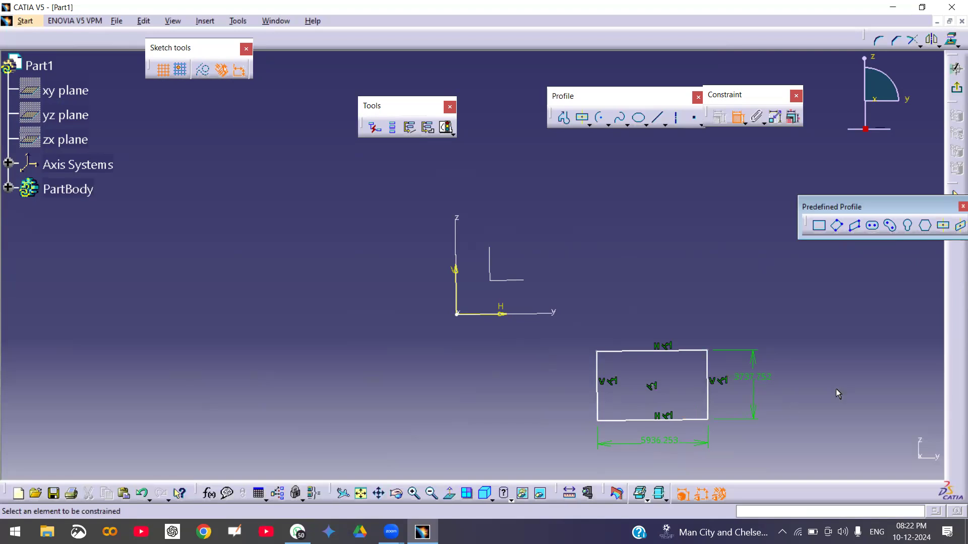
Dimension the rectangle centre's distances from the horizontal and vertical sketch axes.
left_click(651, 387)
left_click(504, 313)
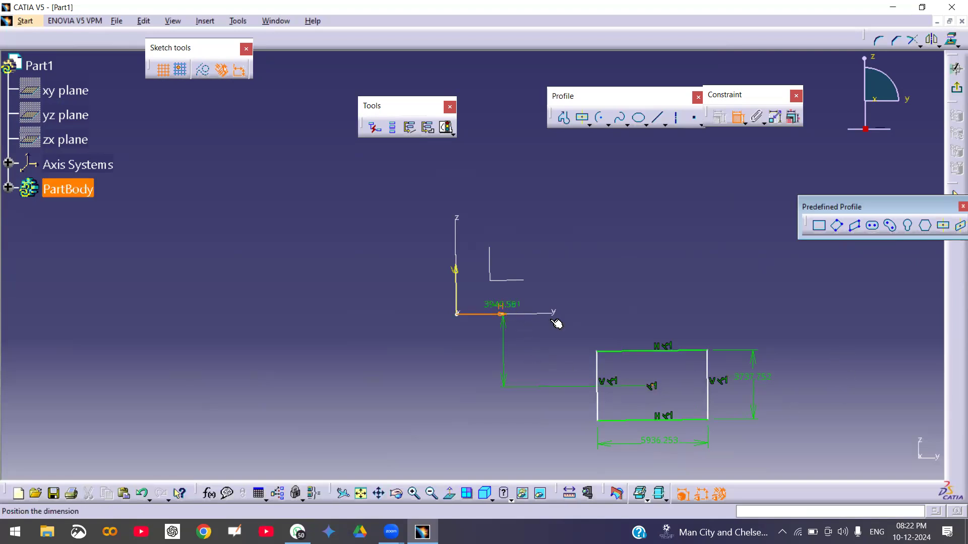
left_click(819, 341)
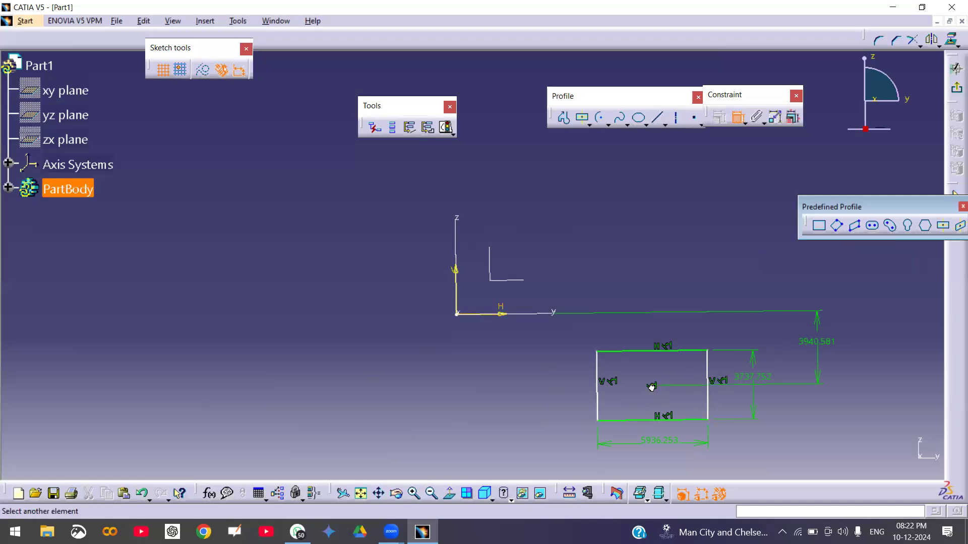
left_click(455, 282)
left_click(551, 195)
middle_click_drag(680, 335, 688, 360)
Delete the fully dimensioned off-origin rectangle together with its constraints.
left_click(738, 117)
left_click_drag(414, 168, 823, 455)
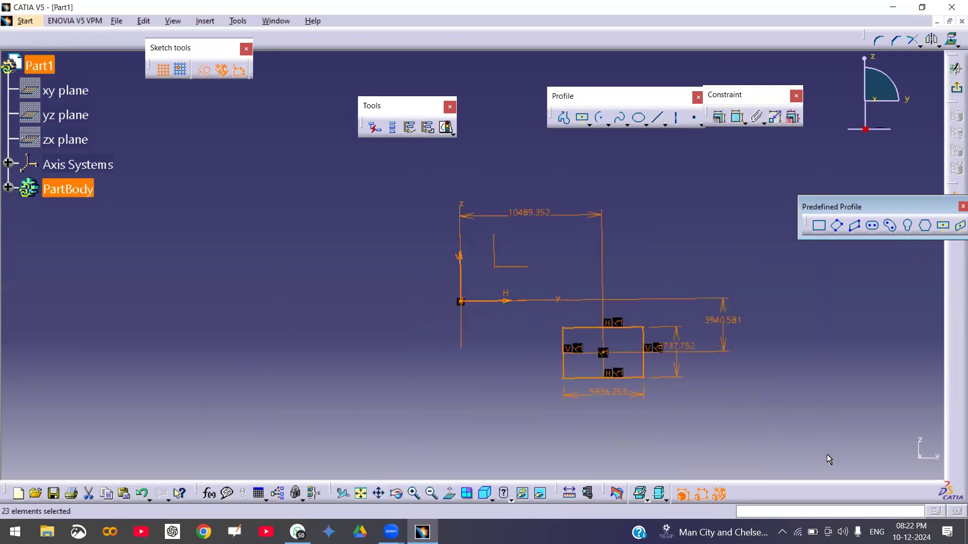
key("Delete")
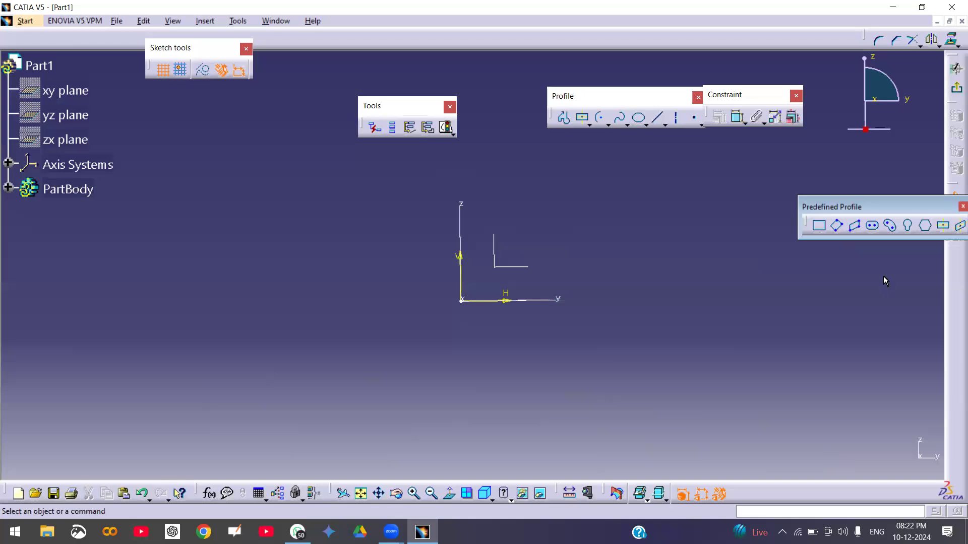
Draw a centered rectangle about 9908 mm high with its centre on the origin.
left_click(942, 226)
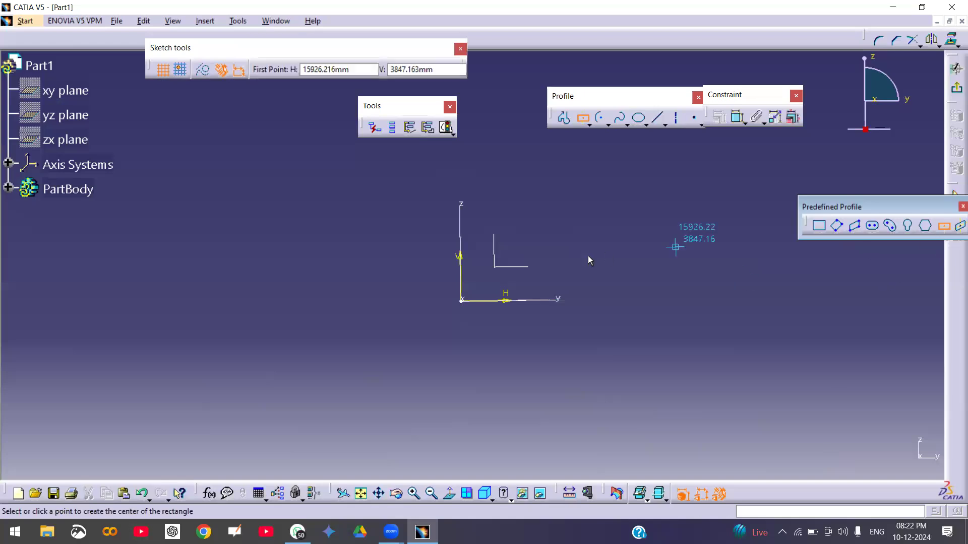
left_click(461, 301)
left_click(585, 367)
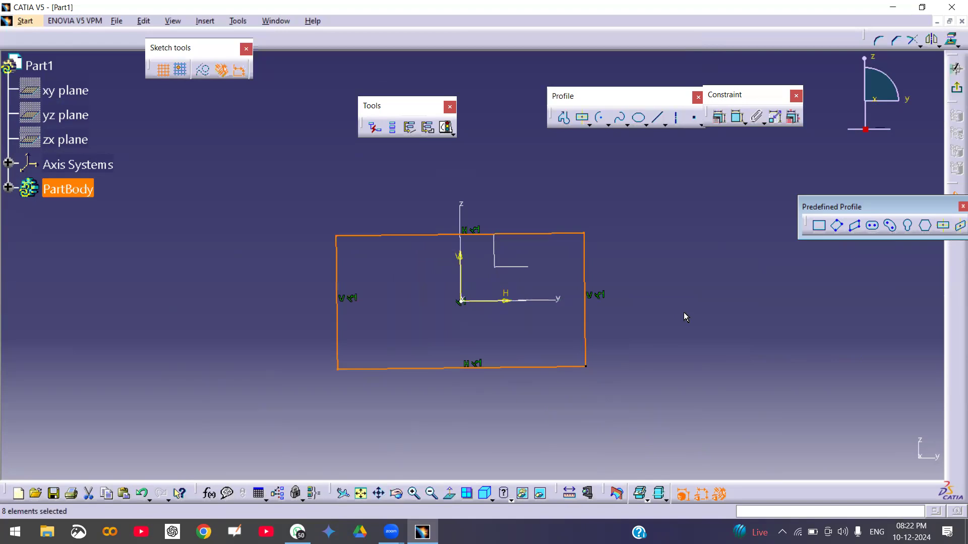
left_click(662, 299)
Dimension the height and width of the origin-centred rectangle outside its right and lower sides.
left_click(738, 120)
left_click(586, 263)
left_click(525, 369)
left_click(481, 401)
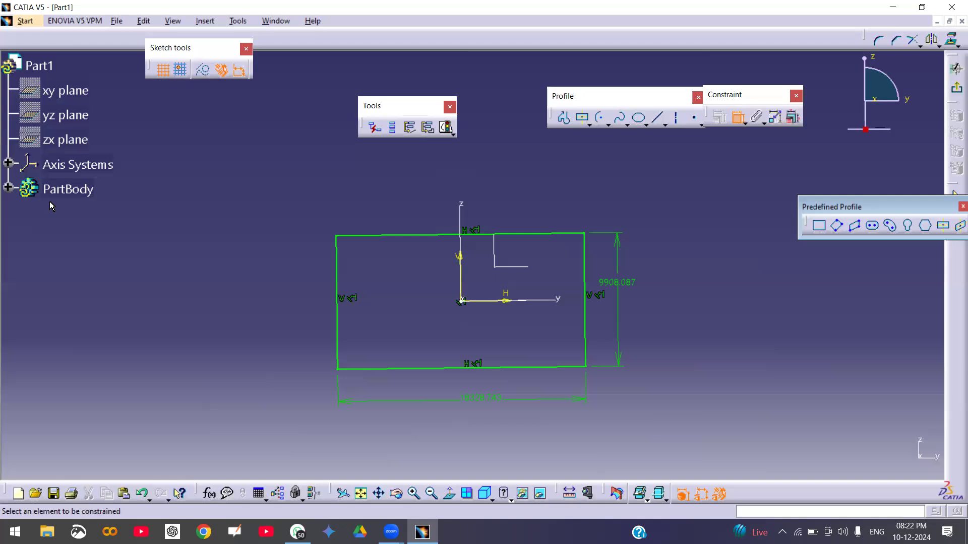
left_click(208, 42)
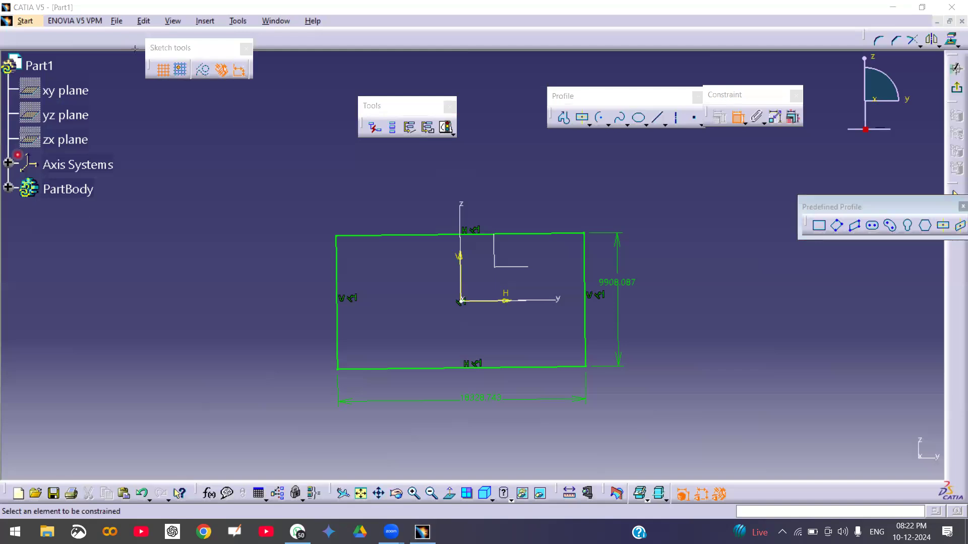
left_click_drag(131, 33, 268, 86)
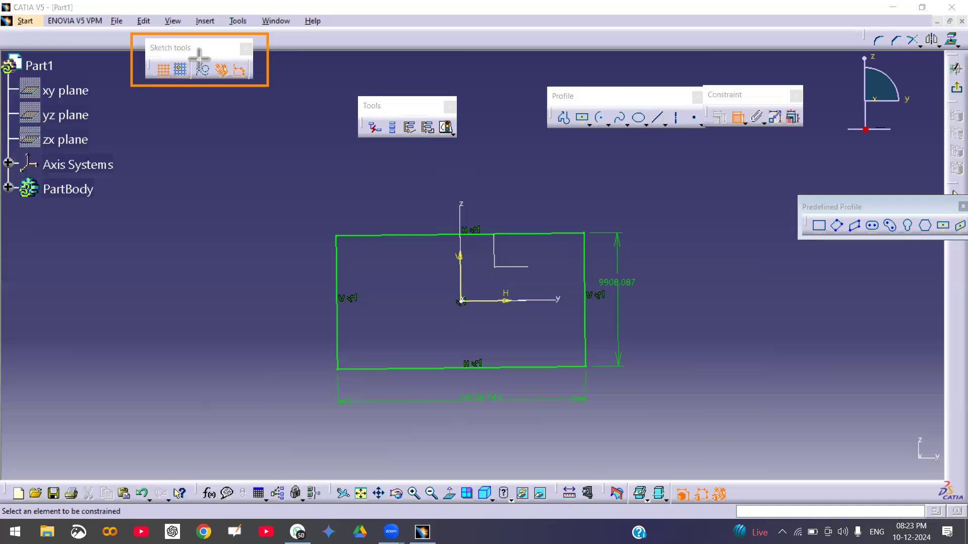
Round the rectangle's upper-left corner with Corner, trimming all elements, at a radius of about 3422 mm.
left_click(879, 40)
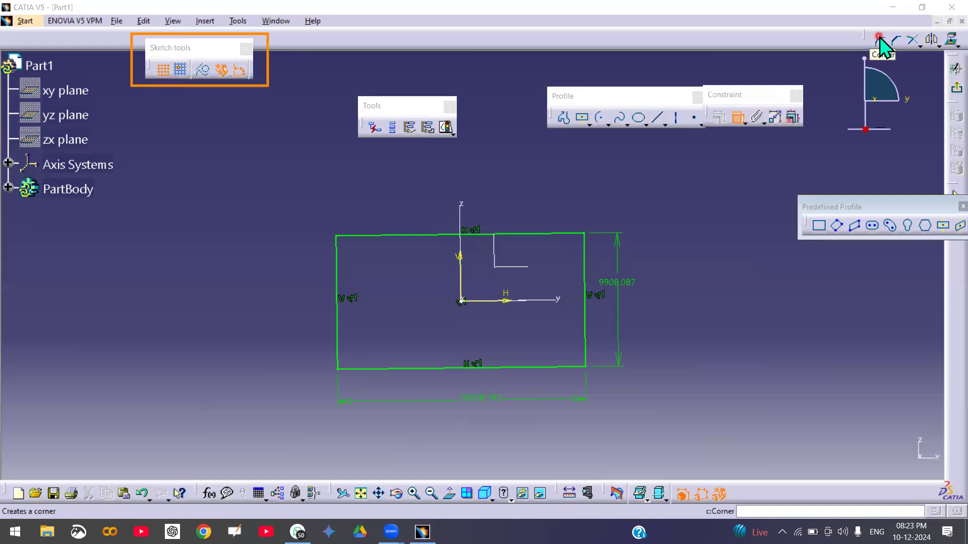
left_click(879, 37)
left_click(878, 38)
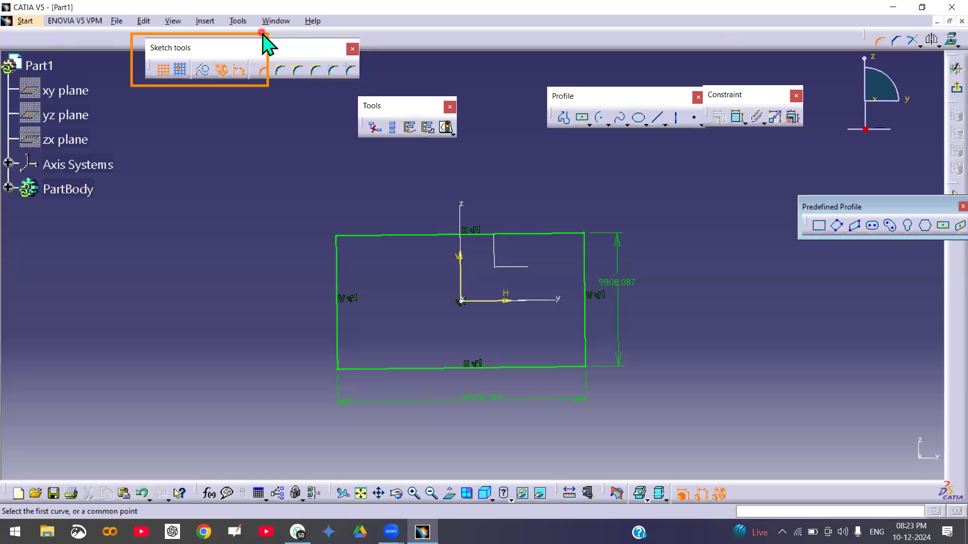
left_click(878, 41)
left_click(878, 41)
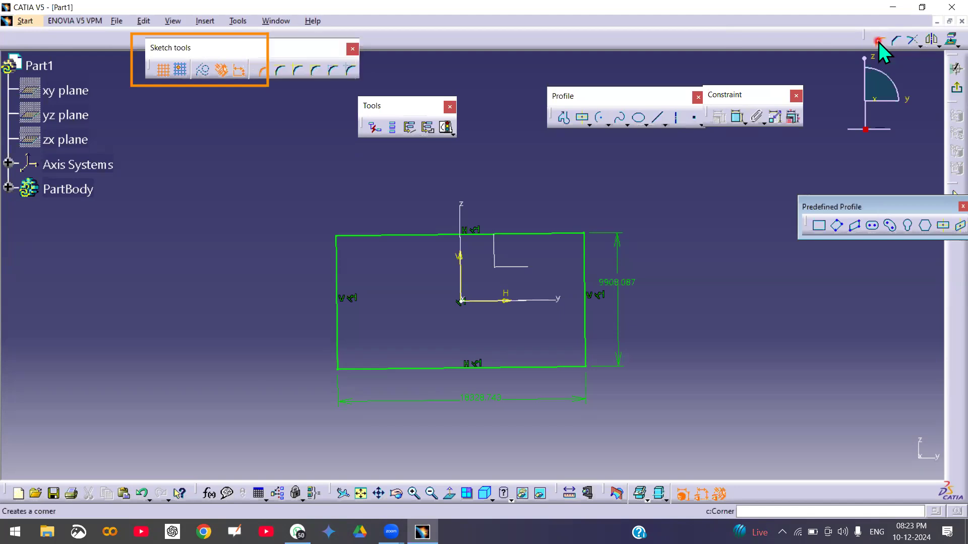
left_click(262, 71)
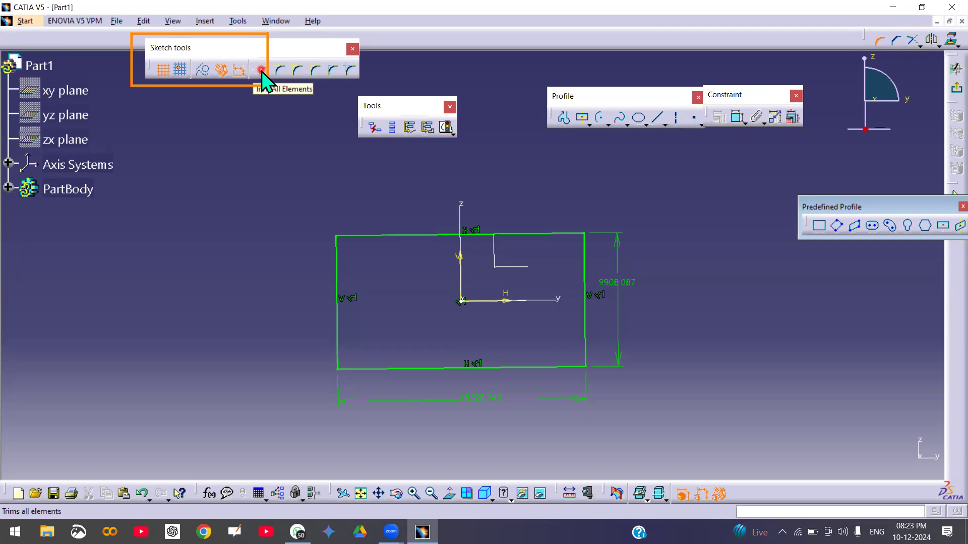
left_click(353, 263)
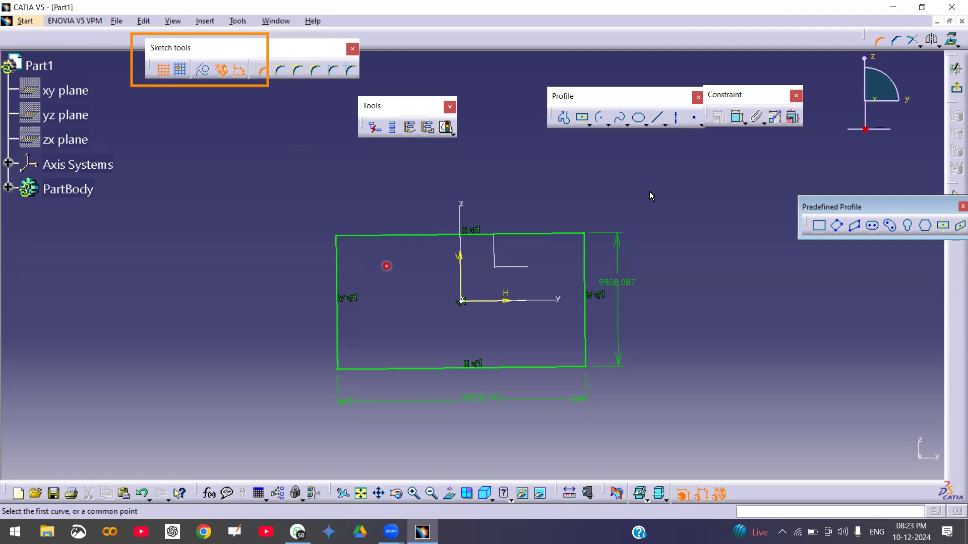
left_click(337, 268)
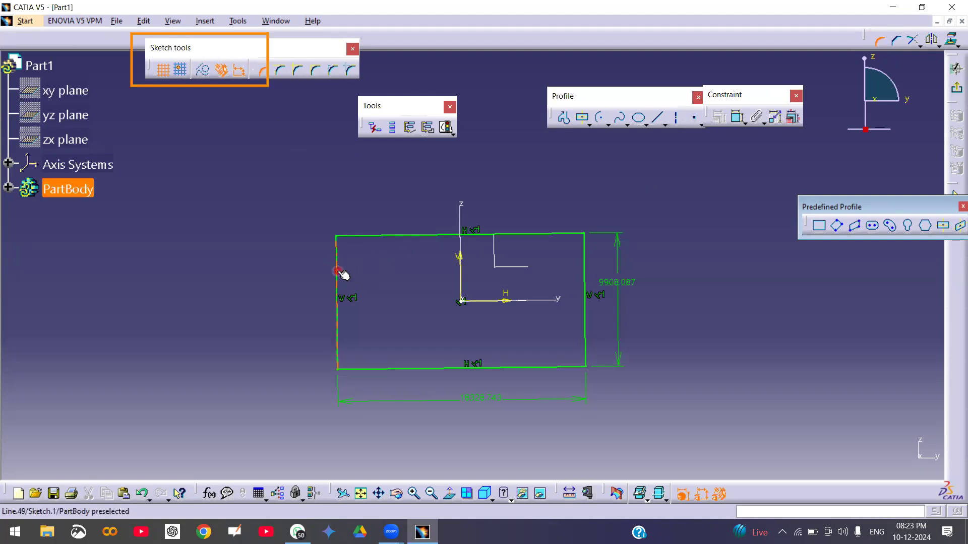
left_click(361, 236)
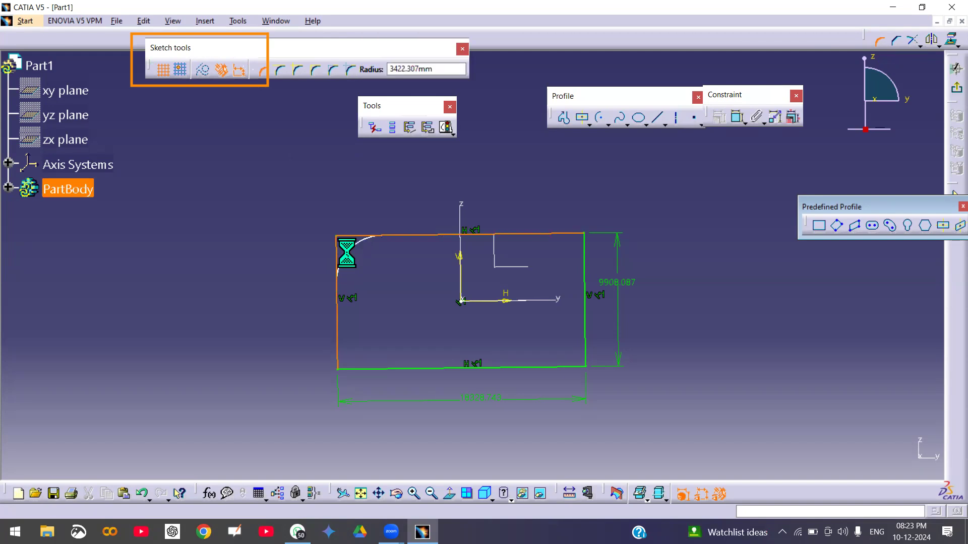
Round the rectangle's upper-right corner at a radius of about 2246 mm, converting the first selected side's length into a distance.
left_click(877, 40)
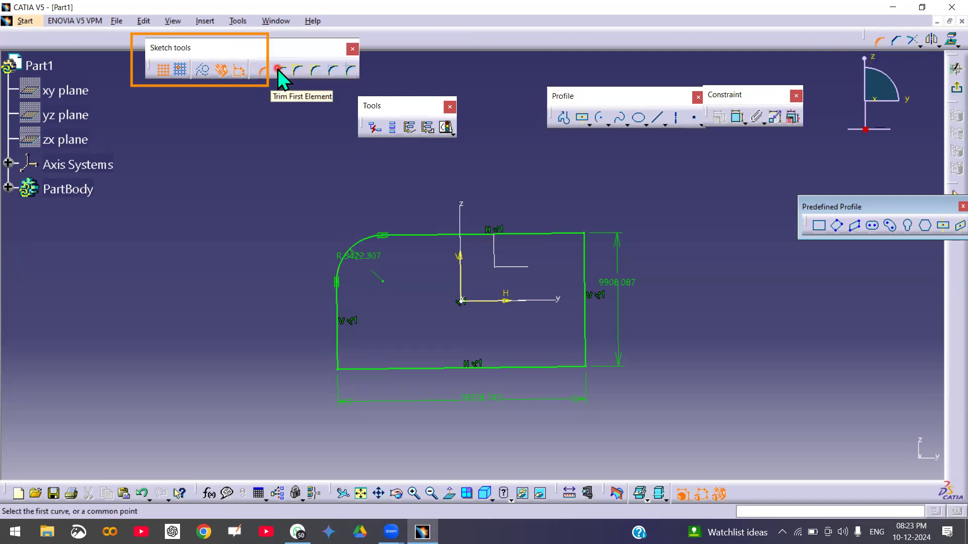
left_click(585, 258)
left_click(571, 236)
left_click(614, 293)
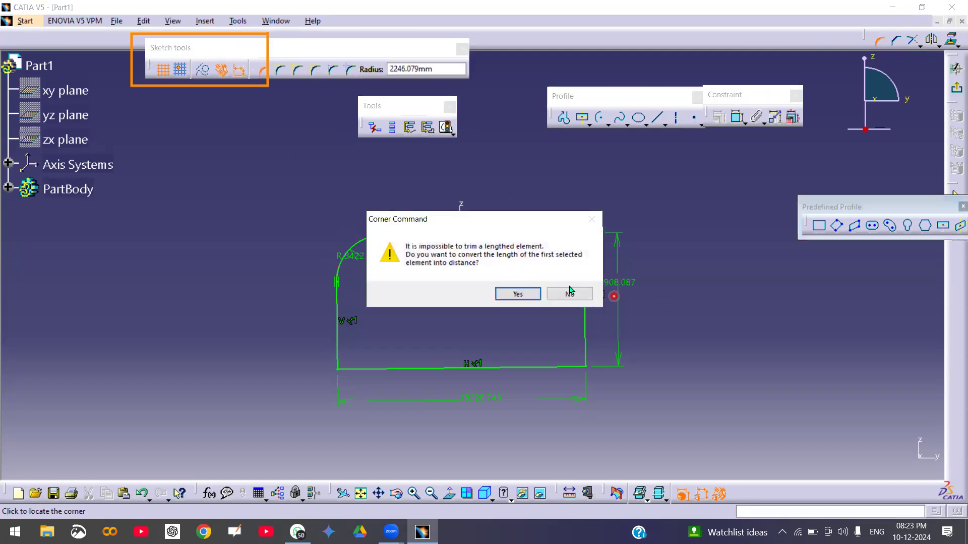
left_click(517, 294)
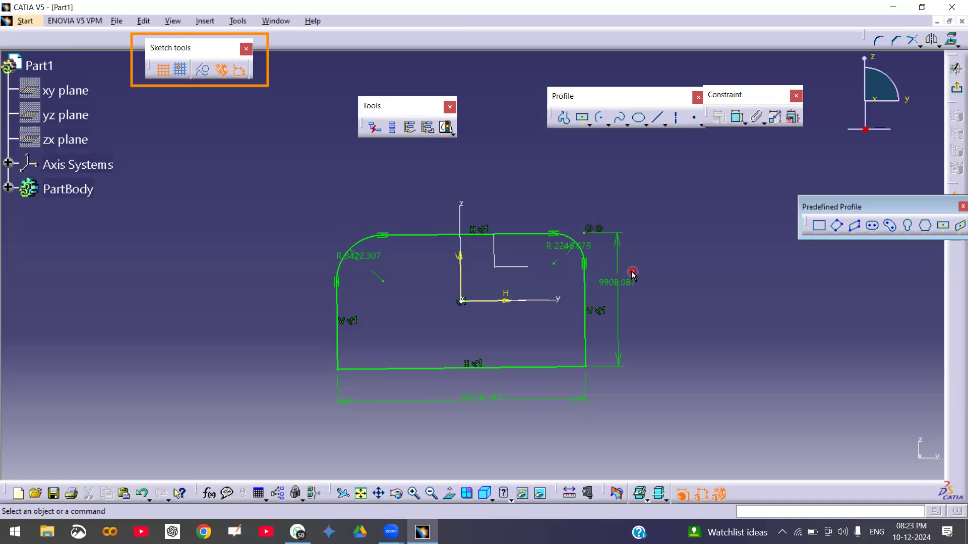
Round the rectangle's lower-left corner with Corner, trimming no elements, at a radius of about 4137 mm.
left_click(879, 41)
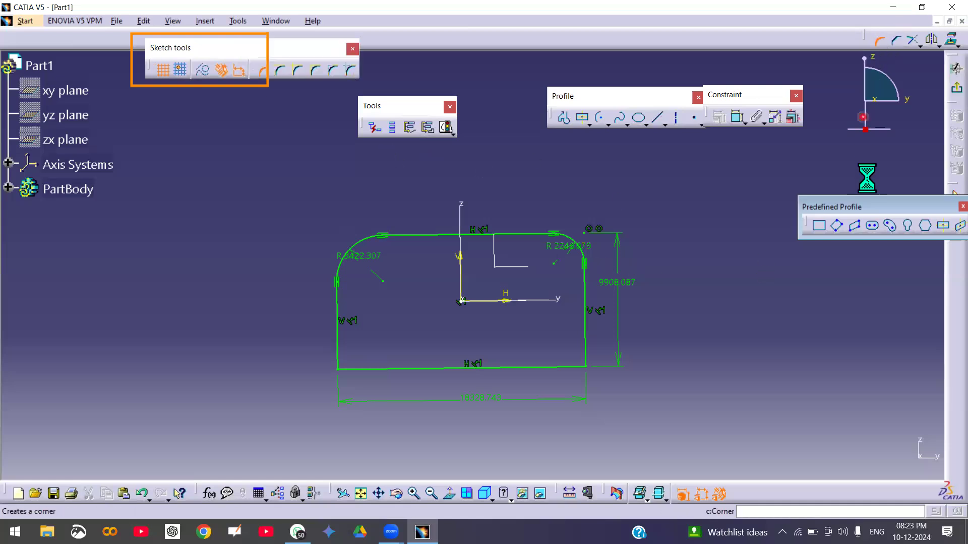
left_click(295, 71)
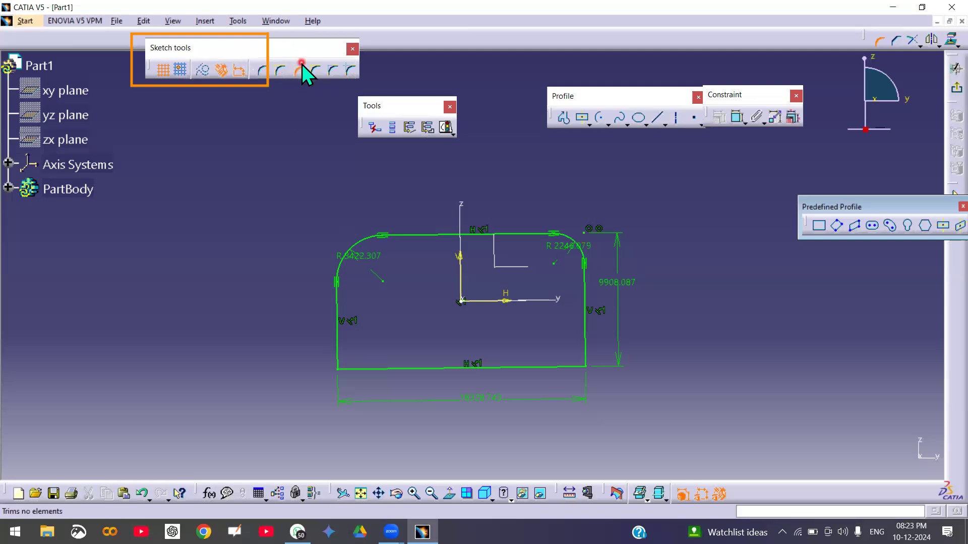
left_click(336, 340)
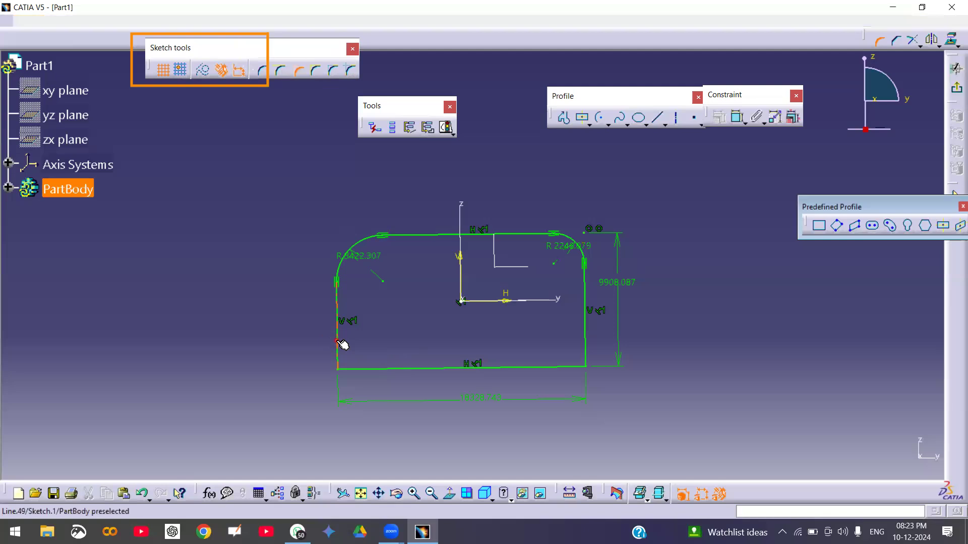
left_click(365, 368)
left_click(356, 353)
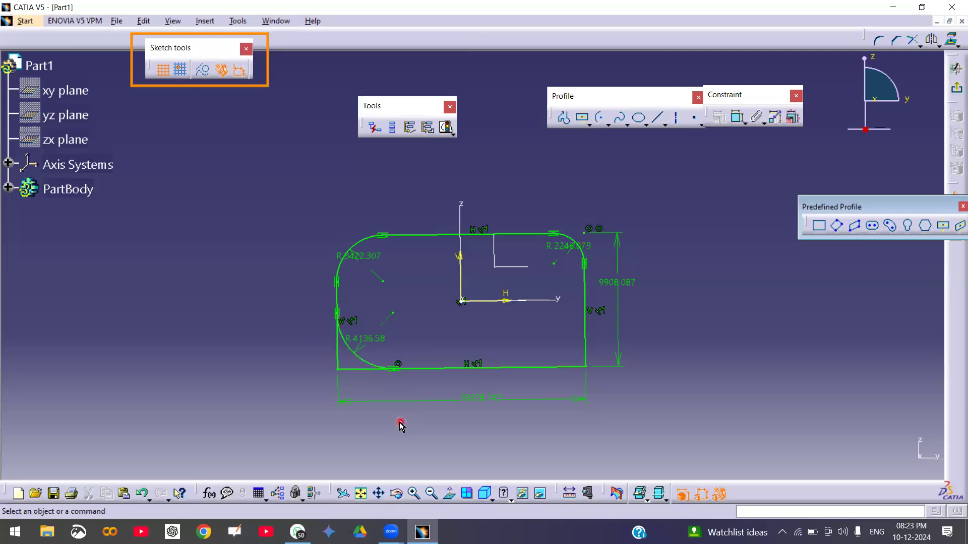
mouse_move(406, 378)
middle_mouse_down()
mouse_move(412, 333)
mouse_move(460, 344)
middle_mouse_up()
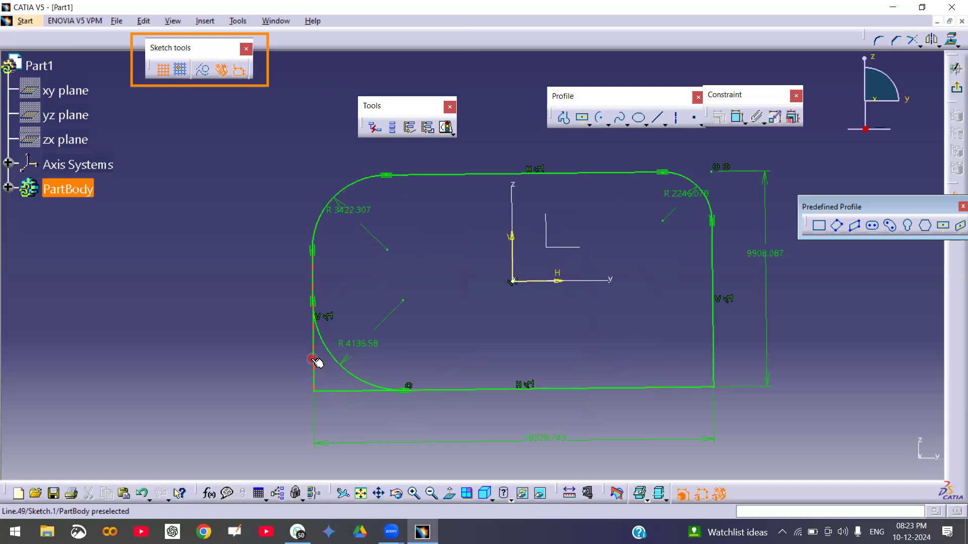
left_click(878, 40)
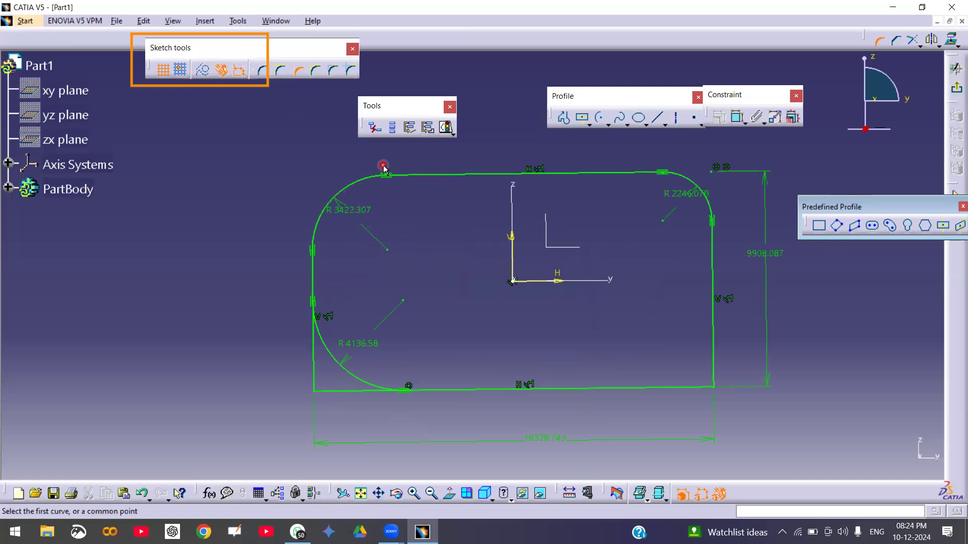
left_click(299, 71)
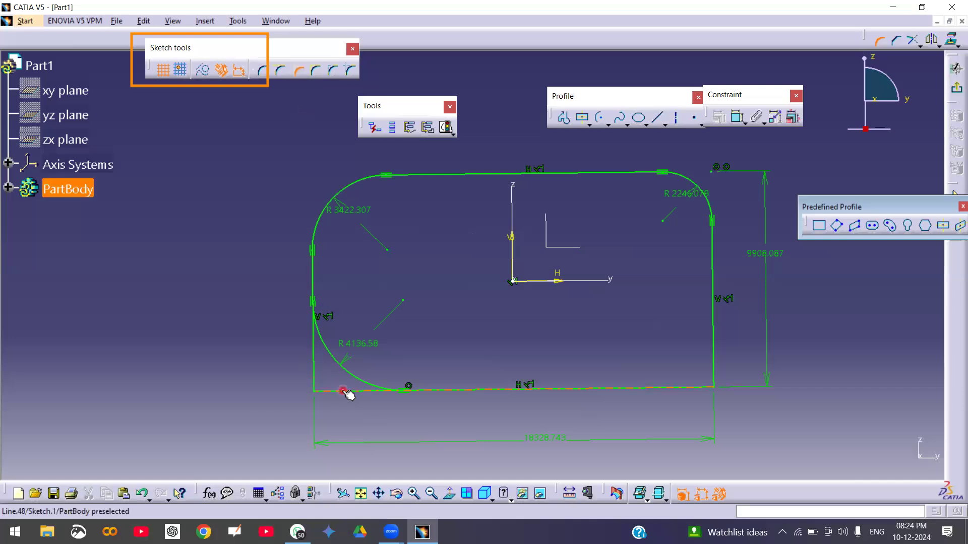
middle_click_drag(588, 202, 597, 229)
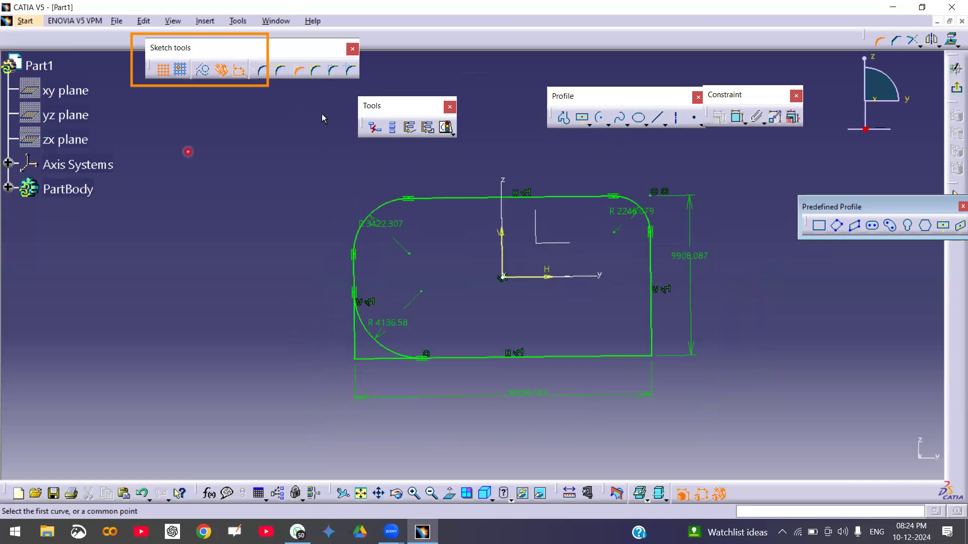
Chamfer the rectangle's lower-right corner at 45° with a length of about 3946 mm, trimming no elements.
left_click(896, 41)
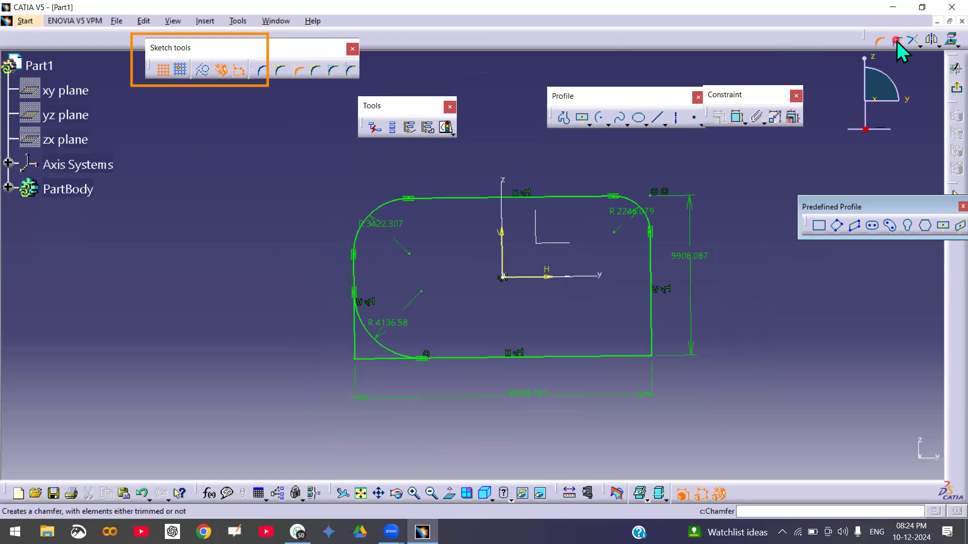
left_click(896, 41)
left_click(297, 72)
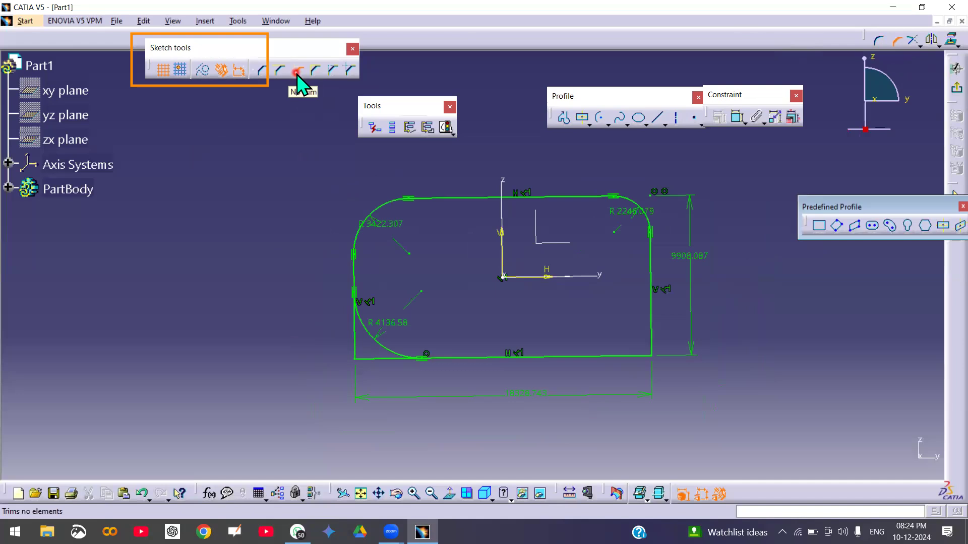
left_click(265, 69)
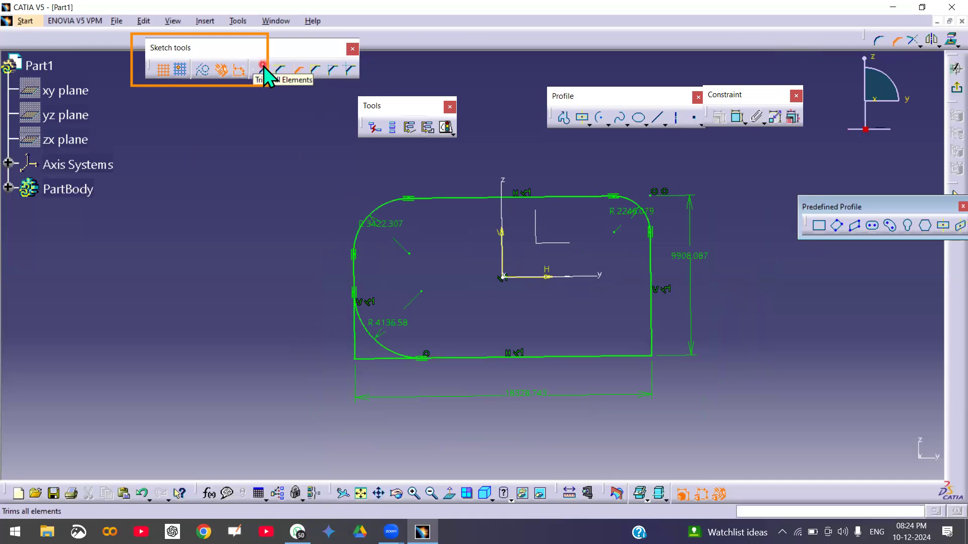
left_click(651, 329)
left_click(625, 354)
left_click(639, 332)
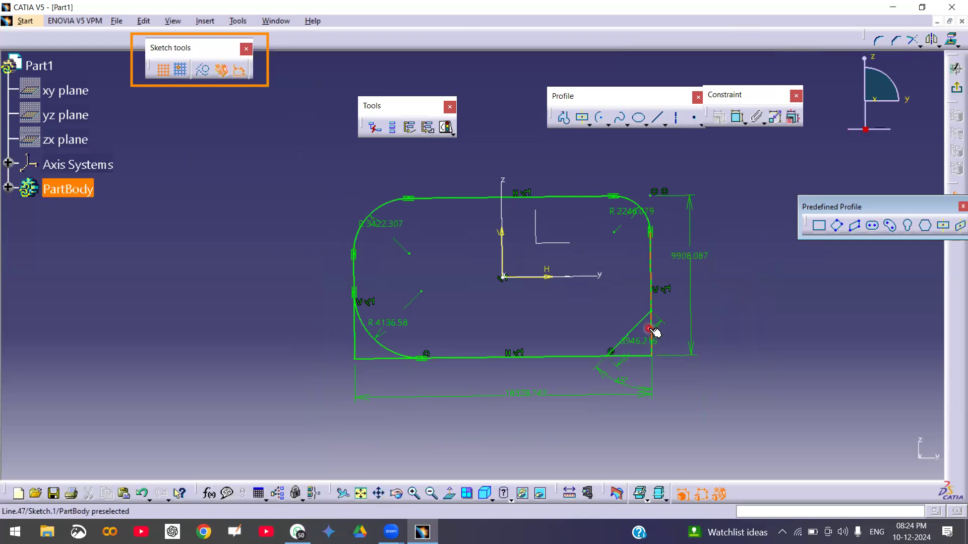
Remove the lower-left corner arc and chamfer that corner at 45°, trimming all elements, with a length of about 3357 mm.
right_click(373, 339)
left_click(398, 308)
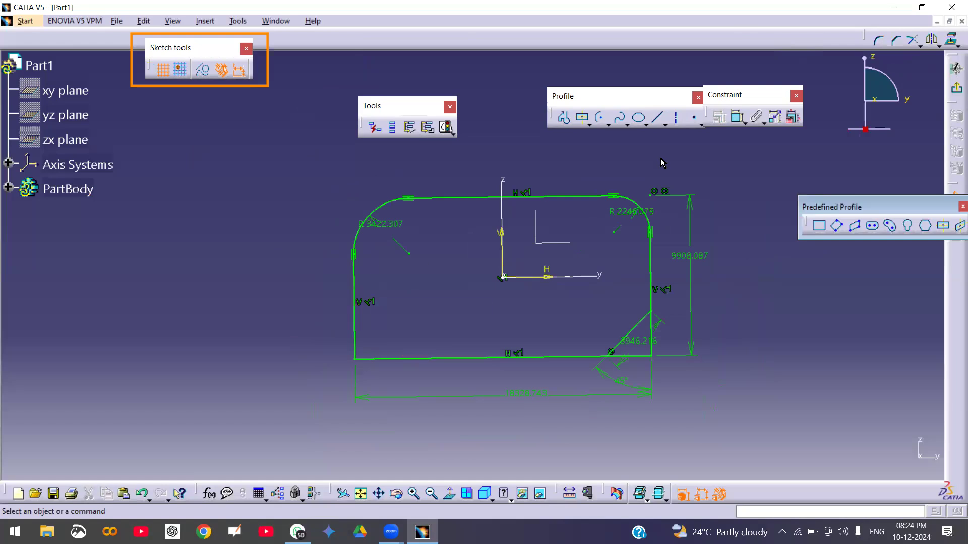
left_click(896, 40)
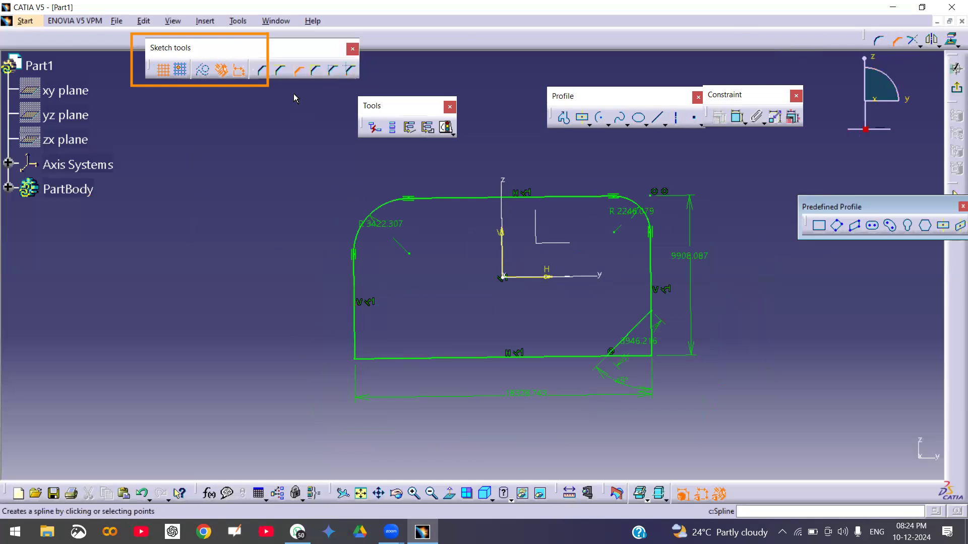
left_click(261, 71)
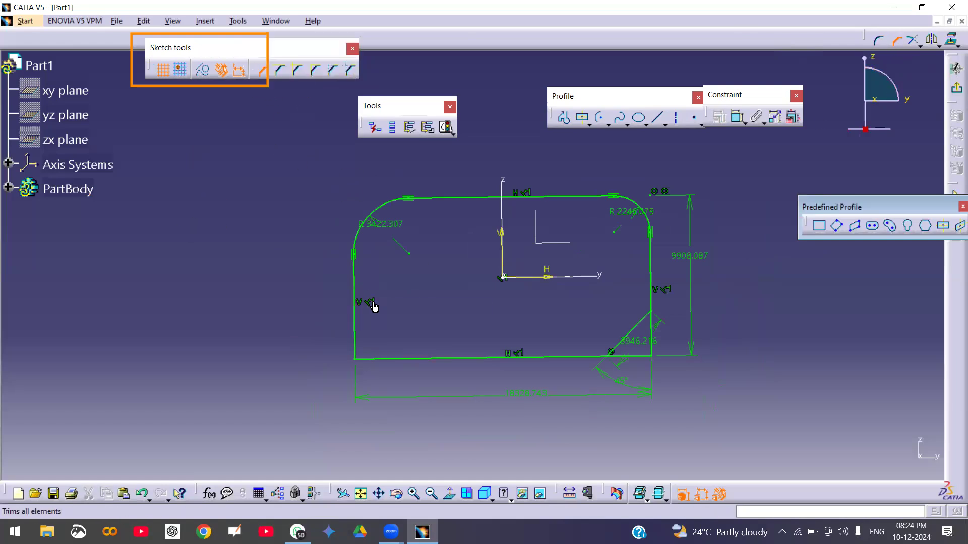
left_click(355, 331)
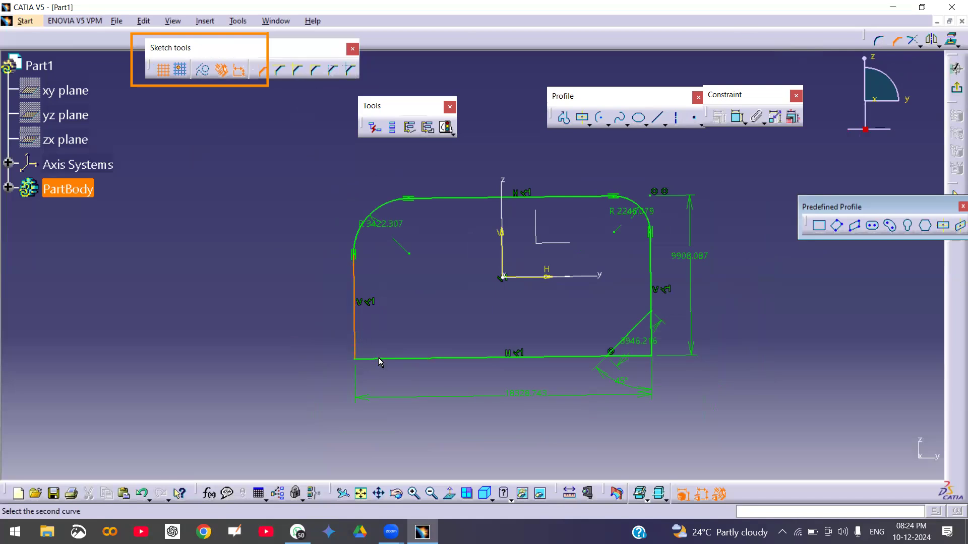
left_click(381, 359)
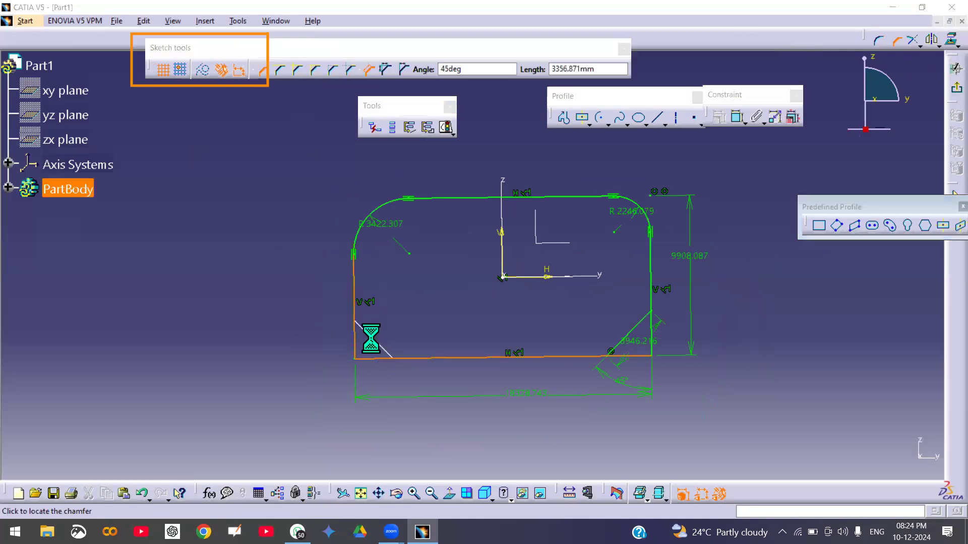
left_click(520, 294)
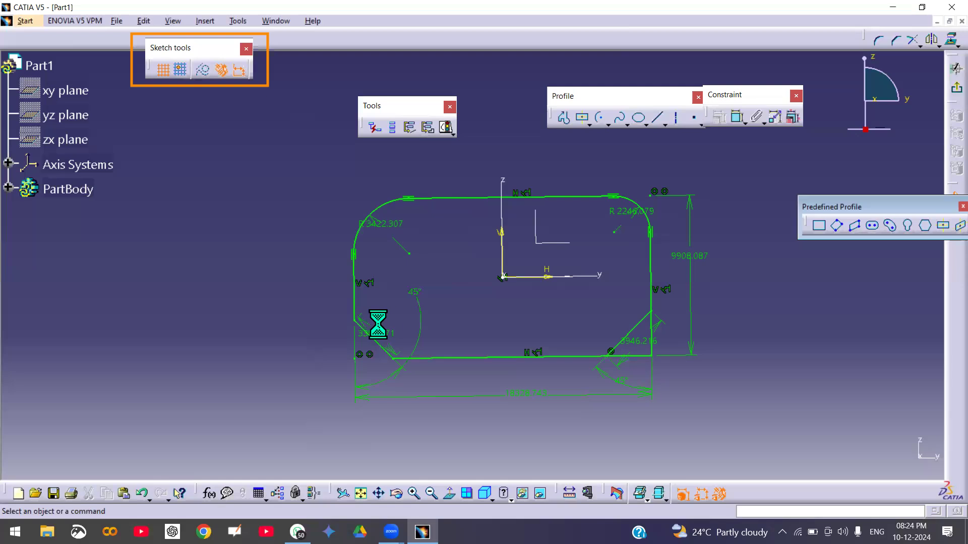
Delete the entire rounded and chamfered rectangle with all its dimensions.
middle_click_drag(453, 370, 373, 334)
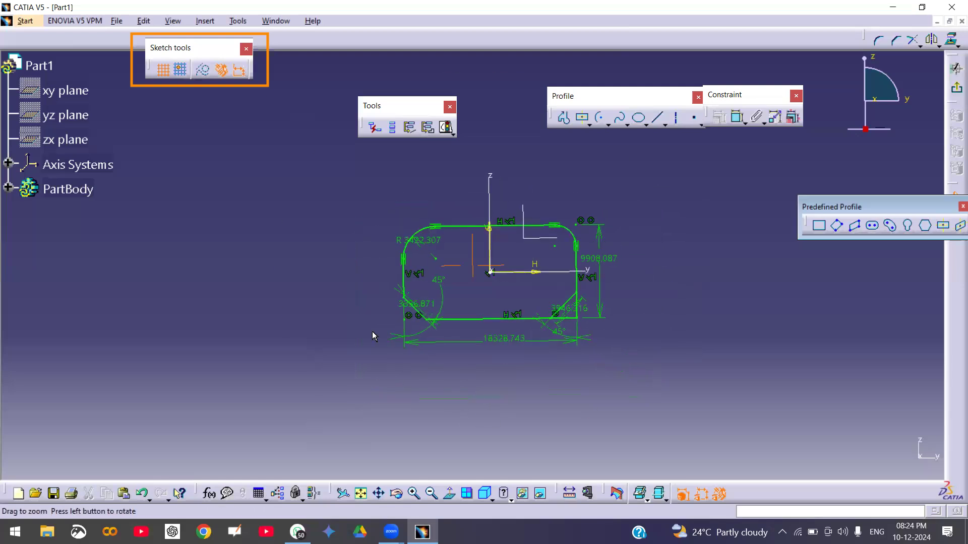
left_click_drag(317, 202, 714, 463)
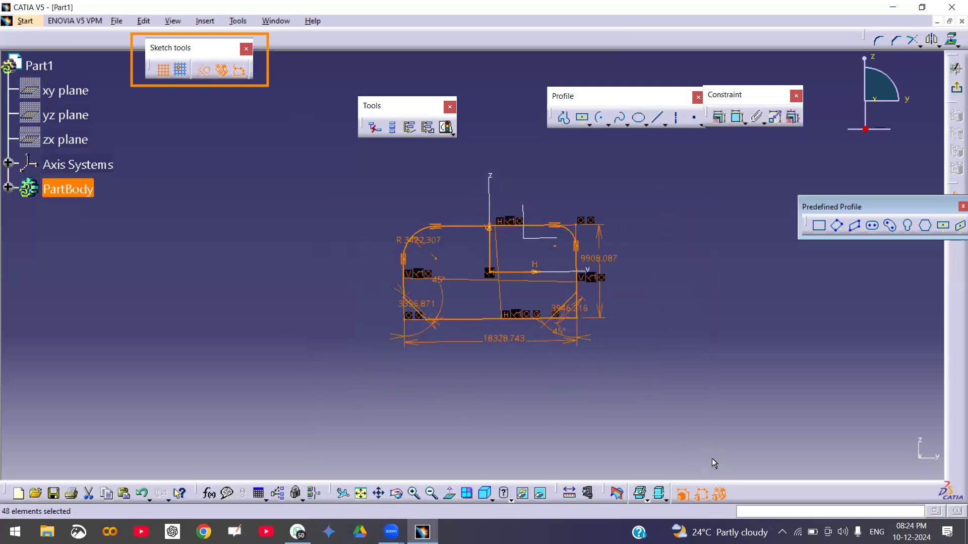
key("Delete")
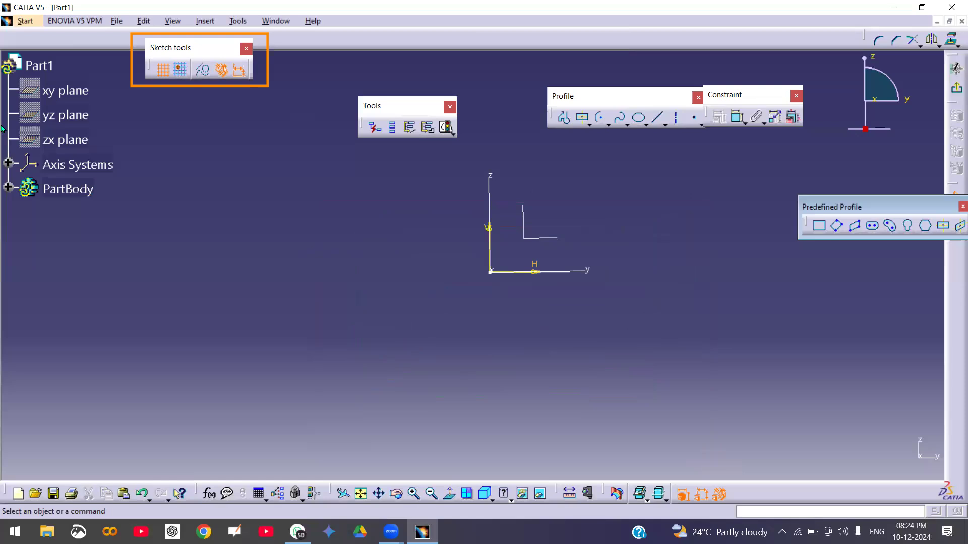
Draw a new centered rectangle with its centre on the origin.
left_click(582, 121)
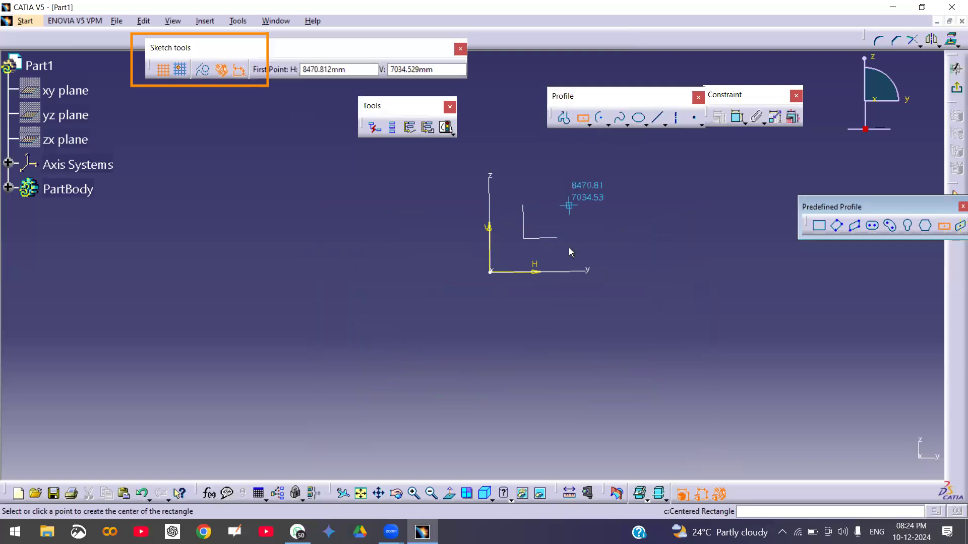
left_click(490, 272)
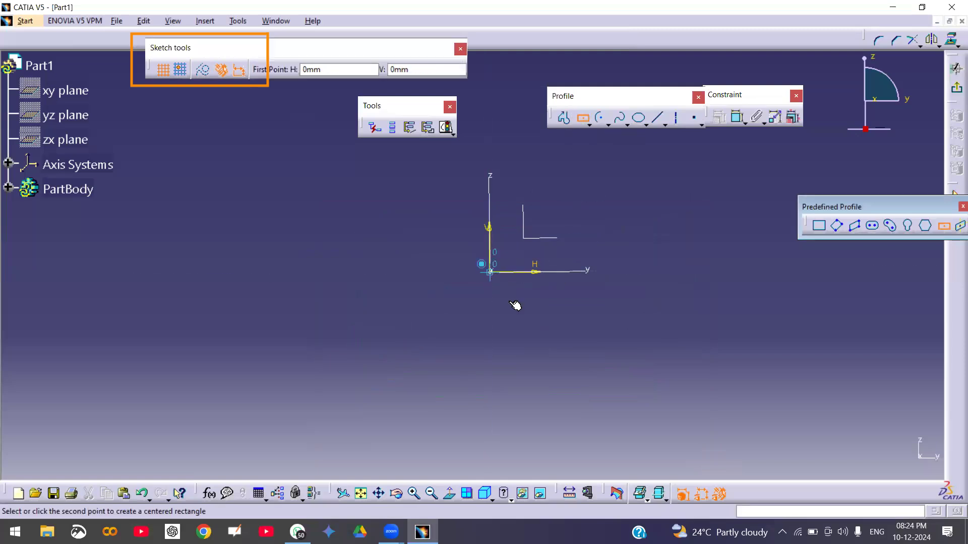
left_click(595, 345)
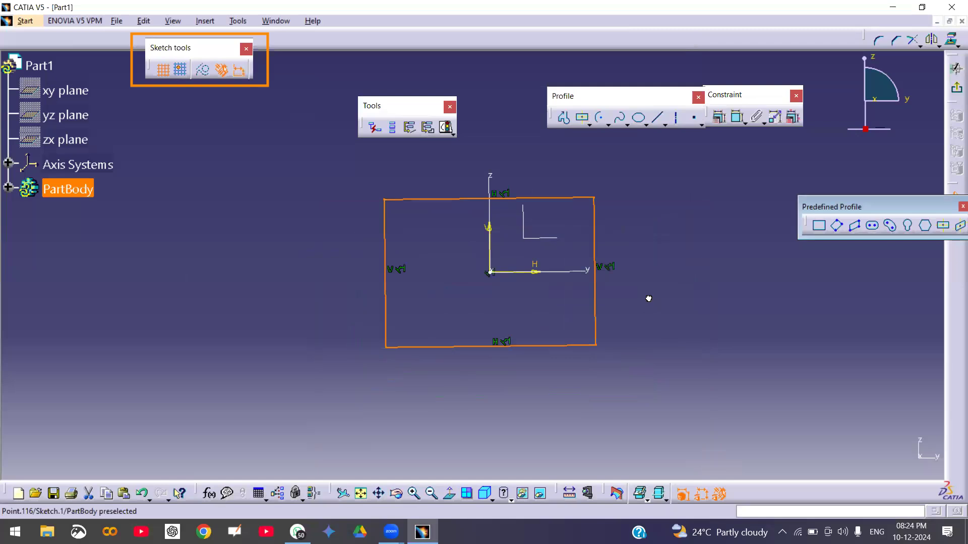
Round the new rectangle's upper-right corner, trimming all elements, at a radius of about 5116 mm.
left_click(878, 40)
left_click(594, 237)
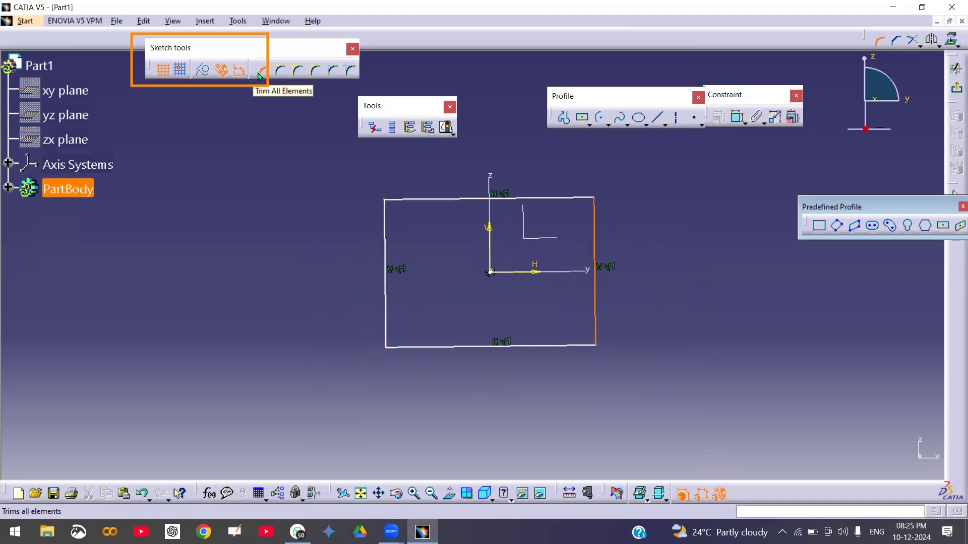
left_click(555, 199)
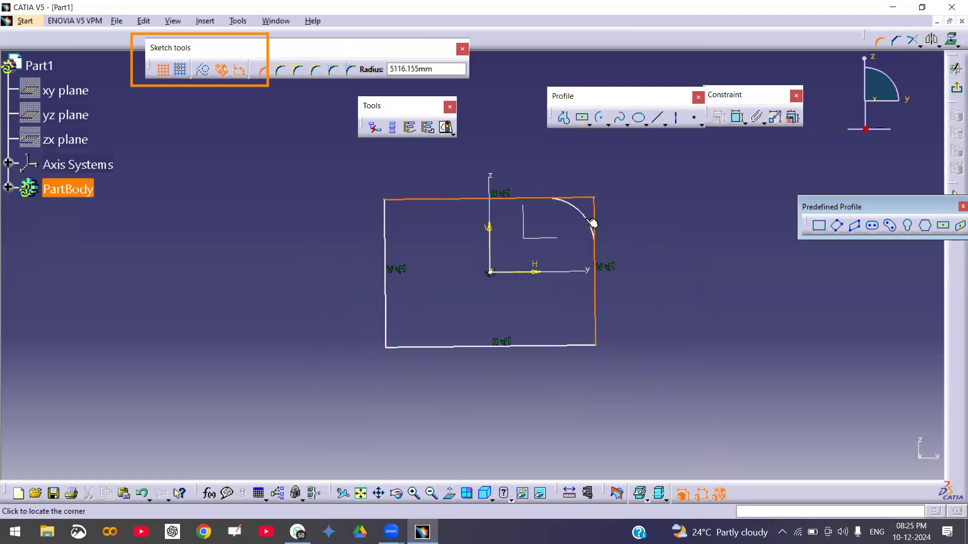
left_click(575, 213)
mouse_move(661, 222)
middle_mouse_down()
mouse_move(608, 257)
mouse_move(613, 236)
middle_mouse_up()
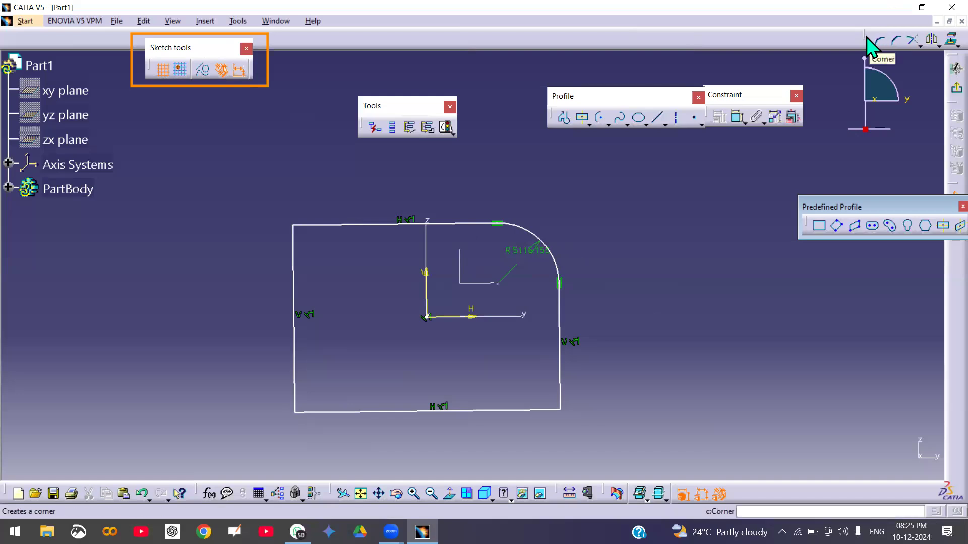
Detach the Relimitations tools as a floating set and extend the rectangle's right side upward beyond the top side with Trim.
left_click(920, 47)
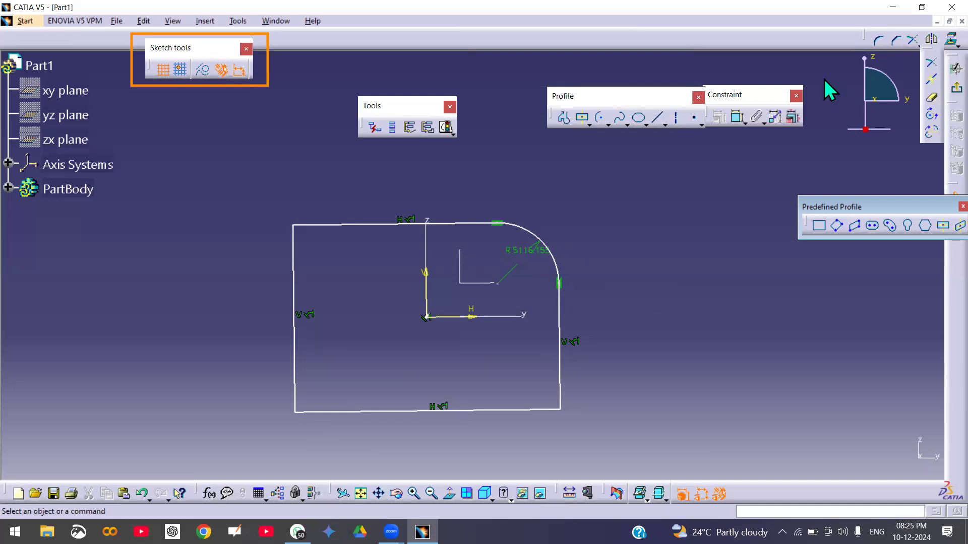
left_click_drag(258, 157, 214, 118)
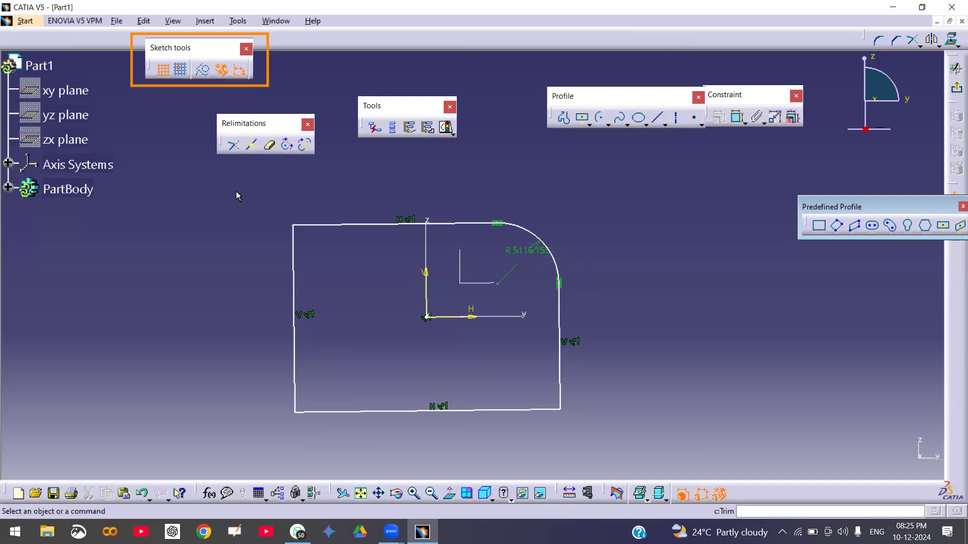
left_click(236, 146)
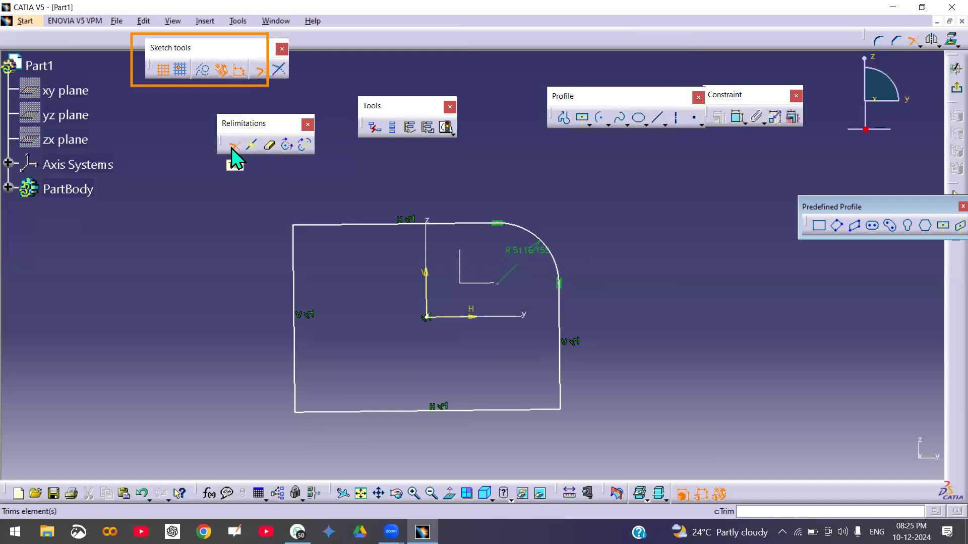
left_click(560, 335)
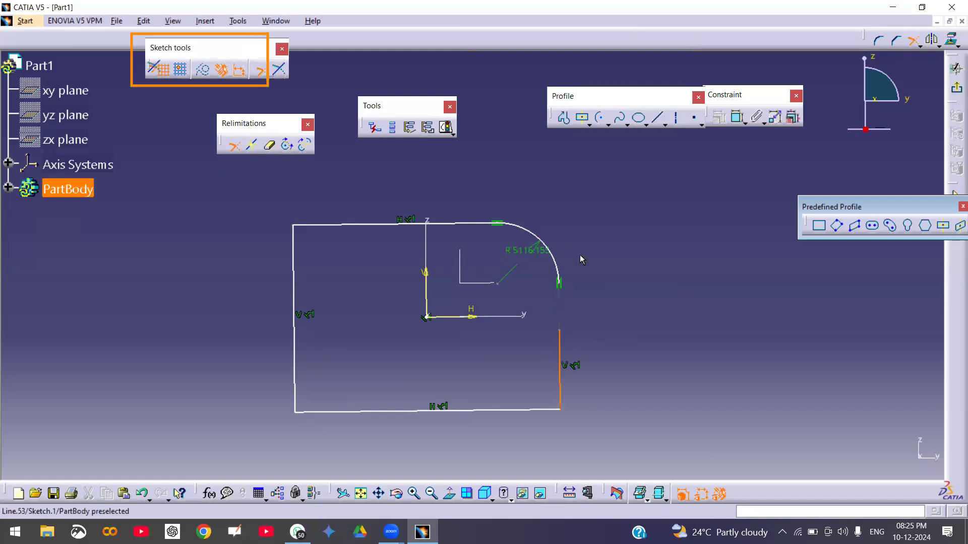
left_click(562, 146)
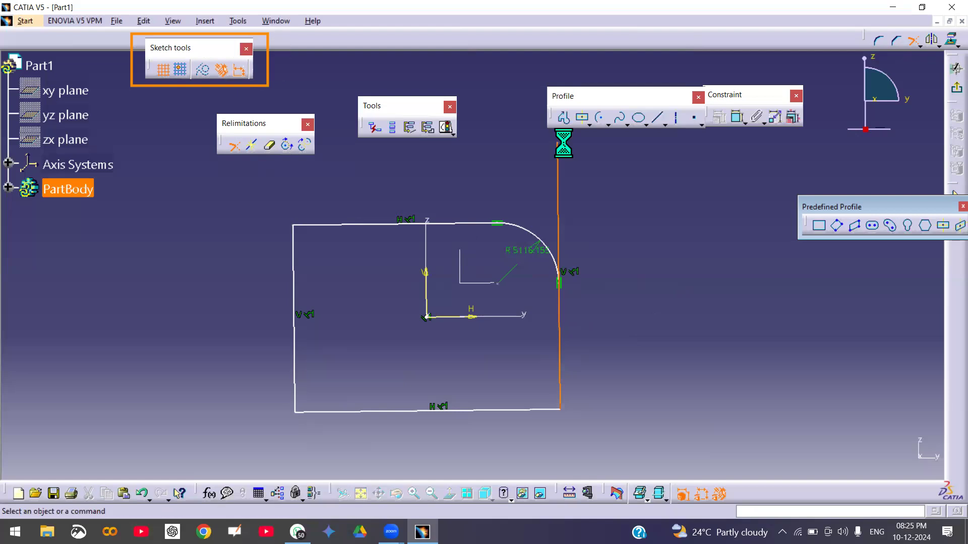
Extend the rectangle's top side rightward beyond the extended right side with Trim.
left_click(234, 146)
left_click(399, 224)
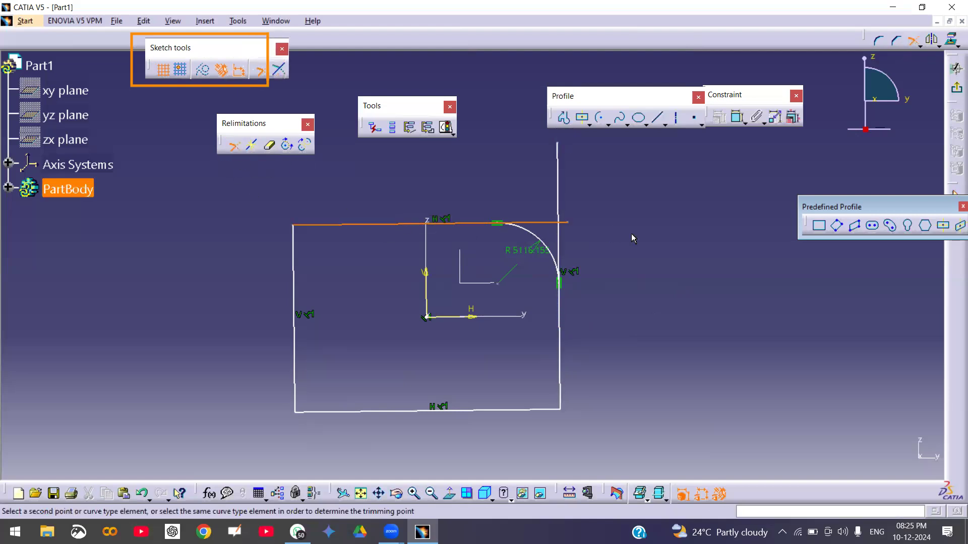
left_click(641, 223)
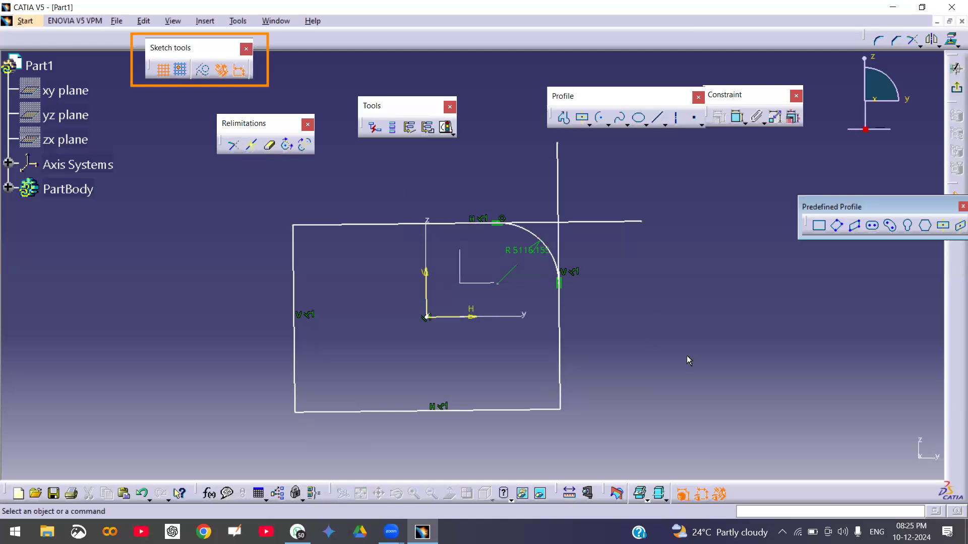
Remove the parts of the rectangle's right and top sides that overhang the upper-right corner with Quick Trim.
left_click(269, 147)
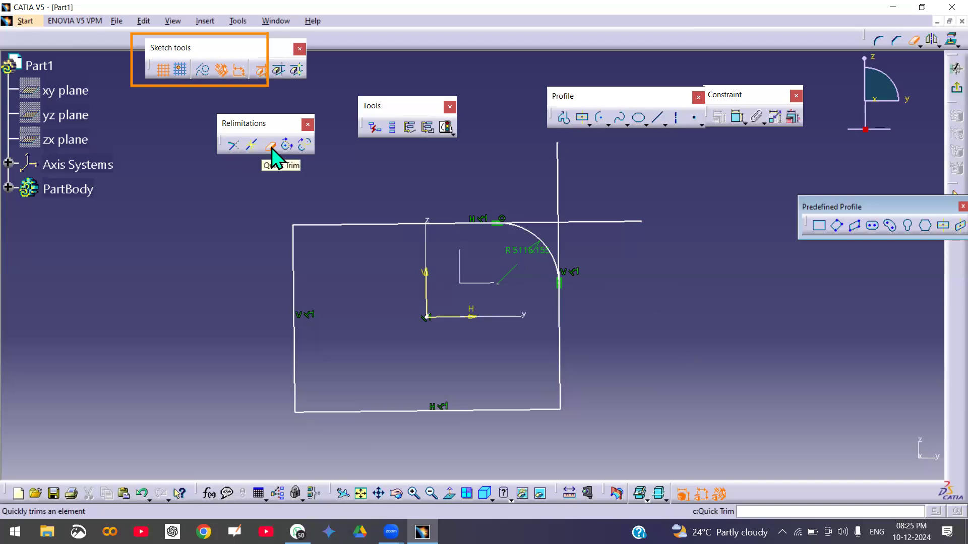
left_click(557, 202)
left_click(587, 221)
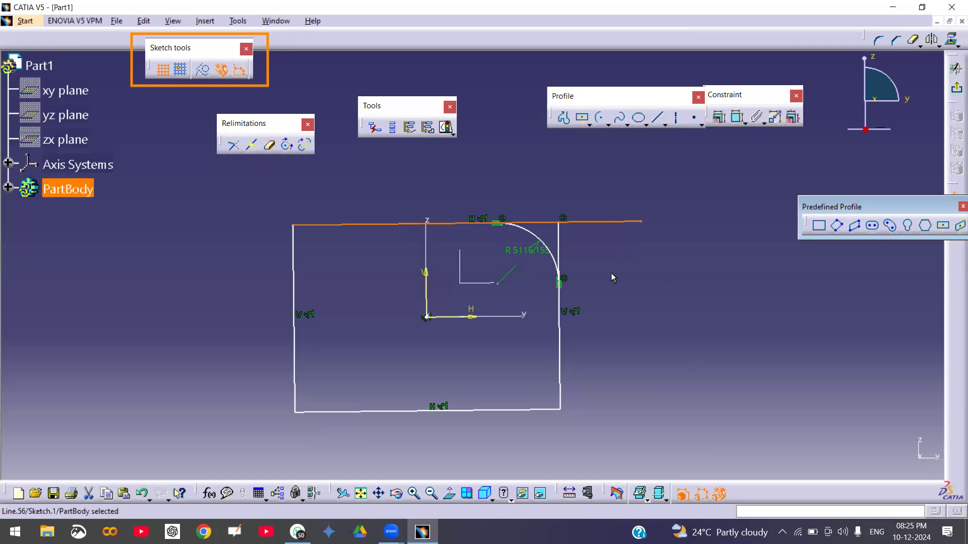
left_click(272, 145)
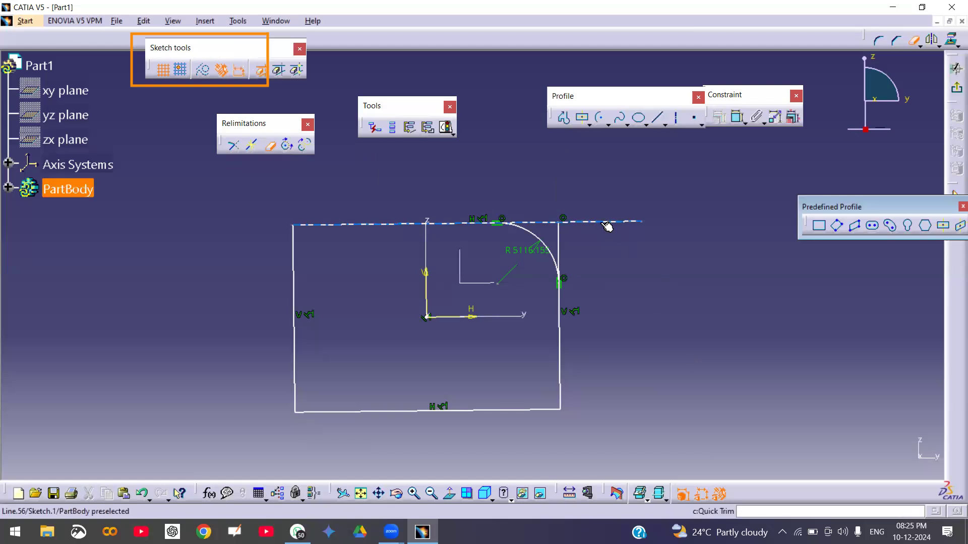
left_click(605, 222)
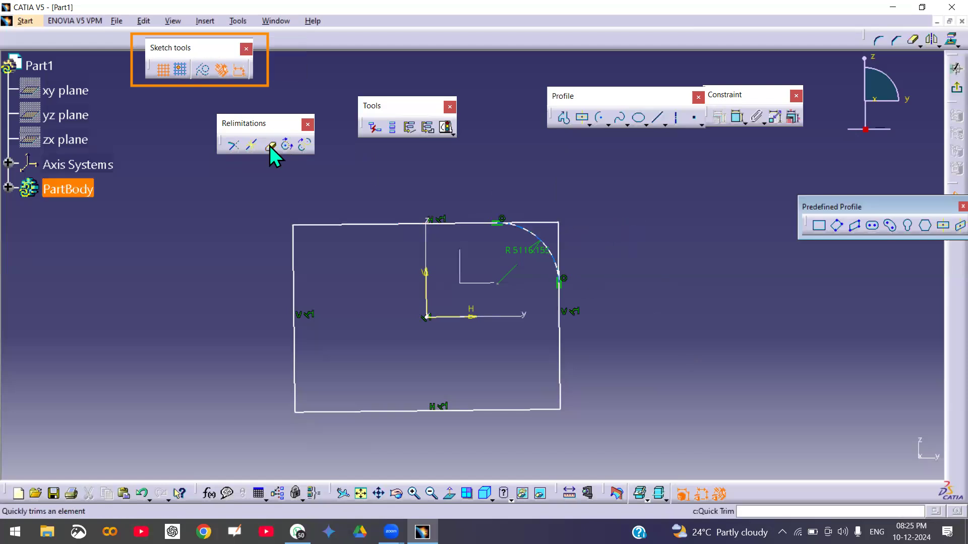
Extend the rectangle's left side below the bottom side with Trim, and remove that overhang with Quick Trim.
left_click(235, 146)
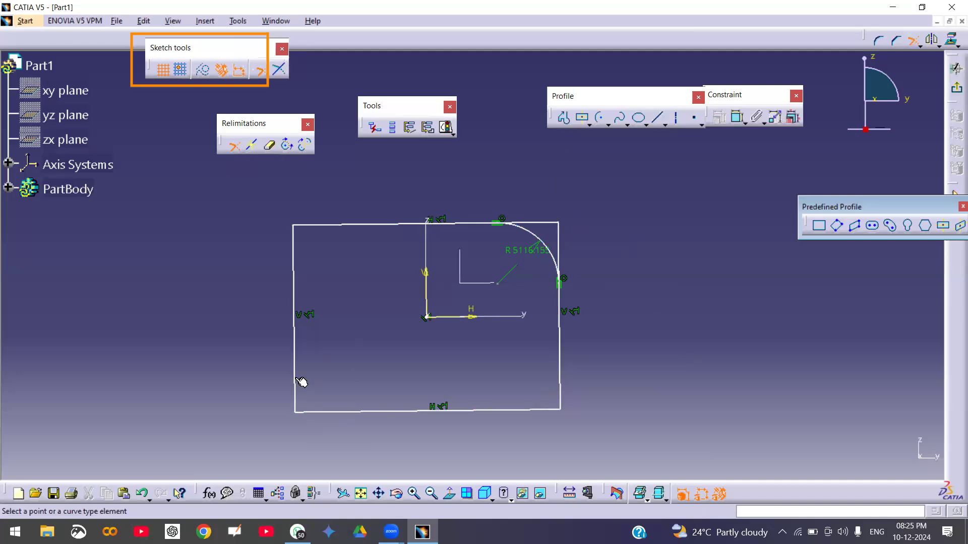
left_click(301, 384)
left_click(298, 452)
middle_click_drag(315, 421, 321, 370)
left_click(271, 146)
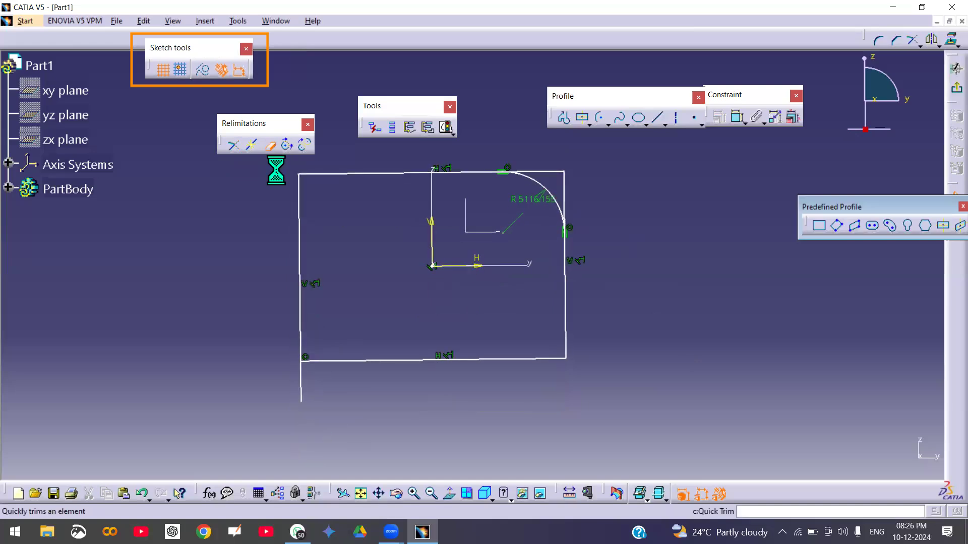
left_click(303, 381)
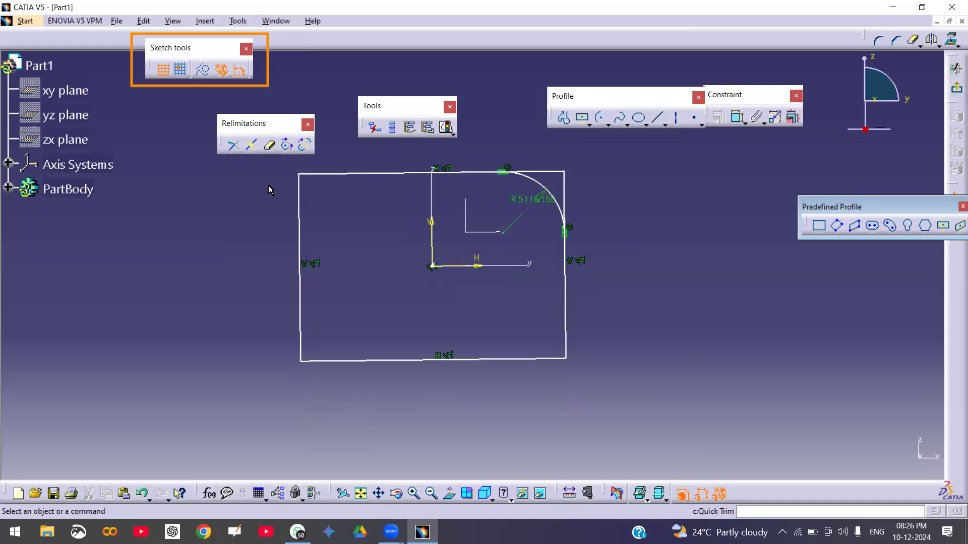
Select the whole rounded rectangle with its constraints and delete it from the sketch.
mouse_move(350, 306)
middle_mouse_down()
mouse_move(373, 357)
mouse_move(367, 341)
middle_mouse_up()
left_click_drag(321, 177, 605, 401)
key("Delete")
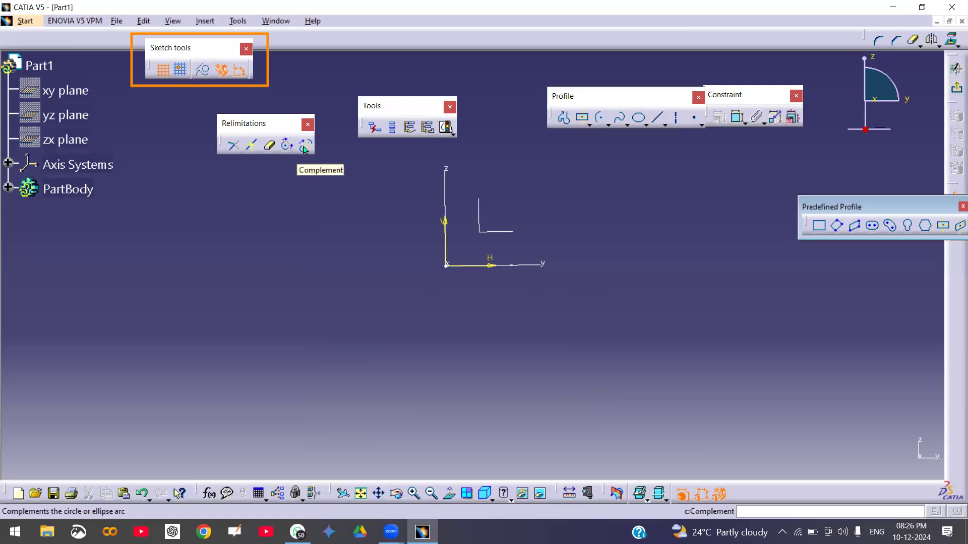
Draw an upward-bulging, roughly half-circle arc with a radius of about 14919 mm, below and to the right of the origin.
left_click(599, 117)
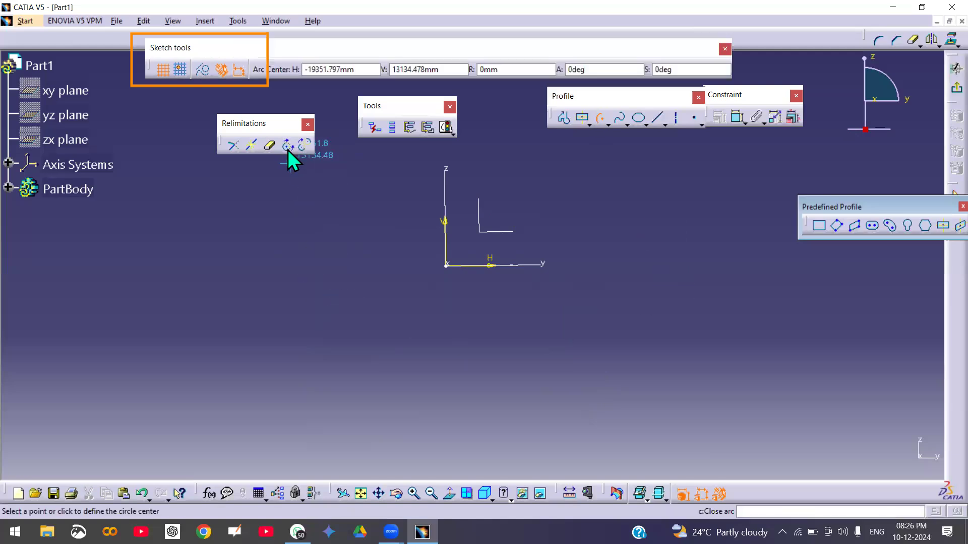
left_click(655, 374)
left_click(538, 371)
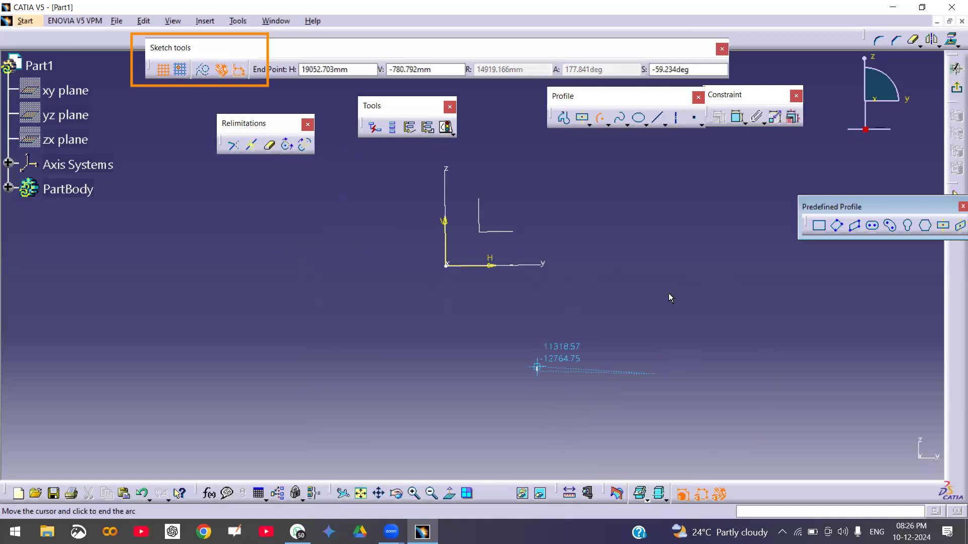
left_click(739, 382)
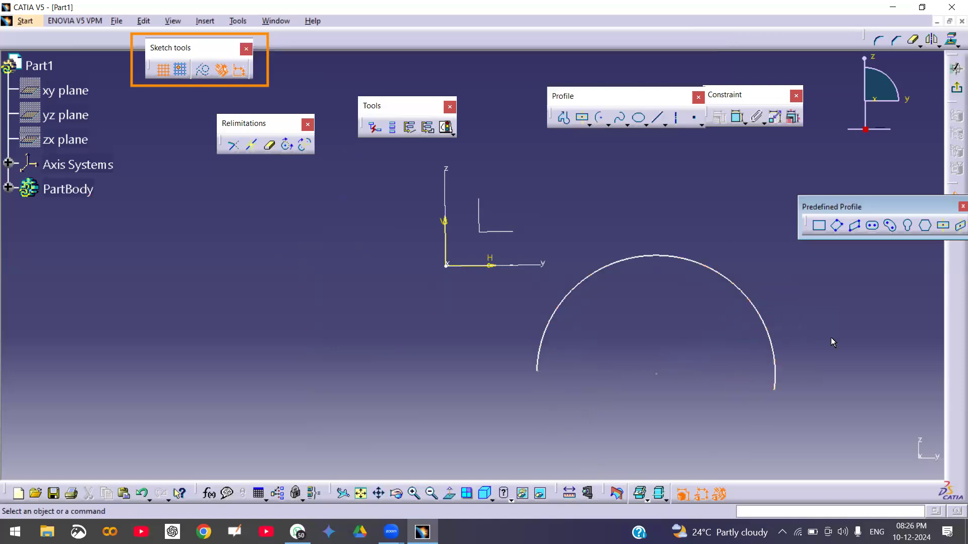
Close the half-circle arc into a full circle with the Close arc tool.
left_click(286, 147)
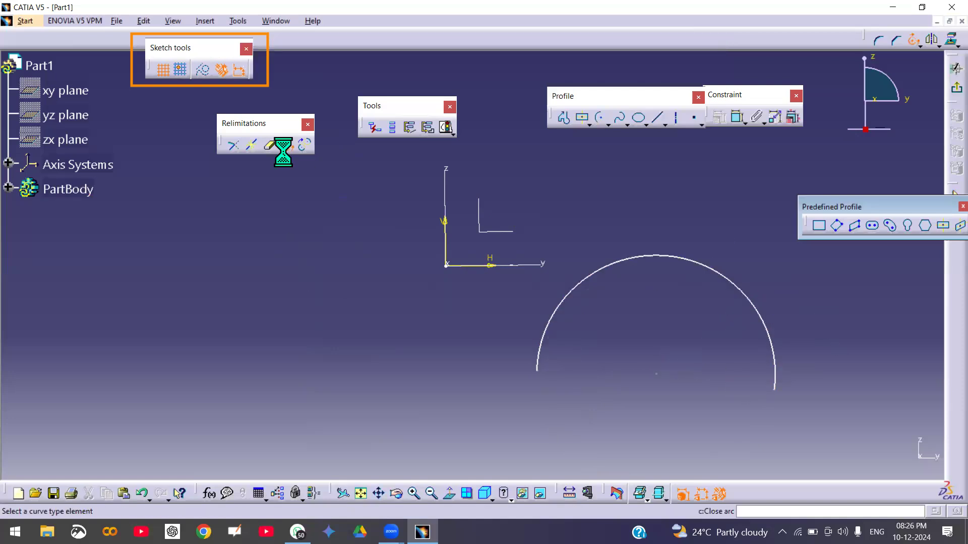
left_click(594, 281)
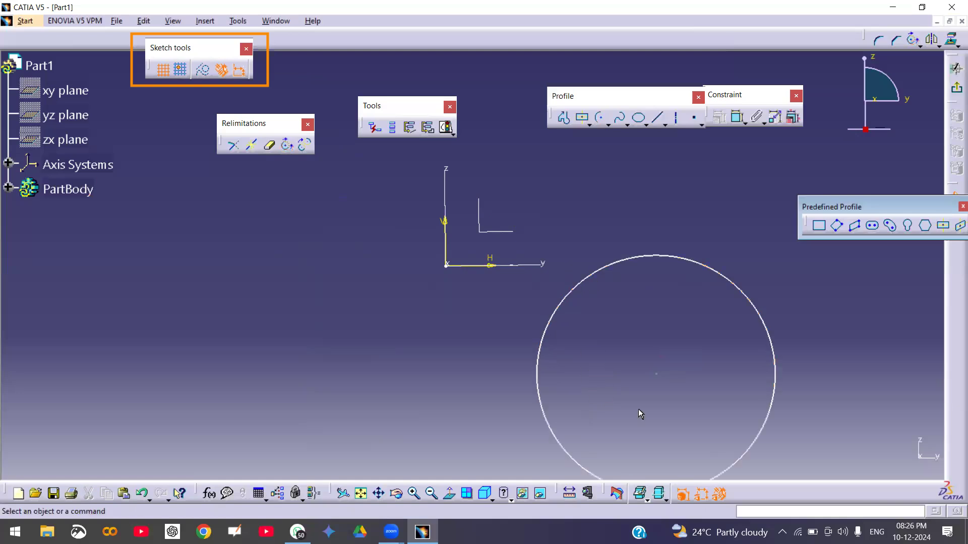
middle_click_drag(630, 370, 636, 312)
key("ctrl+z")
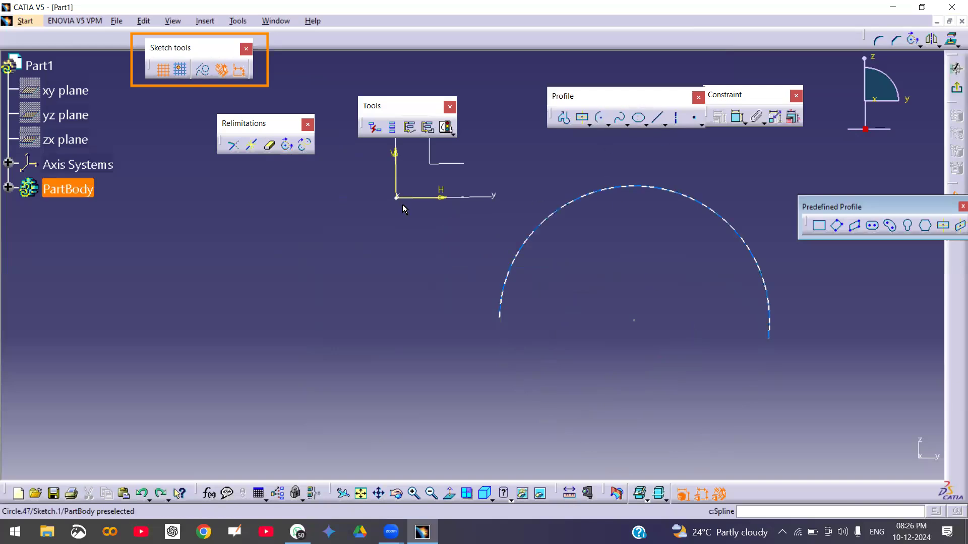
left_click(288, 147)
left_click(578, 206)
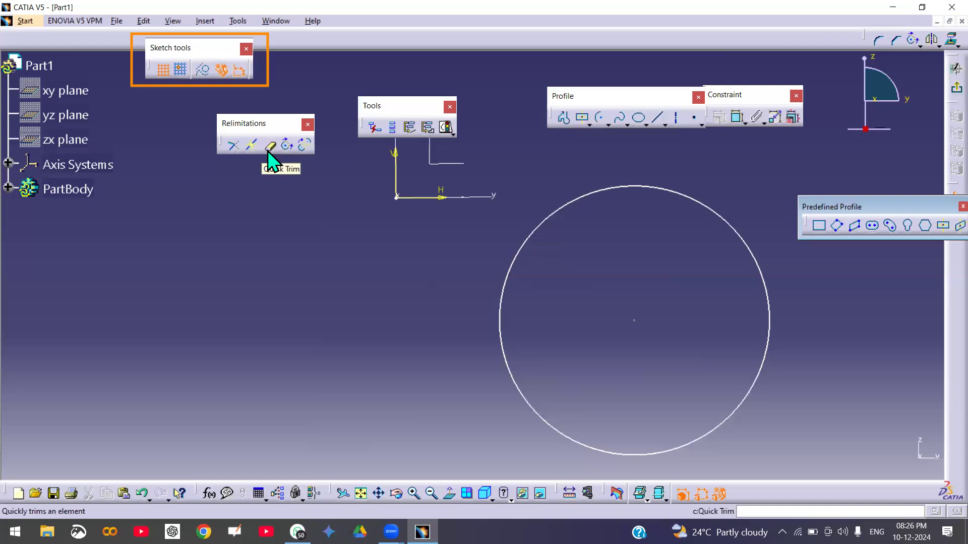
Draw a short arc with a radius of about 2062 mm in an empty area, and replace it with its complement.
left_click(600, 118)
left_click(266, 276)
left_click(260, 262)
mouse_move(316, 240)
middle_mouse_down()
mouse_move(339, 309)
mouse_move(324, 244)
mouse_move(292, 309)
mouse_move(487, 230)
mouse_move(466, 192)
middle_mouse_up()
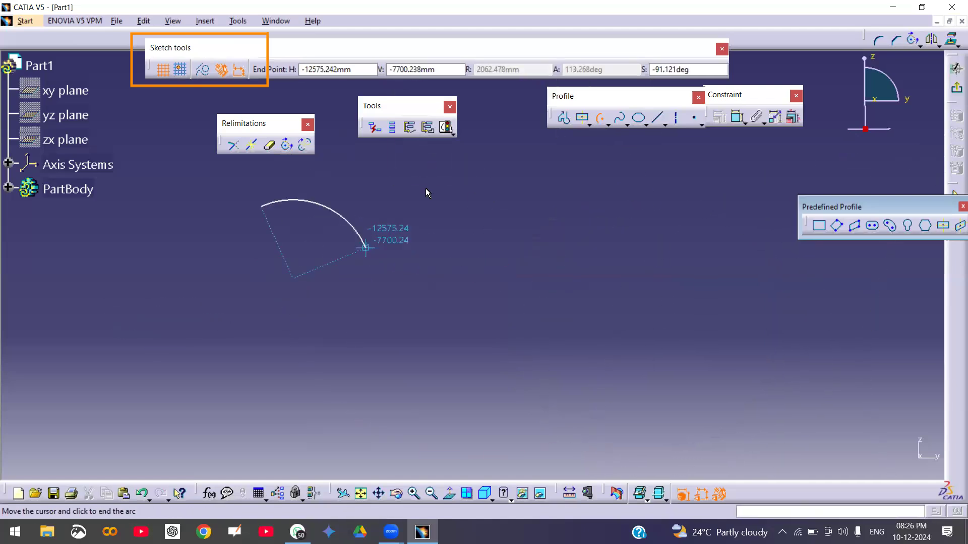
left_click(283, 202)
mouse_move(304, 231)
middle_mouse_down()
mouse_move(313, 234)
mouse_move(307, 180)
middle_mouse_up()
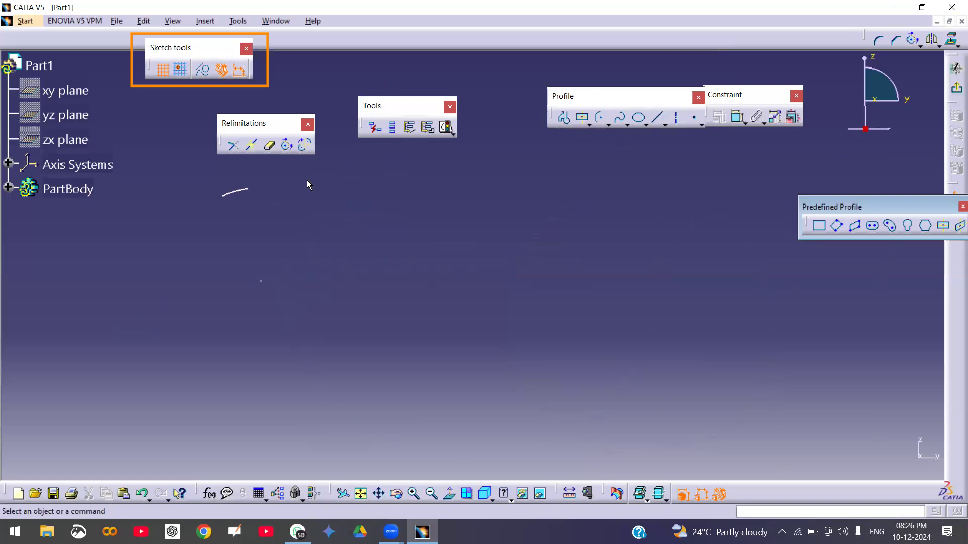
left_click(305, 147)
left_click(237, 191)
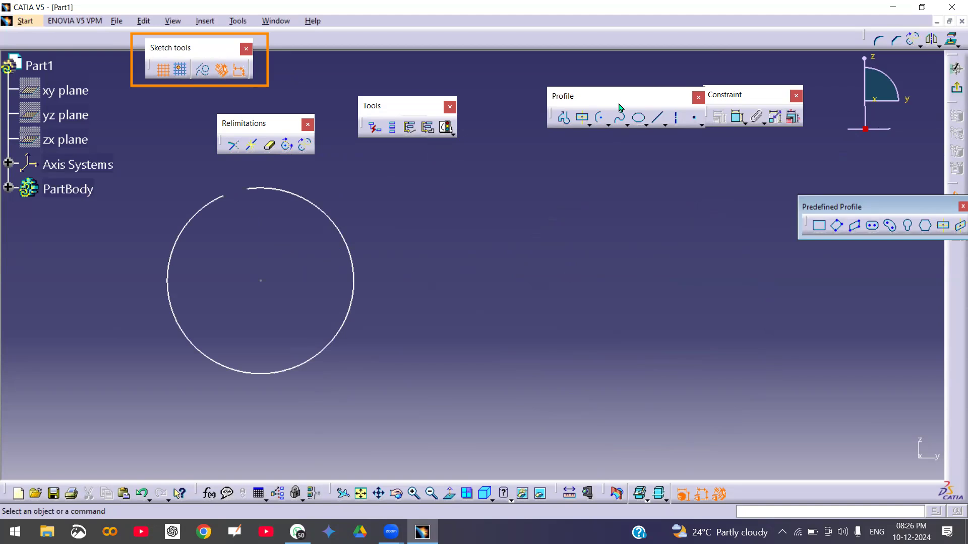
Draw a larger arc with a radius of about 3900 mm beside the near-complete small one, leaving its gap facing it.
left_click(601, 117)
scroll(558, 270, "down", 2)
left_click(583, 314)
left_click(498, 240)
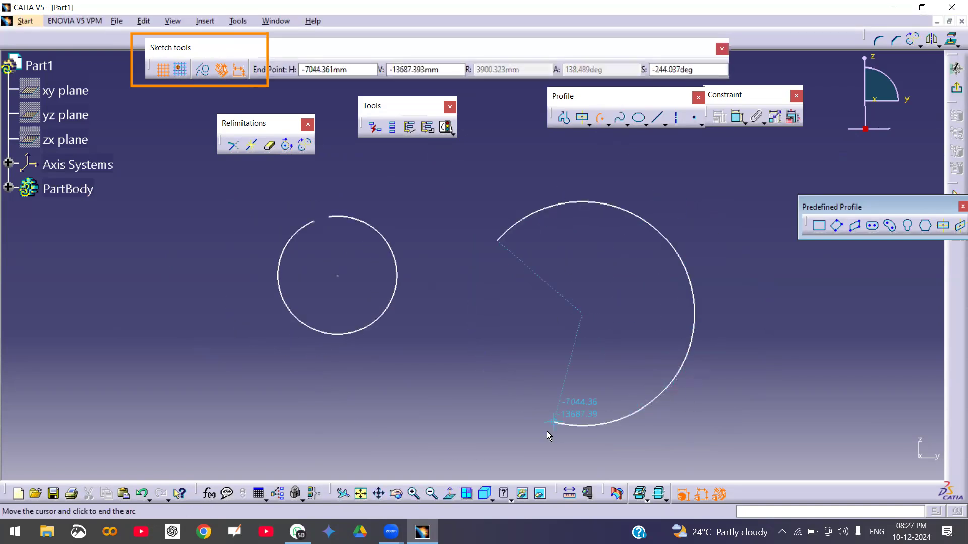
left_click(487, 374)
left_click(621, 319)
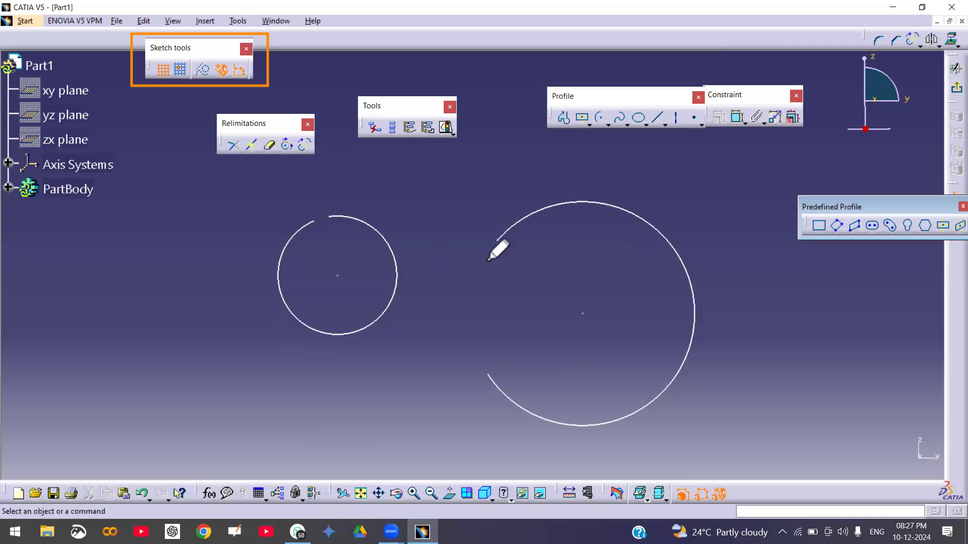
Mark the gap of the larger arc with the annotation pen and replace the arc with its complement.
mouse_move(494, 240)
left_mouse_down()
mouse_move(473, 283)
mouse_move(486, 378)
left_mouse_up()
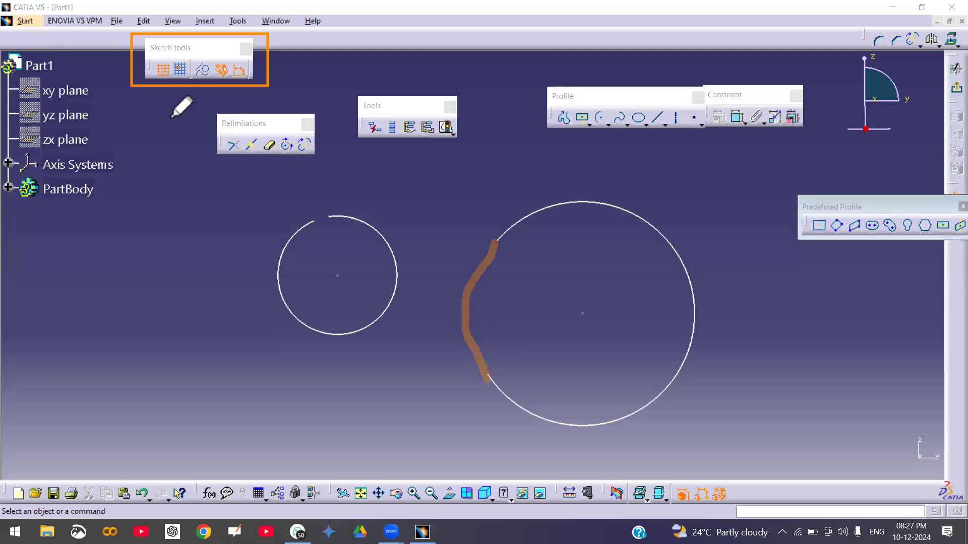
left_click(304, 145)
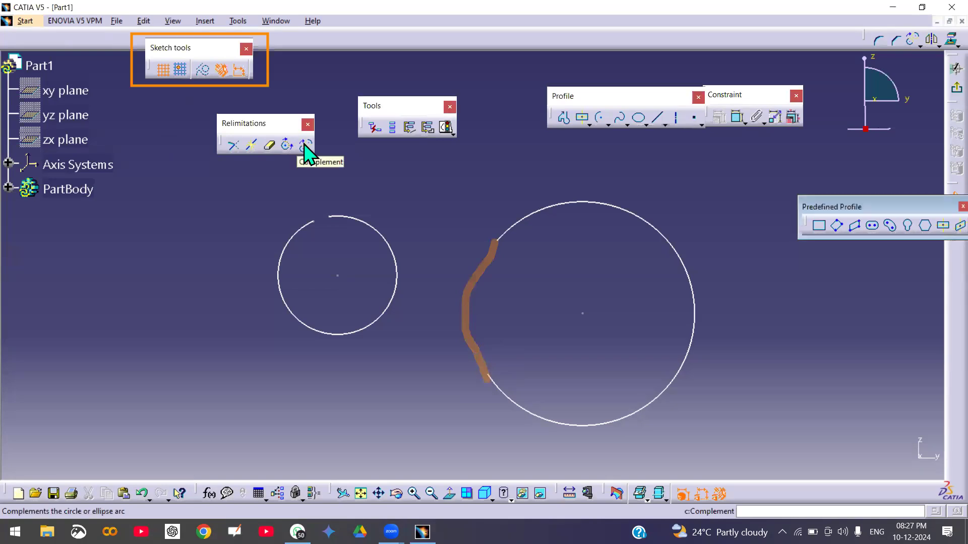
left_click(636, 214)
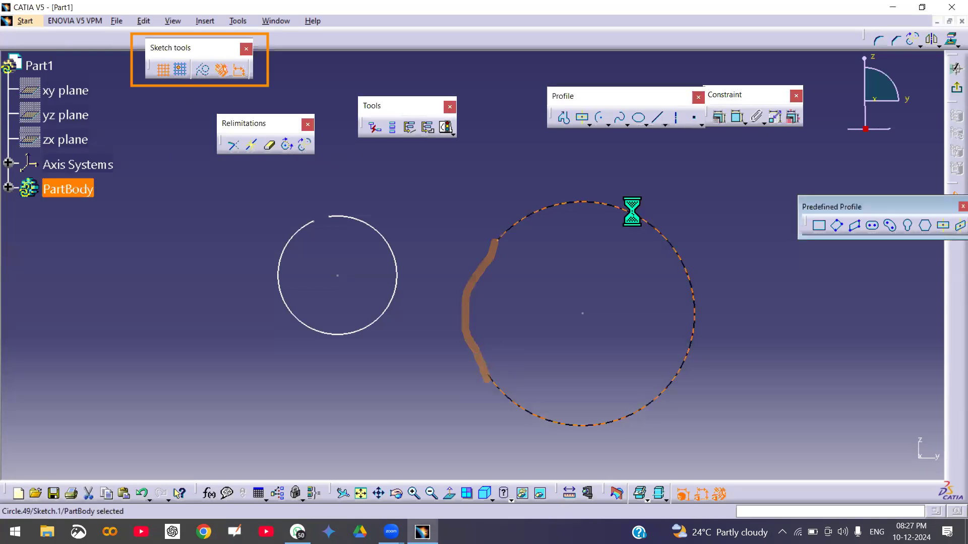
left_click(304, 145)
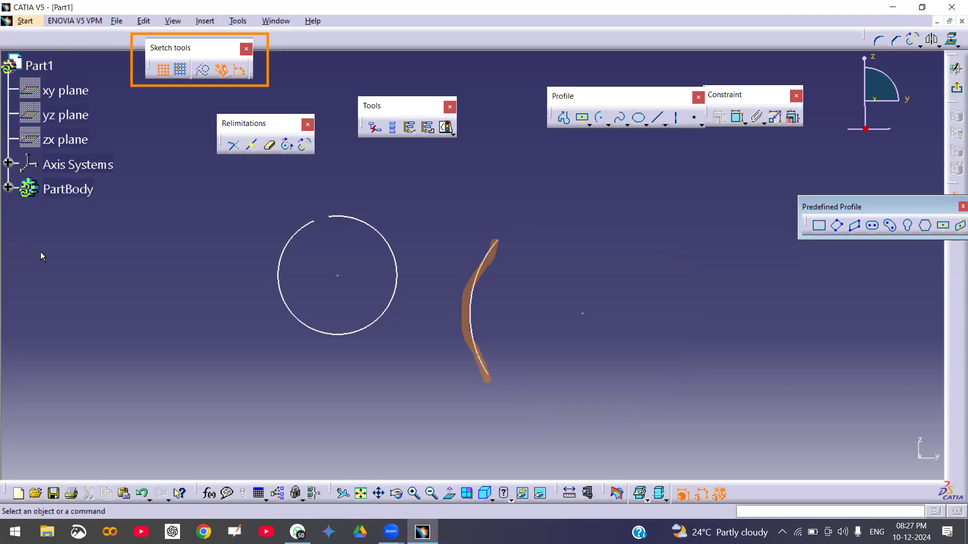
left_click(151, 90)
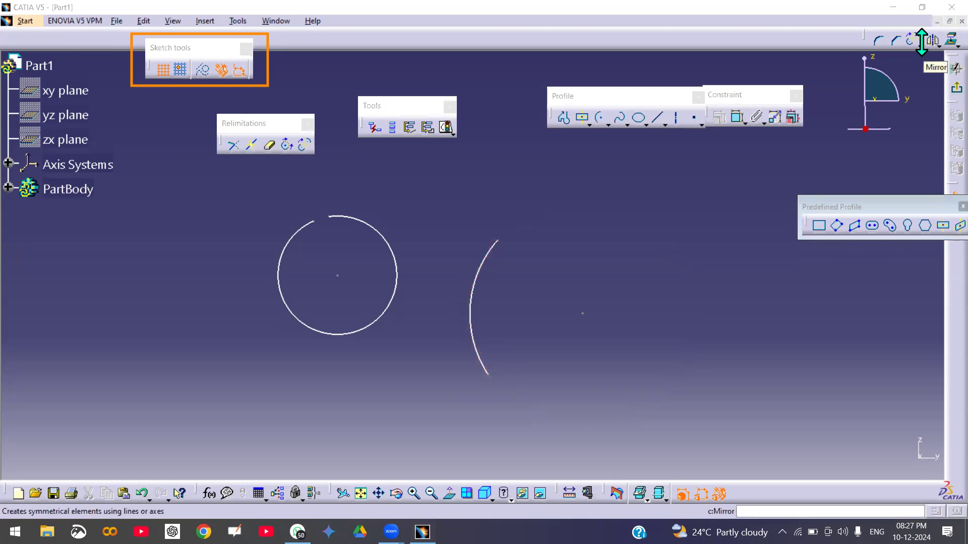
Delete the two arcs and the large circle so that only the sketch axes remain.
middle_click_drag(494, 315, 477, 386)
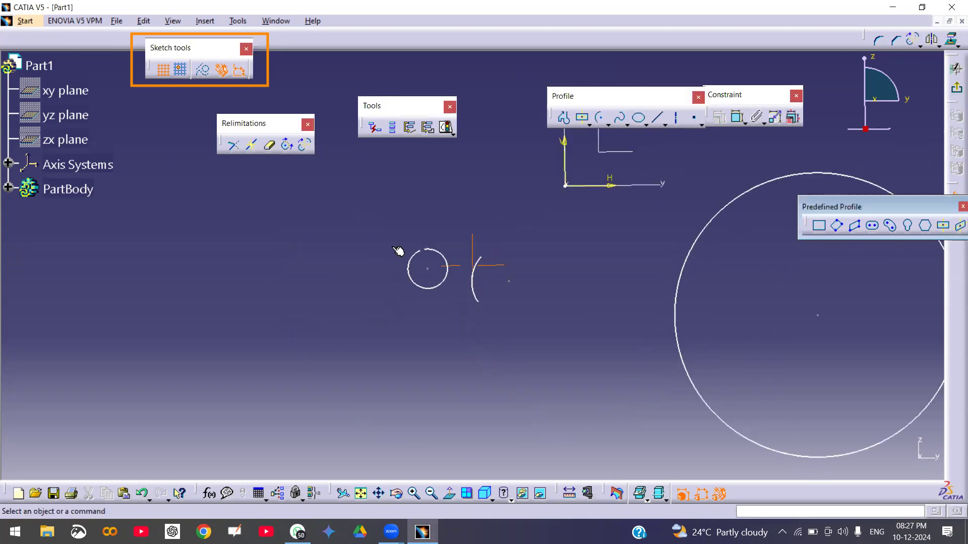
middle_click_drag(445, 194, 397, 270)
left_click_drag(380, 210, 751, 437)
key("Delete")
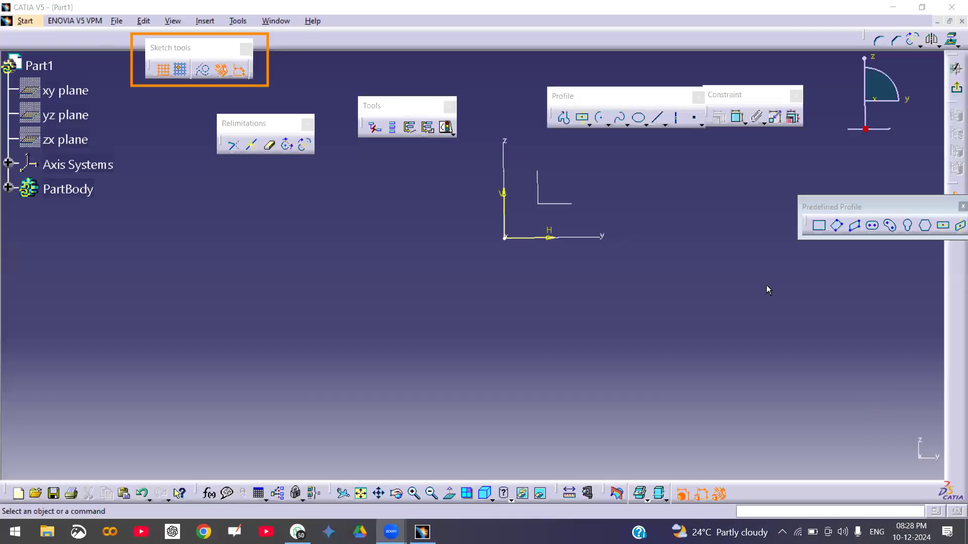
Detach the Transformation tools as a floating set and lay it out horizontally below the specification tree.
left_click(935, 47)
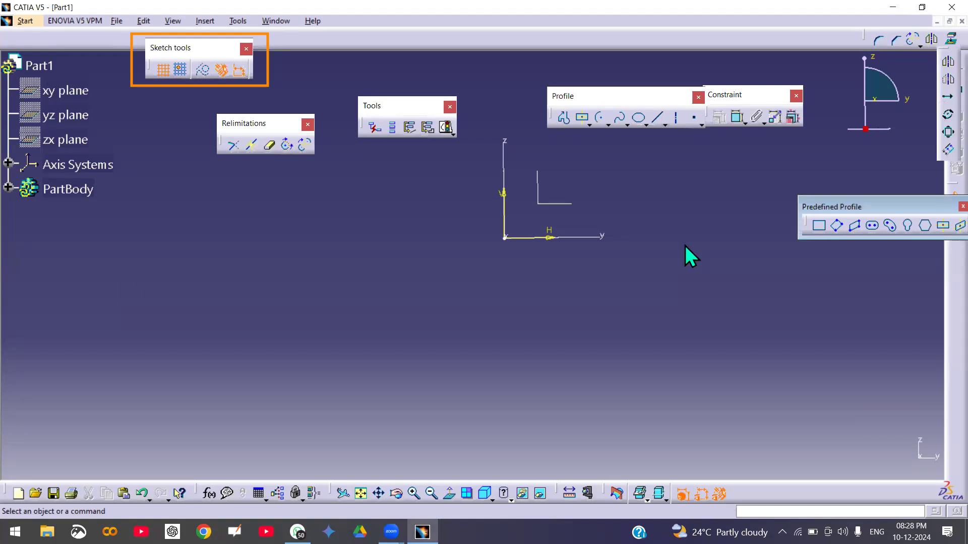
left_click_drag(120, 288, 120, 287)
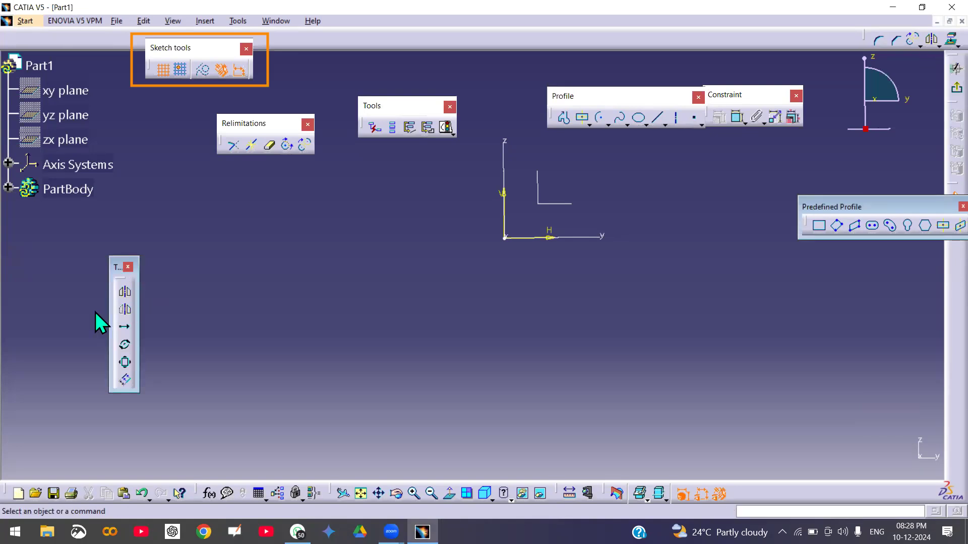
left_click_drag(96, 313, 96, 313, "shift")
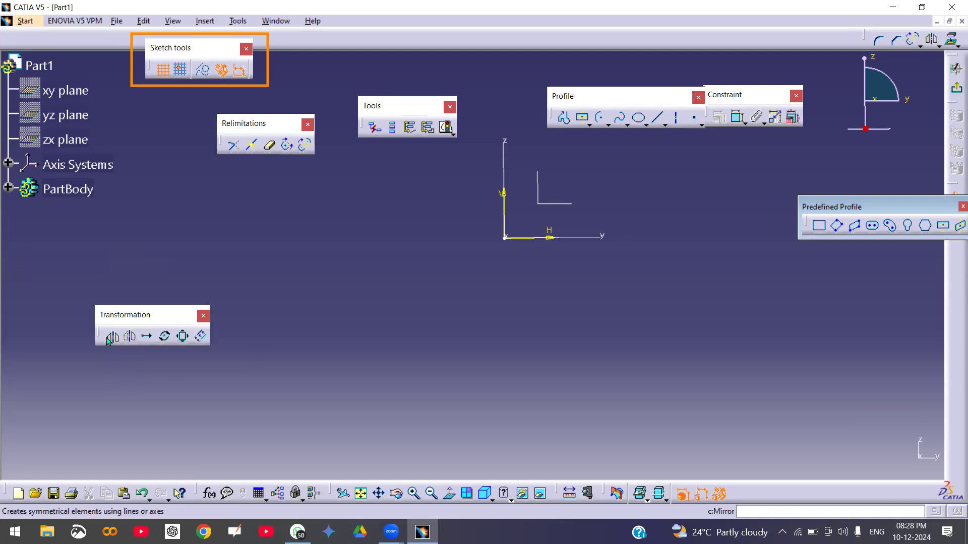
Illustrate mirroring with the annotation pen: a four-sided shape with a slanted top, a green dashed axis and an orange reflected outline.
middle_click_drag(406, 372, 391, 431)
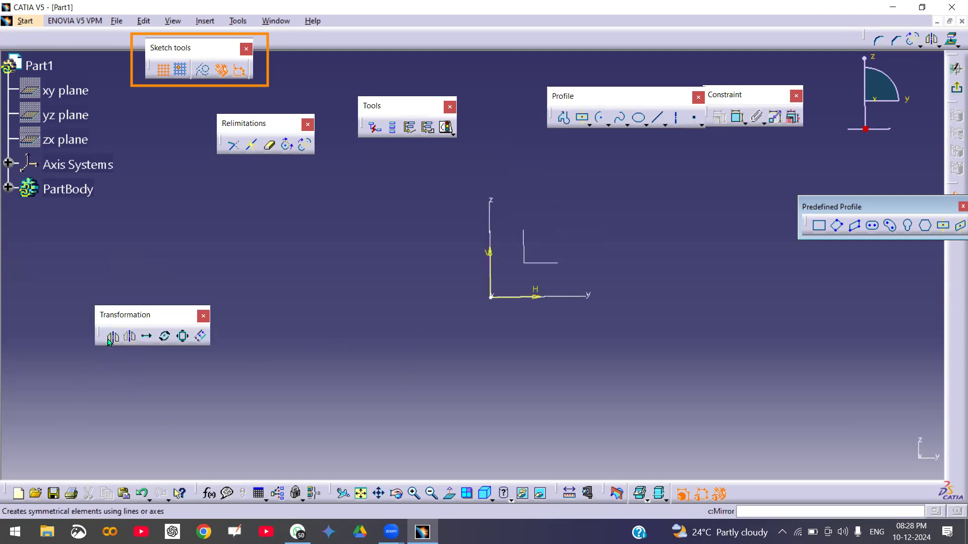
mouse_move(150, 377)
middle_mouse_down()
mouse_move(328, 339)
mouse_move(179, 379)
mouse_move(129, 378)
middle_mouse_up()
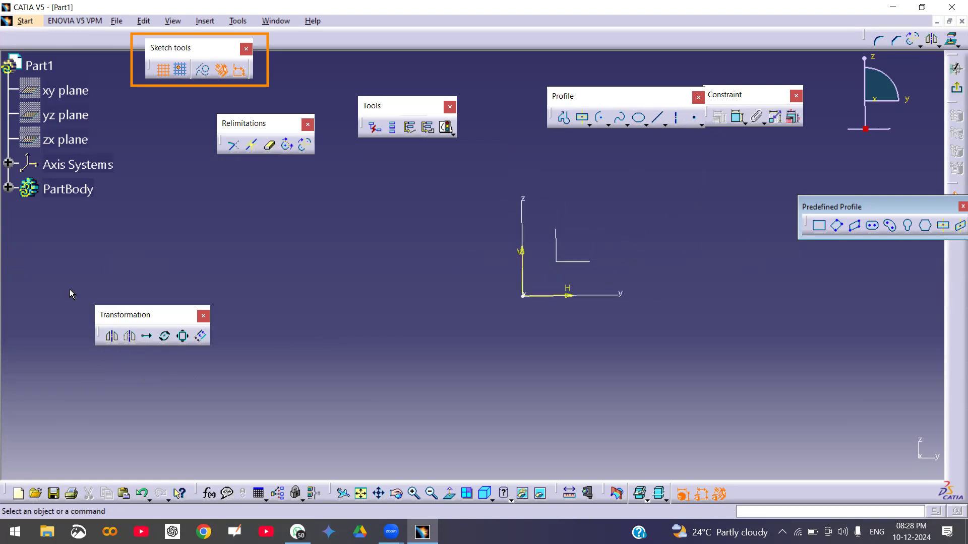
left_click(195, 252)
left_click_drag(301, 237, 303, 328)
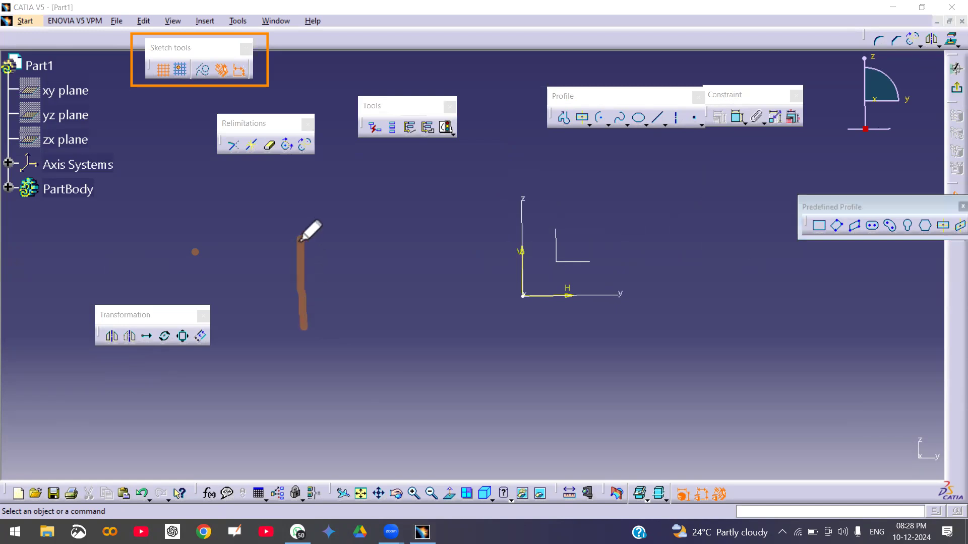
mouse_move(301, 238)
left_mouse_down()
mouse_move(341, 186)
mouse_move(346, 326)
mouse_move(303, 326)
left_mouse_up()
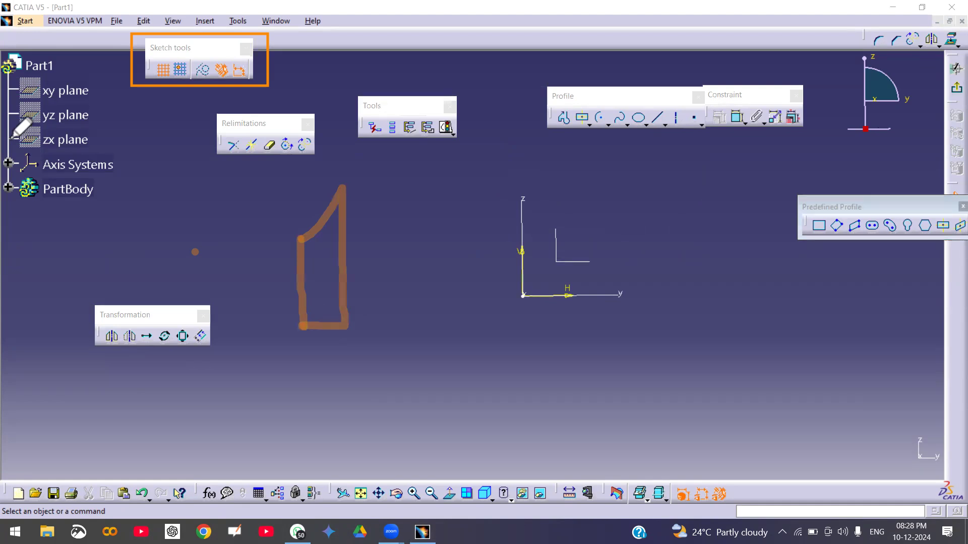
mouse_move(379, 162)
left_mouse_down()
mouse_move(389, 229)
mouse_move(379, 234)
left_mouse_up()
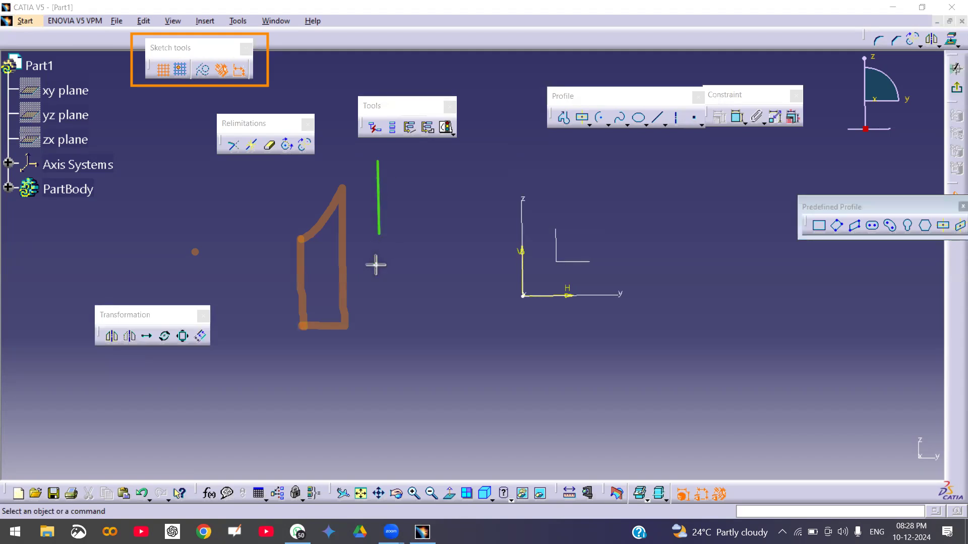
left_click_drag(378, 261, 378, 302)
left_click_drag(375, 337, 376, 419)
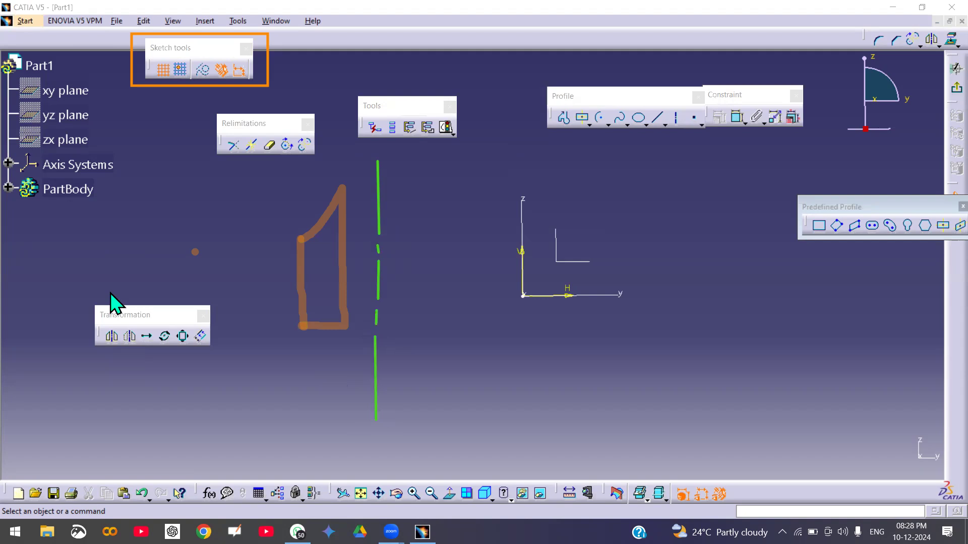
mouse_move(398, 316)
left_mouse_down()
mouse_move(398, 201)
mouse_move(389, 202)
mouse_move(416, 177)
mouse_move(424, 314)
mouse_move(399, 316)
left_mouse_up()
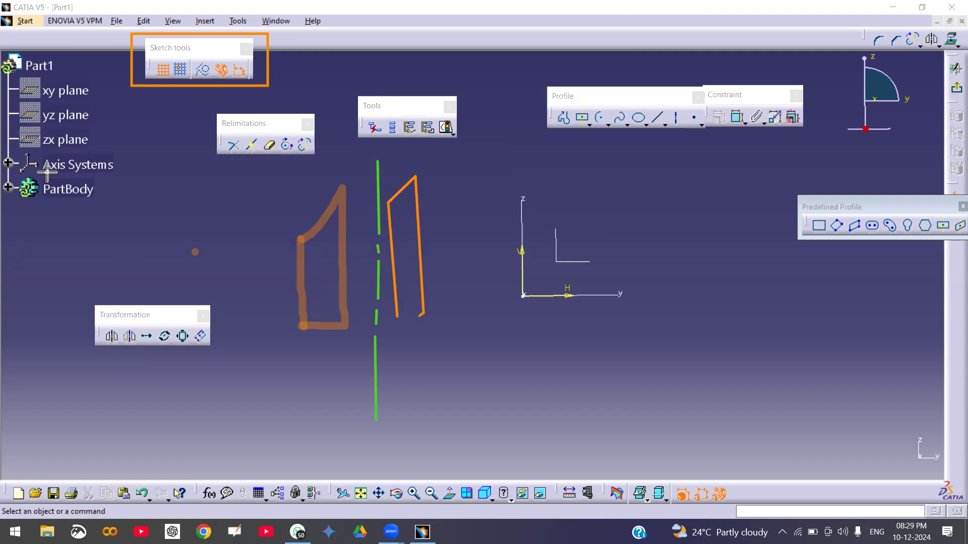
Erase all the pen marks from the drawing area.
mouse_move(282, 220)
left_mouse_down()
mouse_move(398, 208)
mouse_move(380, 177)
mouse_move(388, 305)
mouse_move(350, 356)
mouse_move(169, 234)
mouse_move(418, 303)
left_mouse_up()
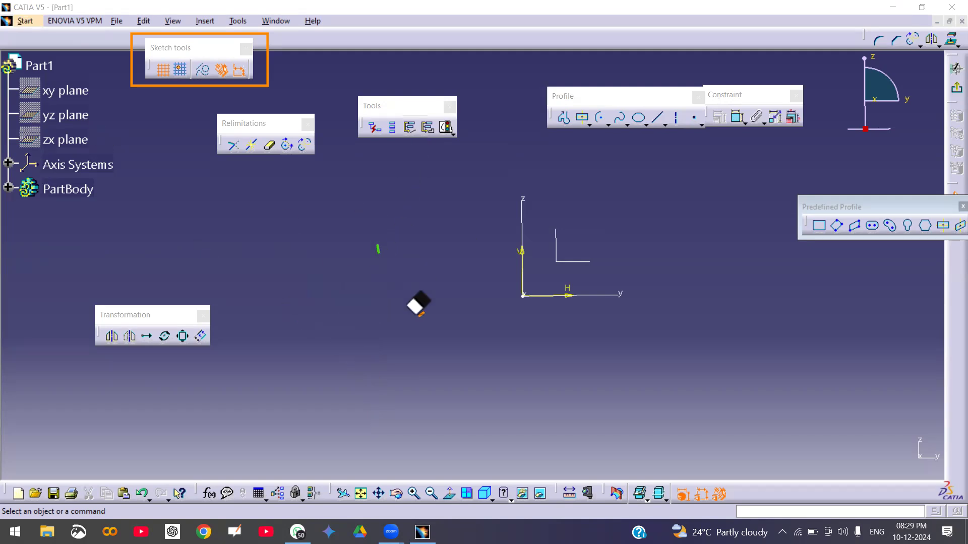
left_click_drag(334, 205, 400, 255)
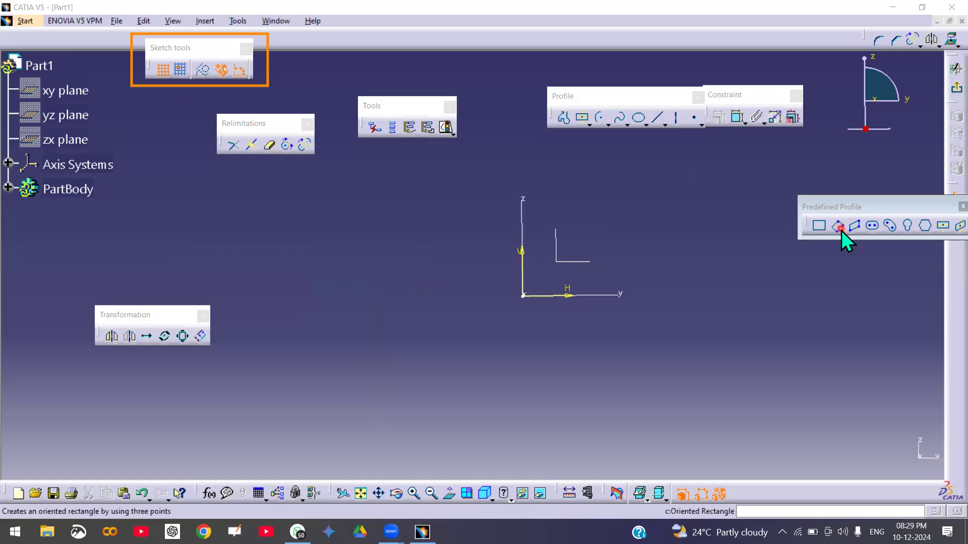
Draw a circle in the quadrant above the H axis and to the positive side of the V axis.
left_click(611, 125)
left_click(627, 137)
left_click(616, 225)
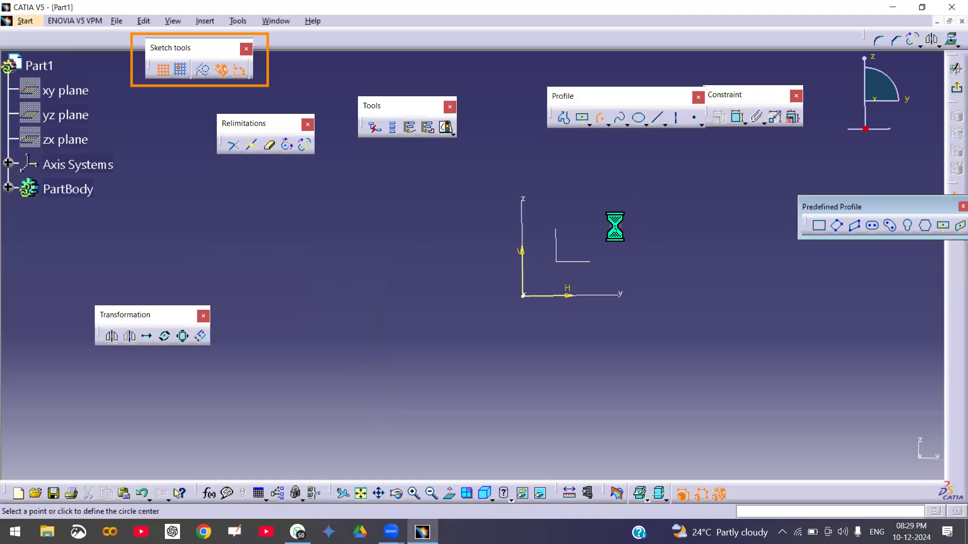
left_click(633, 258)
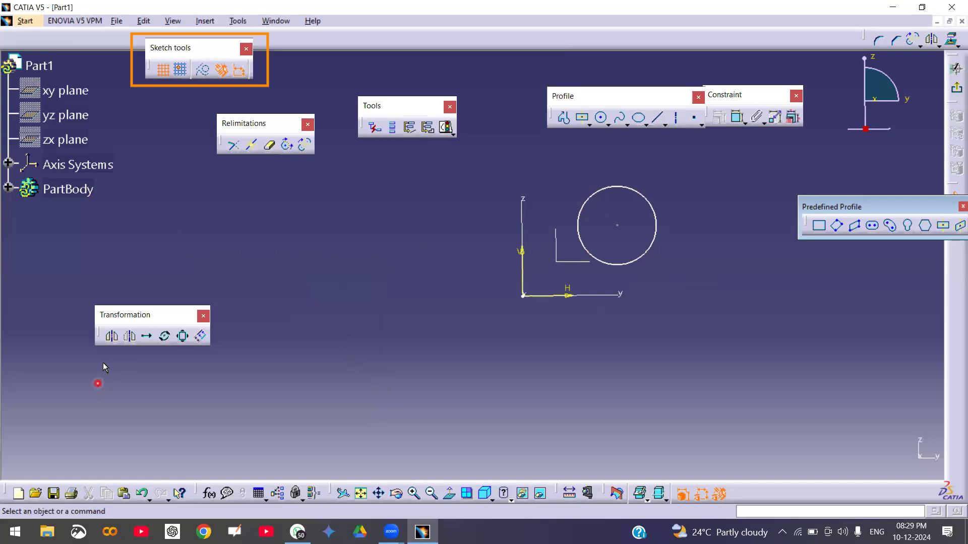
Mirror the circle about the vertical sketch axis, keeping the original.
left_click(111, 335)
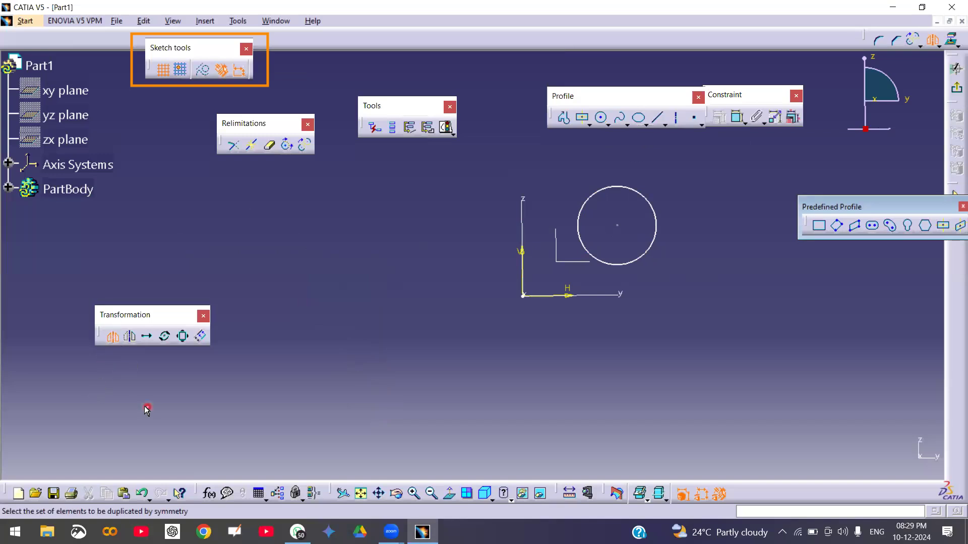
left_click(600, 187)
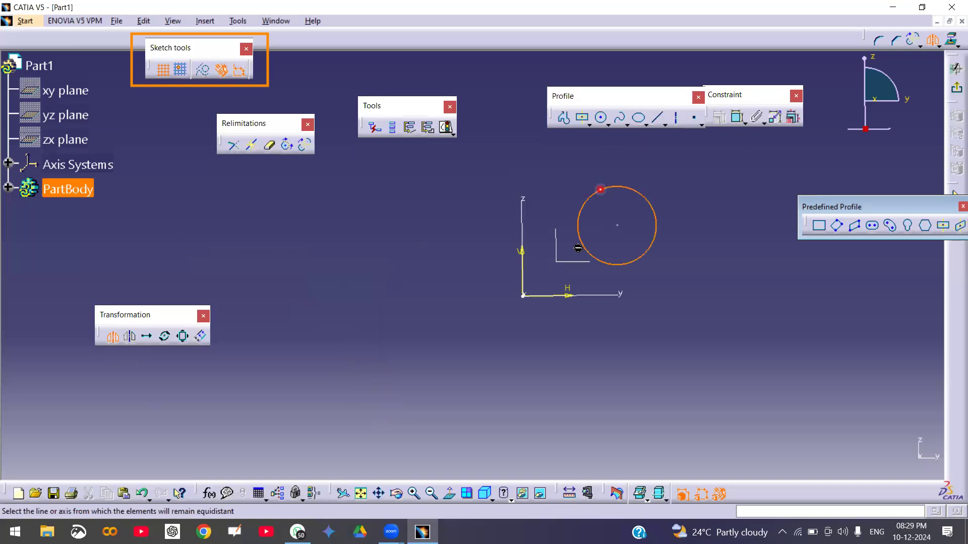
left_click(523, 255)
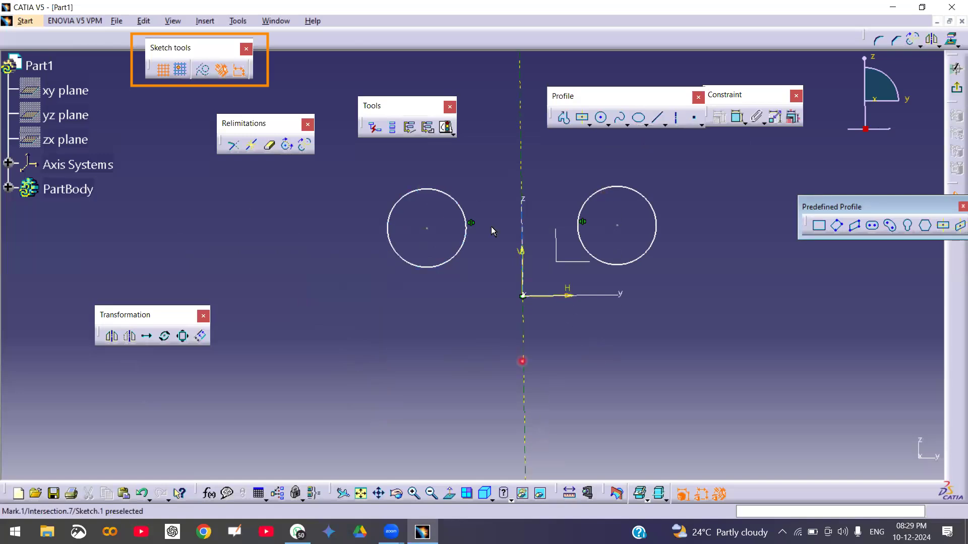
Mirror the copied circle about the horizontal sketch axis to place a third circle below it.
left_click(112, 336)
left_click(414, 265)
left_click(574, 297)
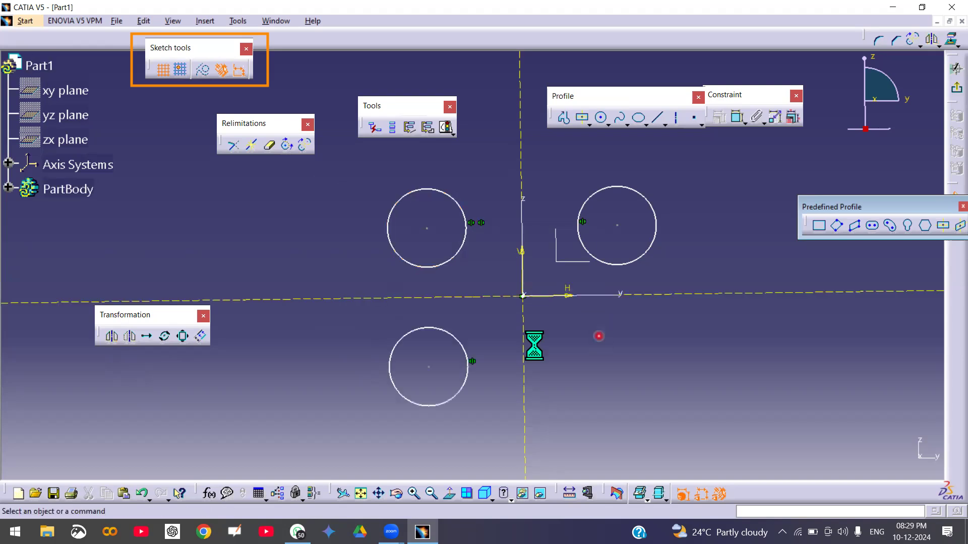
Mirror the circle below the horizontal axis about the vertical axis so every quadrant holds one circle.
left_click(112, 336)
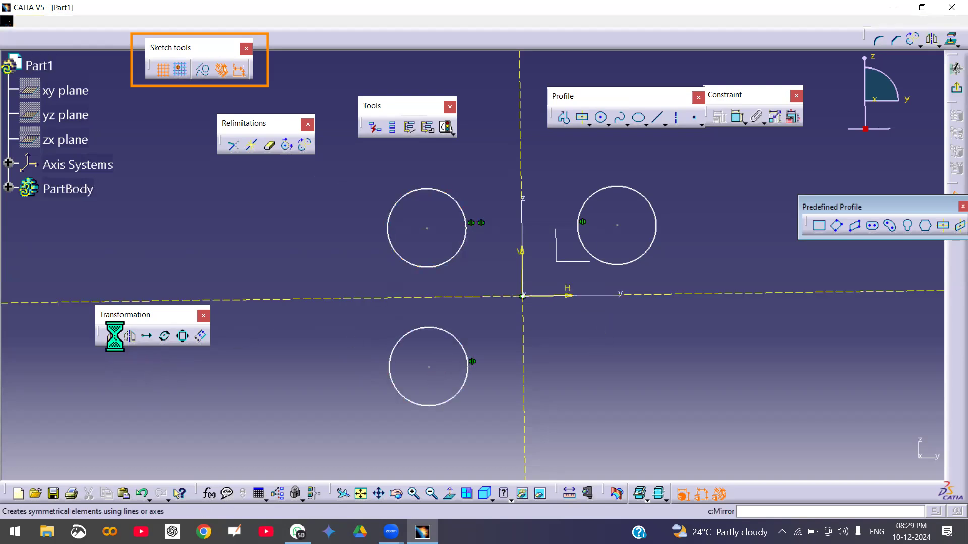
left_click(402, 346)
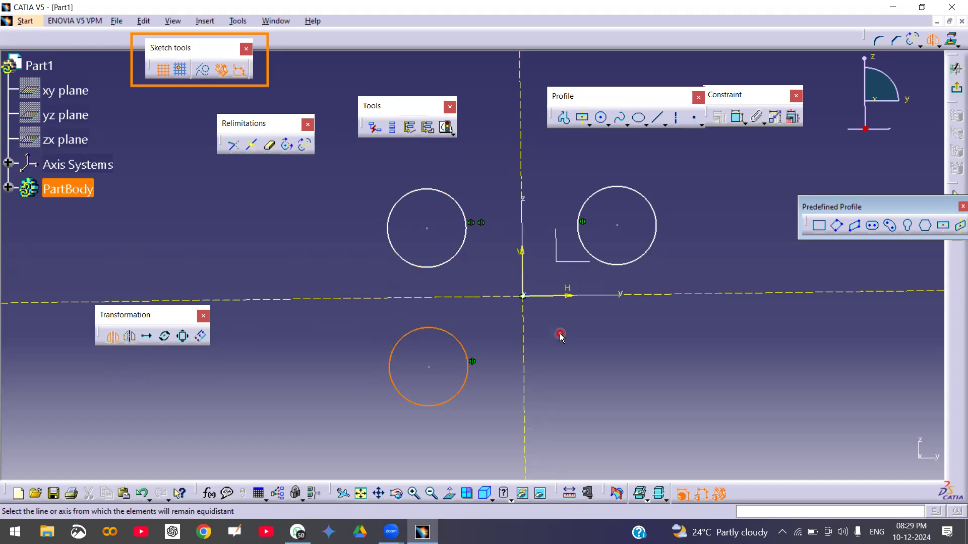
left_click(117, 336)
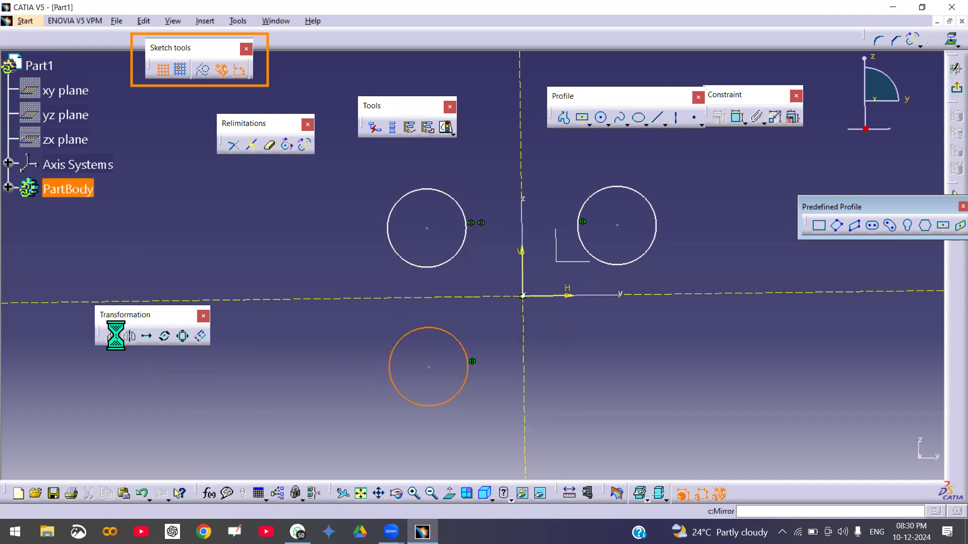
left_click(391, 344)
left_click(522, 349)
left_click(593, 371)
Draw a slanted line from the sketch origin through the first circle, ending beyond it in the positive quadrant.
middle_click_drag(538, 280, 544, 306)
left_click(650, 118)
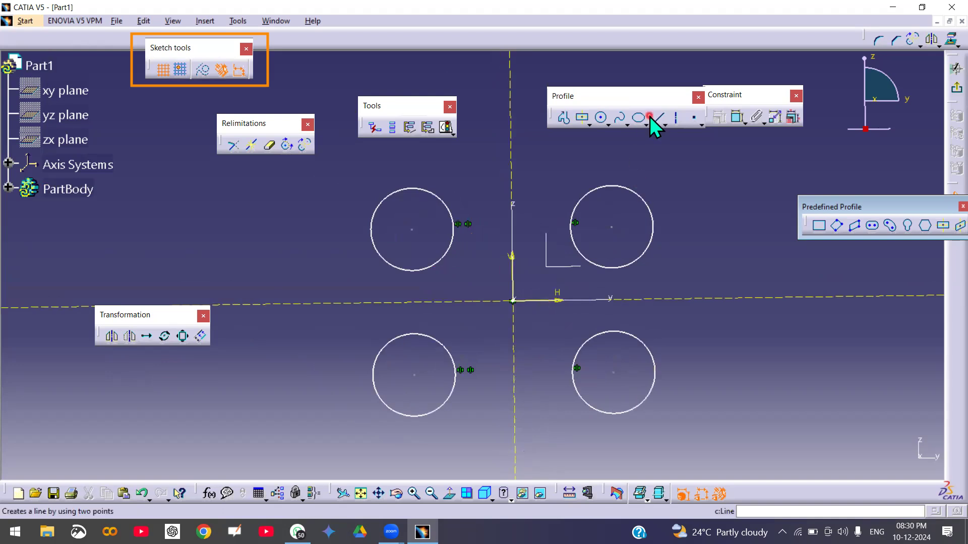
left_click(515, 301)
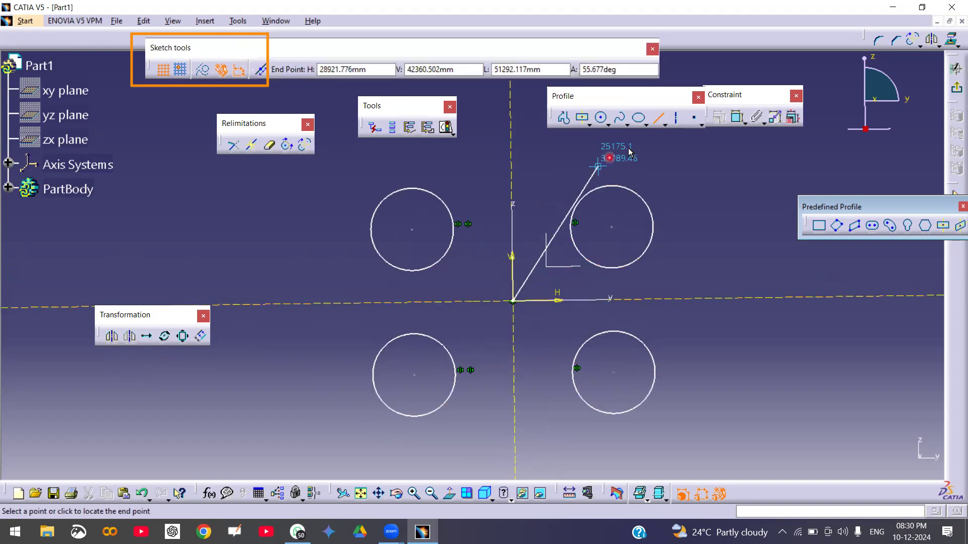
left_click(725, 142)
left_click(706, 243)
middle_click_drag(706, 244, 667, 252)
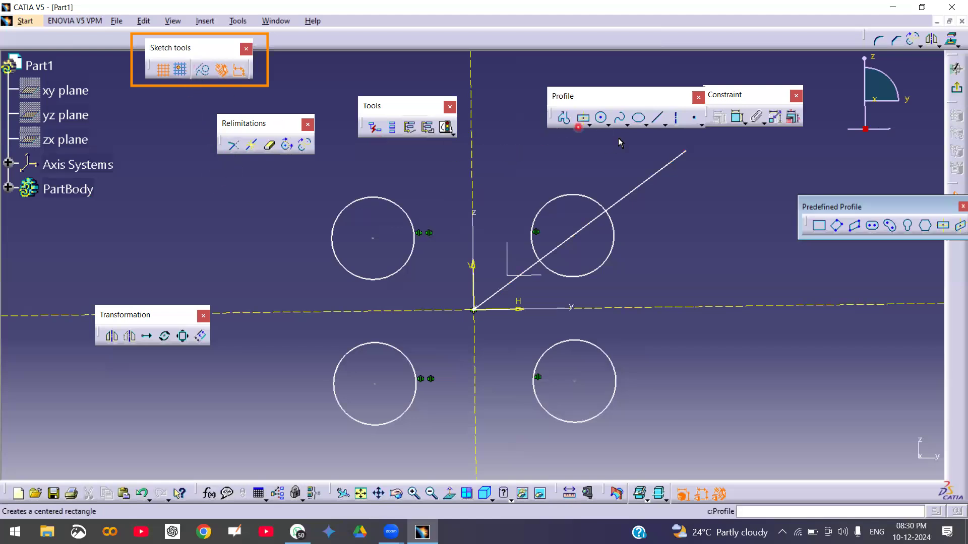
Mirror the circle in the negative-H, positive-V quadrant about the slanted line.
left_click(111, 338)
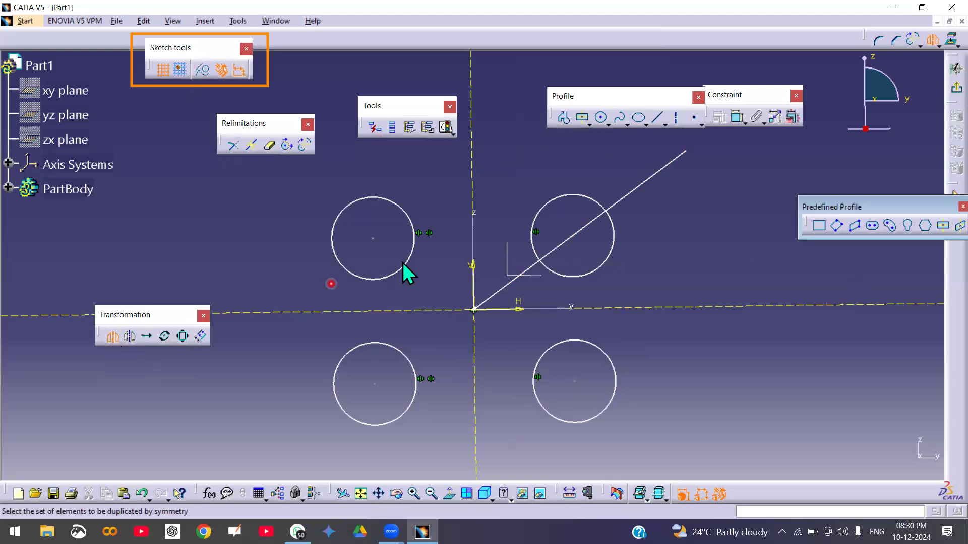
left_click(411, 261)
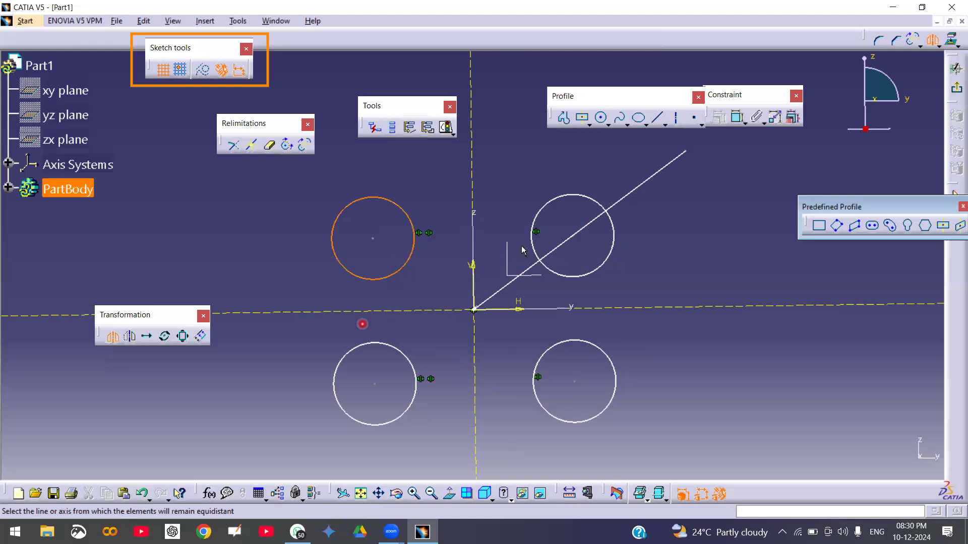
left_click(633, 197)
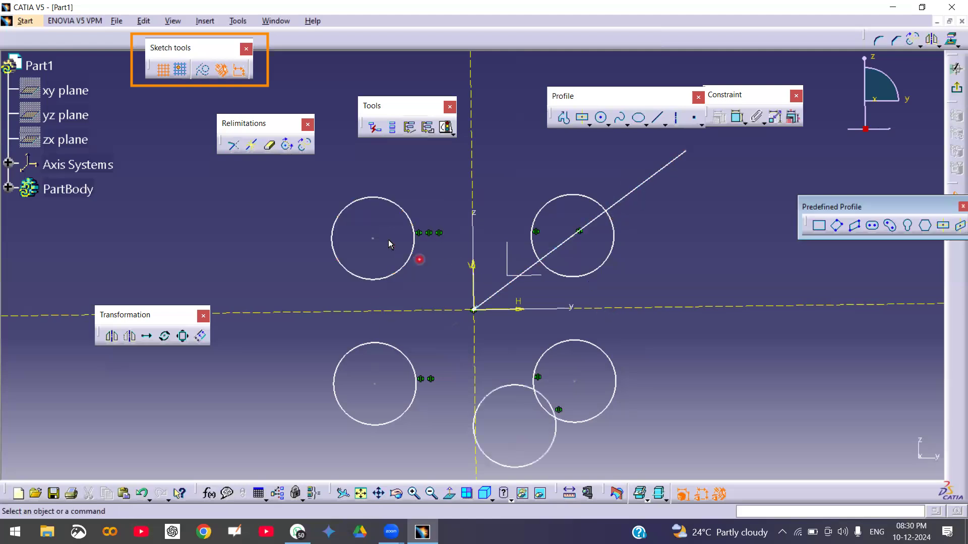
Delete all five circles and the slanted line, leaving only the sketch axes.
middle_click_drag(596, 330, 599, 367)
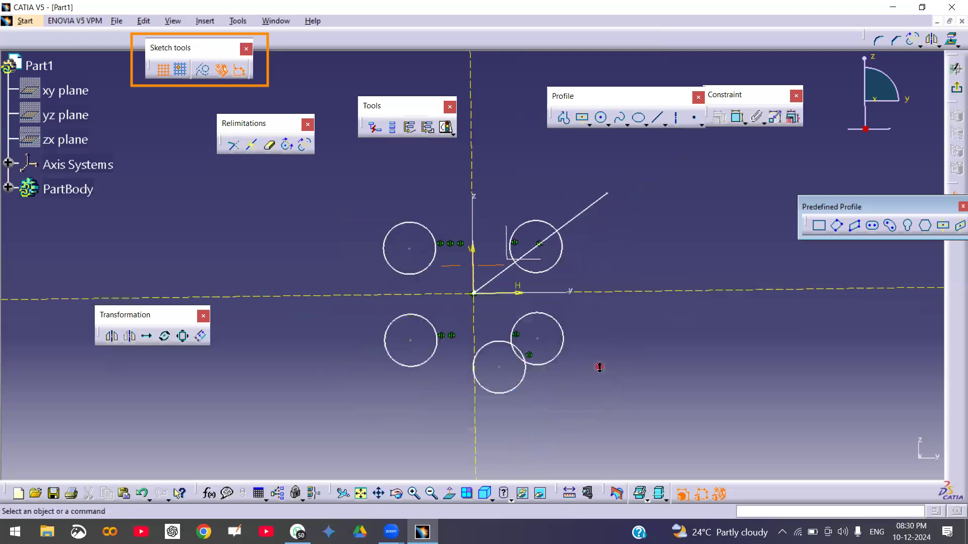
left_click_drag(328, 185, 654, 451)
key("Delete")
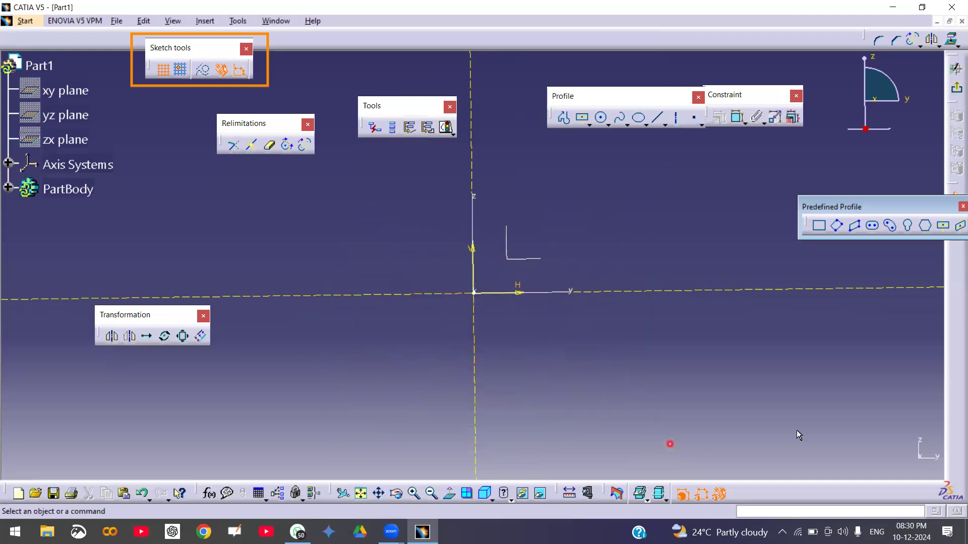
Draw a new circle in the positive quadrant for demonstrating the Symmetry tool.
left_click(129, 337)
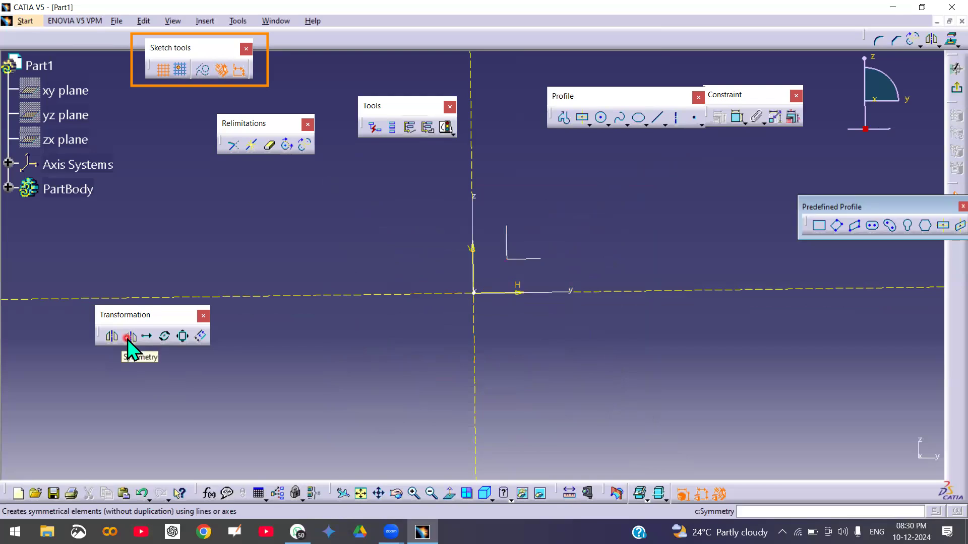
left_click(601, 117)
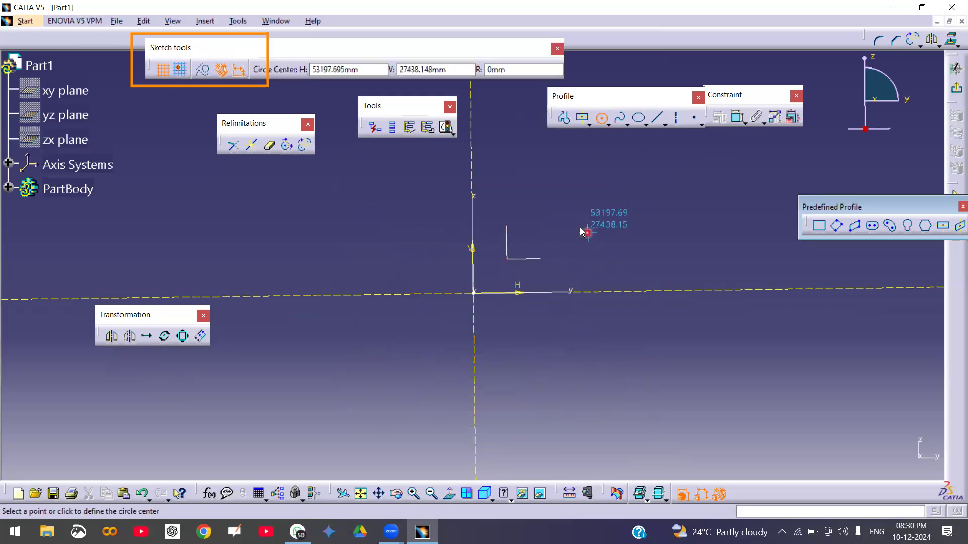
left_click(575, 220)
left_click(599, 252)
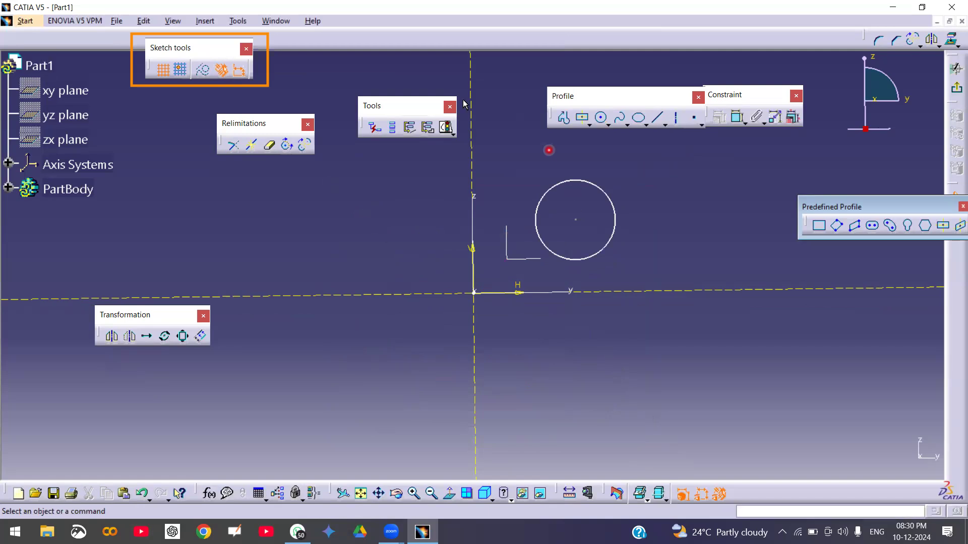
Move the circle across the vertical sketch axis with Symmetry, without duplicating it.
left_click(129, 336)
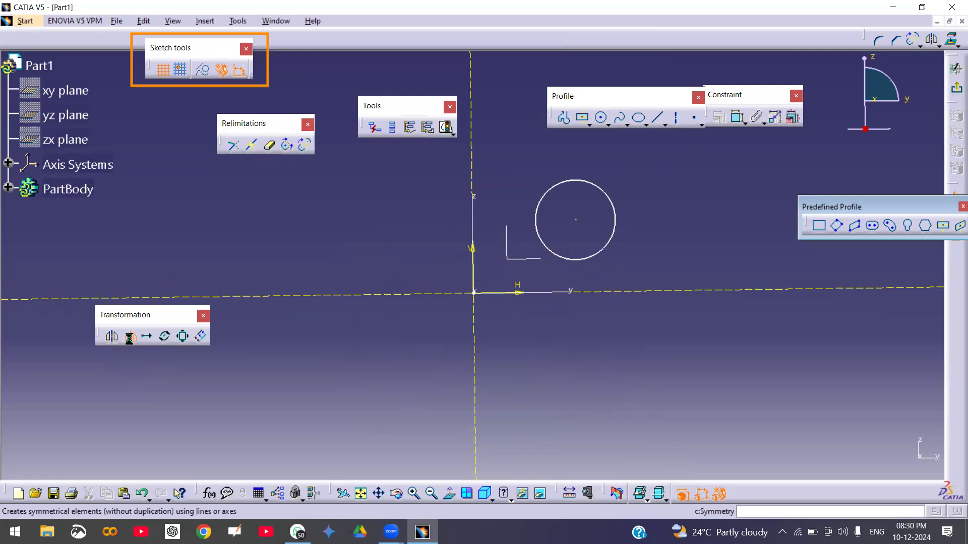
left_click(615, 234)
left_click(472, 228)
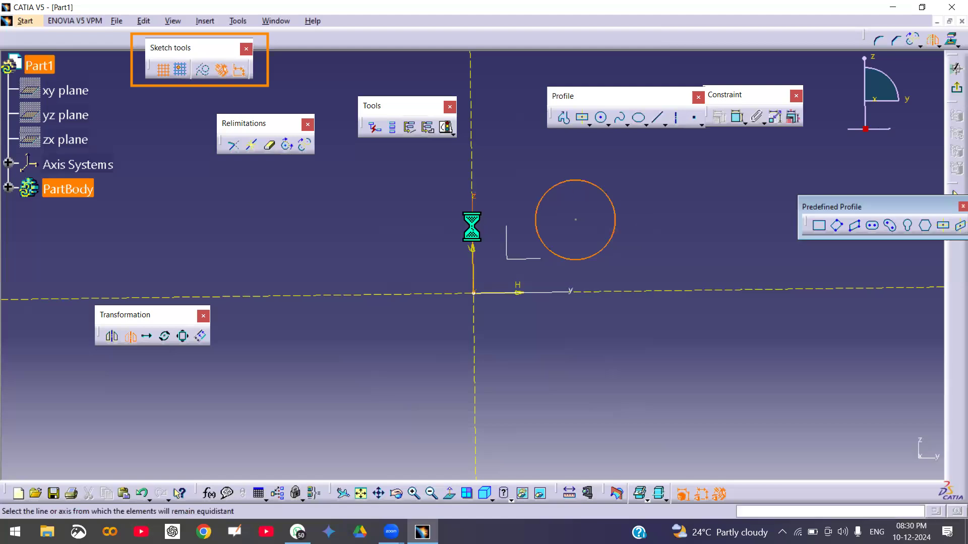
left_click(519, 321)
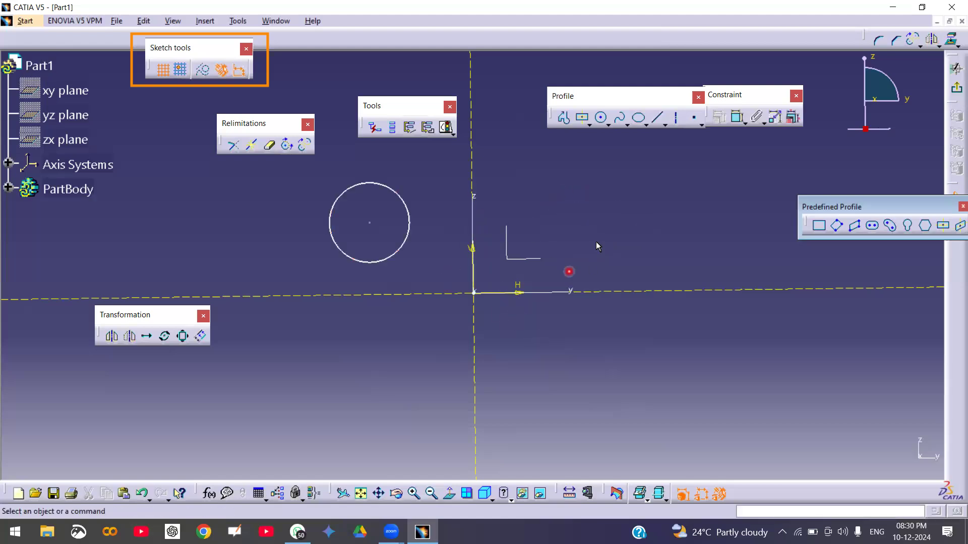
Apply Symmetry to the circle about the horizontal sketch axis to move it below that axis.
left_click(130, 336)
left_click(398, 256)
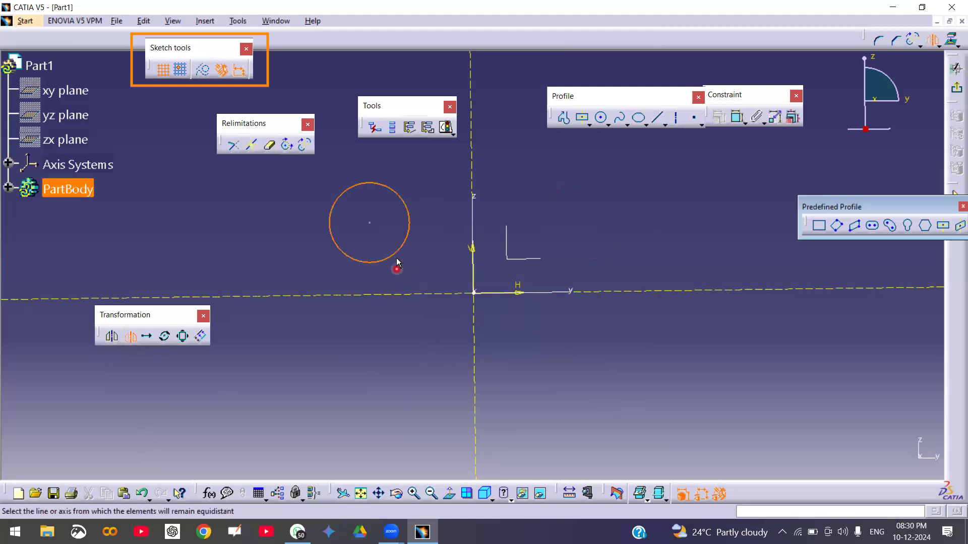
left_click(394, 299)
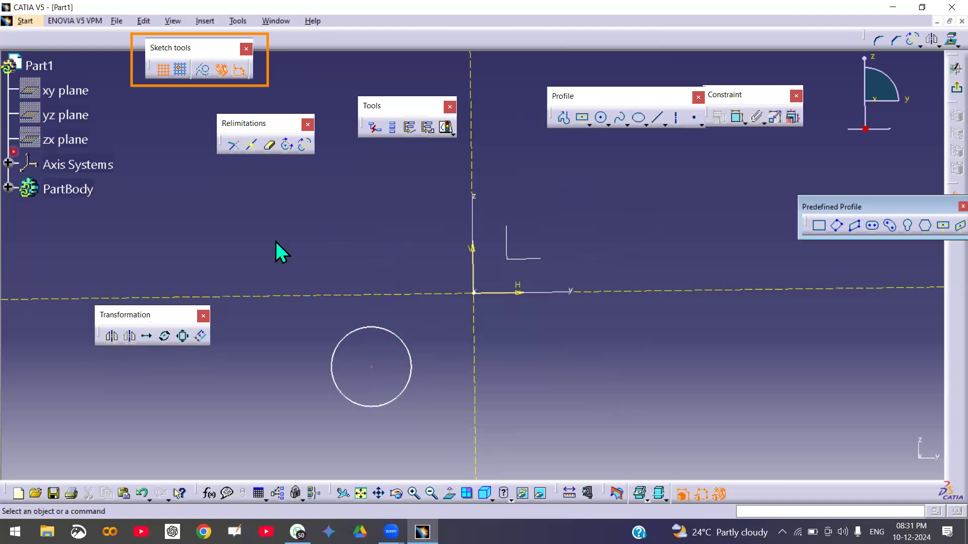
mouse_move(207, 241)
left_mouse_down()
mouse_move(696, 225)
mouse_move(719, 237)
left_mouse_up()
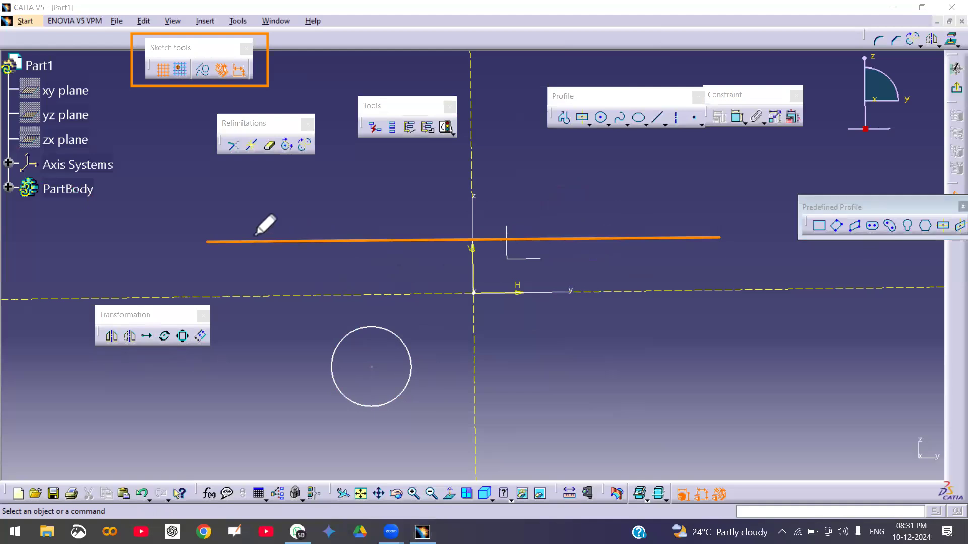
left_click_drag(256, 232, 265, 269)
left_click_drag(344, 231, 347, 262)
left_click_drag(416, 232, 420, 265)
left_click_drag(496, 229, 505, 272)
left_click_drag(589, 221, 597, 254)
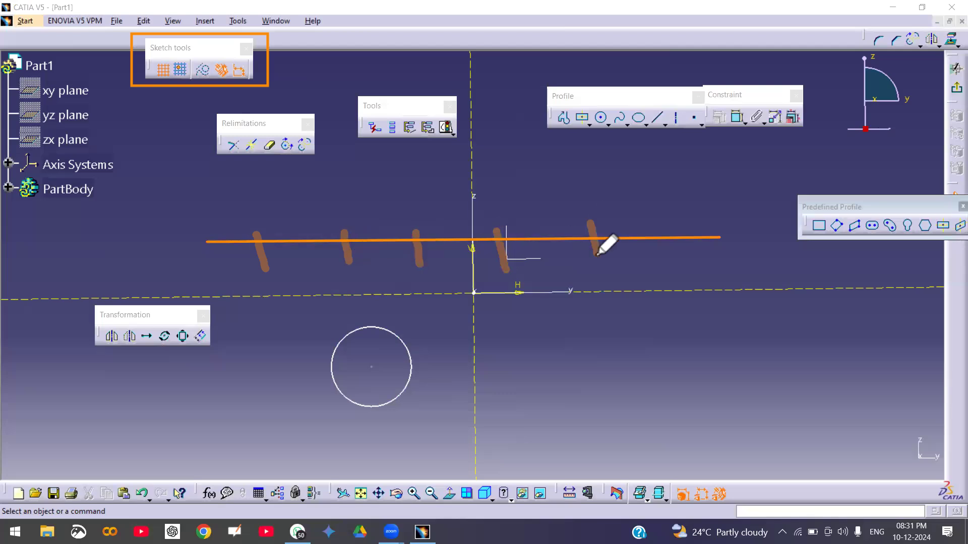
left_click_drag(686, 222, 696, 258)
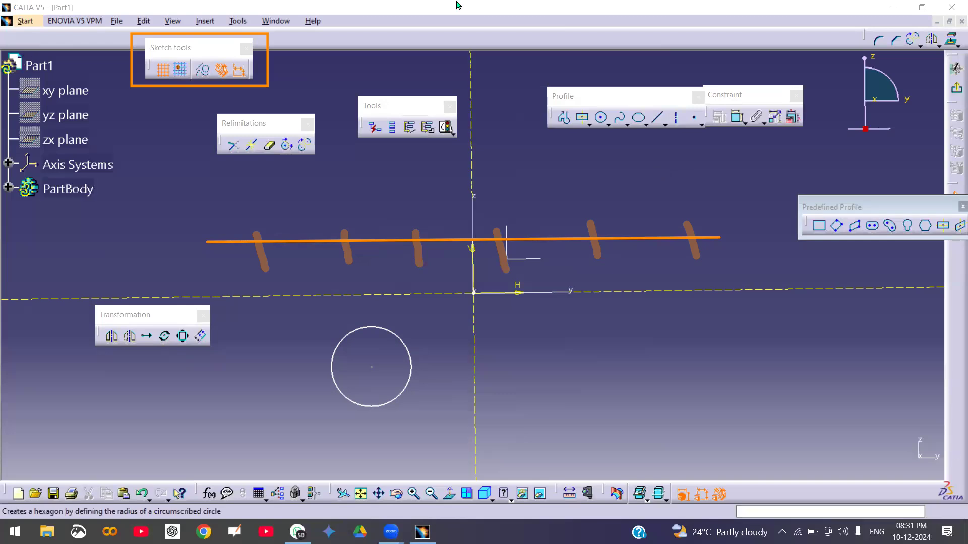
Begin a duplicating Translation of the circle from the sketch origin with 5 instances.
left_click(147, 337)
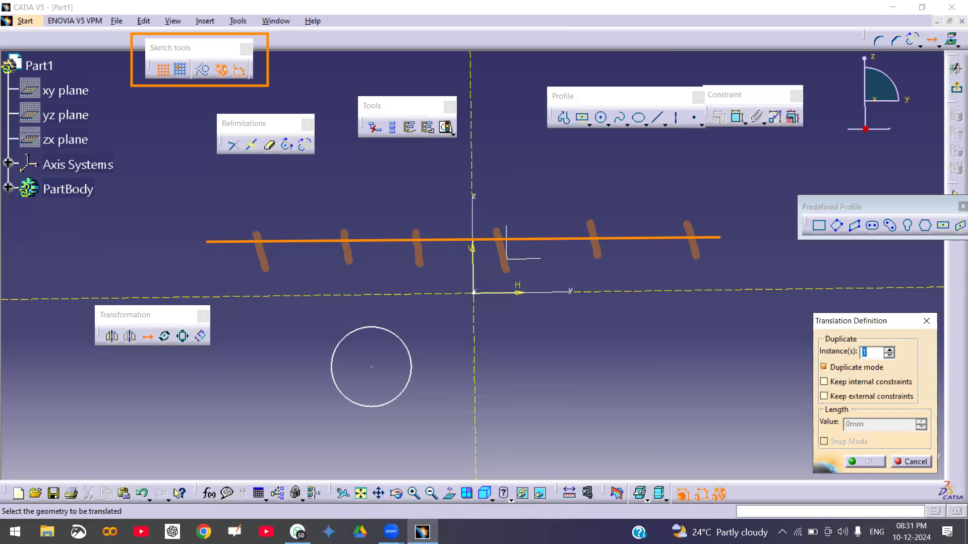
left_click(349, 338)
left_click(354, 341)
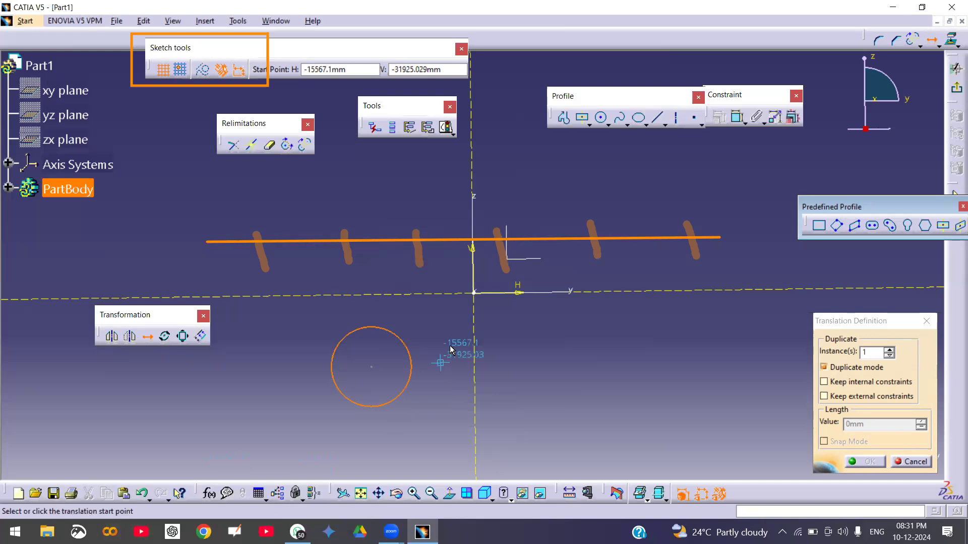
left_click(476, 294)
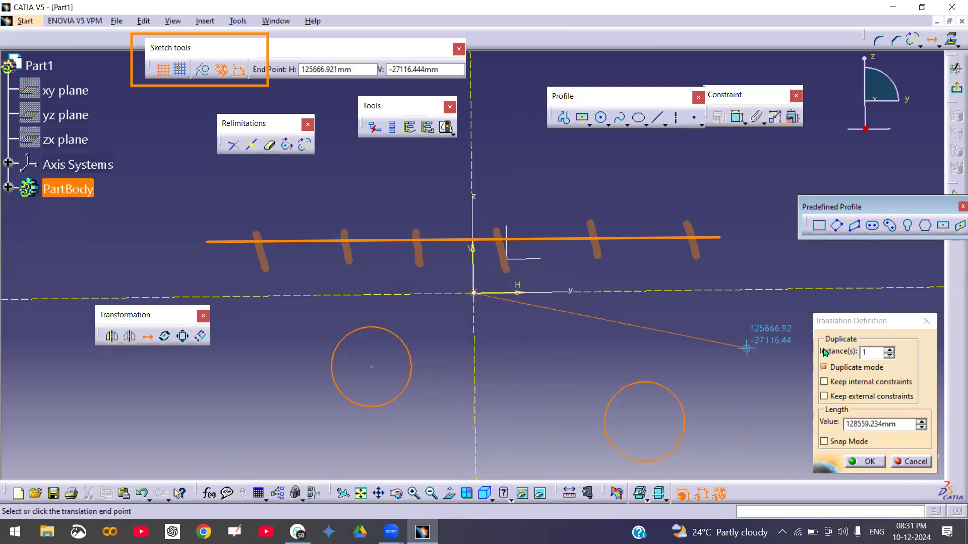
left_click(870, 353)
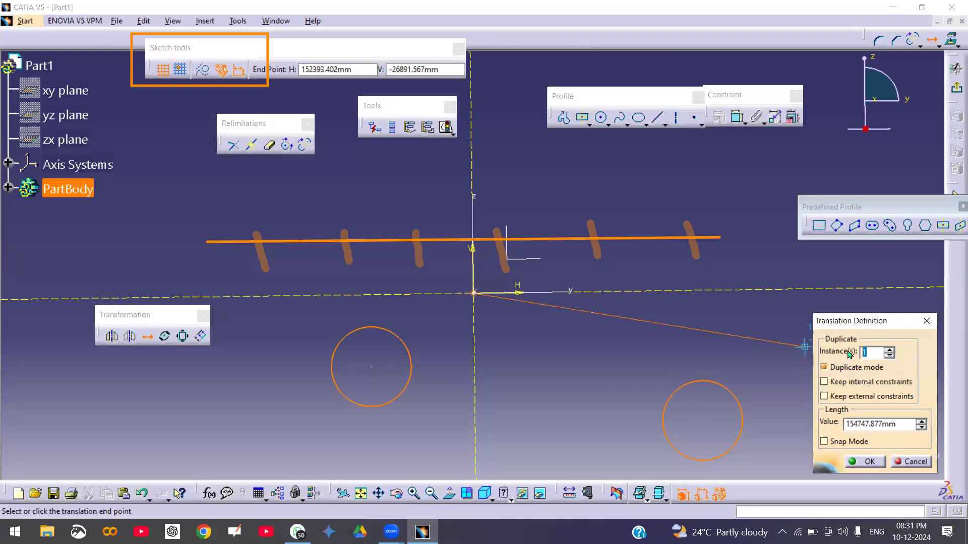
type("5")
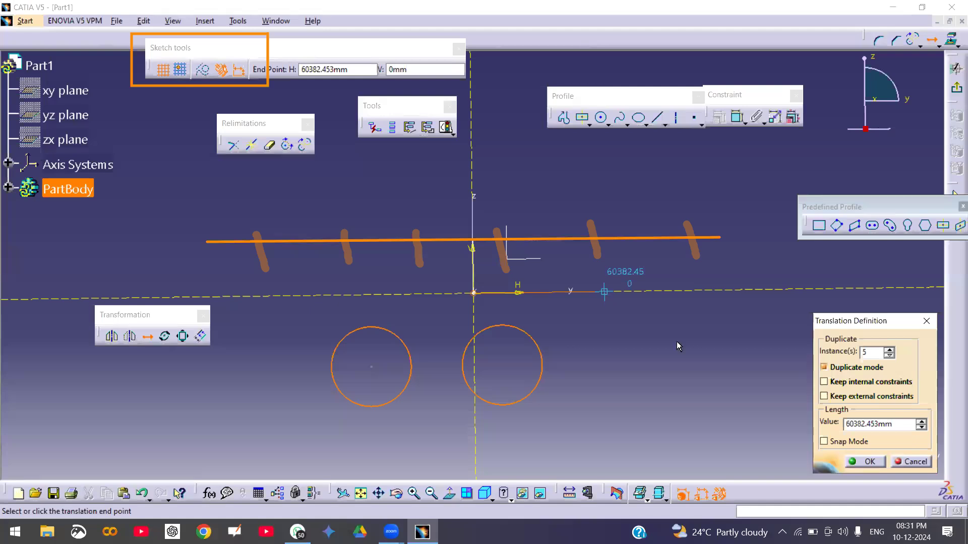
Set the translation to 10 instances and place its end point on the horizontal axis, about 180275 mm from the origin.
double_click(880, 424)
type("190.938mm")
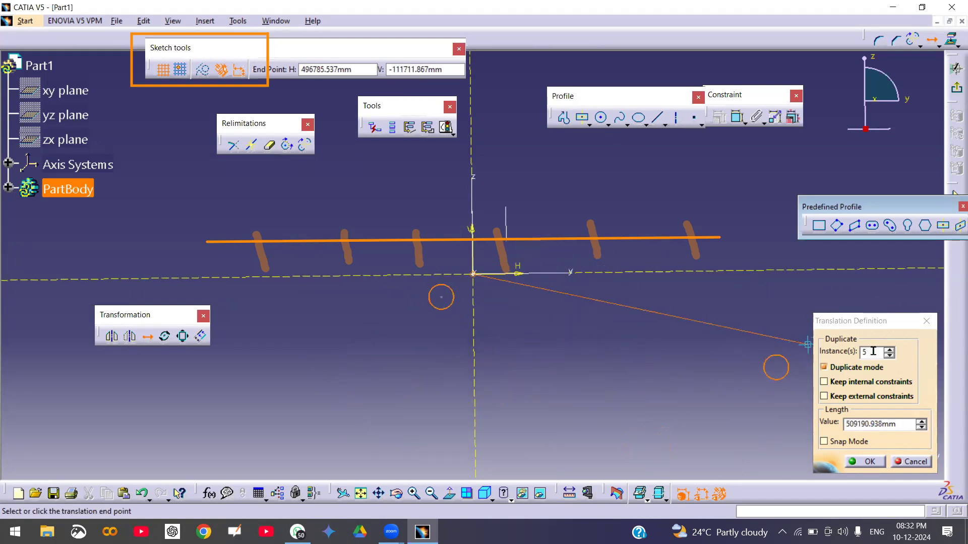
left_click_drag(873, 351, 859, 351)
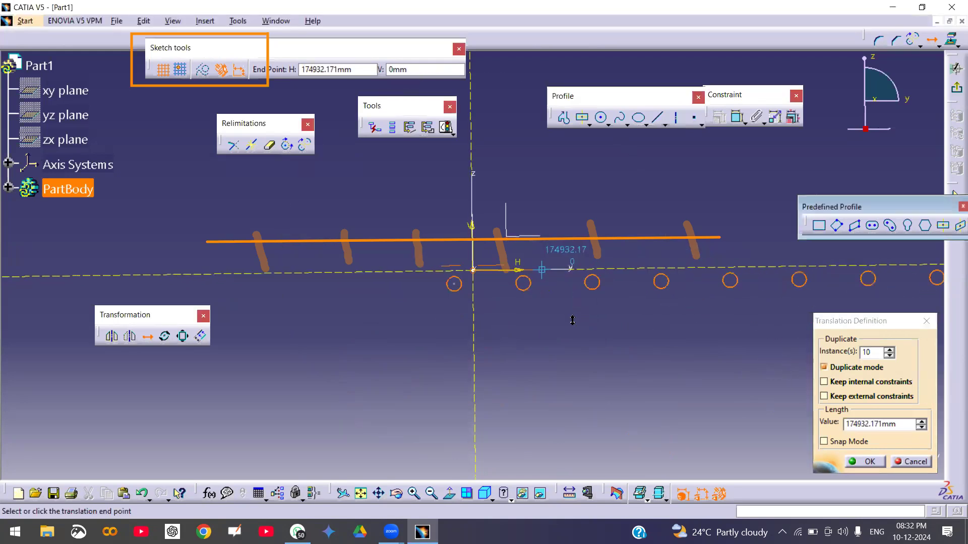
left_click(549, 272)
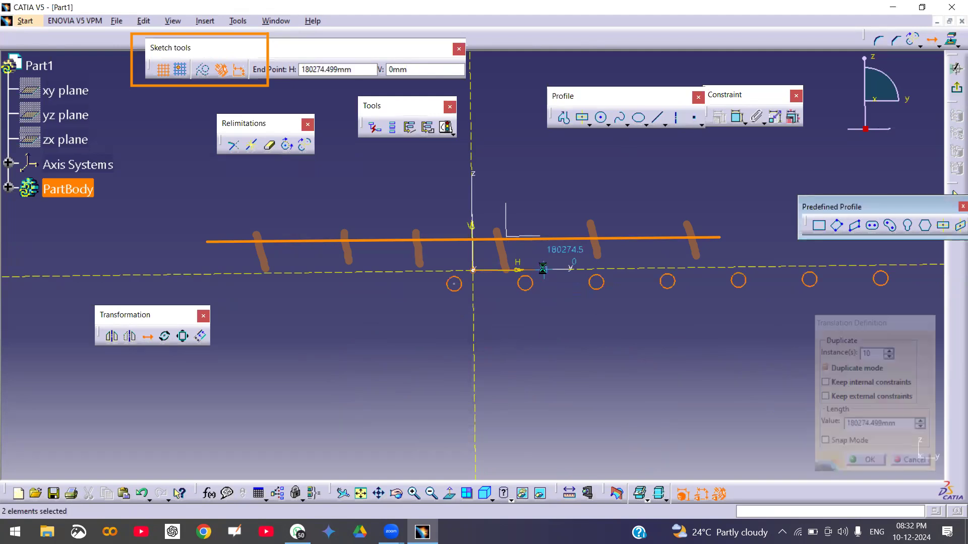
middle_click_drag(684, 346, 698, 393)
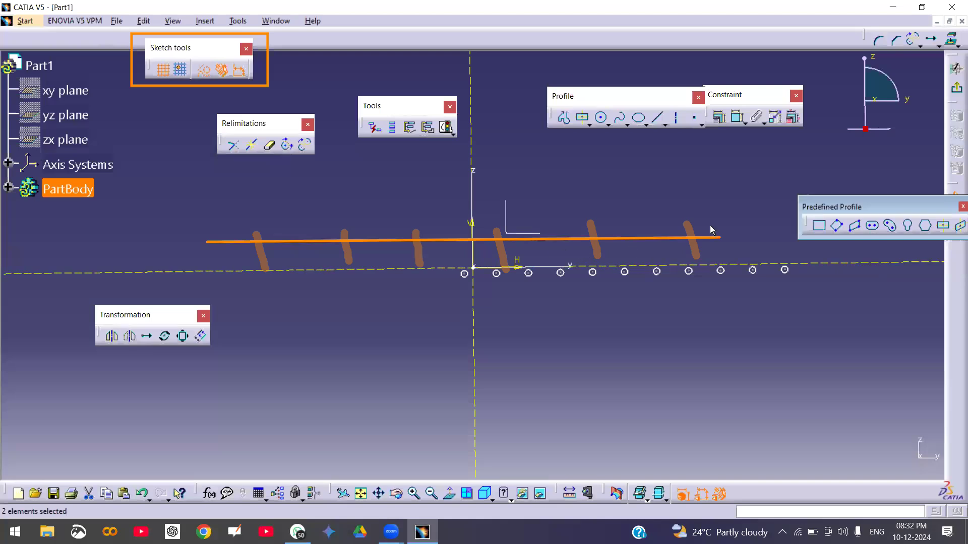
middle_click_drag(657, 315, 648, 285)
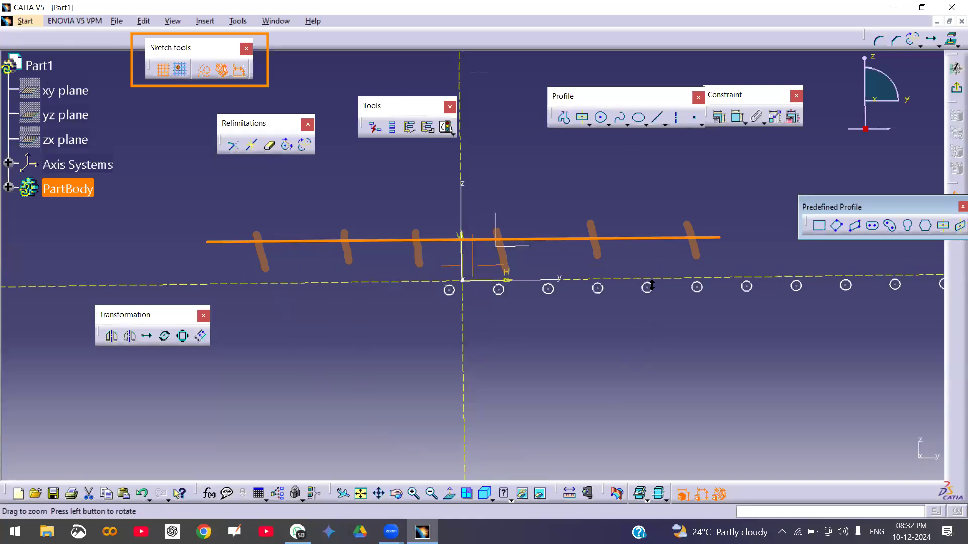
Delete the six circles of the translated row that lie nearest the vertical sketch axis.
left_click_drag(402, 240, 928, 353)
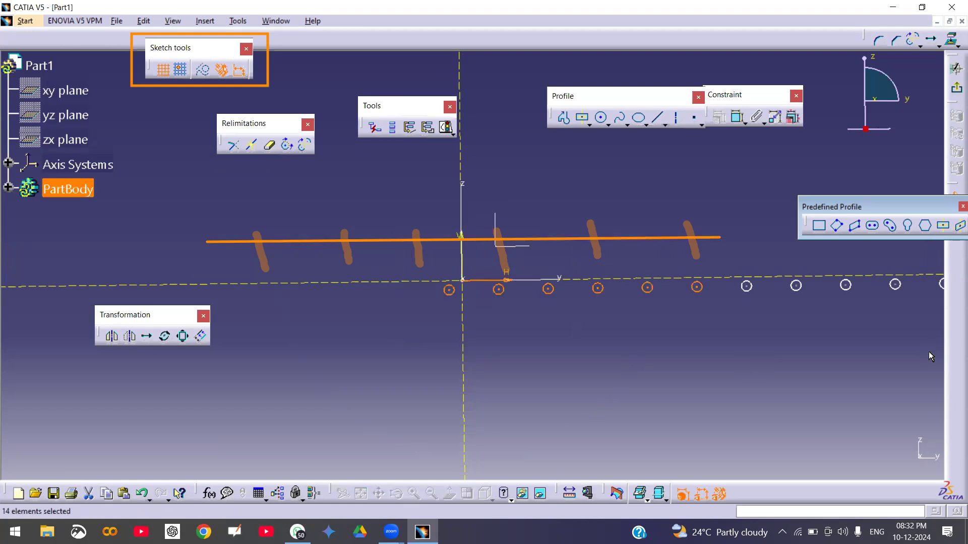
left_click(929, 353)
middle_click_drag(636, 421, 626, 463)
left_click_drag(211, 189, 766, 362)
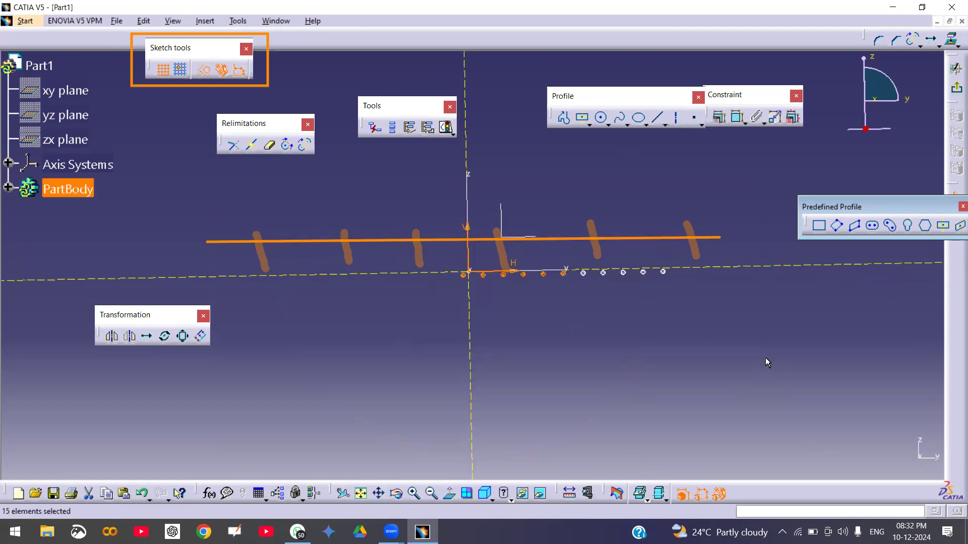
left_click(767, 362)
mouse_move(433, 258)
left_mouse_down()
mouse_move(508, 304)
mouse_move(748, 346)
left_mouse_up()
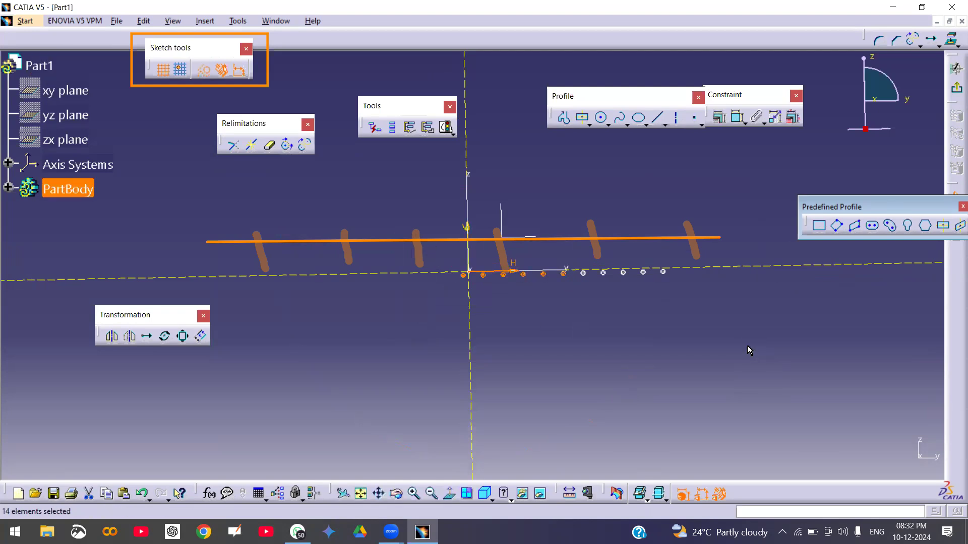
left_click(733, 260)
left_click_drag(562, 253, 679, 304)
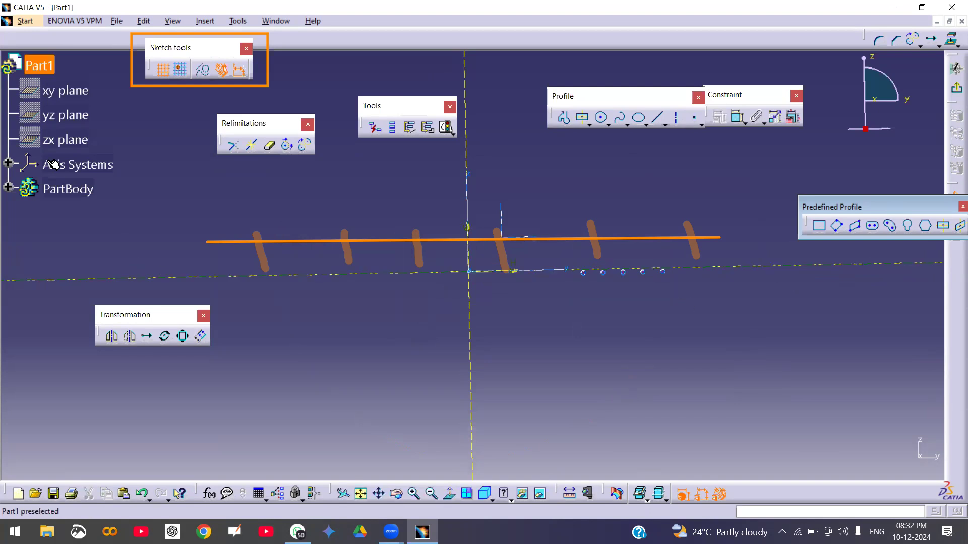
Clear the on-screen annotations and delete the five remaining circles along the horizontal sketch axis.
key("Escape")
mouse_move(349, 174)
left_mouse_down()
mouse_move(758, 342)
mouse_move(870, 371)
left_mouse_up()
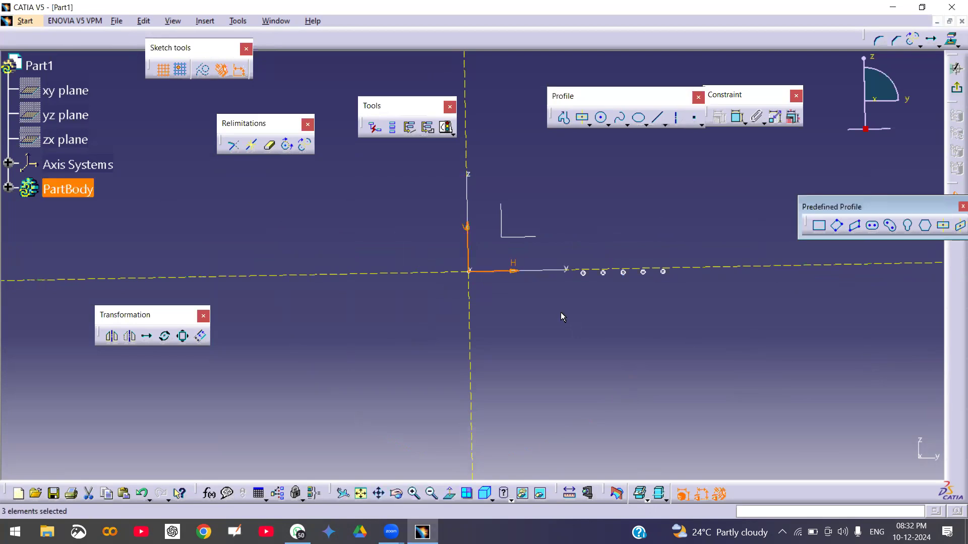
left_click_drag(565, 230, 731, 348)
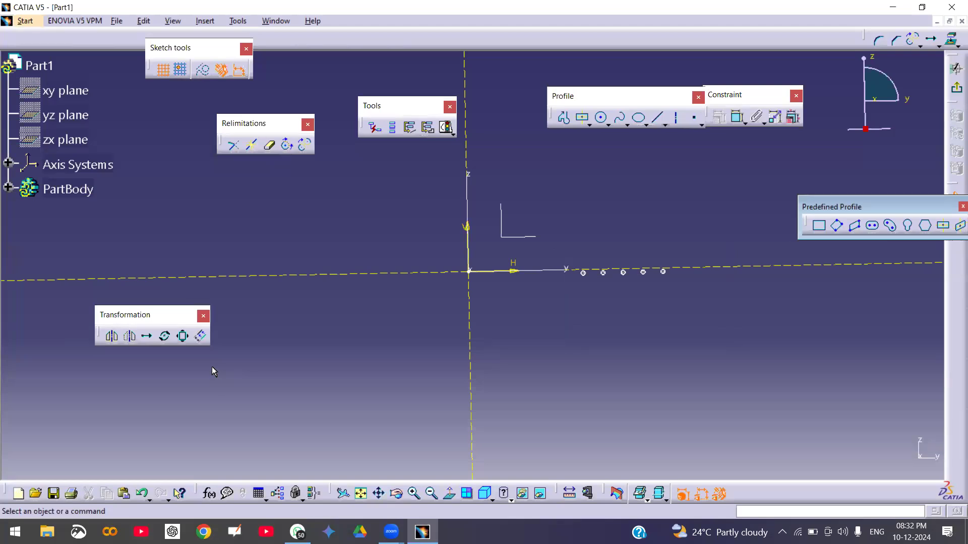
mouse_move(662, 325)
middle_mouse_down()
mouse_move(607, 309)
mouse_move(616, 217)
mouse_move(518, 319)
mouse_move(386, 232)
middle_mouse_up()
left_click_drag(386, 232, 714, 371)
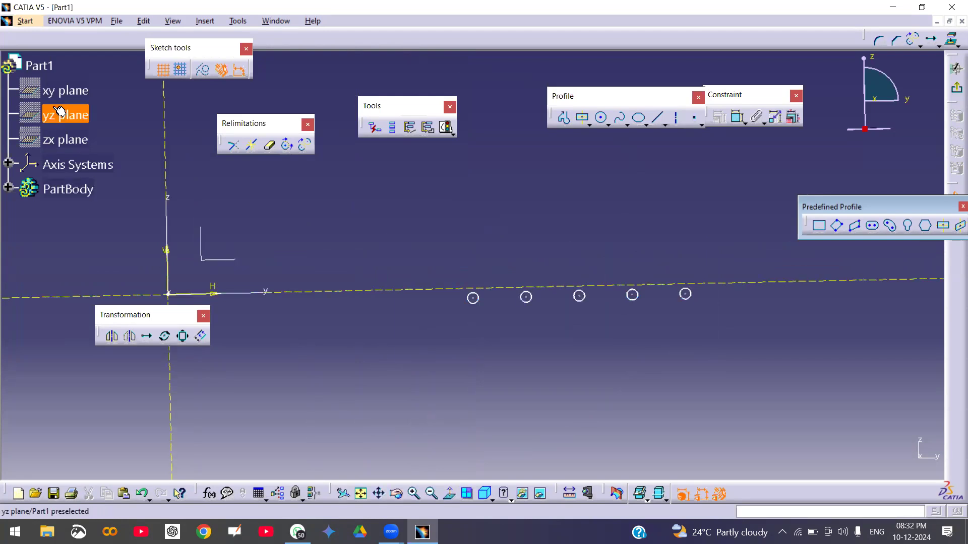
left_click_drag(430, 244, 703, 335)
left_click(693, 298)
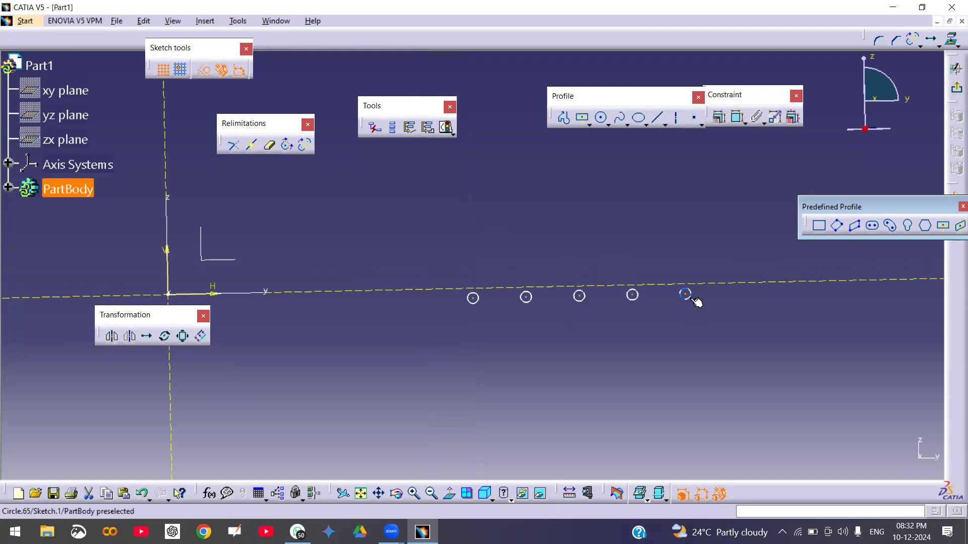
left_click(637, 300, "ctrl")
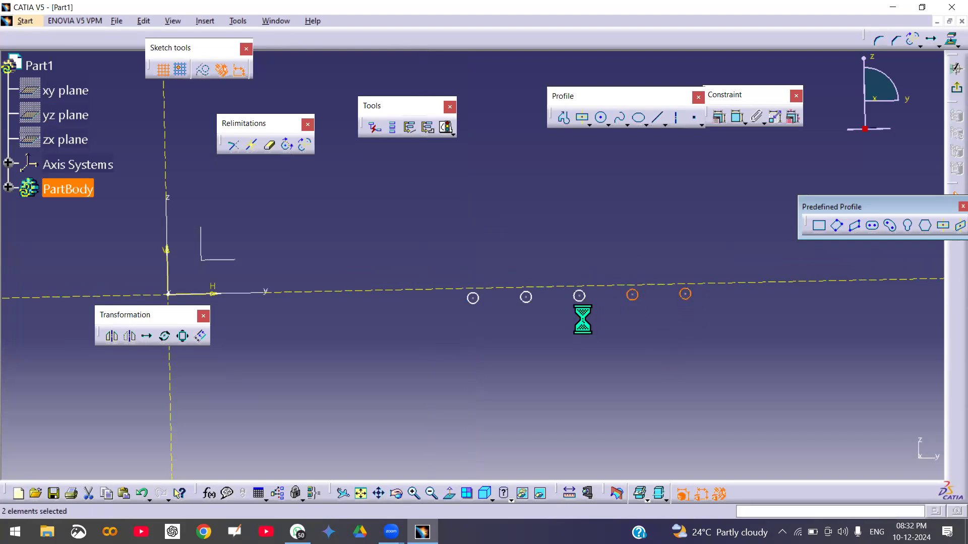
left_click(583, 301, "ctrl")
left_click(529, 302, "ctrl")
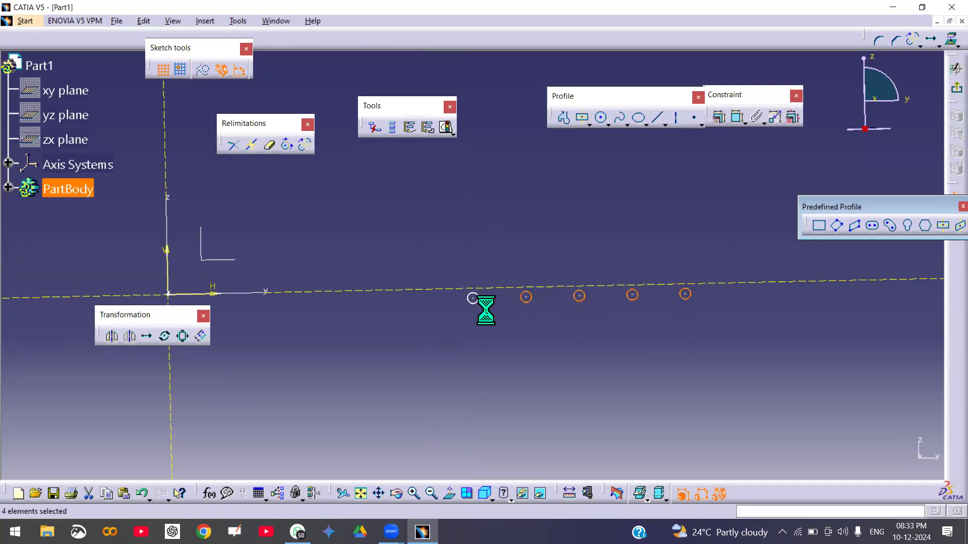
left_click(477, 301, "ctrl")
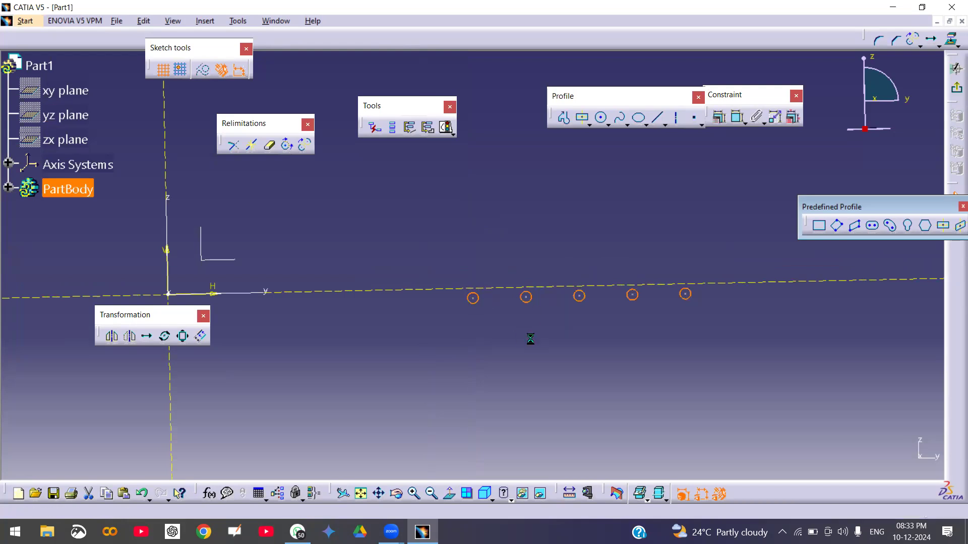
key("Delete")
Draw a centered rectangle about 563861 mm wide and 239117 mm high below the horizontal axis, on its positive side.
left_click(578, 119)
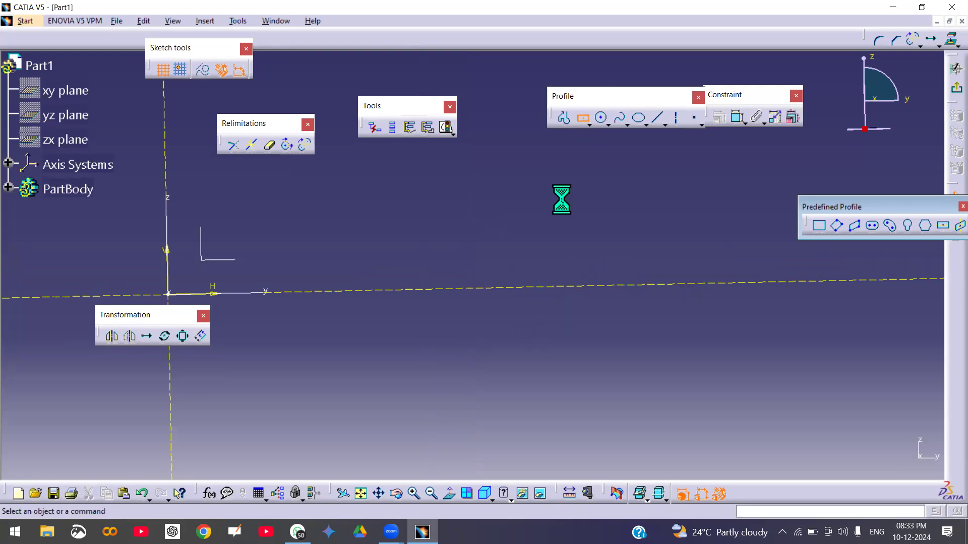
left_click(343, 361)
left_click(429, 397)
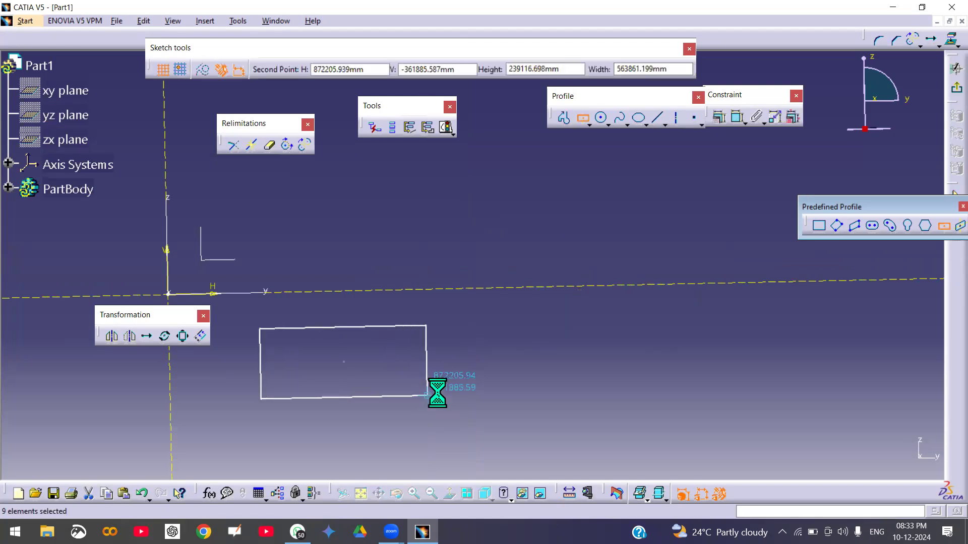
left_click(487, 343)
middle_click_drag(485, 336, 513, 399)
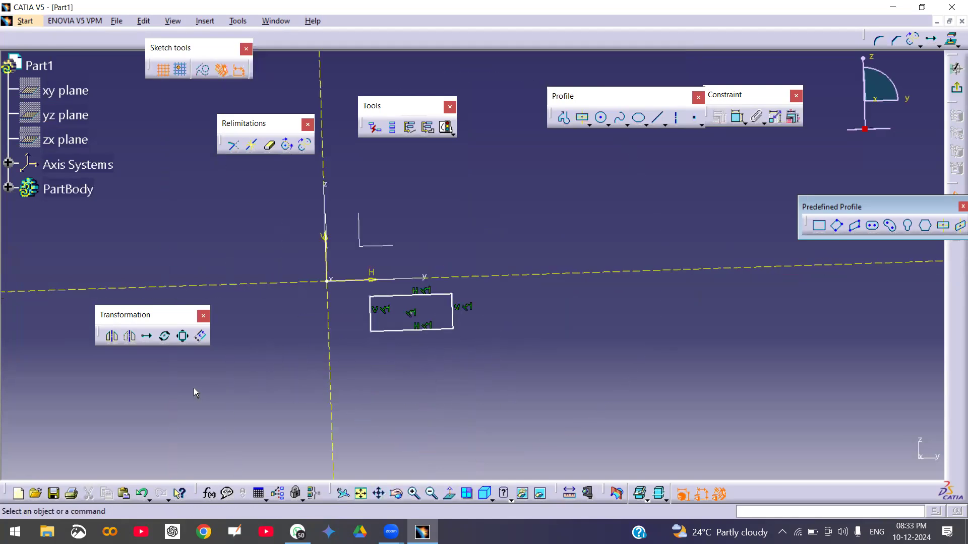
Draw a slanted line from the sketch origin up into the positive quadrant at about 36 degrees.
left_click(658, 119)
left_click(658, 120)
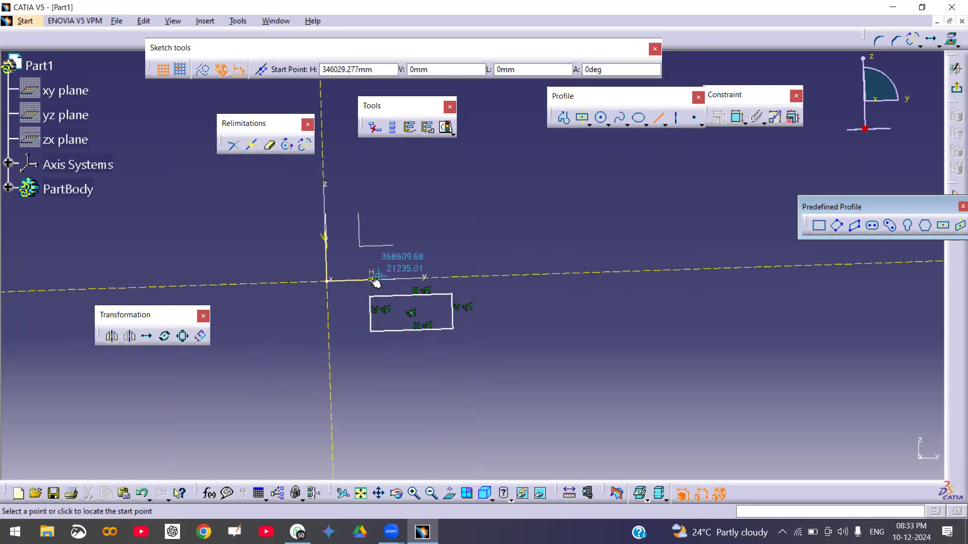
left_click(331, 281)
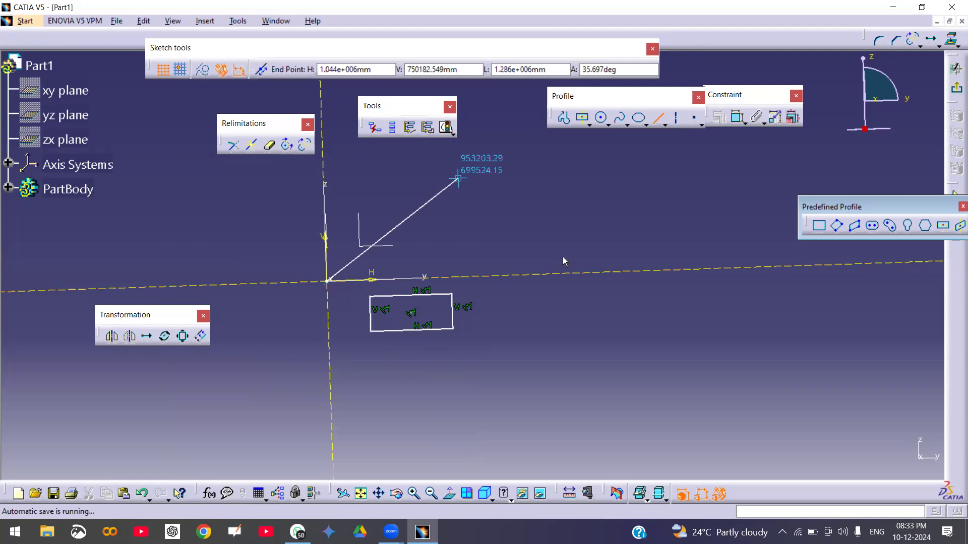
left_click(632, 210)
left_click(704, 210)
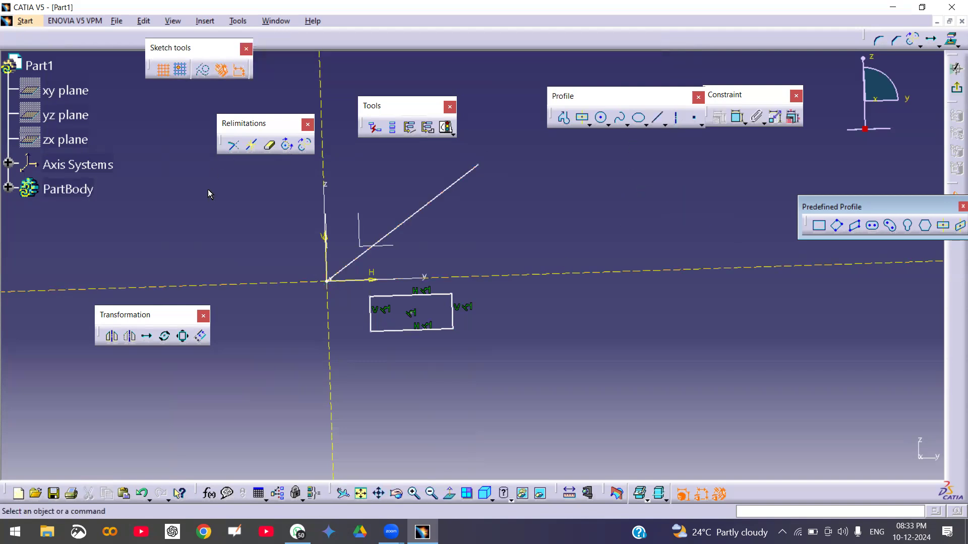
left_click(148, 336)
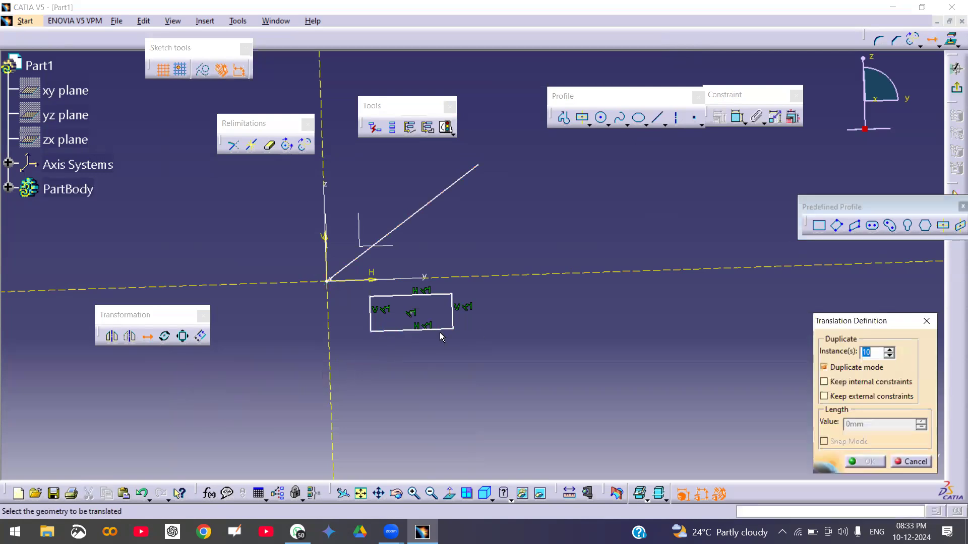
left_click_drag(357, 291, 481, 353)
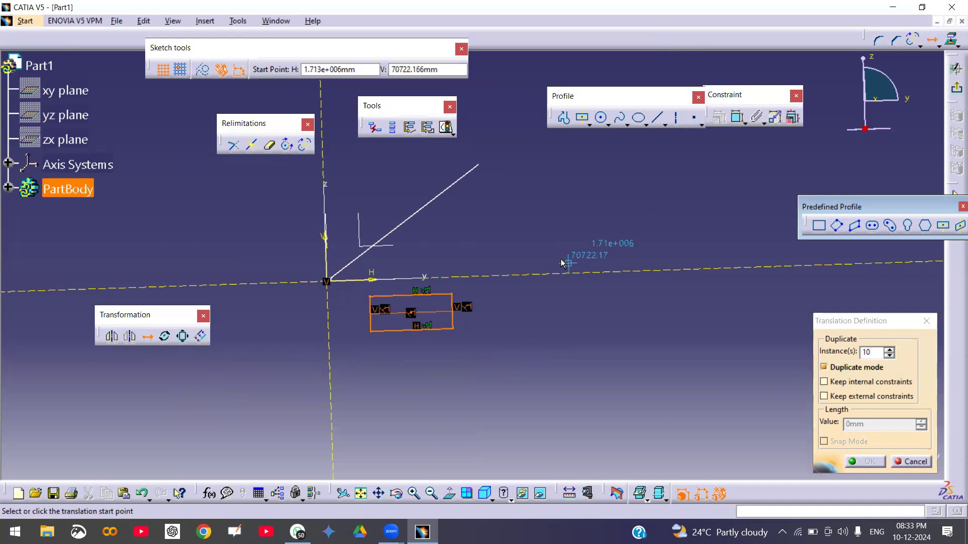
left_click(478, 167)
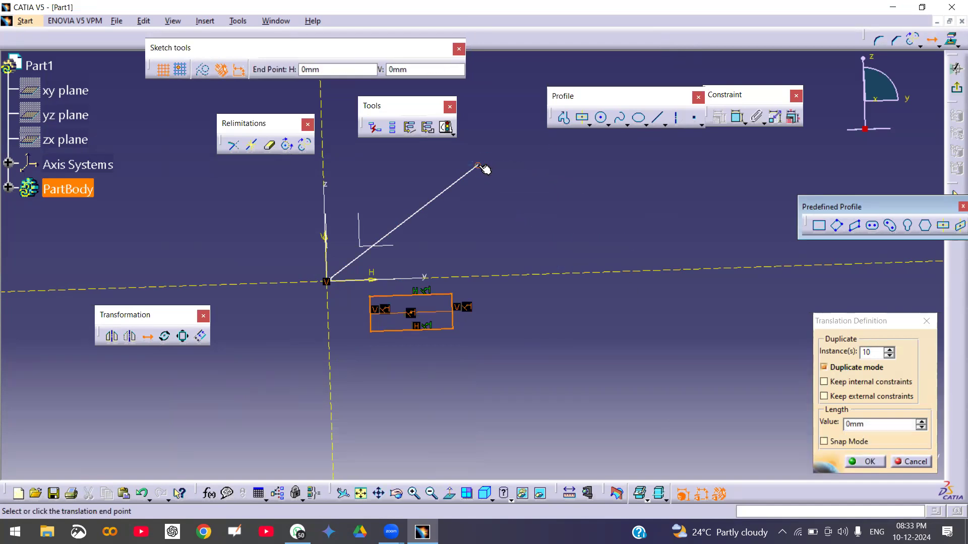
middle_click_drag(502, 121, 519, 196)
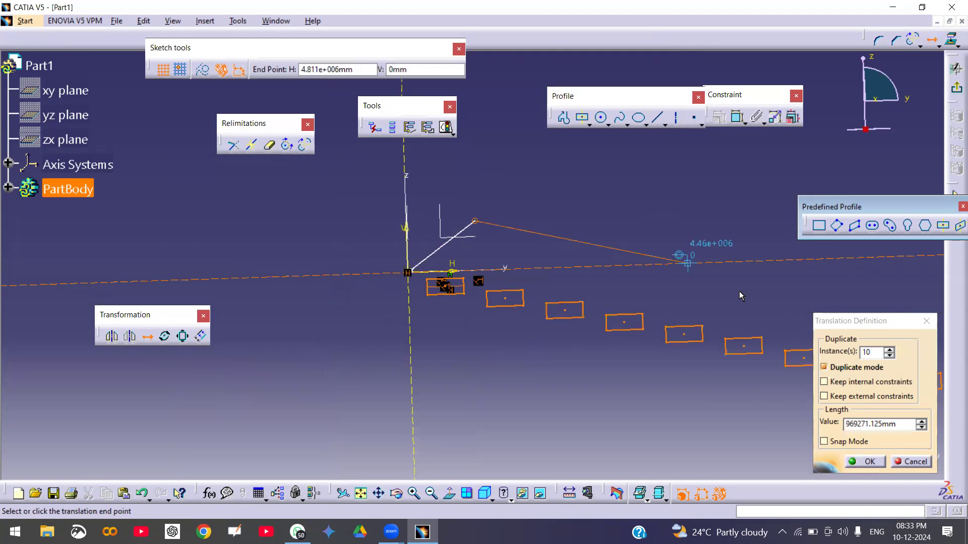
left_click(913, 462)
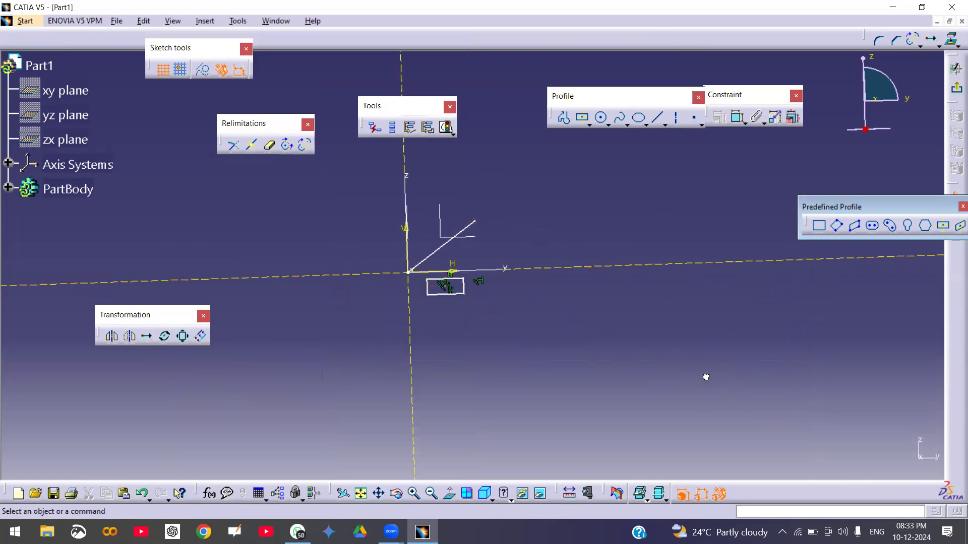
Translate the rectangle from the sketch origin along the positive horizontal axis as 10 duplicates spaced about 970000 mm apart.
mouse_move(495, 337)
middle_mouse_down()
mouse_move(518, 365)
mouse_move(529, 219)
middle_mouse_up()
middle_click_drag(529, 296, 506, 215)
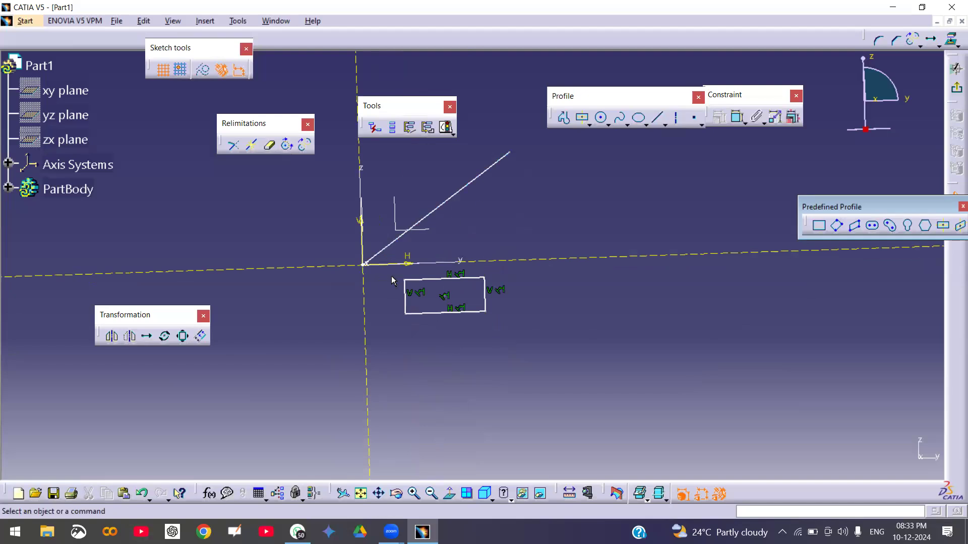
left_click(147, 336)
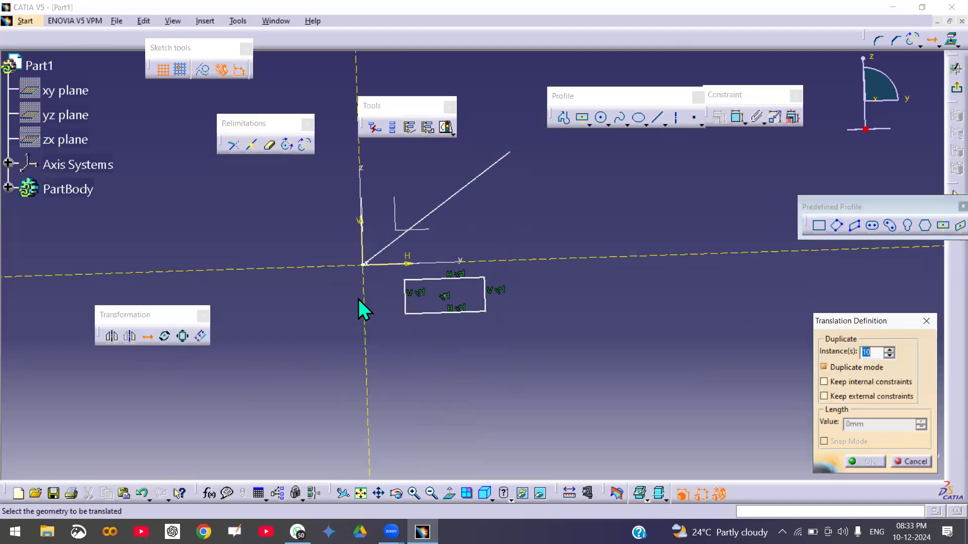
left_click_drag(387, 271, 520, 344)
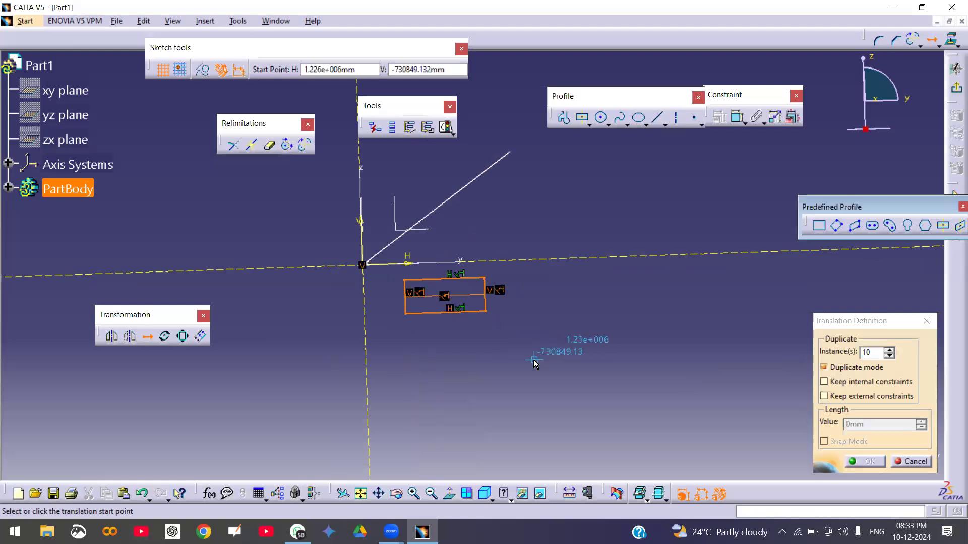
left_click(362, 265)
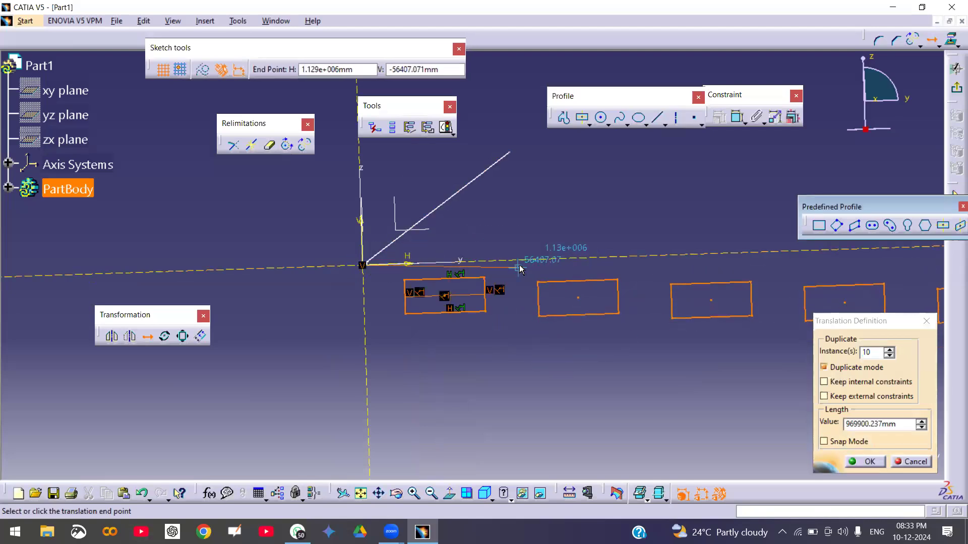
left_click(524, 261)
Delete the original rectangle nearest the sketch origin, keeping its translated copies.
mouse_move(496, 309)
middle_mouse_down()
mouse_move(522, 402)
mouse_move(515, 440)
mouse_move(562, 412)
mouse_move(575, 367)
middle_mouse_up()
left_click_drag(253, 241, 941, 389)
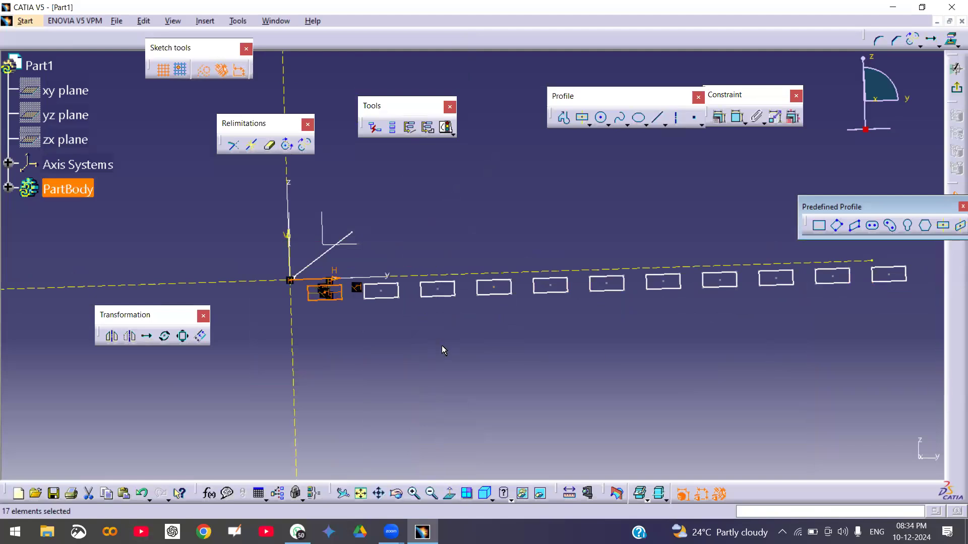
key("Delete")
left_click(426, 331)
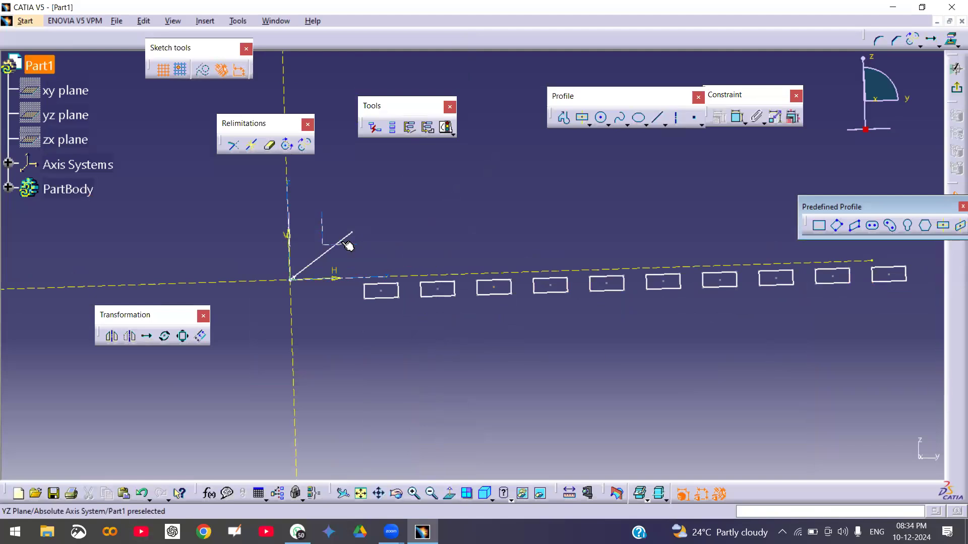
left_click(426, 326)
Delete the dashed horizontal axis line running along the row of translated rectangles.
mouse_move(358, 258)
left_mouse_down()
mouse_move(847, 324)
mouse_move(914, 300)
left_mouse_up()
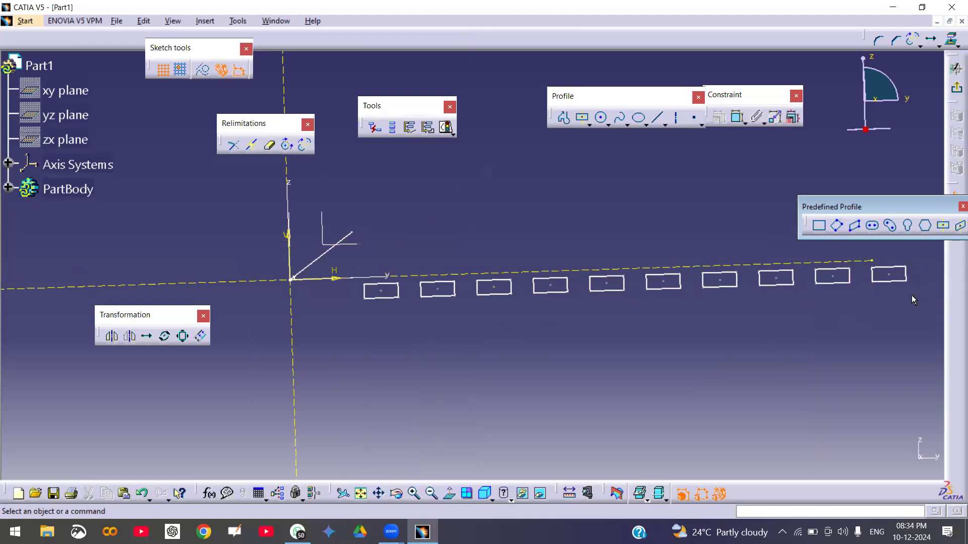
left_click(846, 262)
key("Delete")
middle_click_drag(625, 311, 676, 306)
left_click_drag(623, 250, 830, 328)
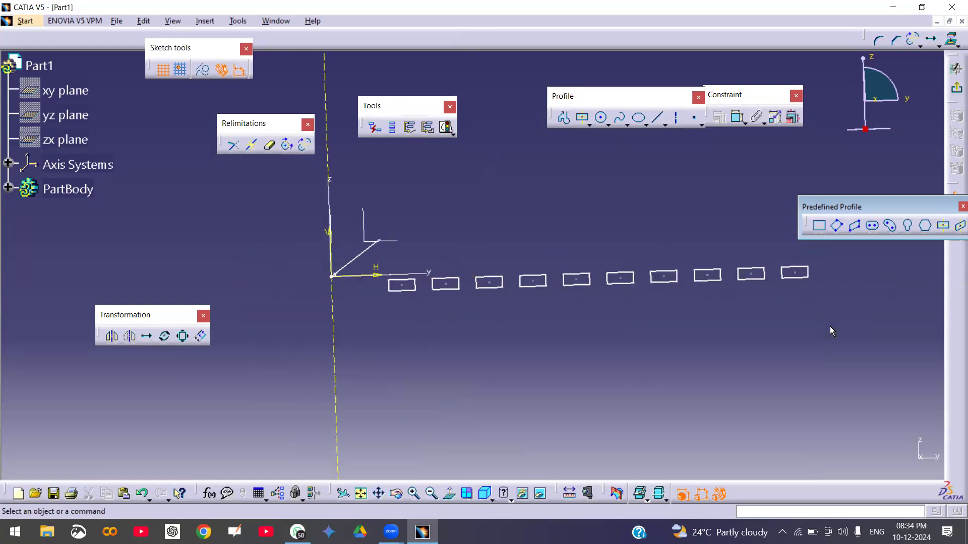
left_click_drag(643, 246, 864, 346)
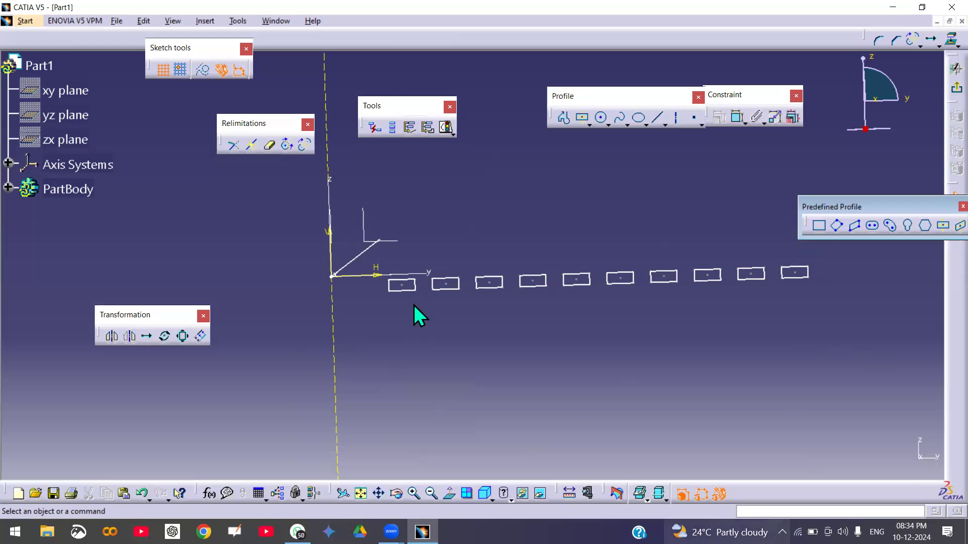
left_click(380, 277)
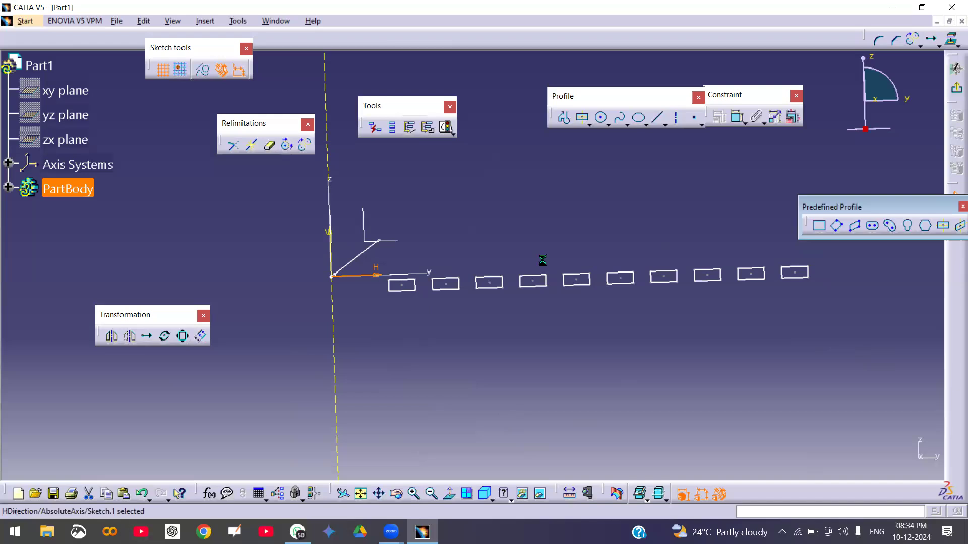
left_click(600, 314)
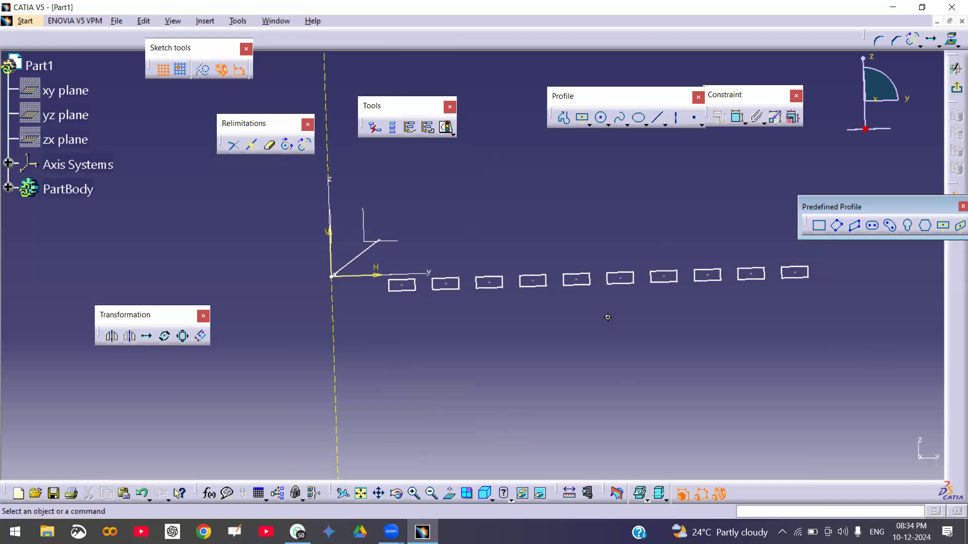
middle_click_drag(606, 318, 577, 369)
middle_click_drag(465, 363, 608, 353)
mouse_move(705, 436)
middle_mouse_down()
mouse_move(585, 383)
mouse_move(597, 337)
middle_mouse_up()
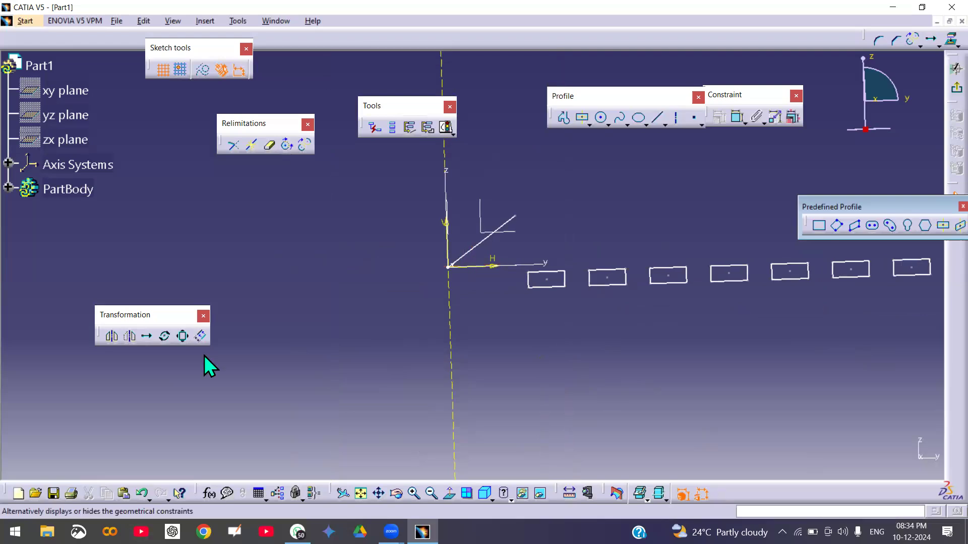
Select the edges of the rectangle nearest the sketch origin and delete them.
mouse_move(419, 318)
middle_mouse_down()
mouse_move(434, 328)
mouse_move(451, 293)
middle_mouse_up()
left_click_drag(559, 253, 667, 349)
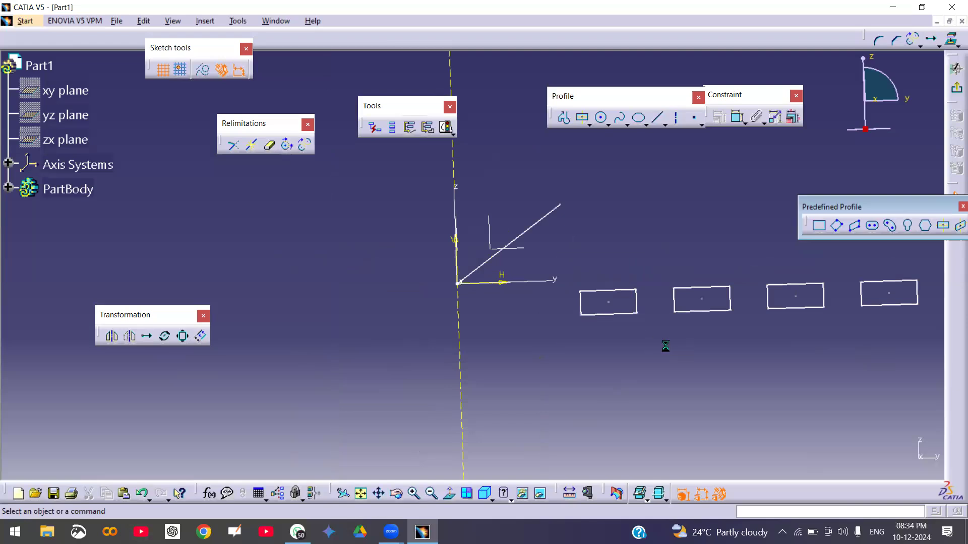
left_click_drag(561, 244, 655, 376)
left_click_drag(563, 267, 630, 348)
left_click(599, 315)
left_click(637, 305, "ctrl")
left_click(610, 290, "ctrl")
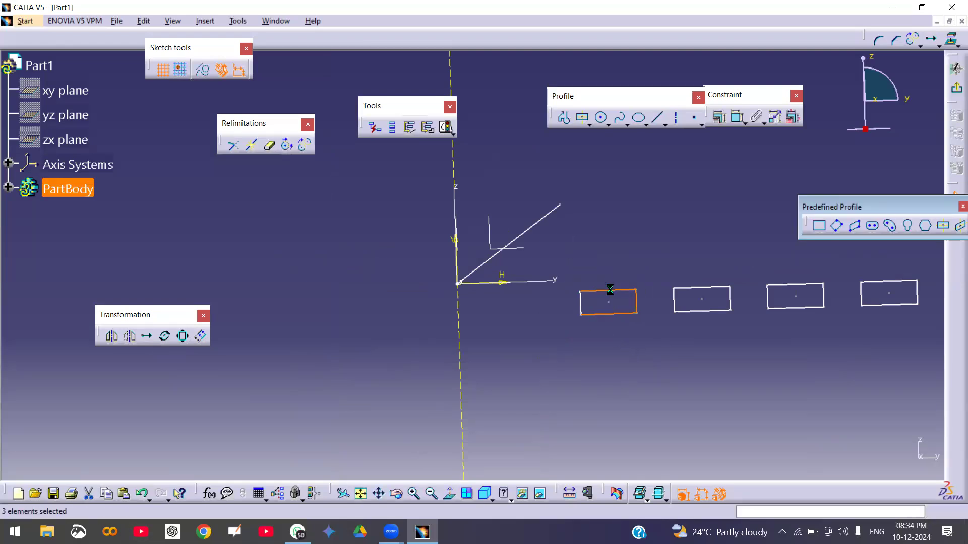
key("Delete")
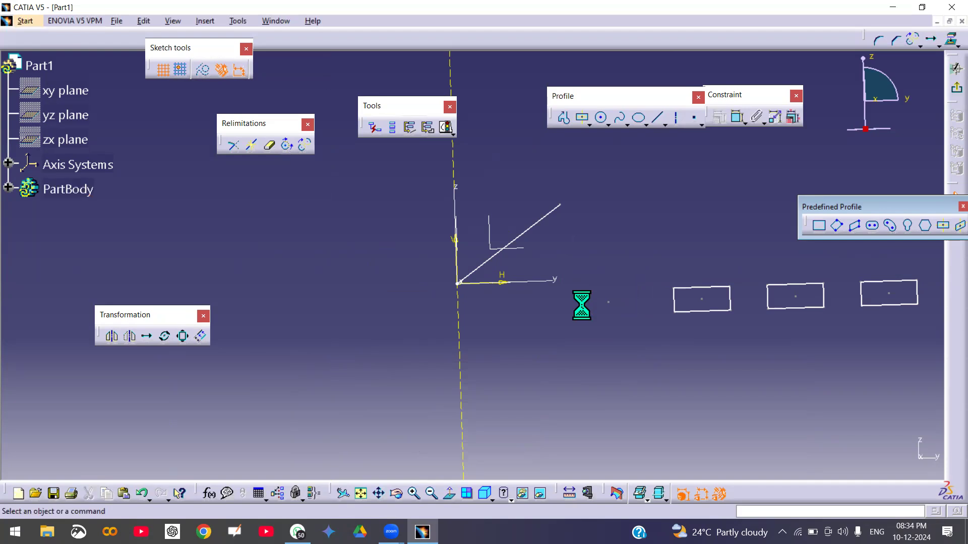
Draw a circle of radius about 1244000 mm at the sketch origin and a small circle centred where it crosses the positive horizontal axis.
left_click(600, 117)
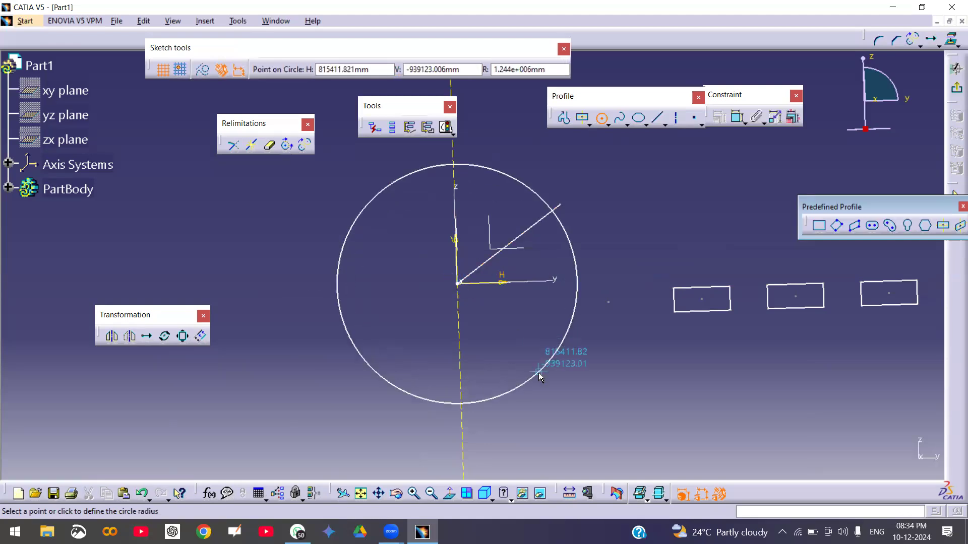
left_click(538, 374)
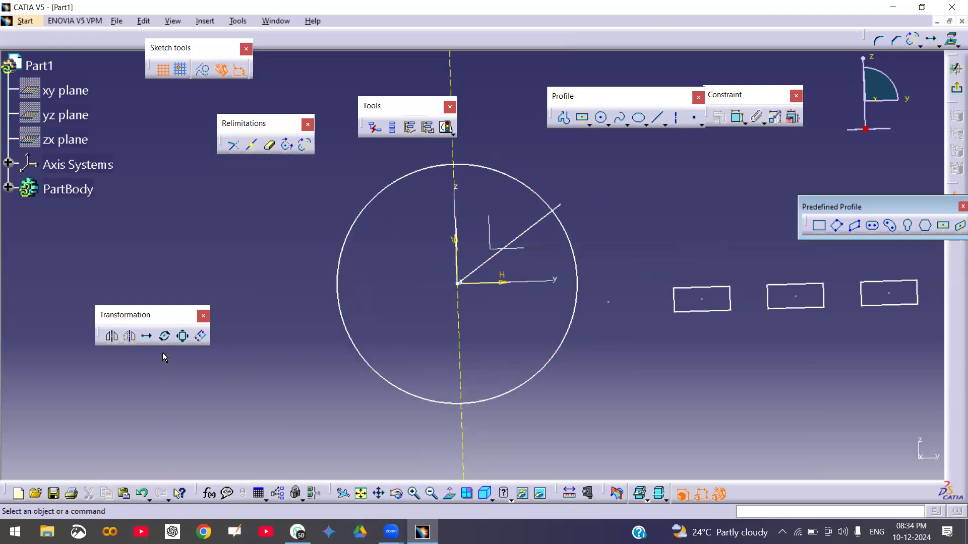
left_click(602, 118)
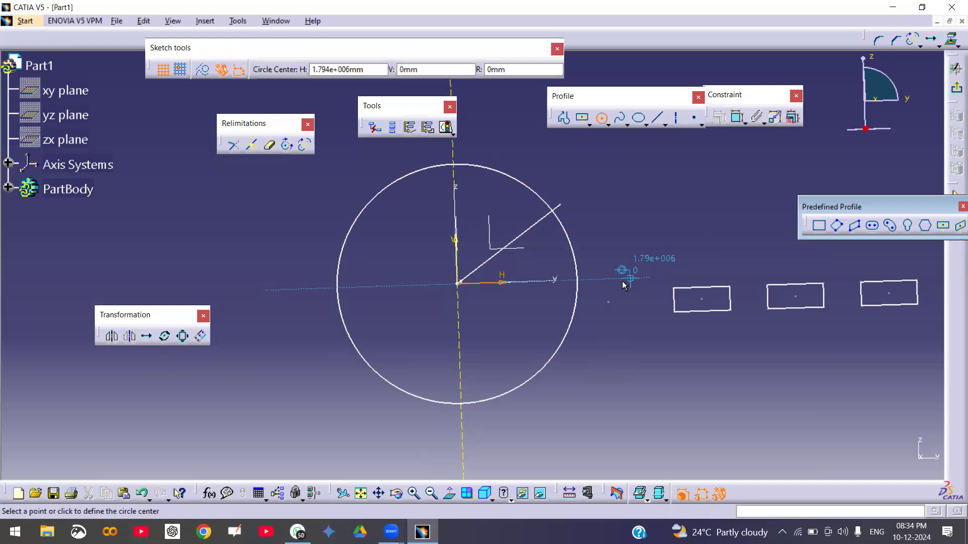
left_click(577, 280)
left_click(588, 298)
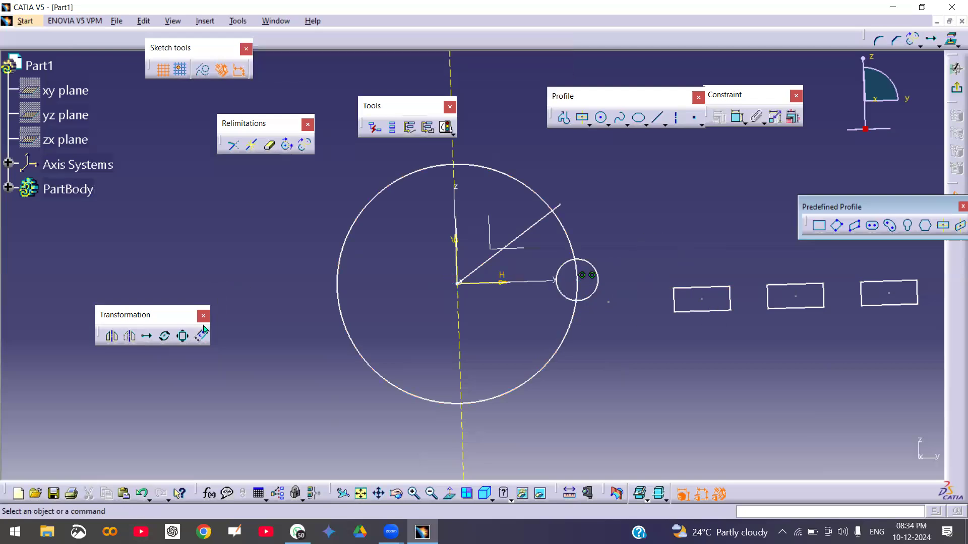
Try rotating the small circle about the sketch origin with 6 duplicates and an angle of 360 degrees, and undo it.
left_click(164, 336)
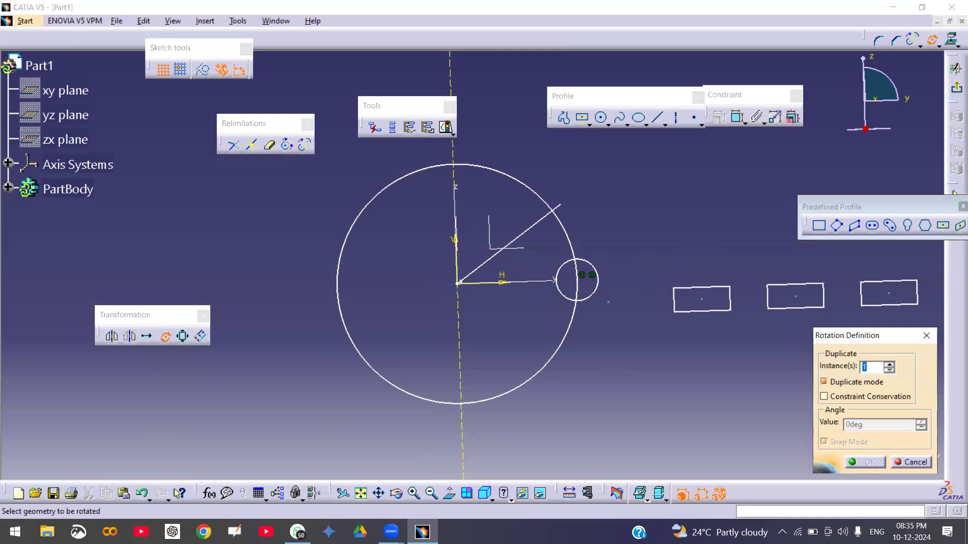
left_click(595, 273)
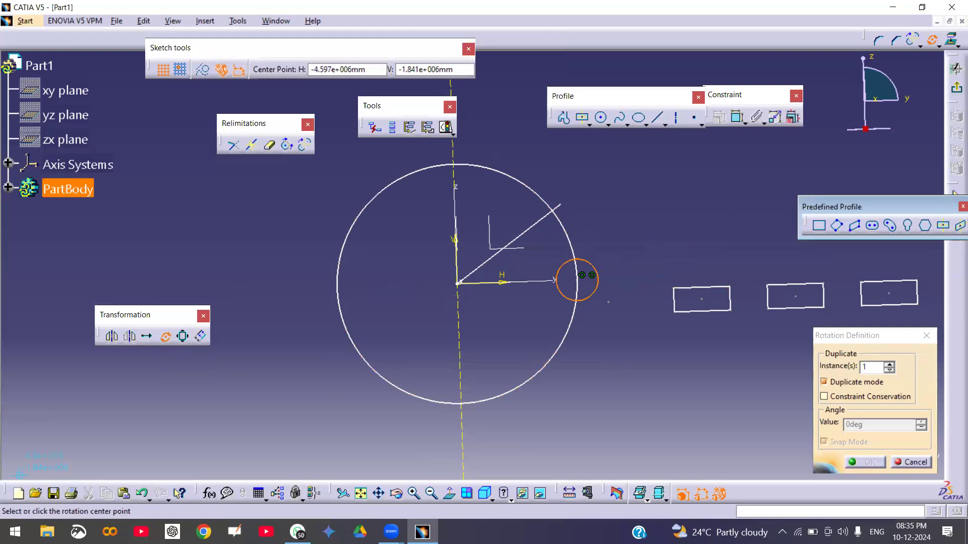
left_click(459, 283)
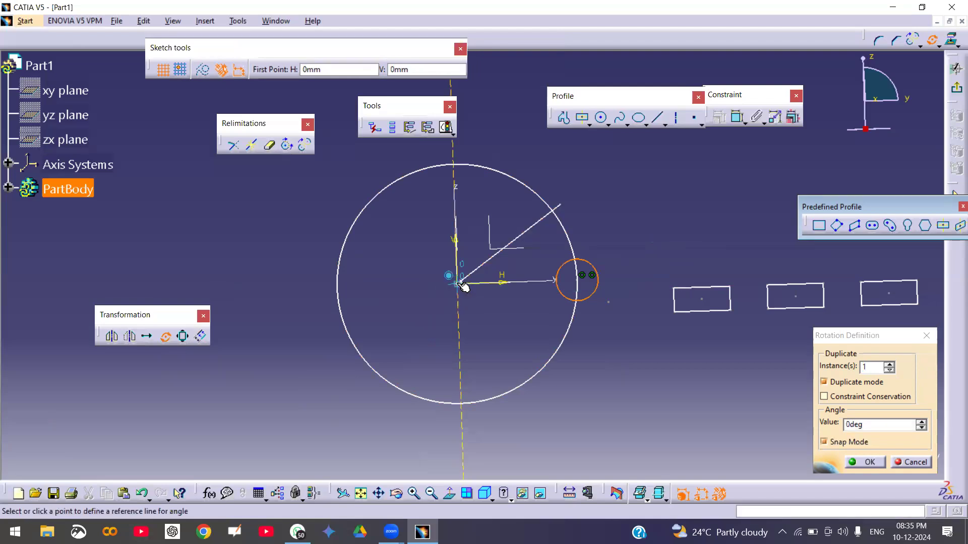
left_click(889, 365)
left_click(888, 365)
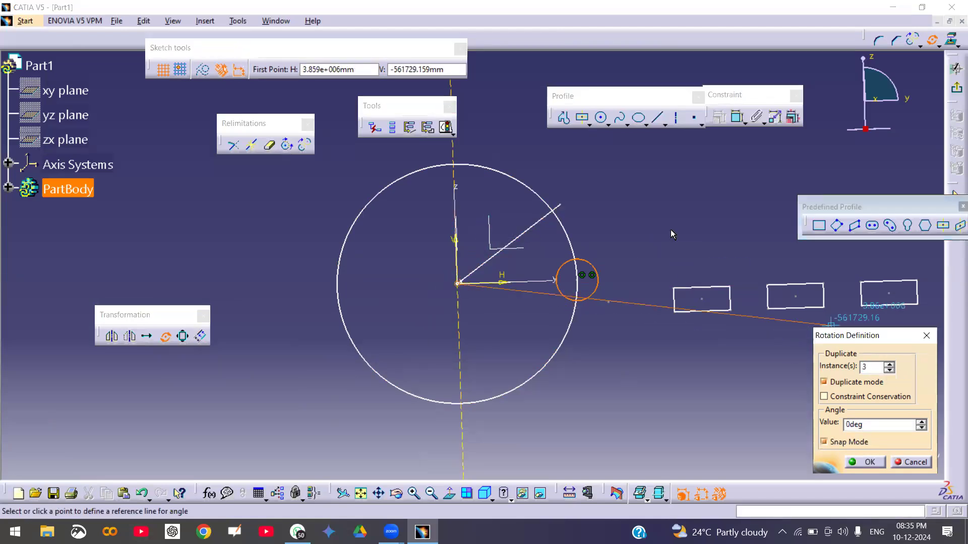
left_click(889, 365)
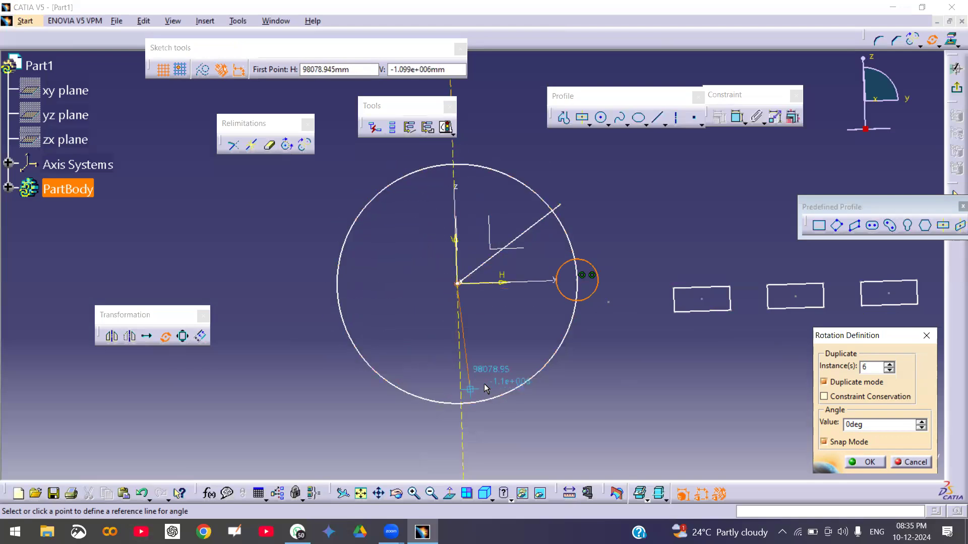
left_click_drag(865, 427, 795, 427)
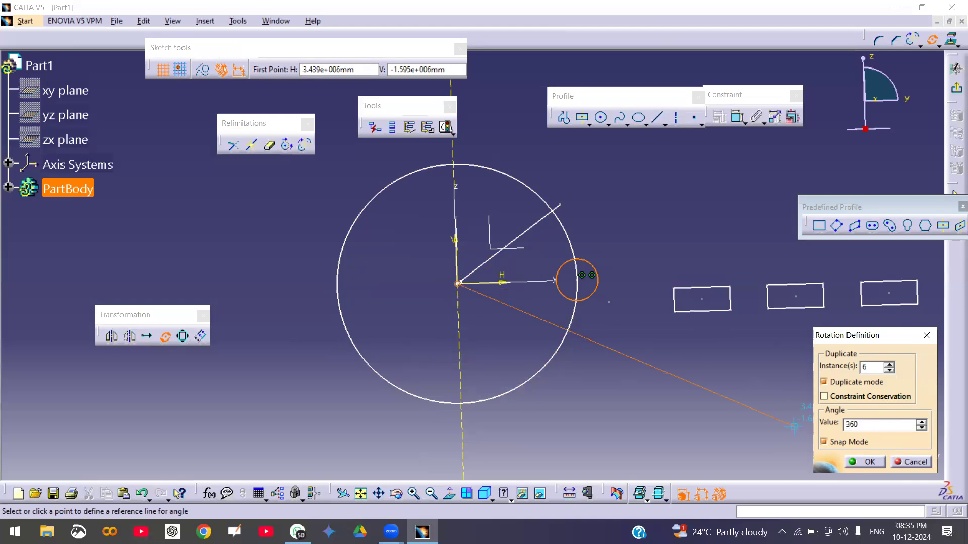
key("Return")
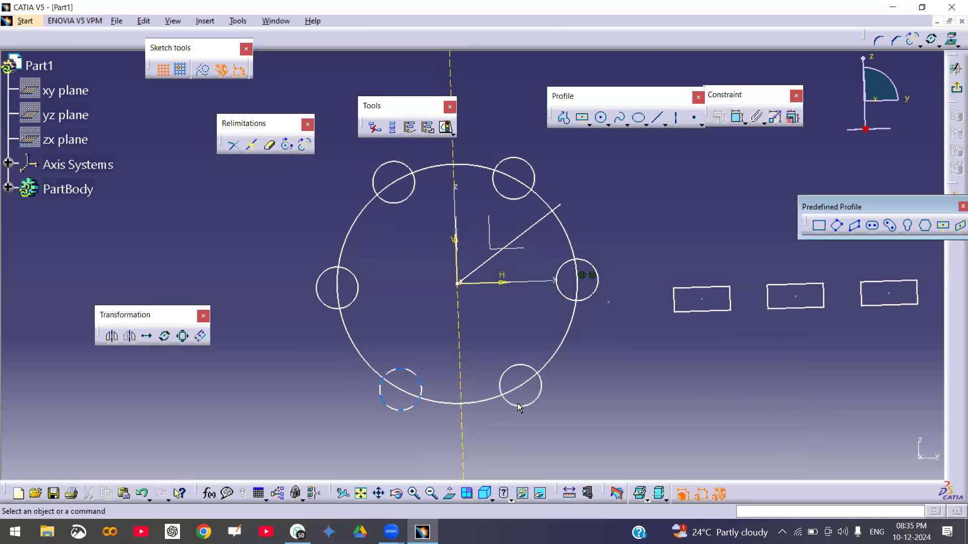
key("ctrl+z")
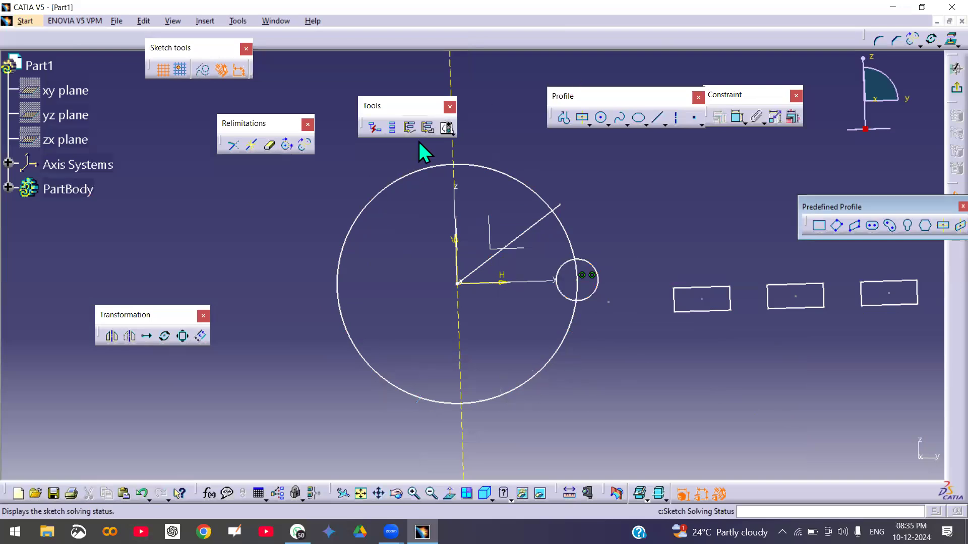
Pattern the small circle around the large circle's centre with Rotation, using 6 instances and a 360-degree angle.
left_click(164, 337)
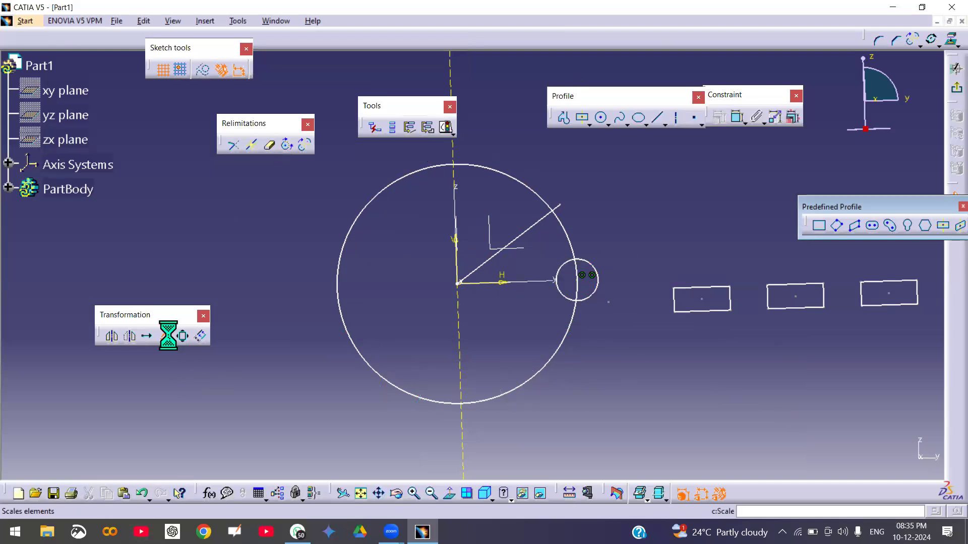
left_click(599, 297)
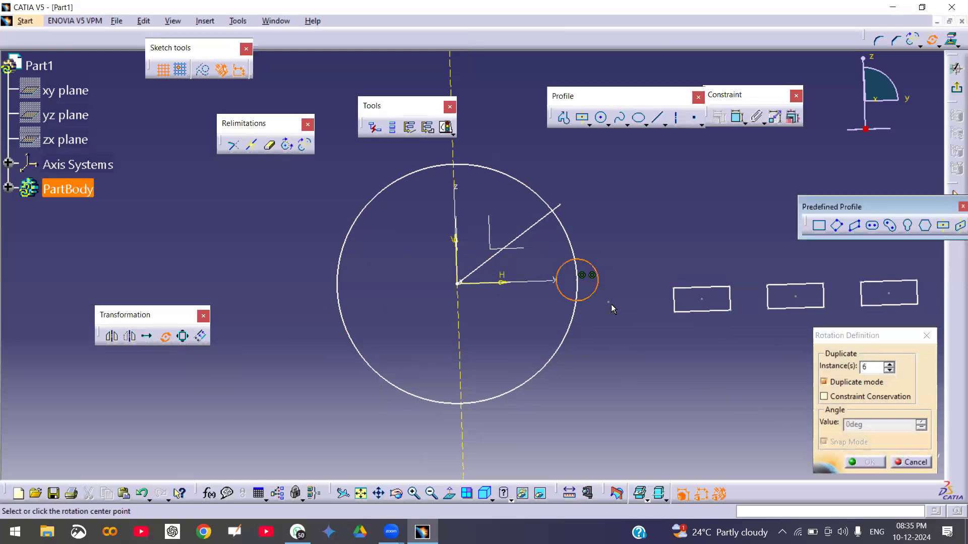
left_click(457, 284)
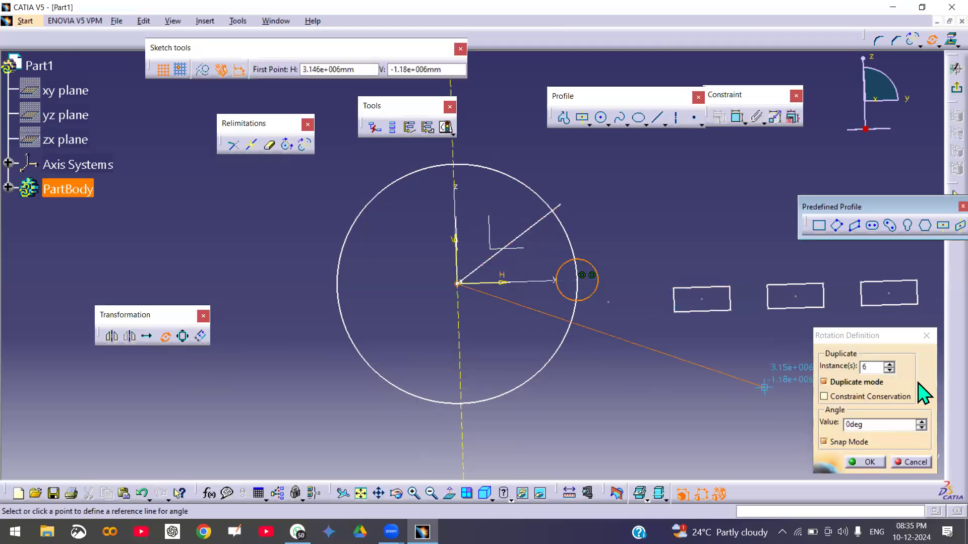
left_click(883, 425)
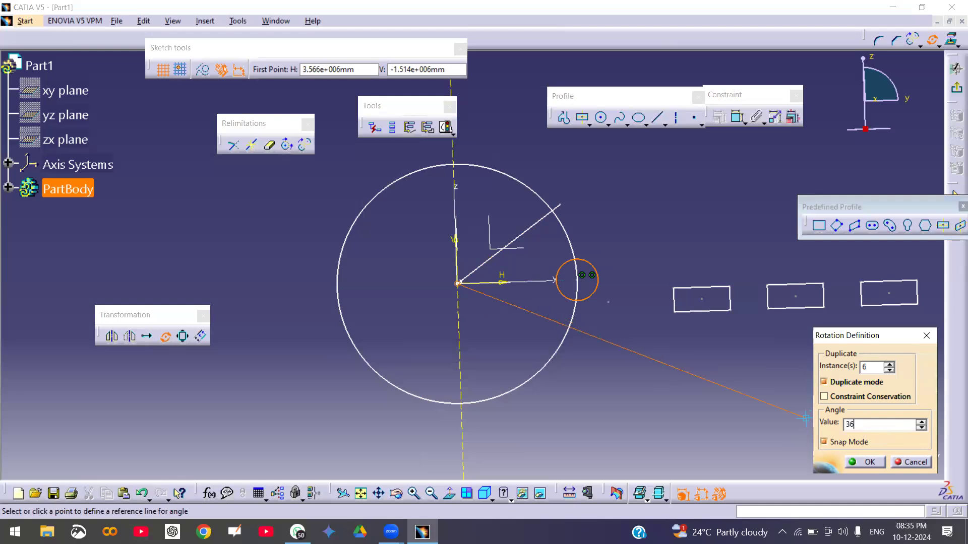
key("Return")
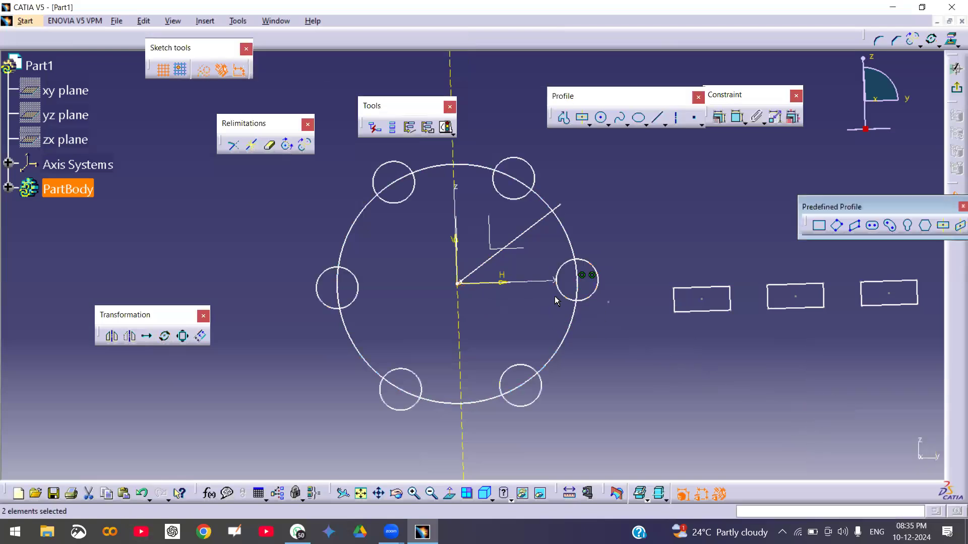
Try to select and delete the rotated circle pattern together with the row of rectangles.
middle_click_drag(525, 214, 484, 292)
mouse_move(395, 172)
left_mouse_down()
mouse_move(696, 382)
mouse_move(870, 394)
left_mouse_up()
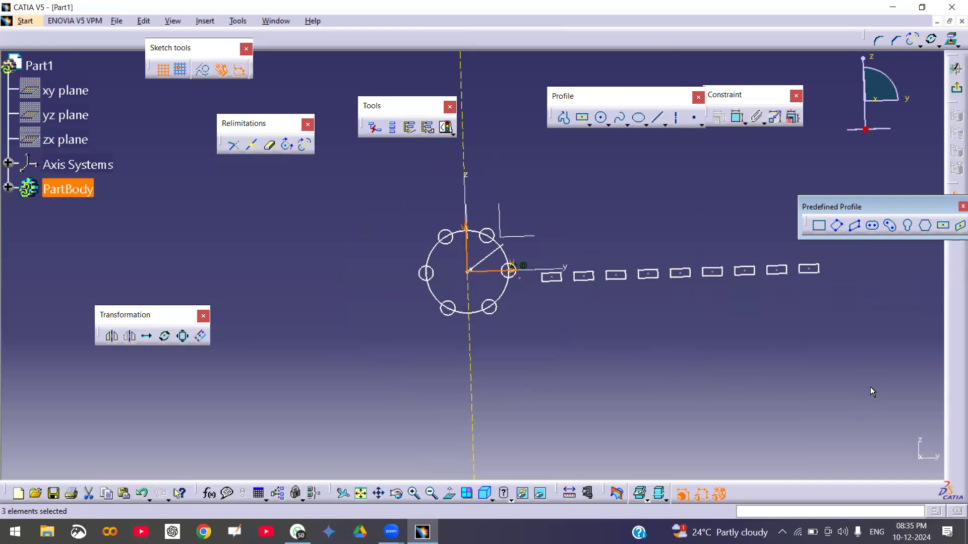
key("Delete")
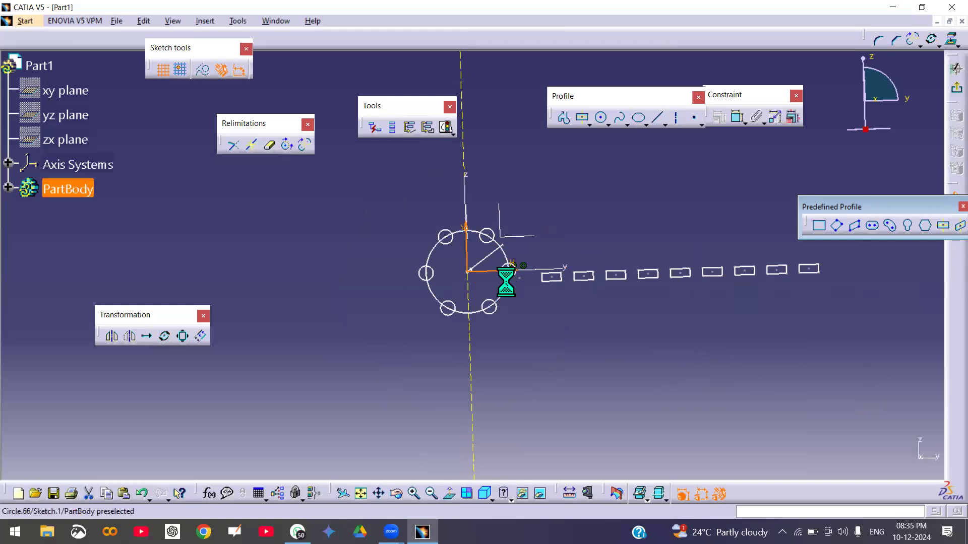
mouse_move(575, 300)
middle_mouse_down()
mouse_move(564, 267)
mouse_move(494, 347)
mouse_move(449, 339)
mouse_move(437, 292)
middle_mouse_up()
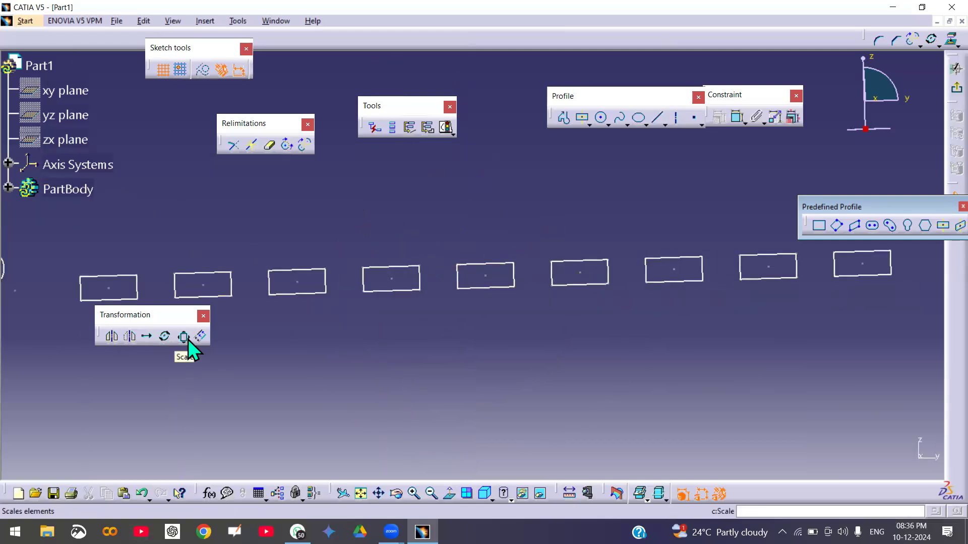
left_click(201, 337)
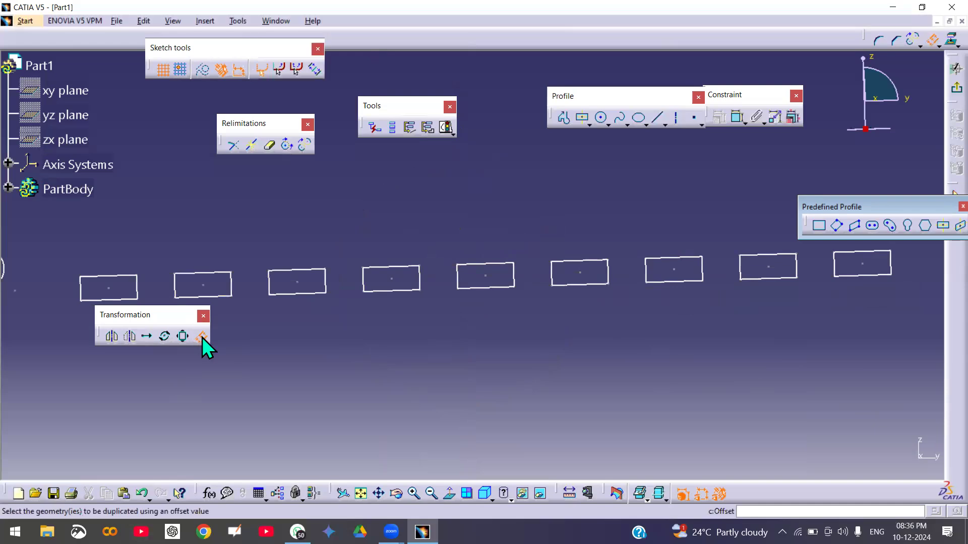
left_click(201, 337)
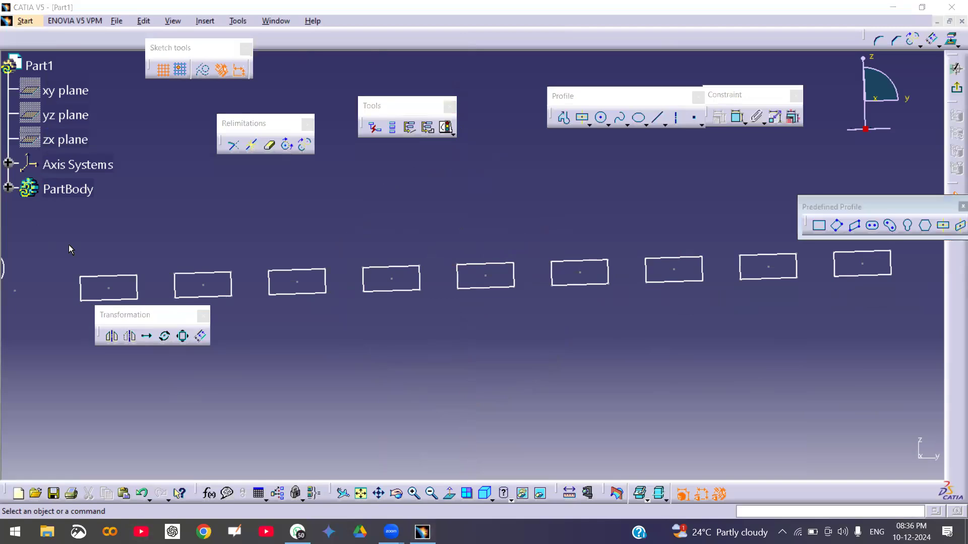
left_click_drag(143, 28, 280, 90)
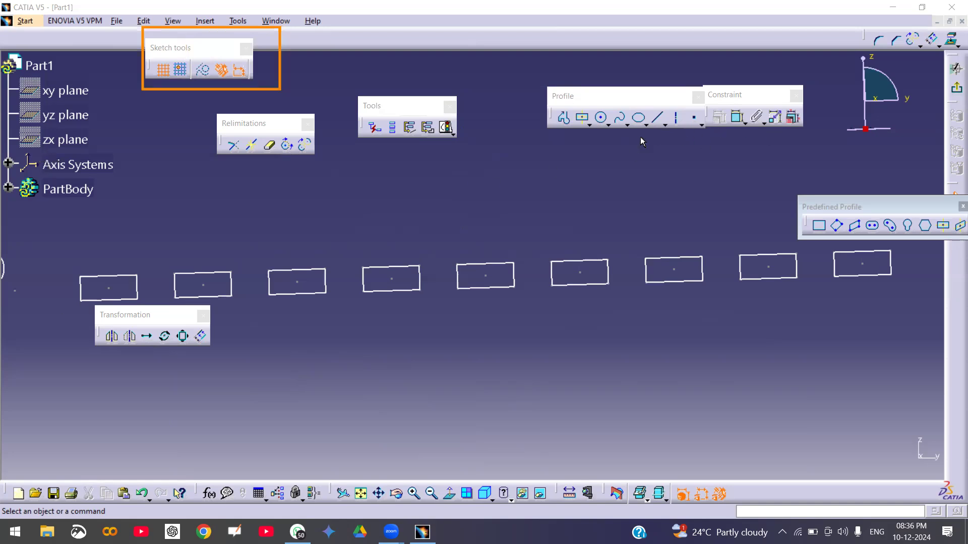
Offset only the top edge of the fifth rectangle in the row upward, using Offset with no propagation.
left_click(200, 340)
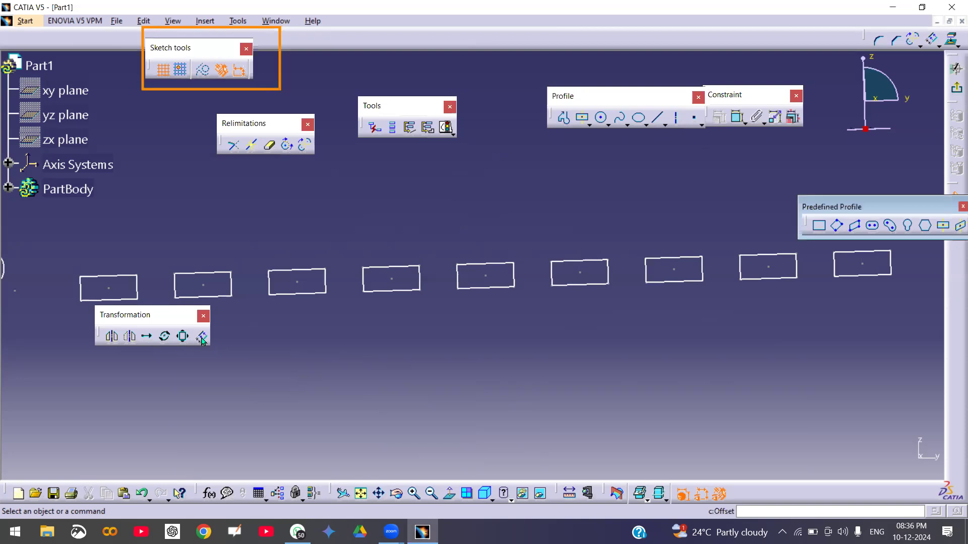
left_click(202, 338)
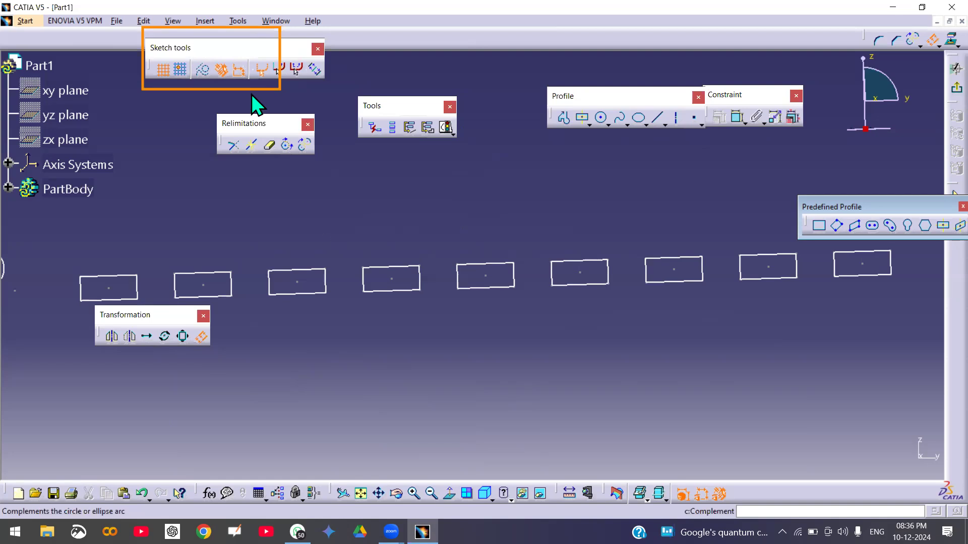
left_click(261, 70)
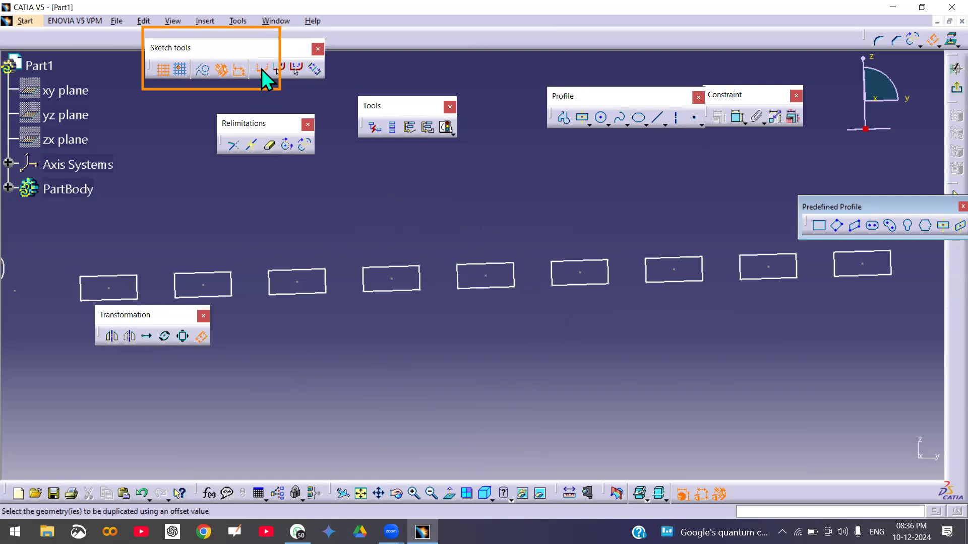
left_click(499, 265)
left_click(490, 244)
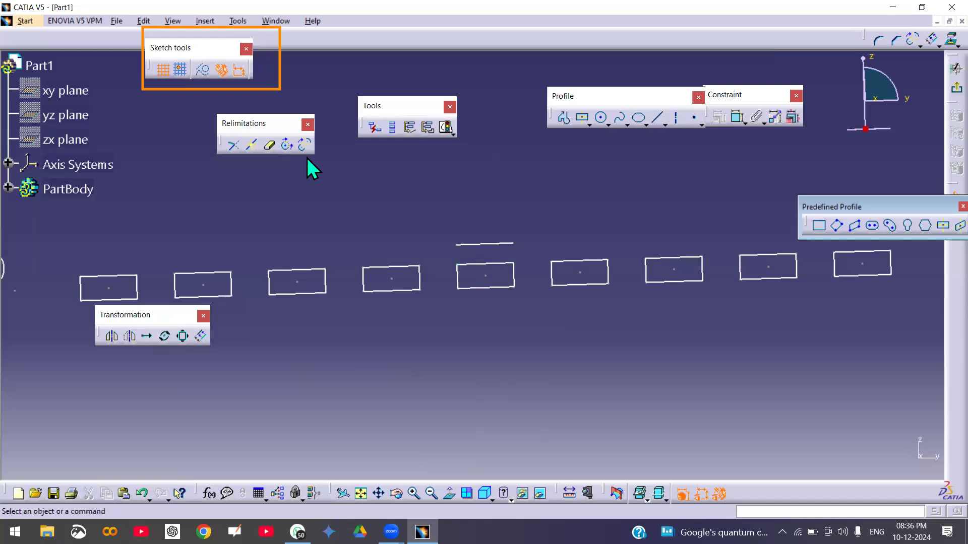
Offset the whole outline of the sixth rectangle outward with point propagation, making a larger rectangle around it.
left_click(201, 336)
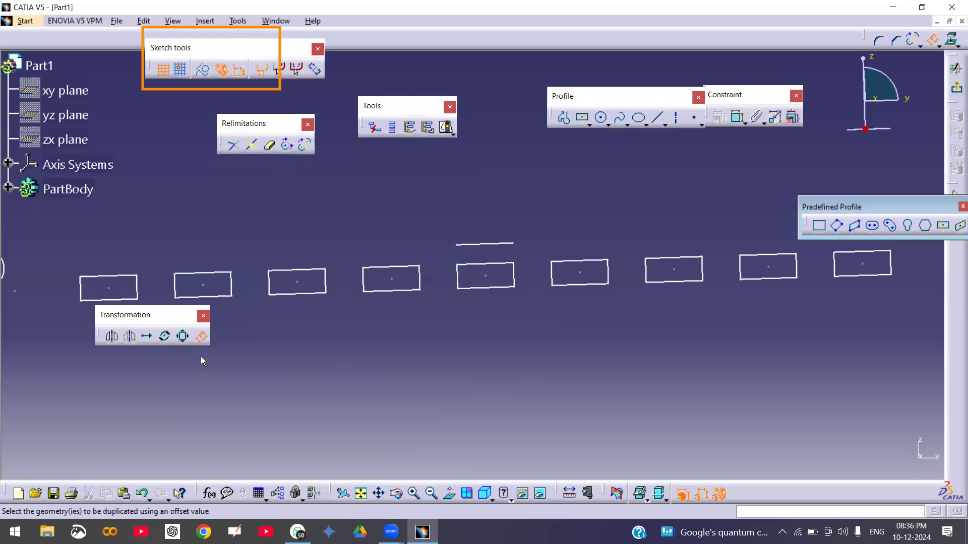
left_click(296, 69)
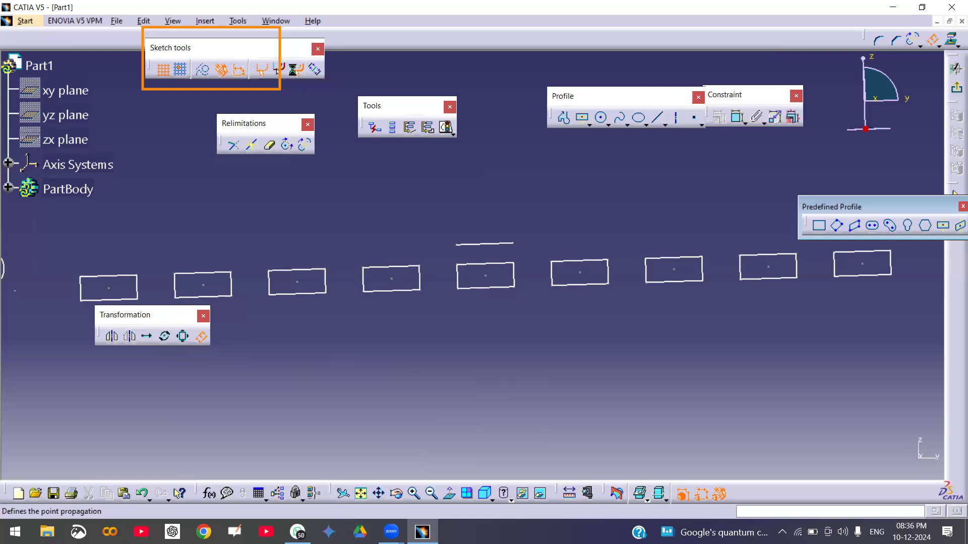
left_click(577, 260)
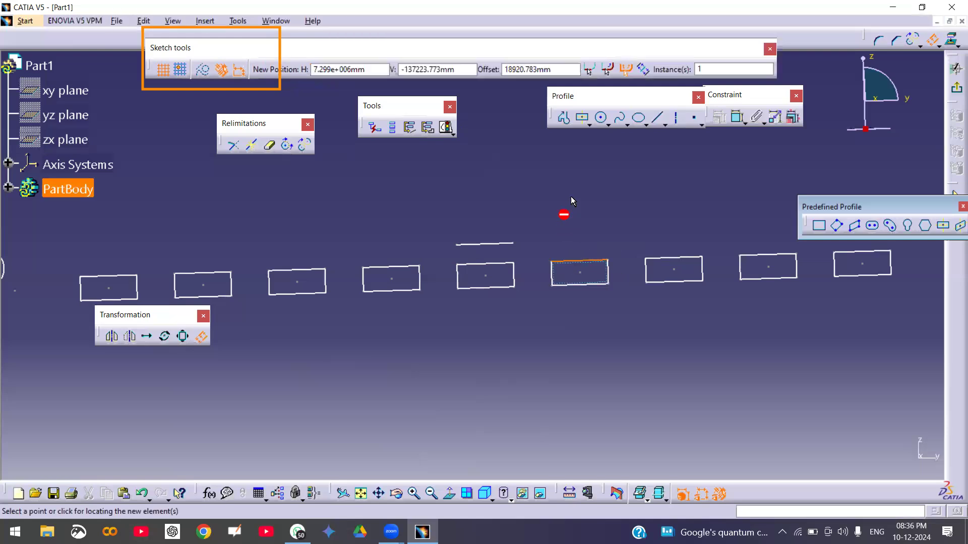
middle_click_drag(580, 231, 580, 231)
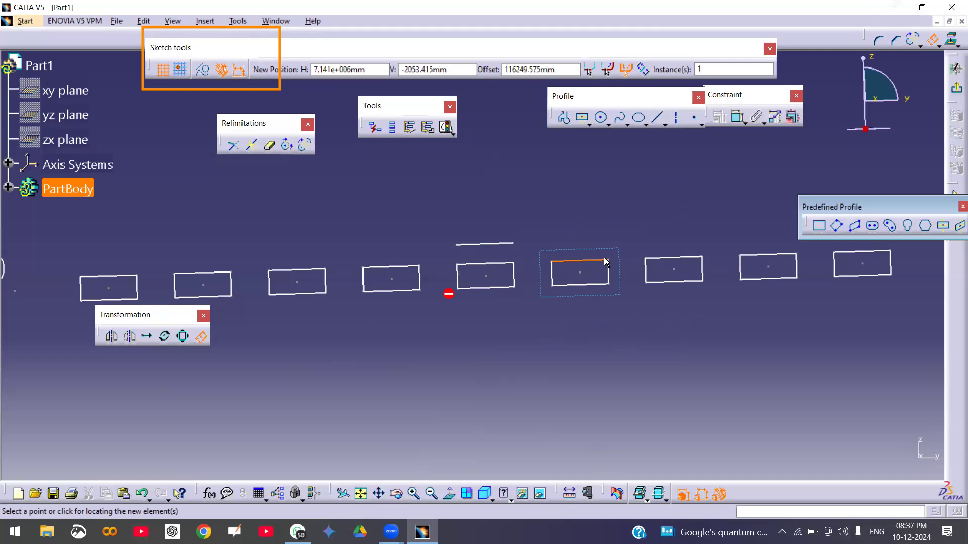
left_click(592, 313)
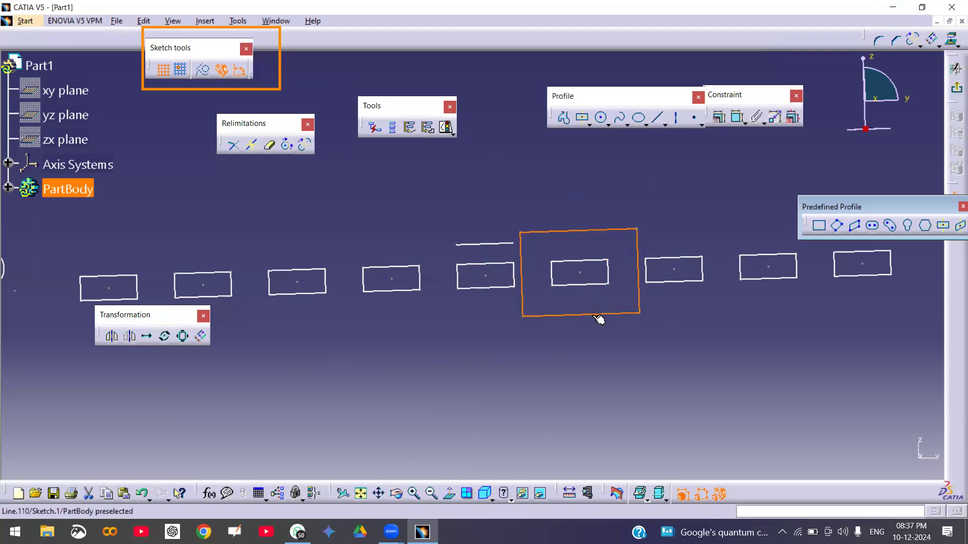
Offset the third rectangle's outline to both sides, inward and outward, using point propagation and 4 instances.
left_click(201, 335)
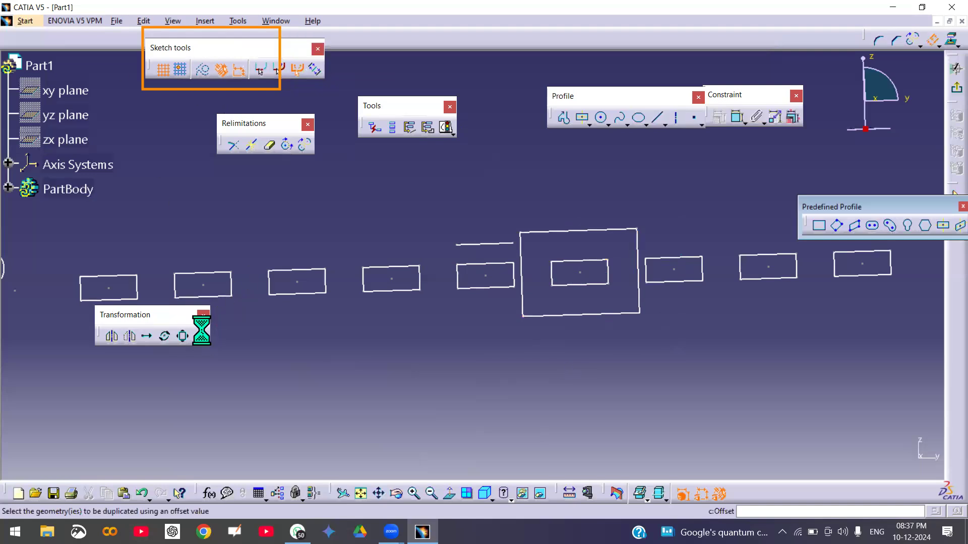
left_click(314, 69)
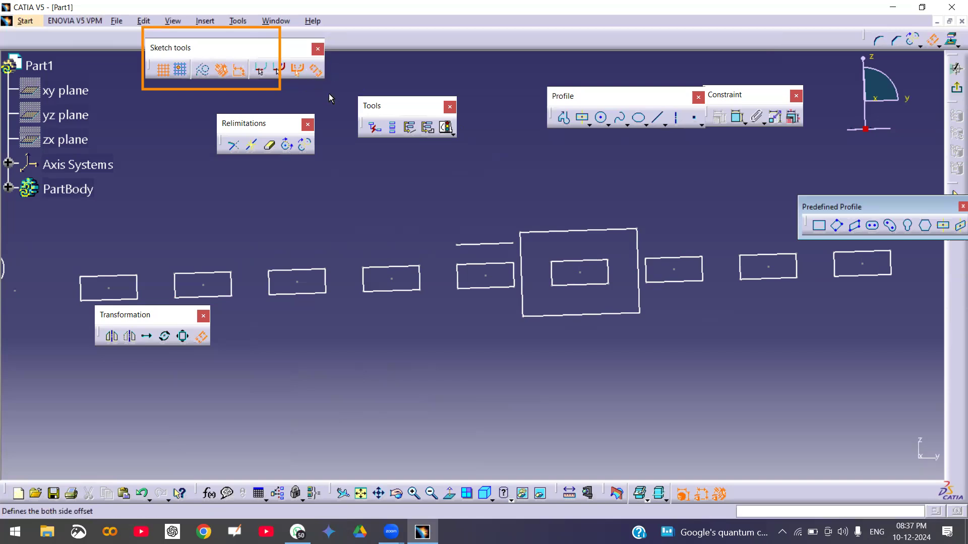
left_click(305, 270)
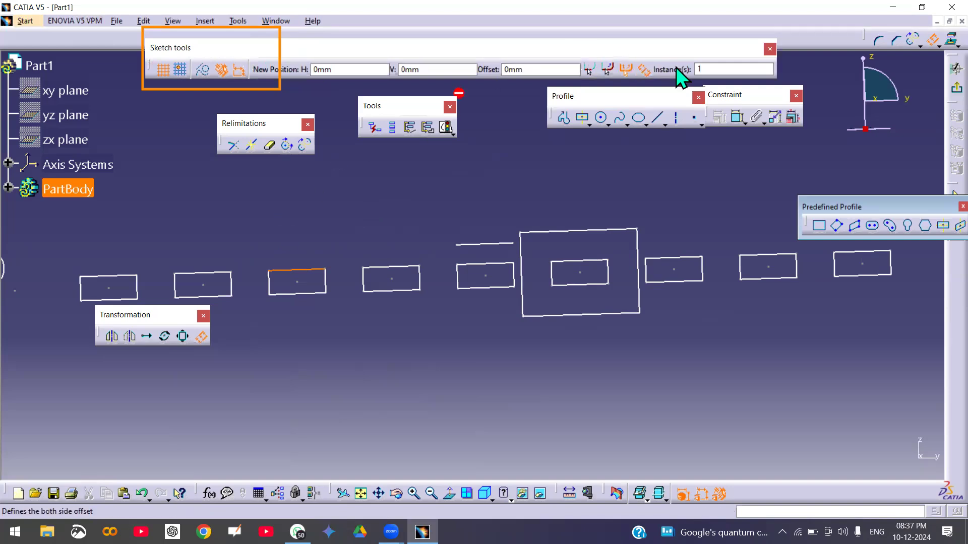
left_click_drag(709, 69, 657, 66)
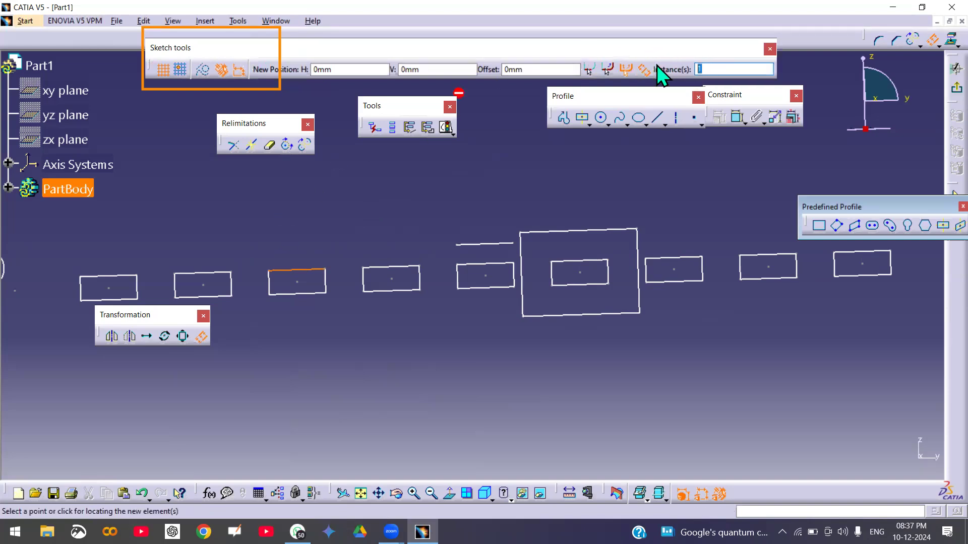
type("4")
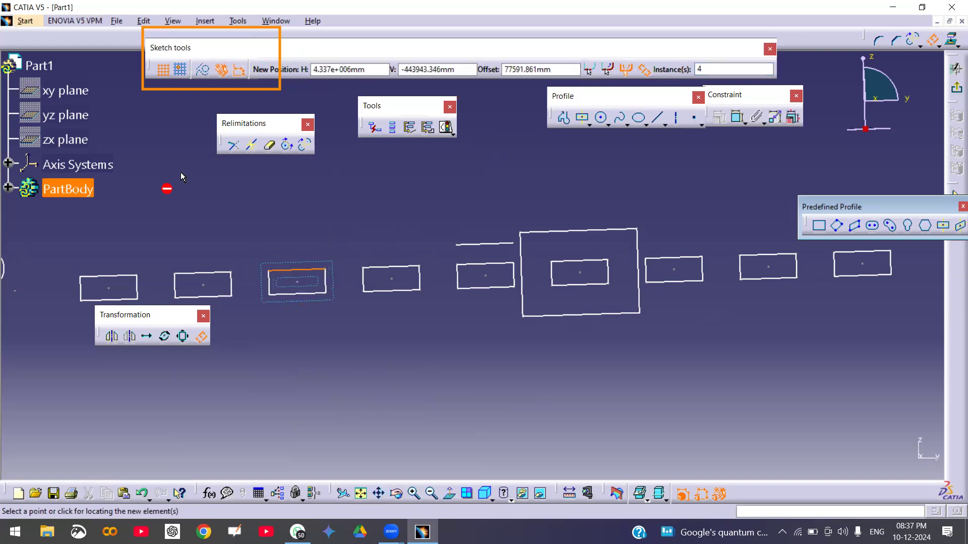
mouse_move(302, 286)
middle_mouse_down()
mouse_move(493, 277)
mouse_move(503, 221)
middle_mouse_up()
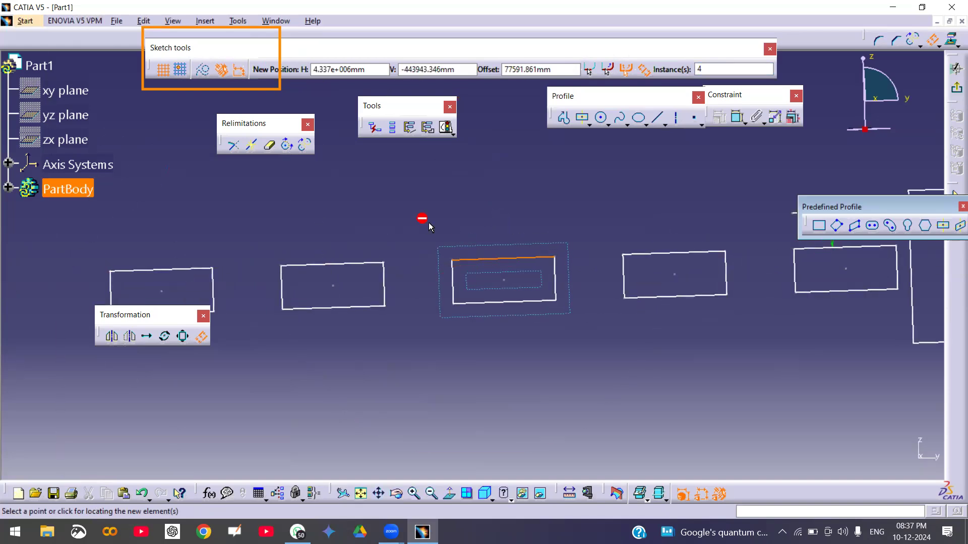